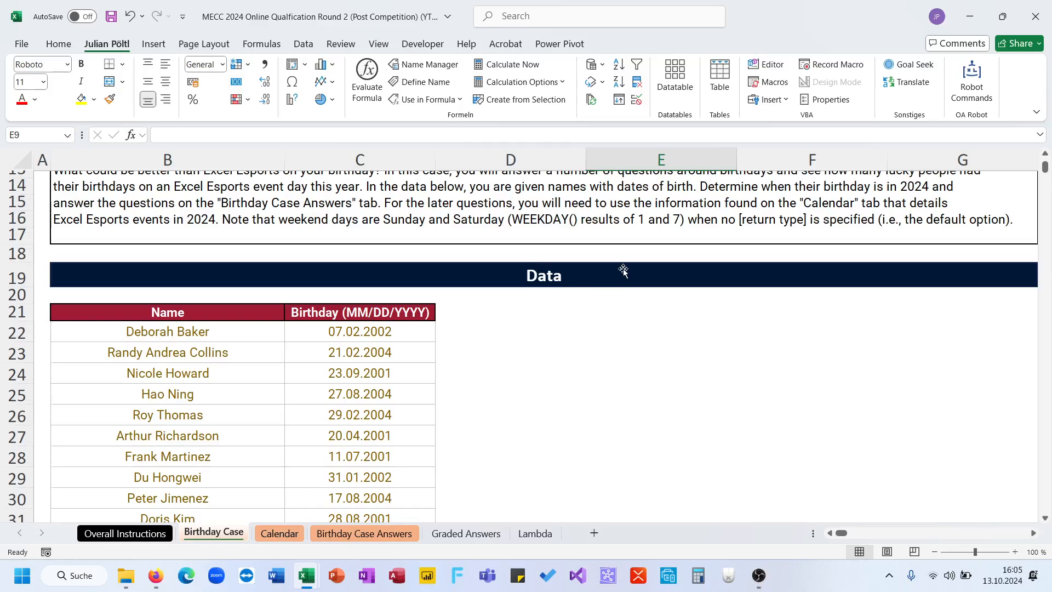
- Review the birthday case instructions and data, the first questions with question 1's answer choices, and the 2024 event calendar
scroll(722, 335, down, 3)
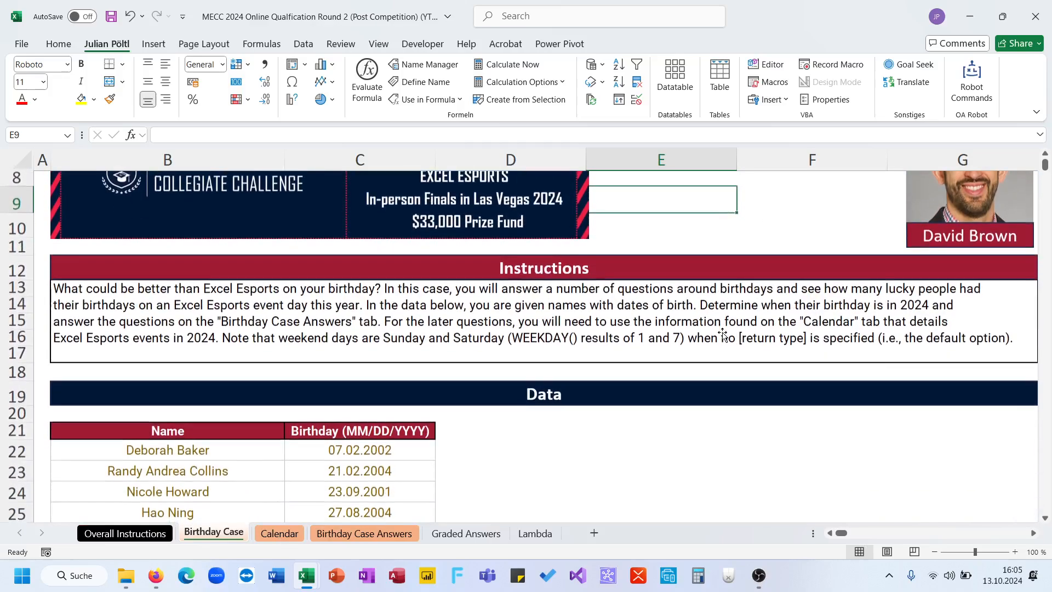
click(458, 447)
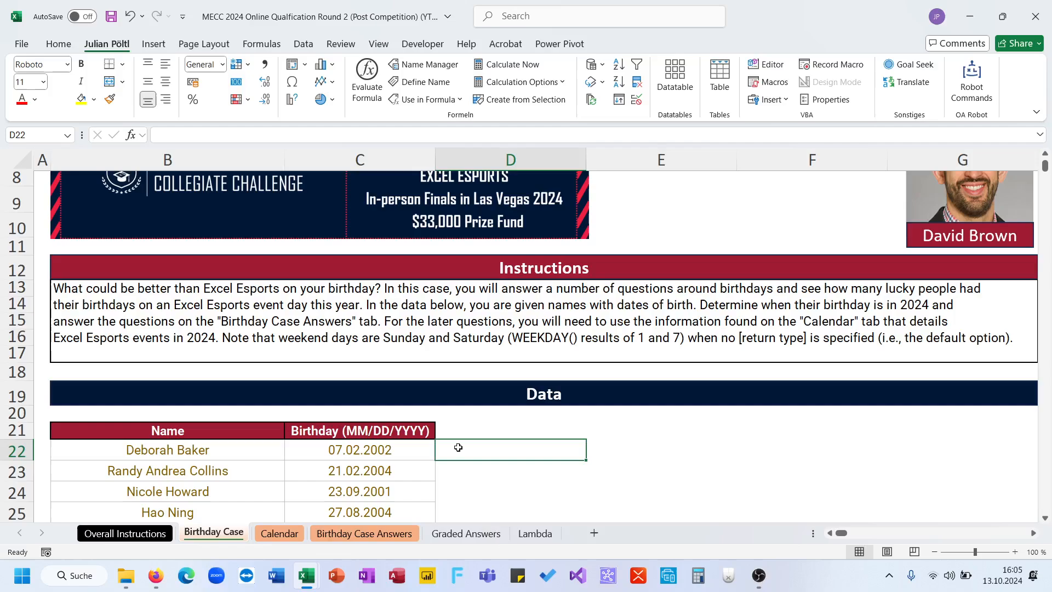
scroll(458, 448, down, 1)
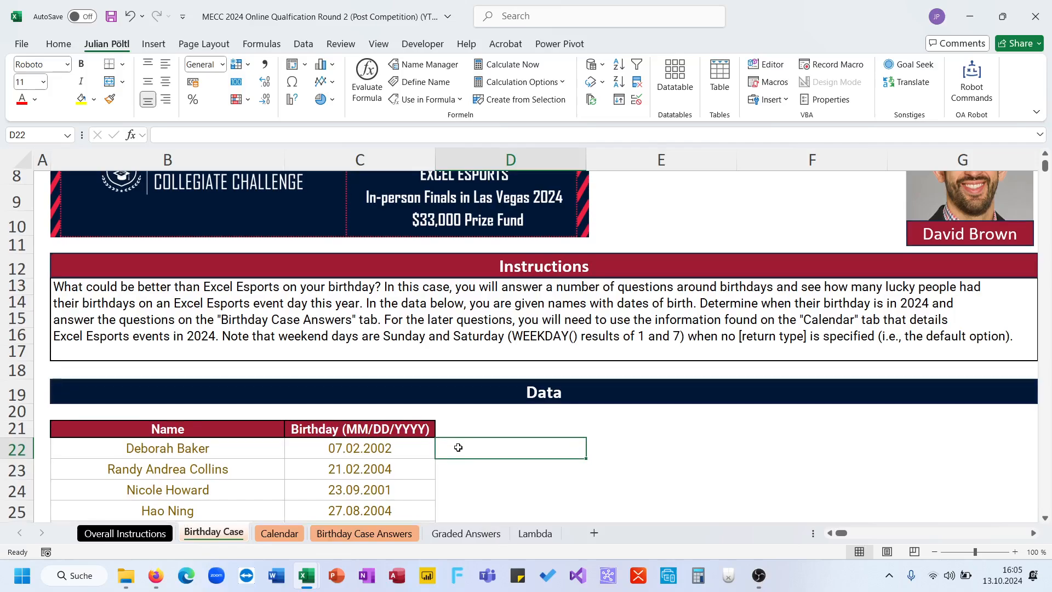
click(365, 533)
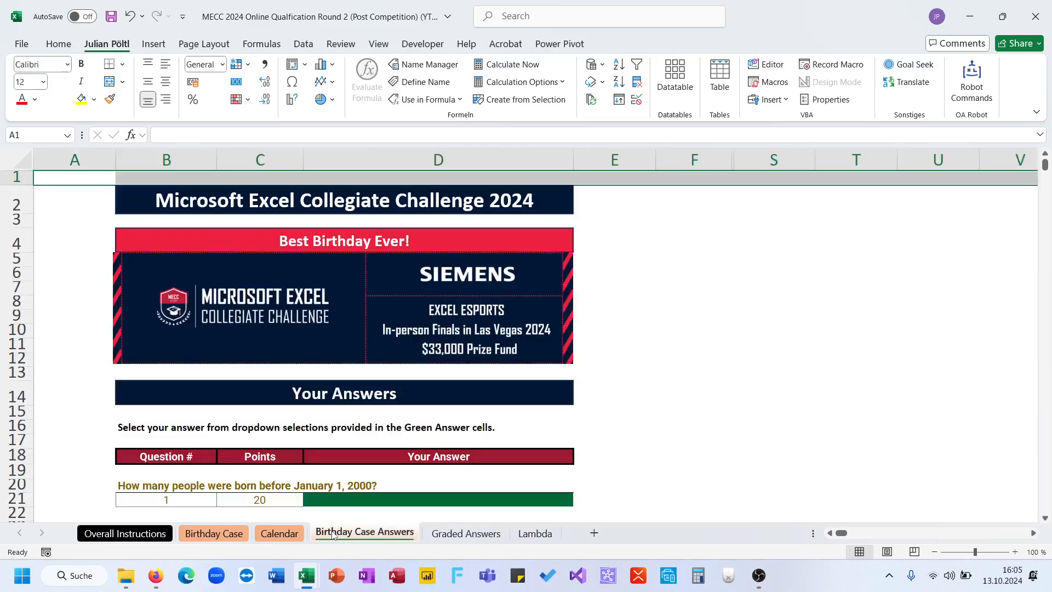
click(367, 496)
scroll(367, 496, down, 3)
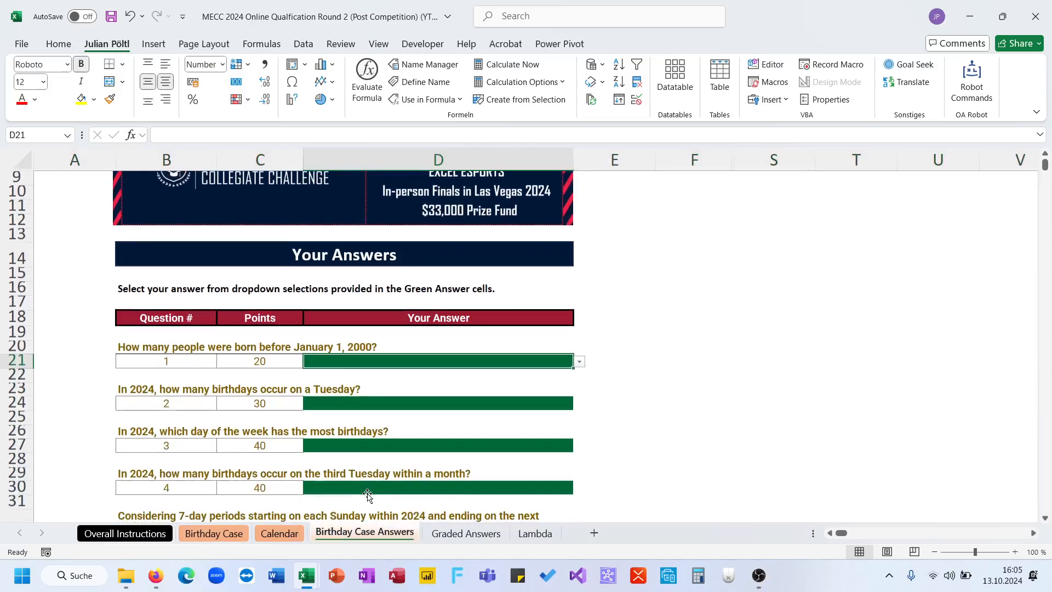
click(624, 370)
click(542, 362)
click(580, 362)
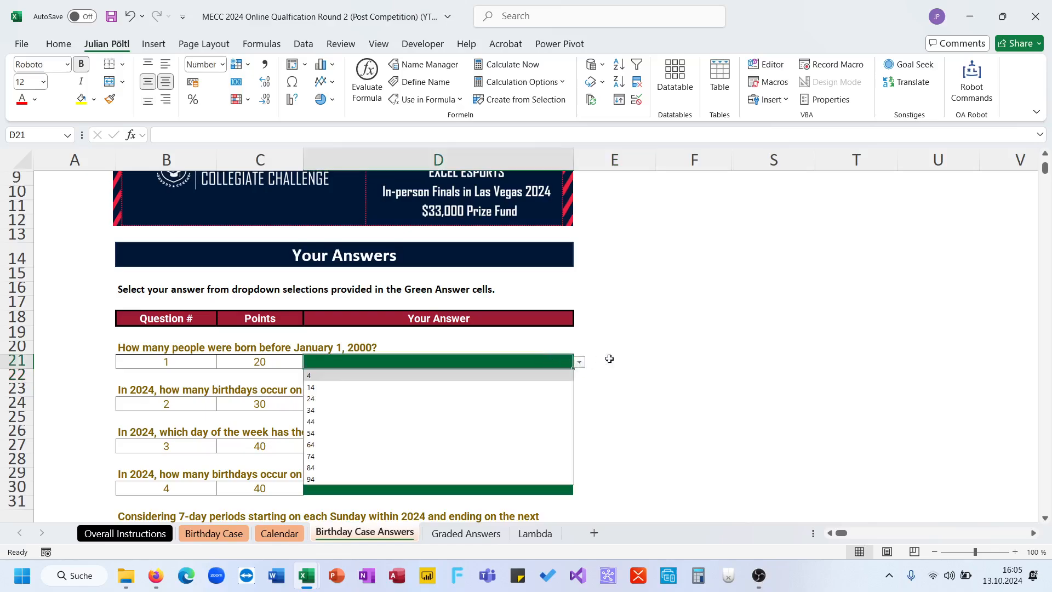
click(603, 362)
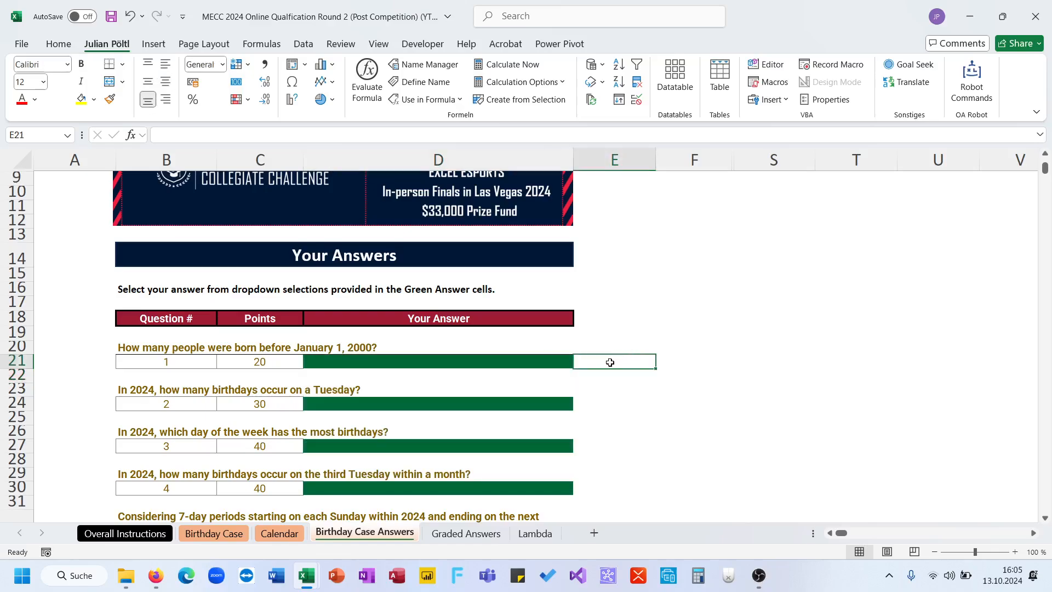
click(279, 533)
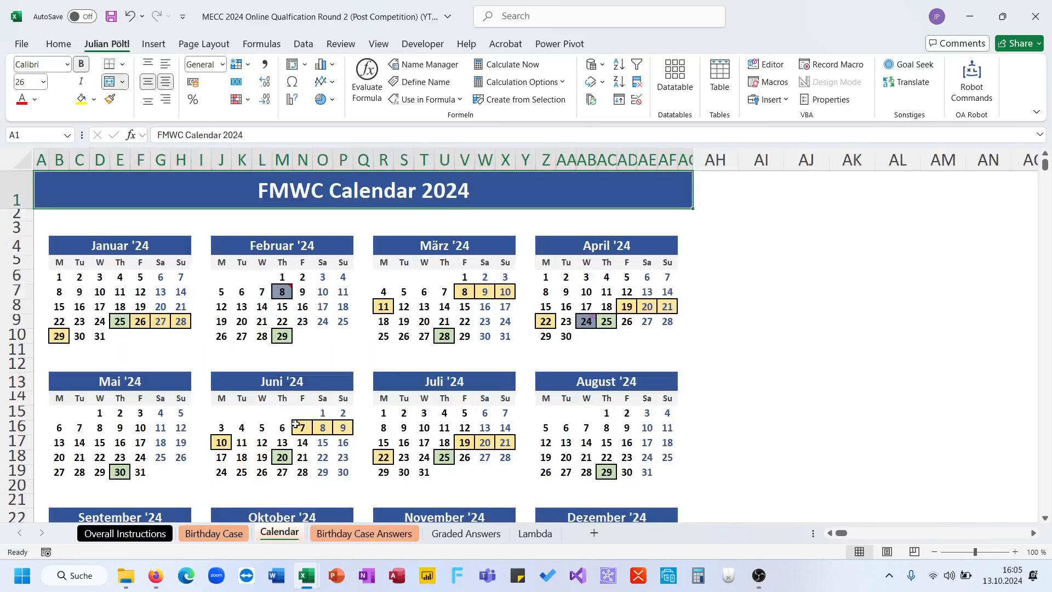
- Define the name B for the full list of birthdays from C22 to C1453 on the Birthday Case sheet
click(222, 534)
click(300, 444)
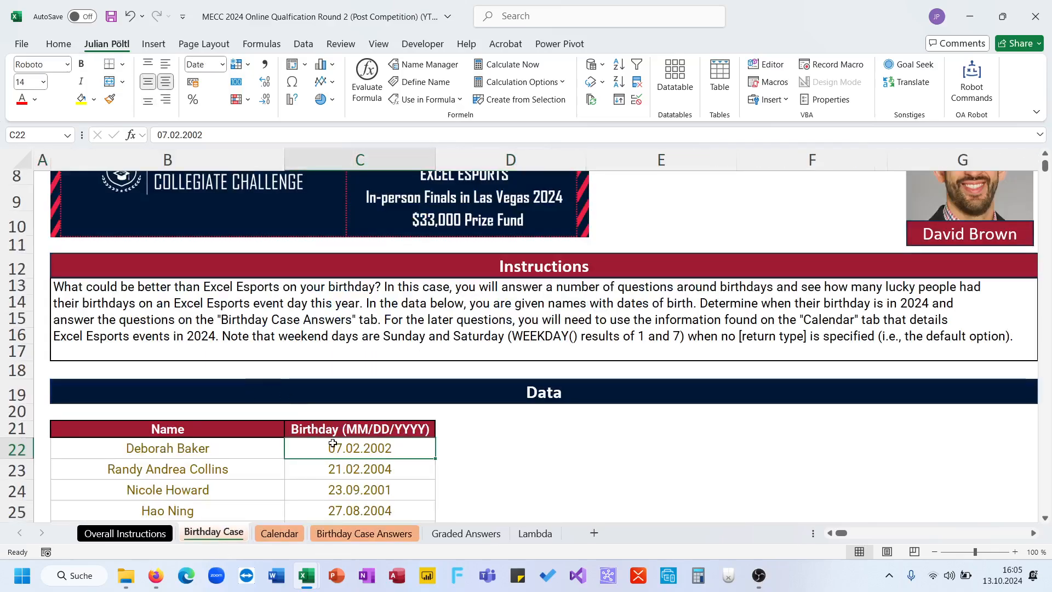
key(ctrl+shift+Down)
click(46, 137)
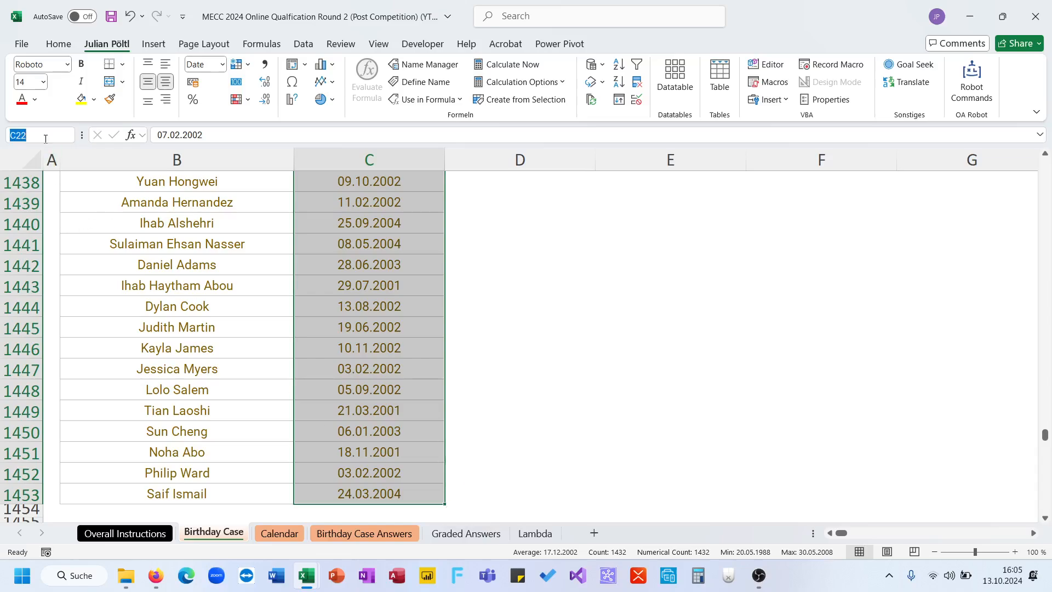
key(Return)
click(482, 422)
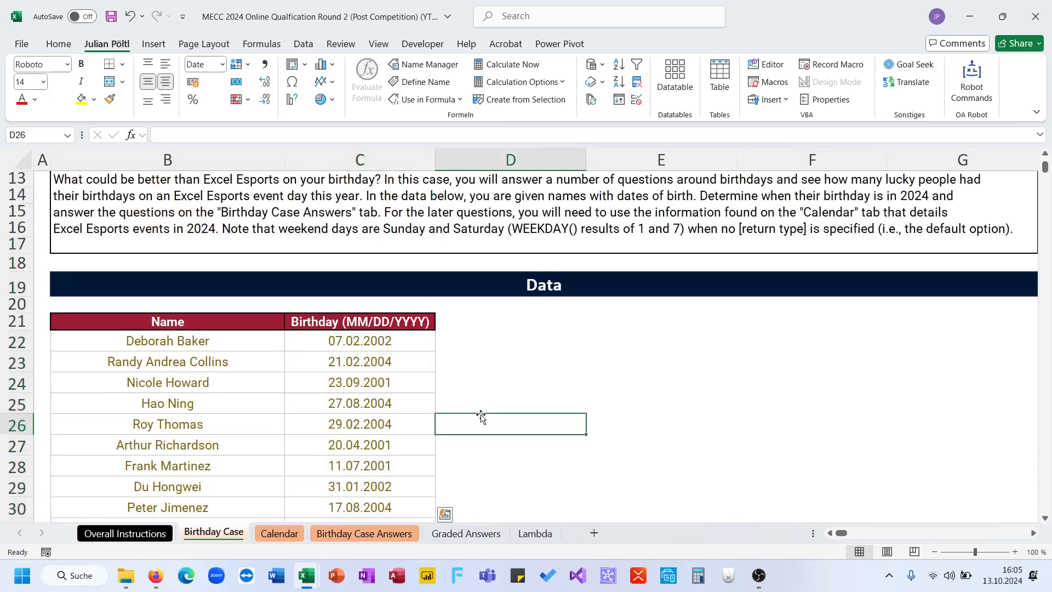
- In E21 of Birthday Case Answers, count birthdays before 2000 with =ROWS(FILTER(B;B<DATE(2000;1;1)))
click(366, 534)
text(=FILTER()
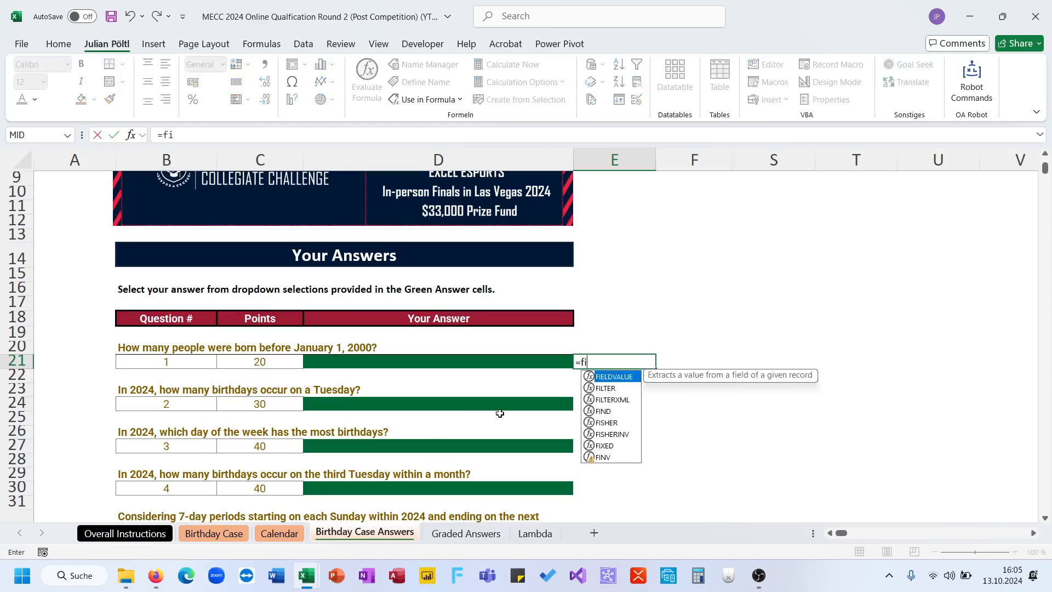
key(BackSpace)
key(BackSpace)
key(BackSpace)
key(BackSpace)
key(BackSpace)
key(BackSpace)
key(BackSpace)
text(row)
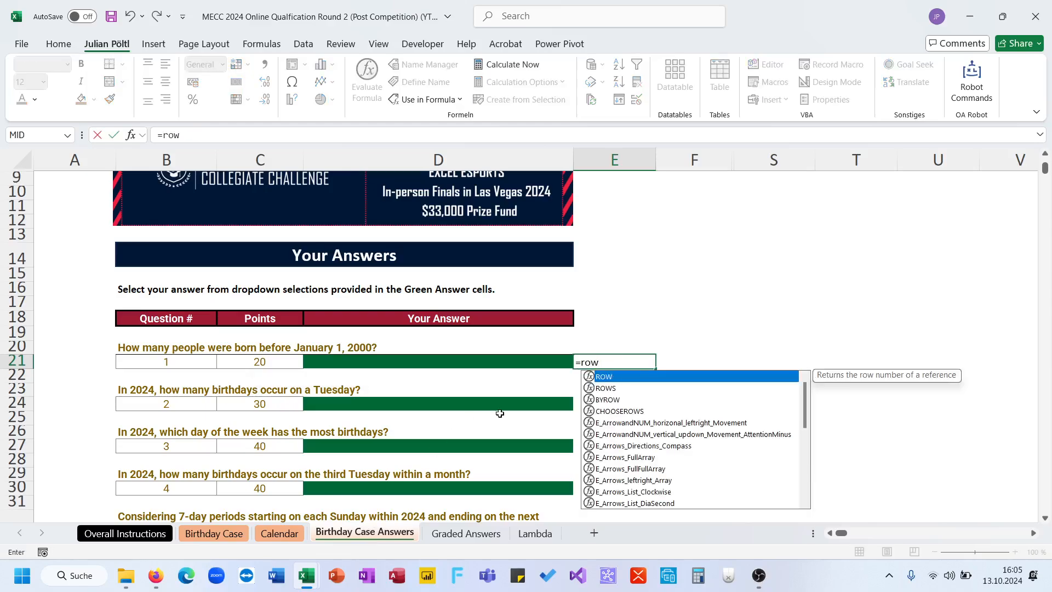
key(Down)
key(Tab)
text(FILTER()
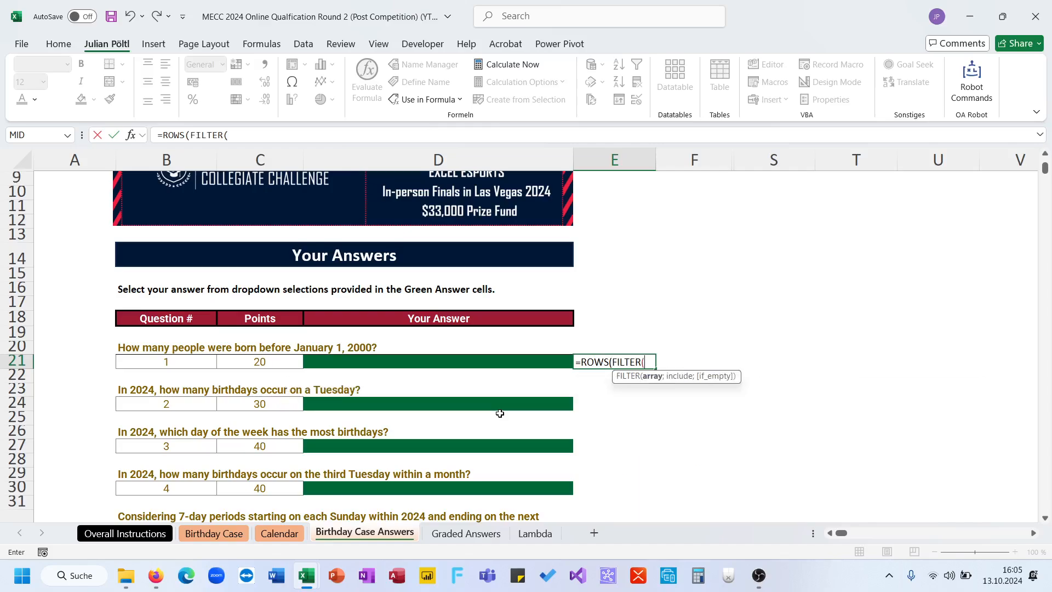
text(B;)
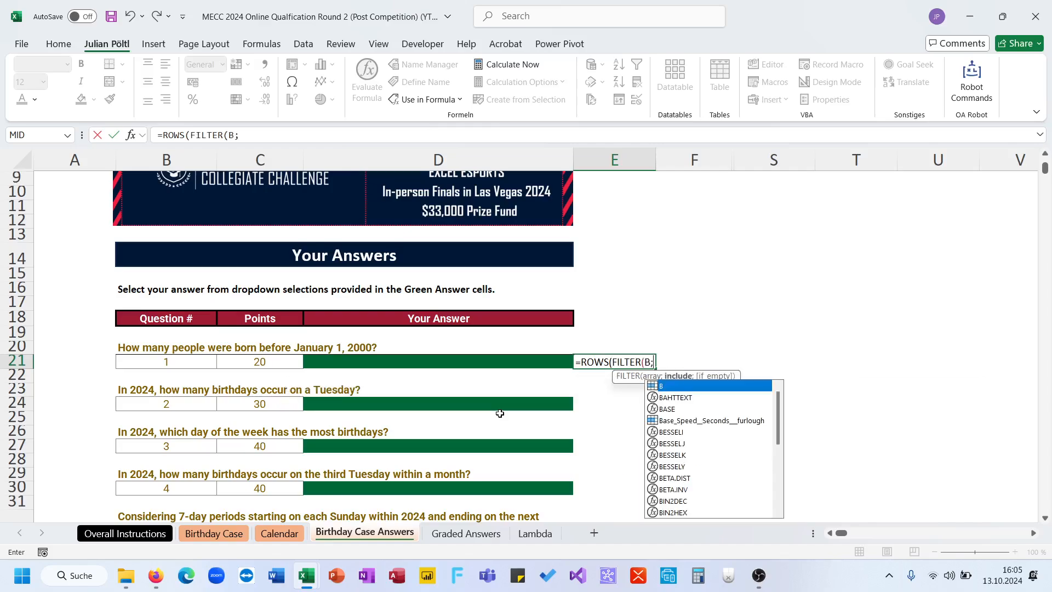
text(b)
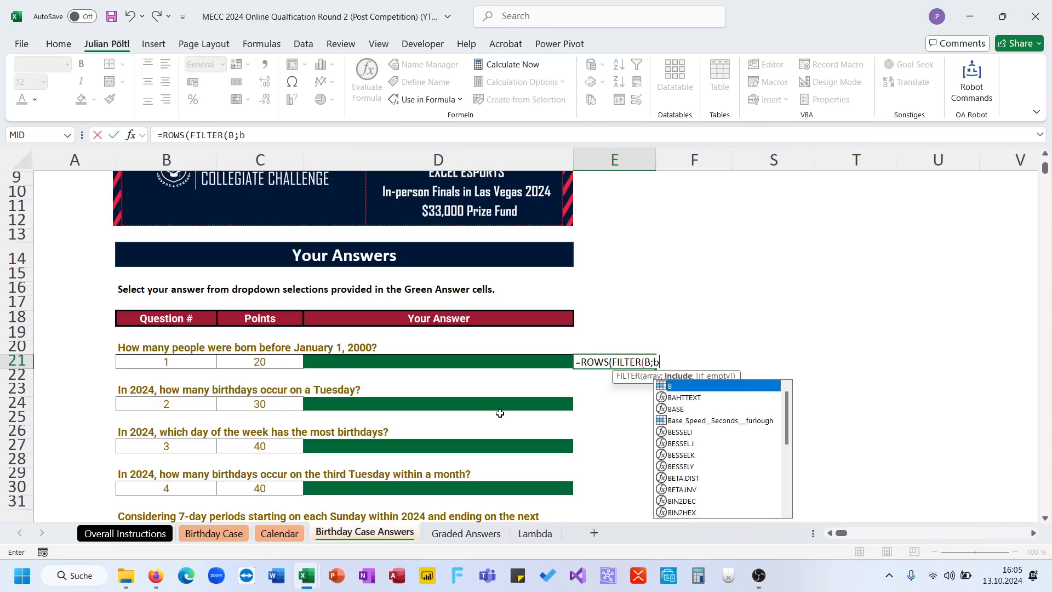
text(<dat)
key(Tab)
text(2000;1;1))))
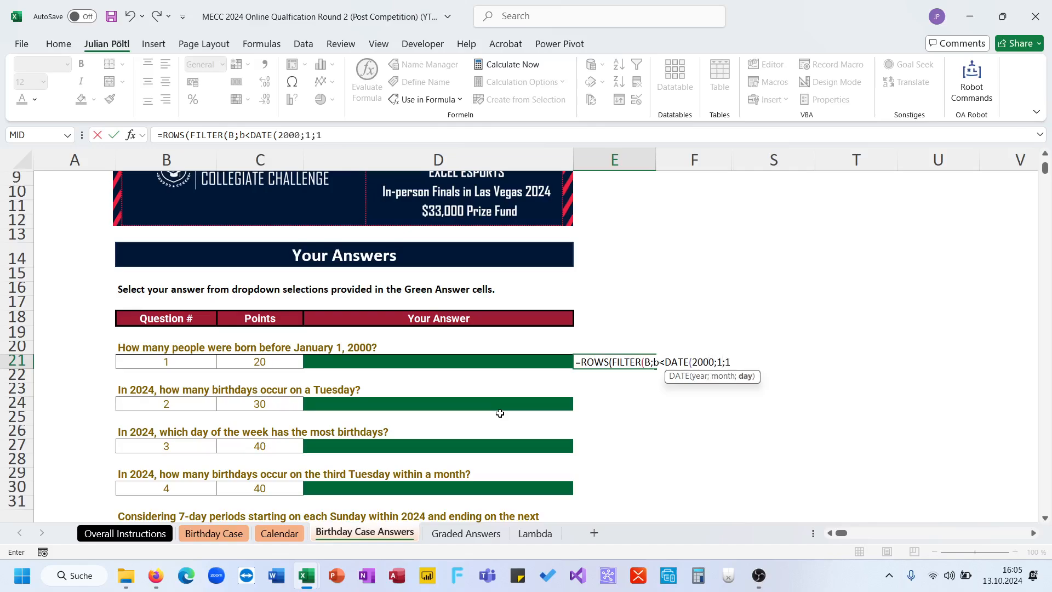
key(Return)
key(Up)
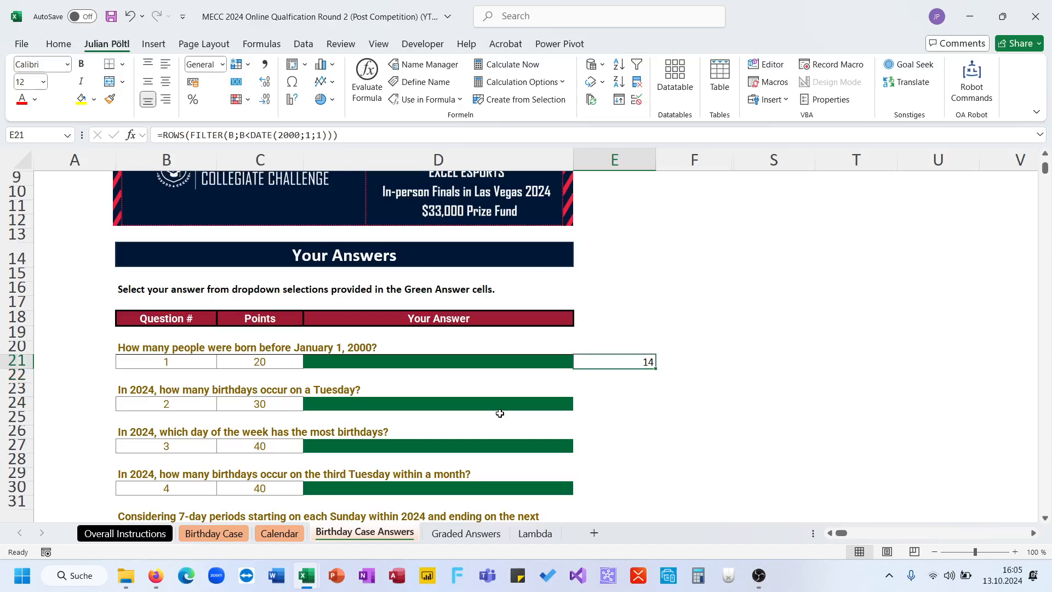
- Choose 14 as the answer to question 1 in D21
key(Left)
click(580, 362)
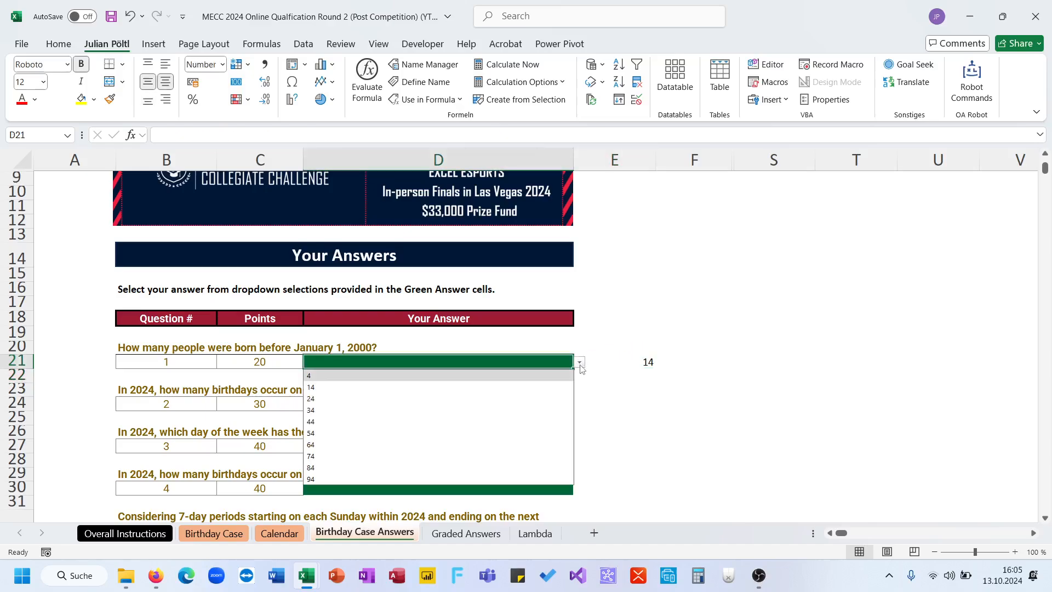
click(554, 386)
- Colour the word "2024" red in the text of question 2 about birthdays on a Tuesday
click(610, 408)
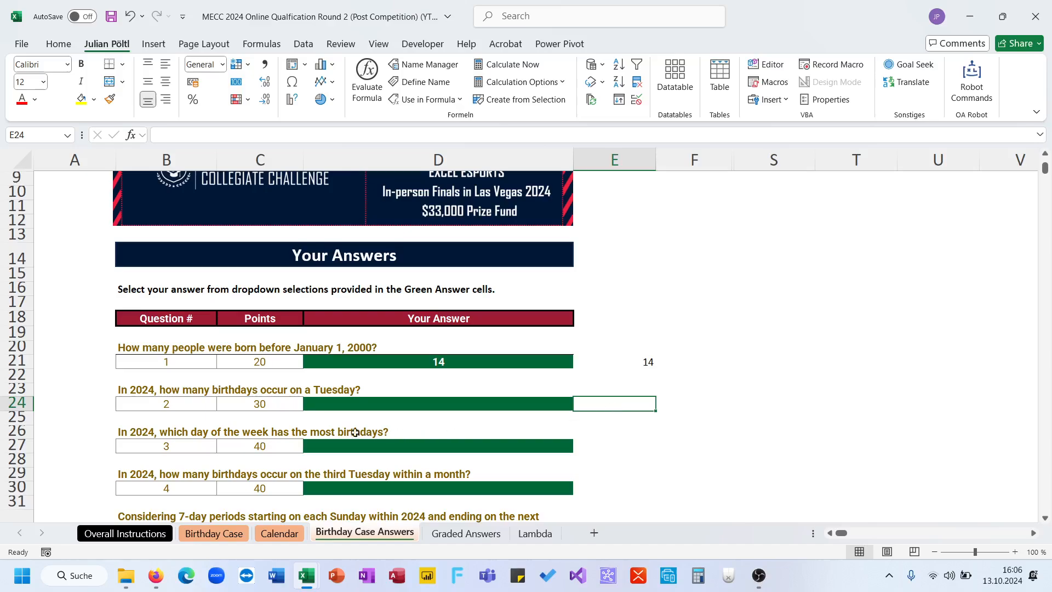
click(186, 392)
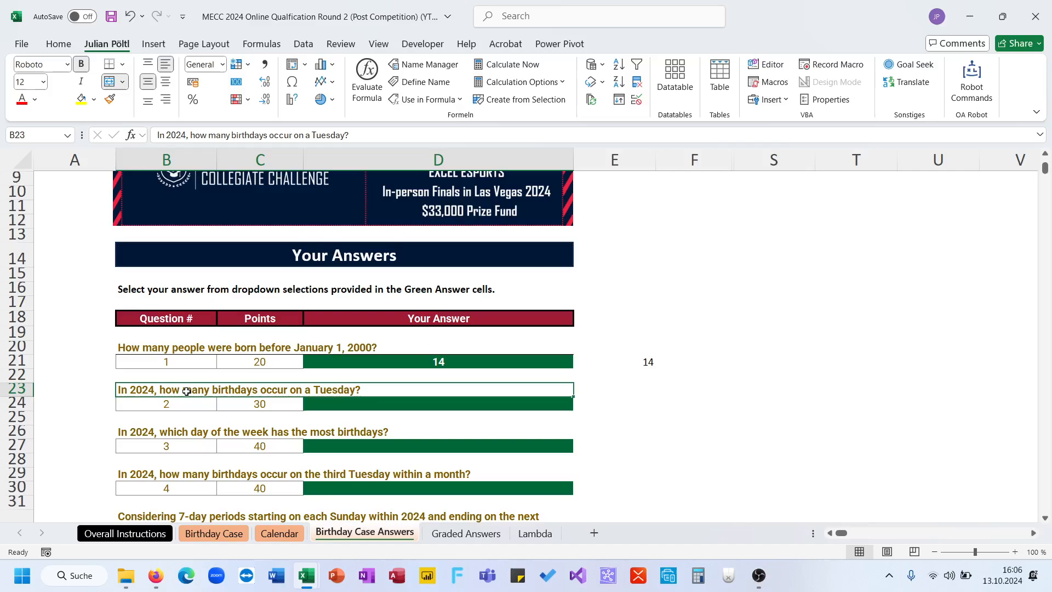
double_click(176, 134)
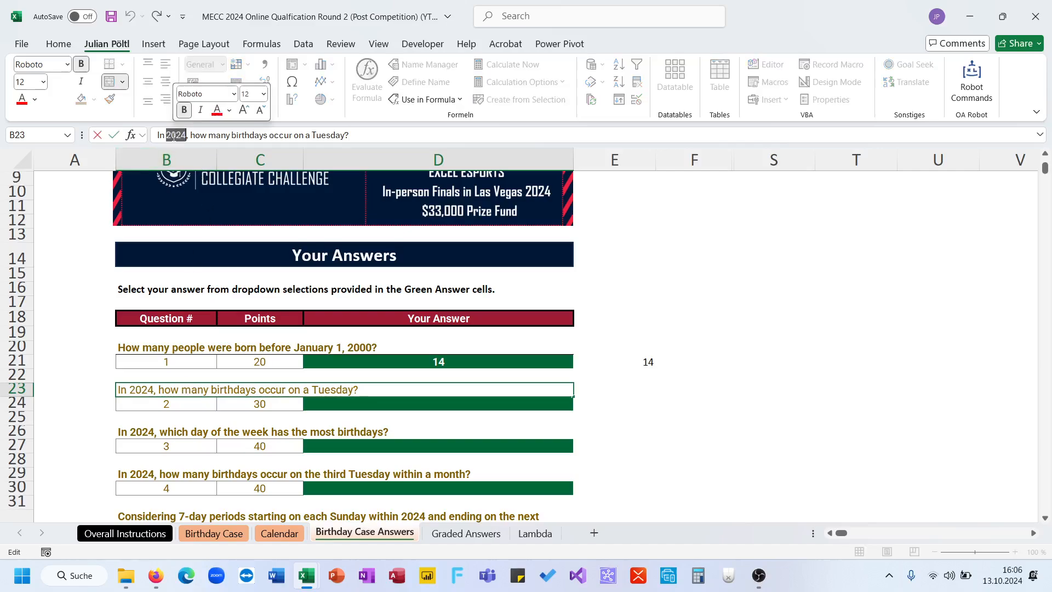
click(22, 99)
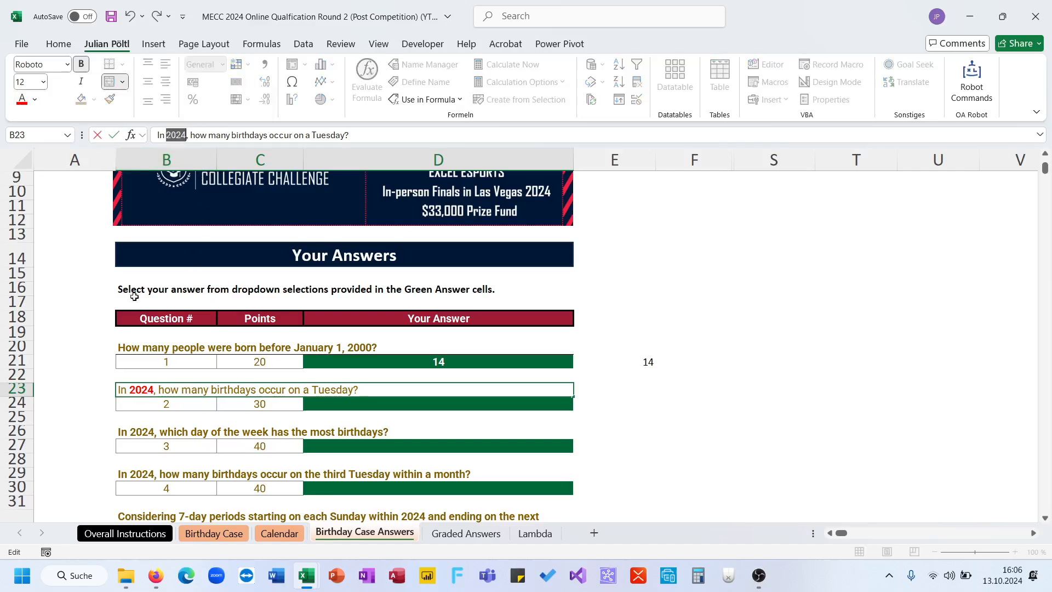
click(141, 376)
- Add the header "B in 2024" in D21 beside the Birthday column on the Birthday Case sheet
click(586, 404)
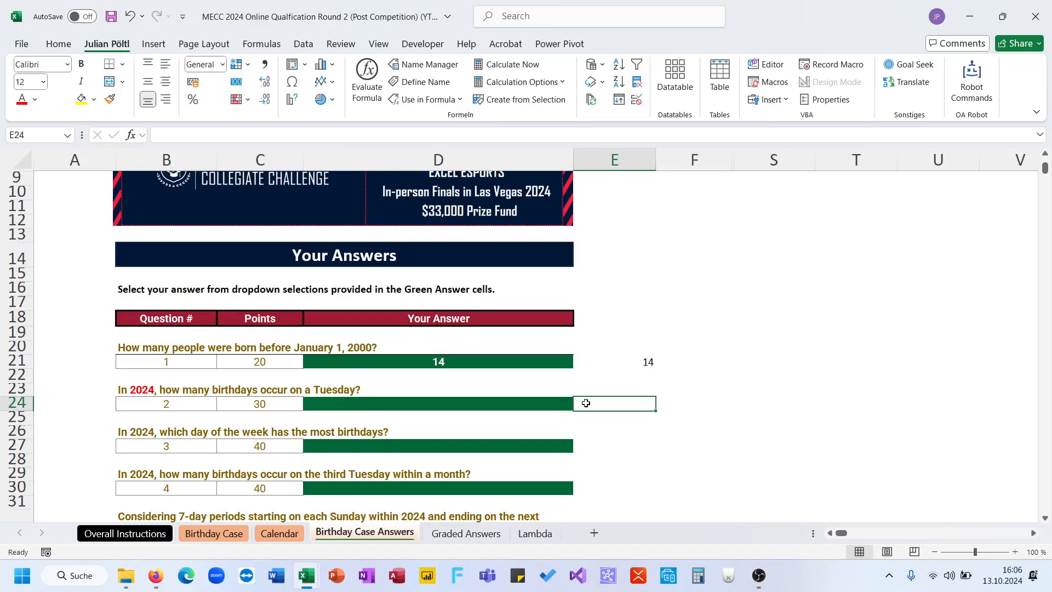
click(280, 535)
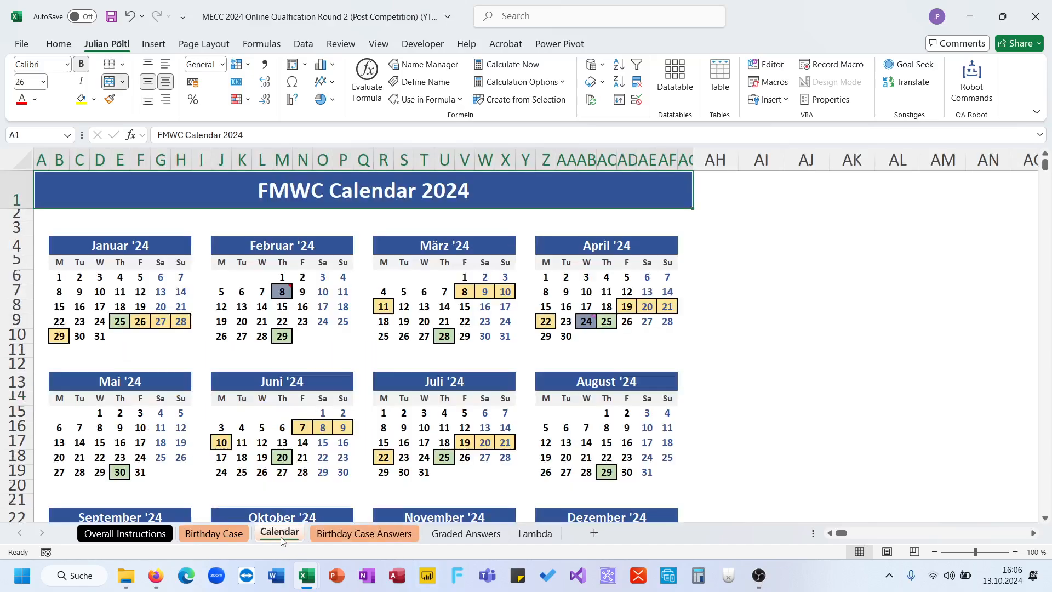
click(214, 533)
click(460, 320)
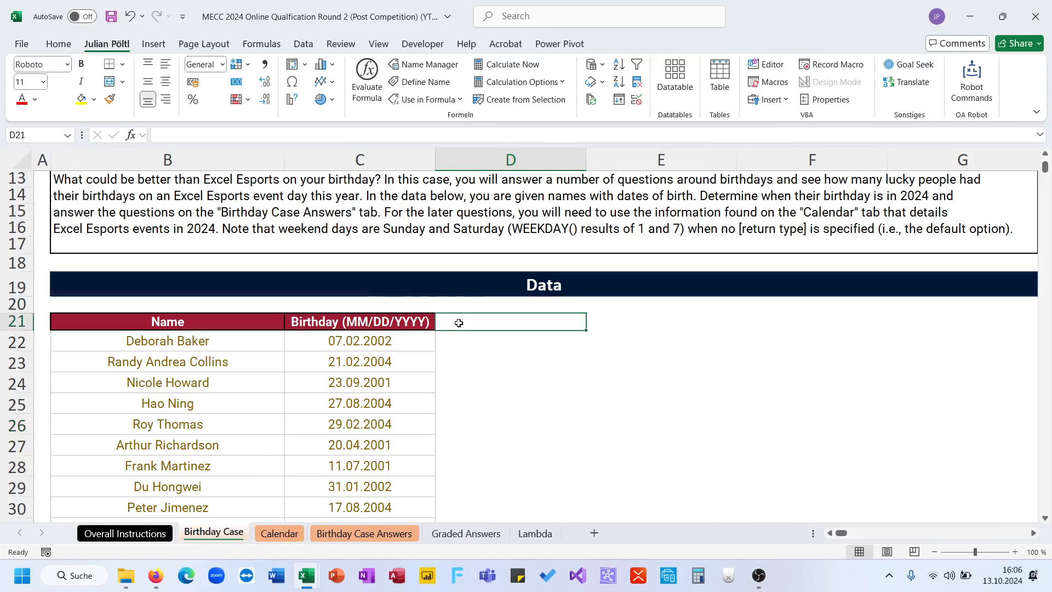
text(B in 2024)
key(Return)
- Convert all birthdays to their 2024 dates from D22 down with the formula =DATE(2024;MONTH(B);DAY(B))
text(=d)
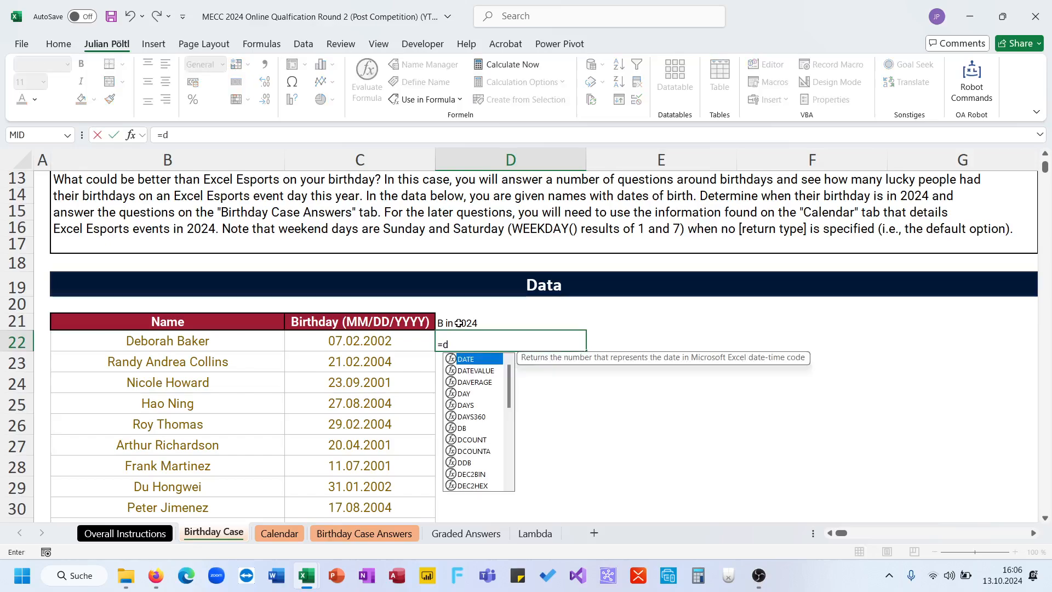
text(ate(2024;month()
key(Left)
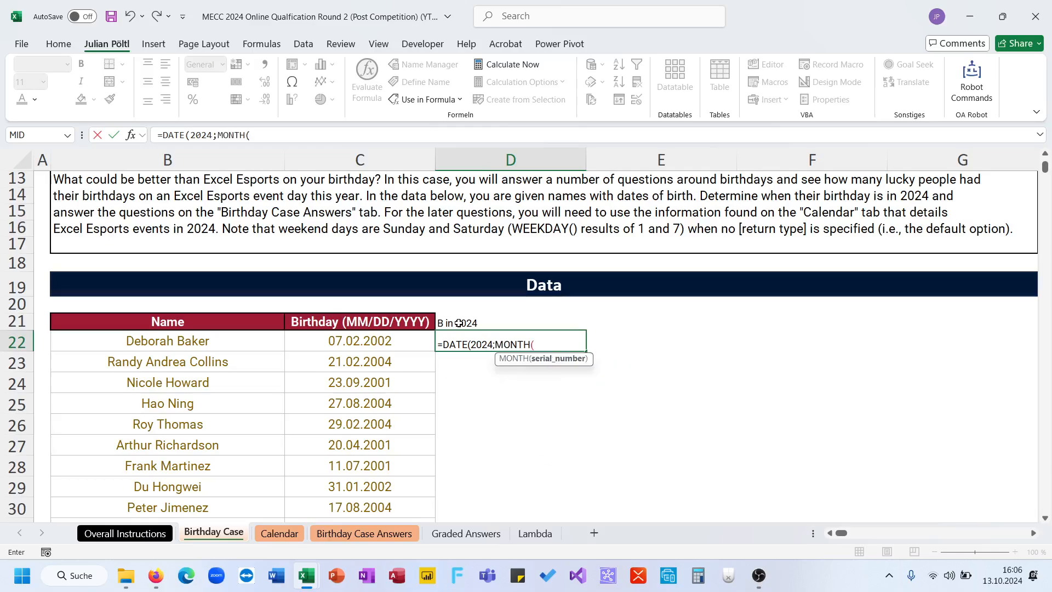
key(ctrl+shift+Down)
text();)
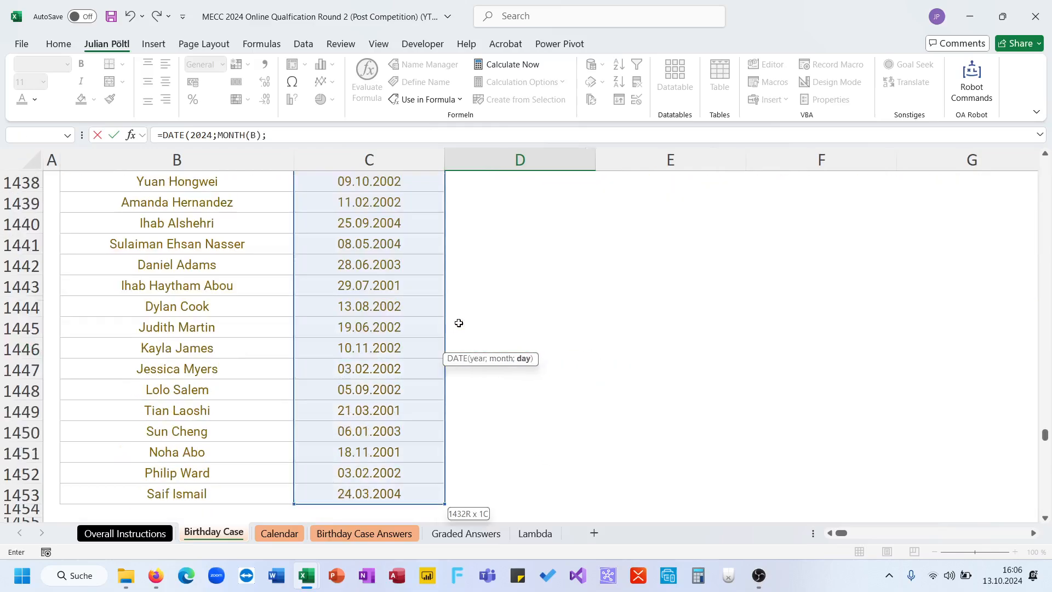
text(day()
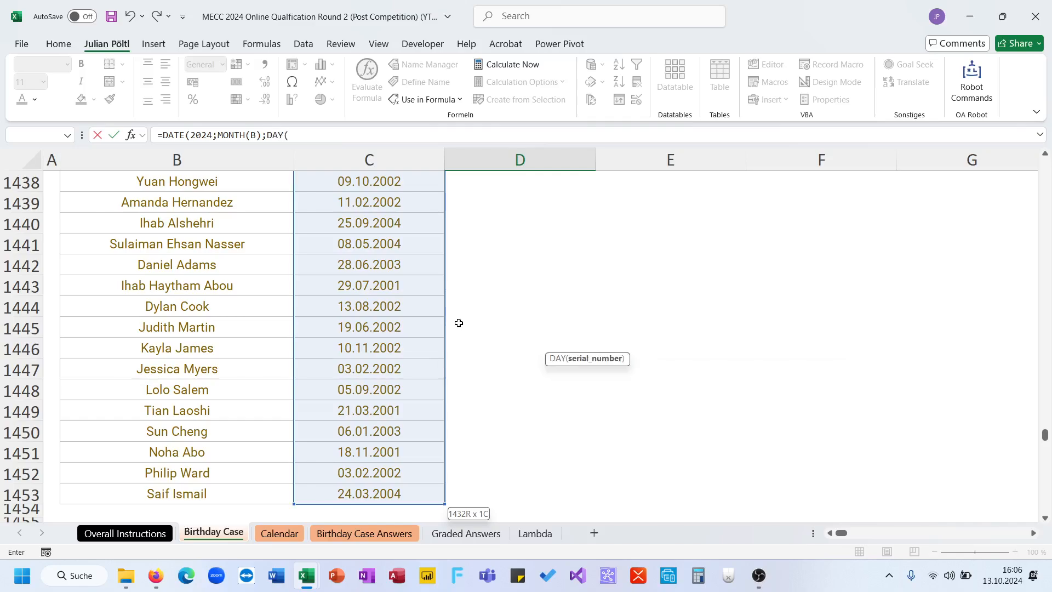
key(Left)
key(ctrl+shift+Down)
text())
key(ctrl+Return)
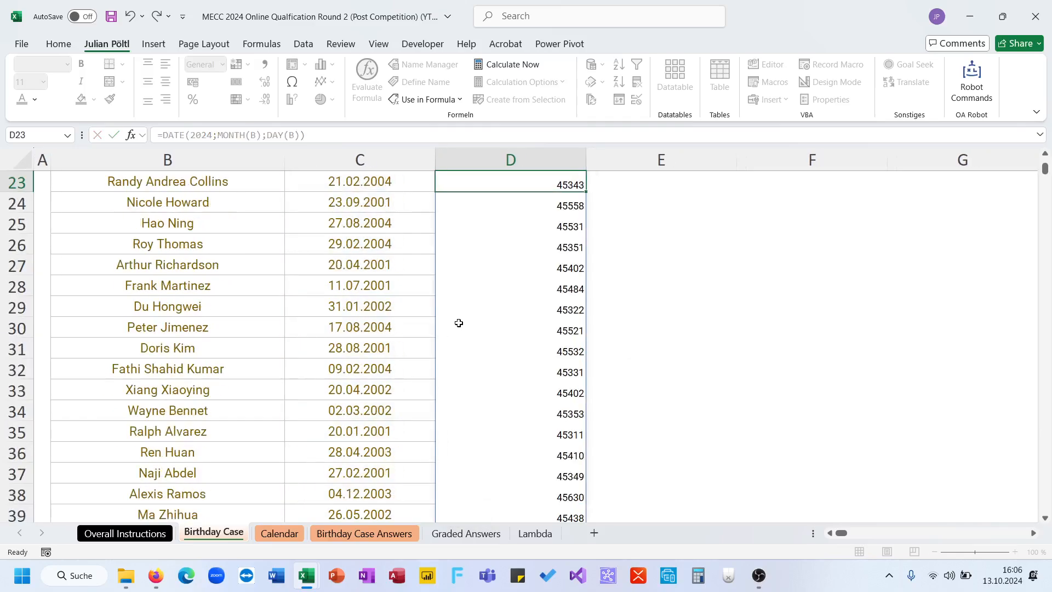
- Format the whole spilled list of 2024 birthdays in column D as dates
key(ctrl+shift+Down)
click(205, 67)
text(date)
key(Return)
key(ctrl+BackSpace)
scroll(474, 287, down, 1)
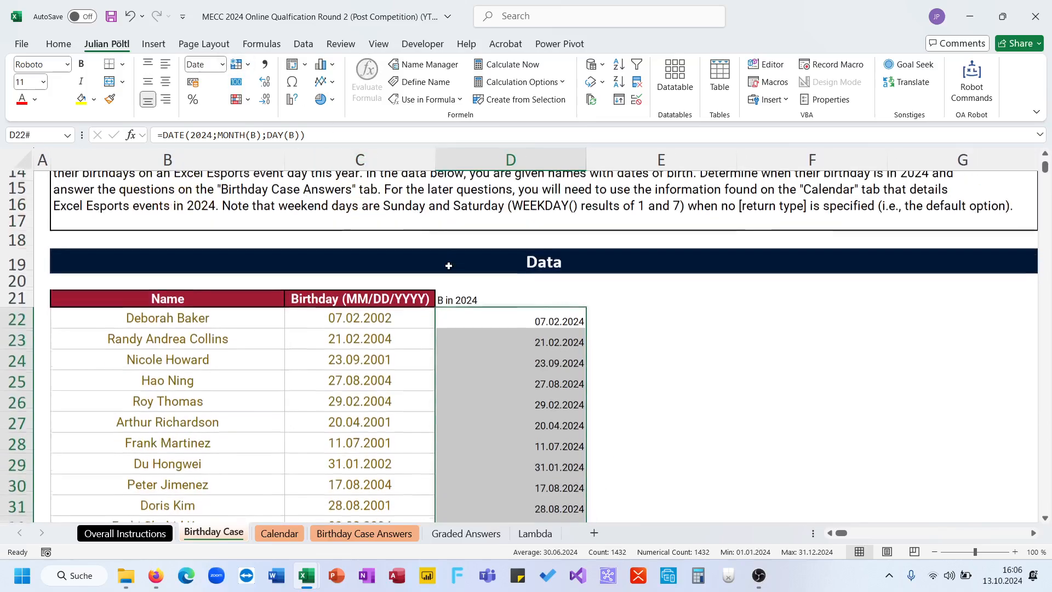
- Assign the name TTF to the whole spilled list of 2024 birthdays starting in D22
click(491, 320)
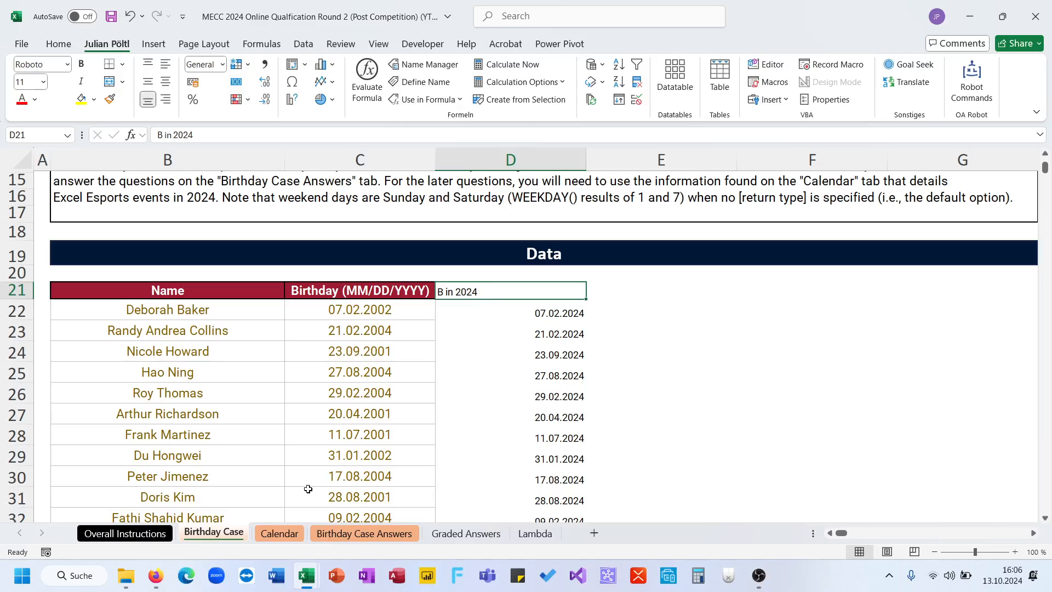
click(603, 296)
click(567, 313)
key(ctrl+shift+Down)
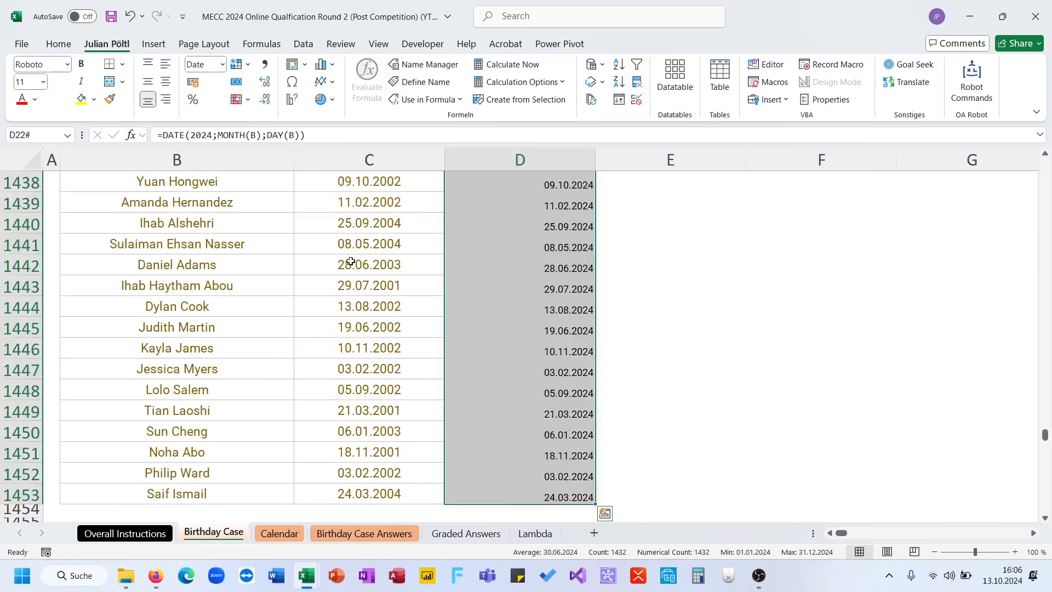
click(39, 135)
text(24)
key(Return)
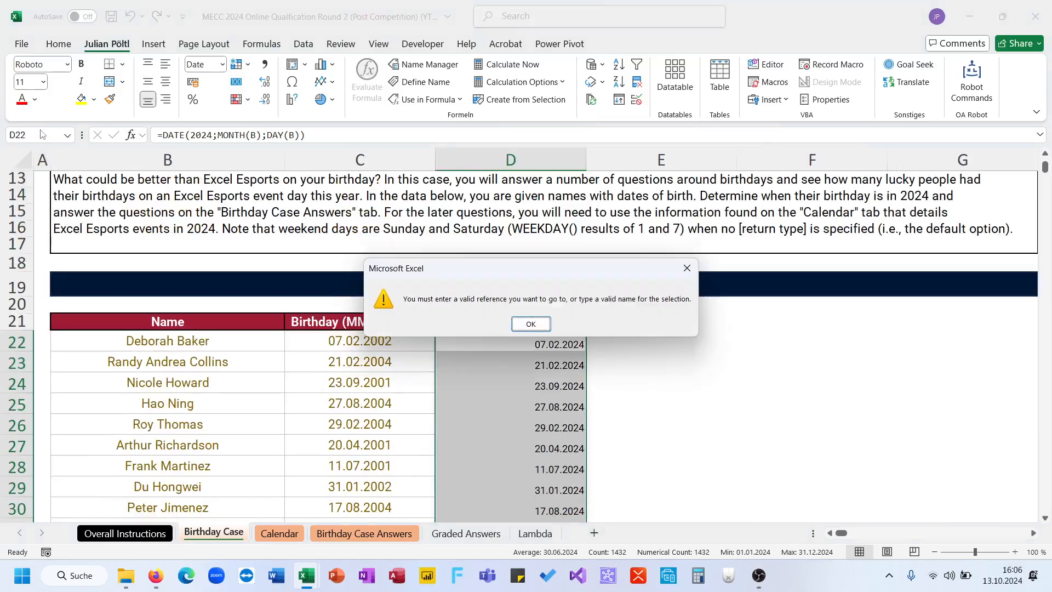
key(Return)
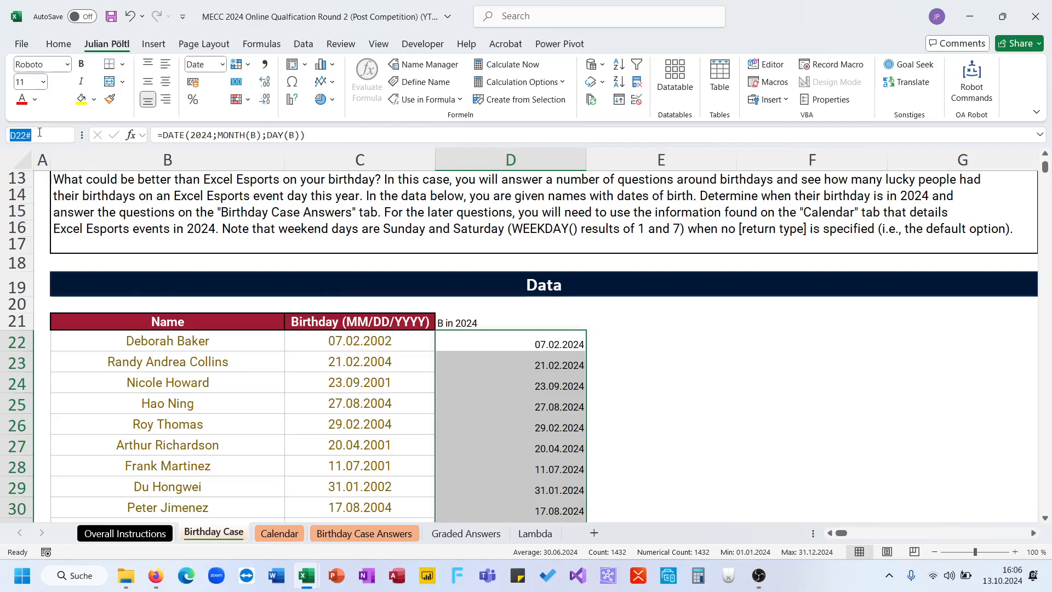
text(TT)
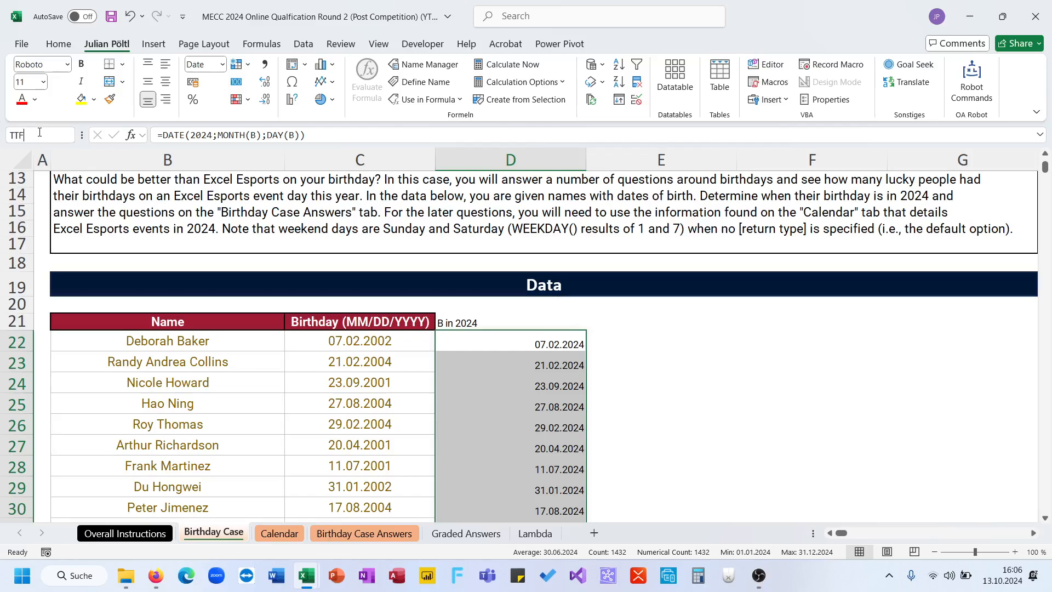
text(F)
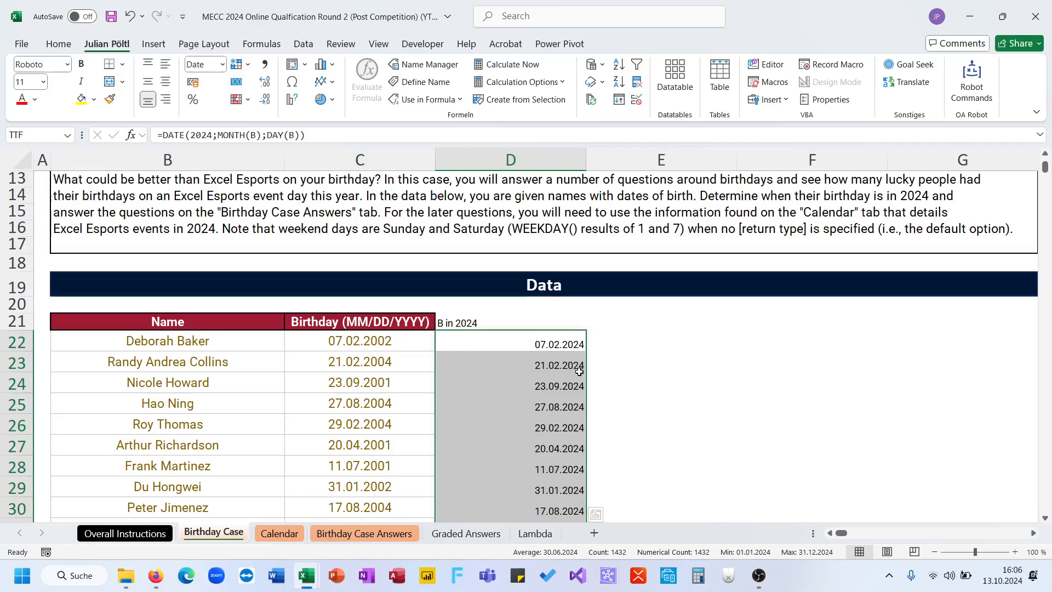
click(600, 344)
click(560, 344)
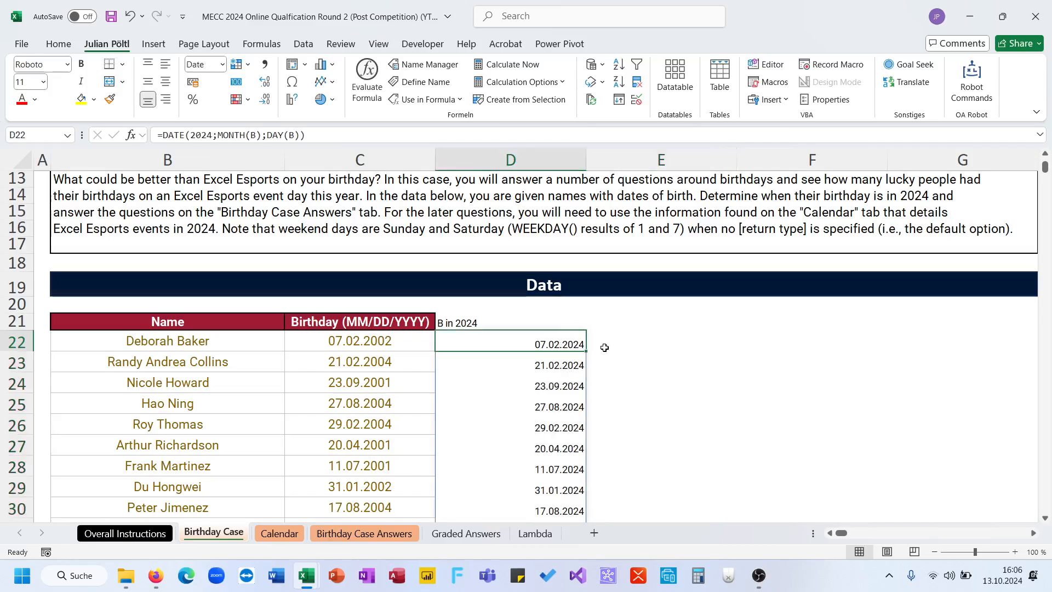
- Add the header "WD" in E21 beside the "B in 2024" header
click(612, 333)
click(607, 317)
text(W)
key(BackSpace)
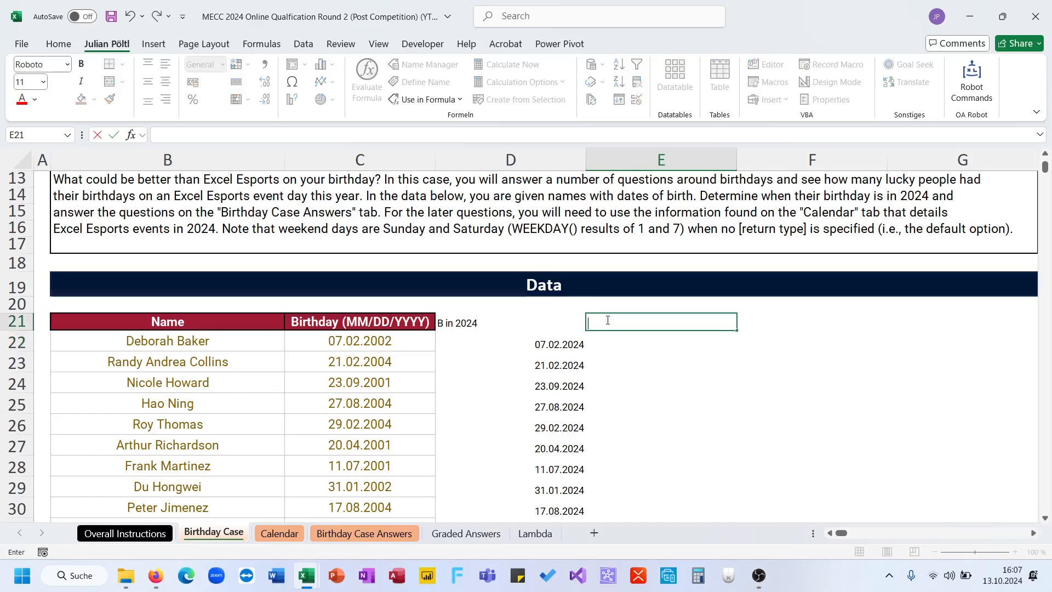
text(WD)
key(Return)
- Compute the Monday-based weekday number of every 2024 birthday from E22 down with the formula =WEEKDAY(TTF;2)
text(=weekb)
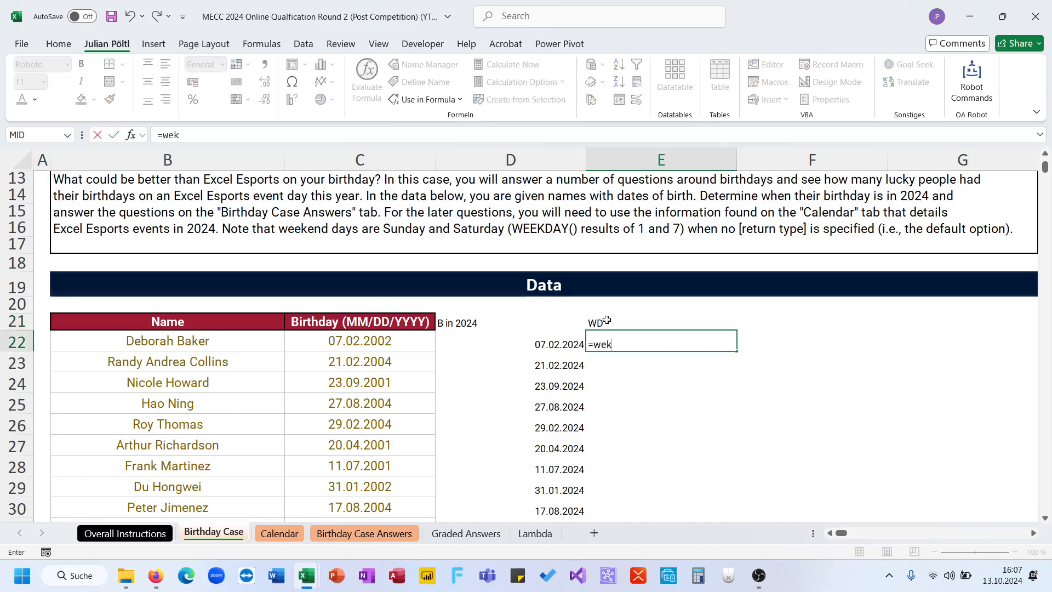
key(BackSpace)
key(BackSpace)
text(l)
key(BackSpace)
key(Tab)
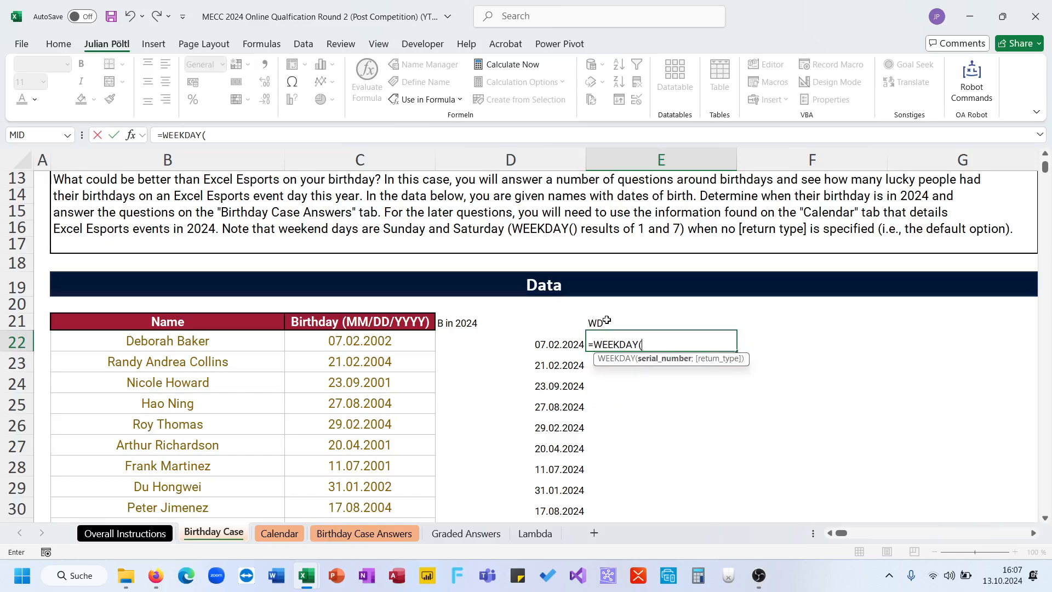
text(ttf;)
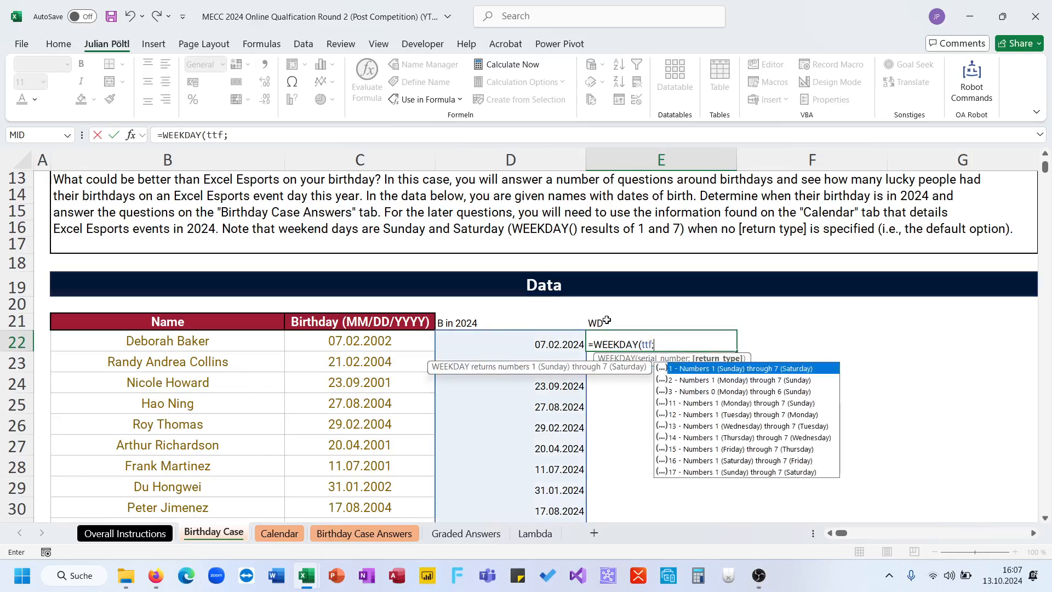
key(Down)
key(Tab)
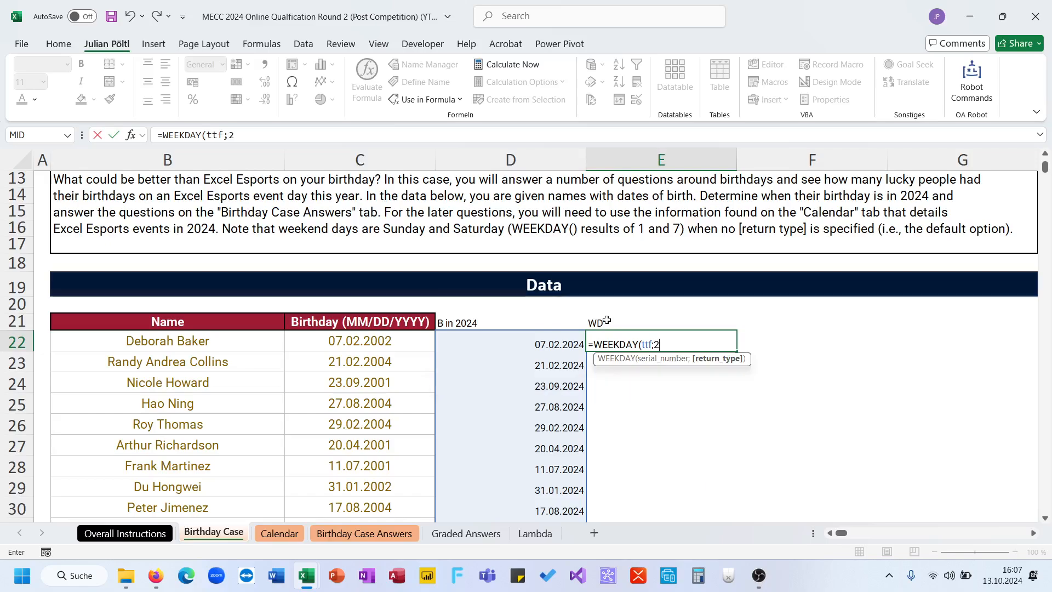
text())
key(Return)
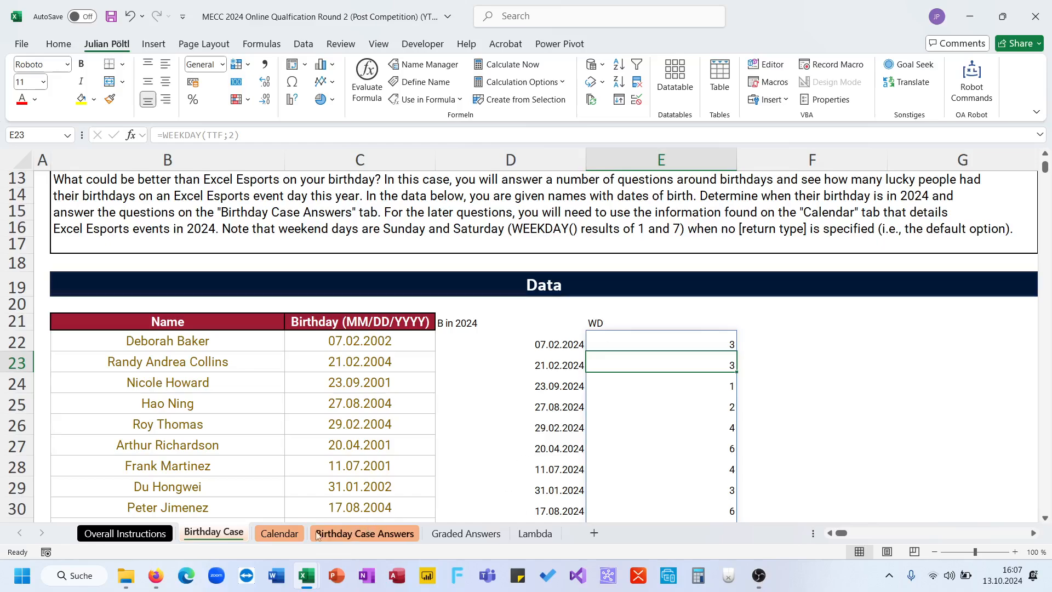
- Go to the Birthday Case Answers sheet, at the helper cell E24 beside question 2
click(289, 536)
key(ctrl+Page_Down)
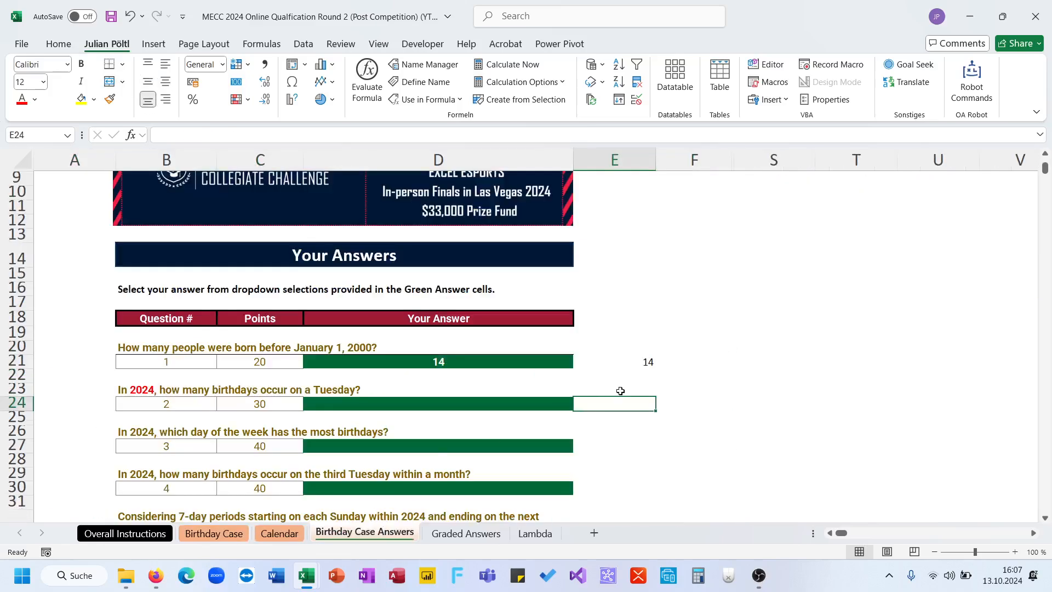
scroll(620, 390, down, 1)
text(=)
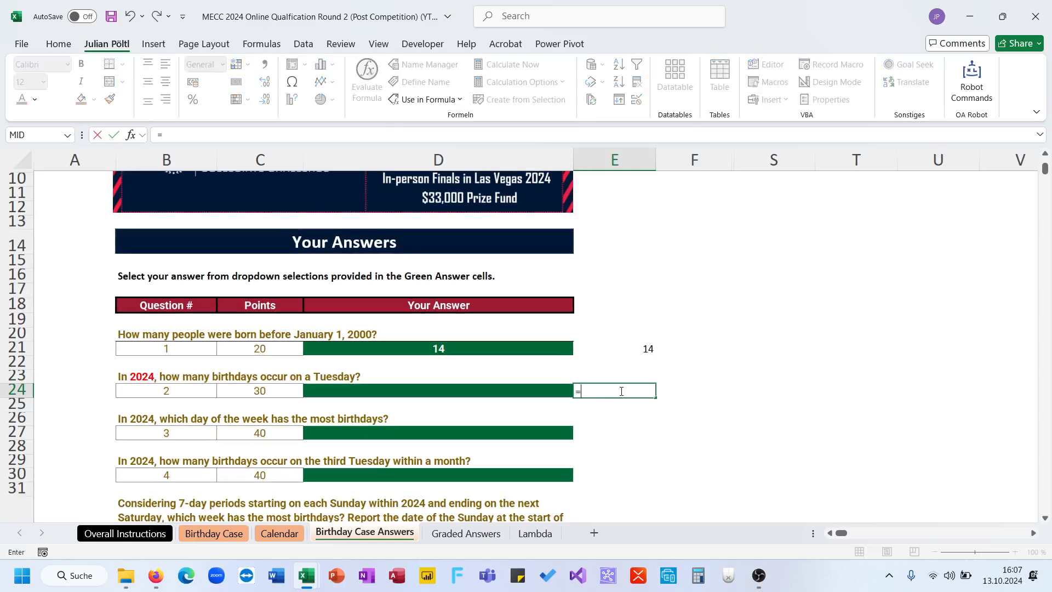
text(ROW()
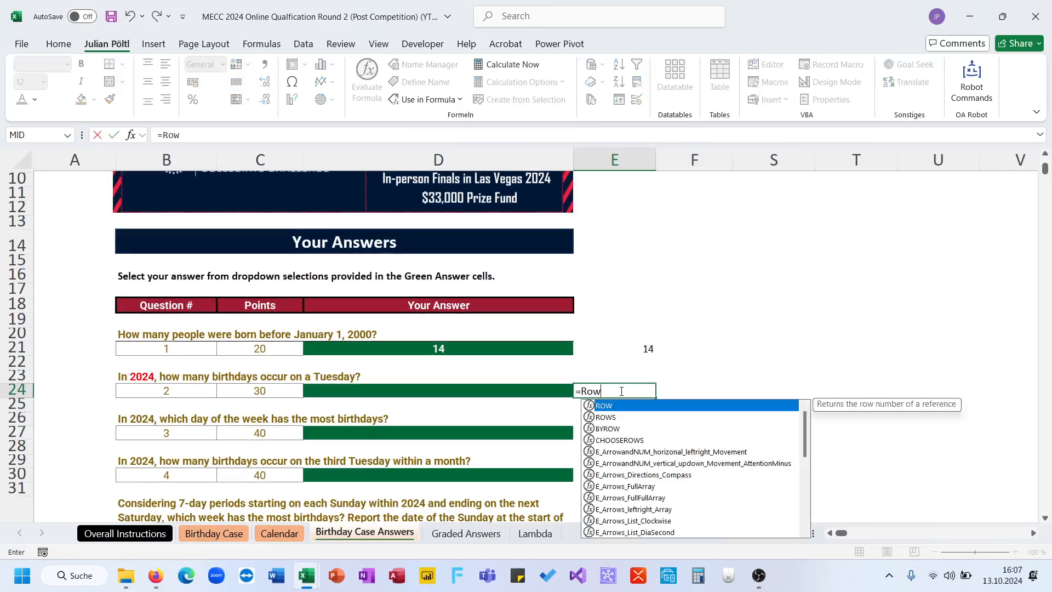
key(BackSpace)
text(s1)
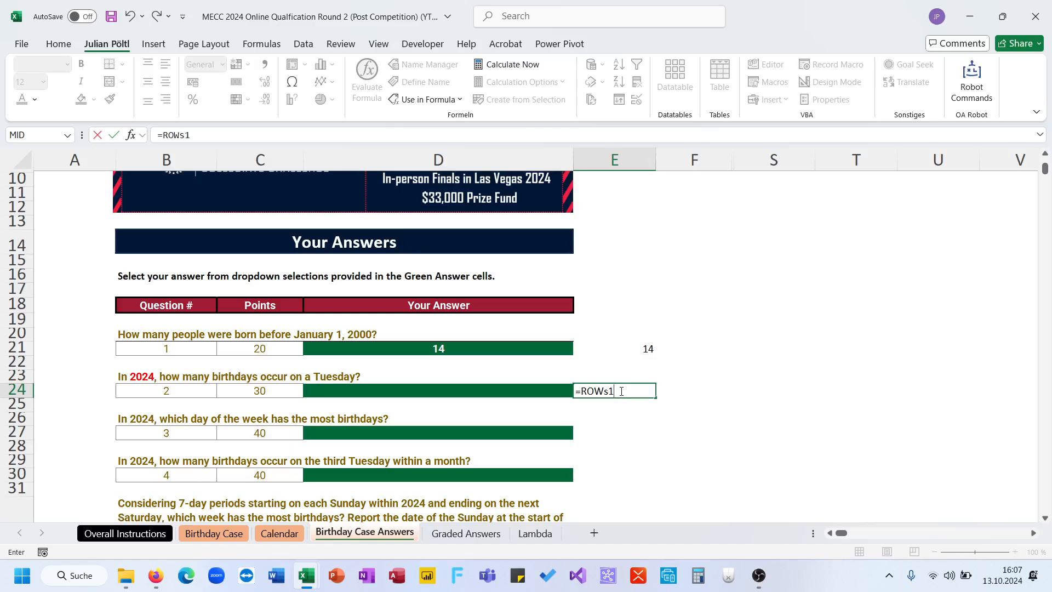
key(Tab)
- Count the Tuesday birthdays in E24 with the formula =ROWS(FILTER(TTF;'Birthday Case'!E22#=2))
click(621, 391)
text(=R)
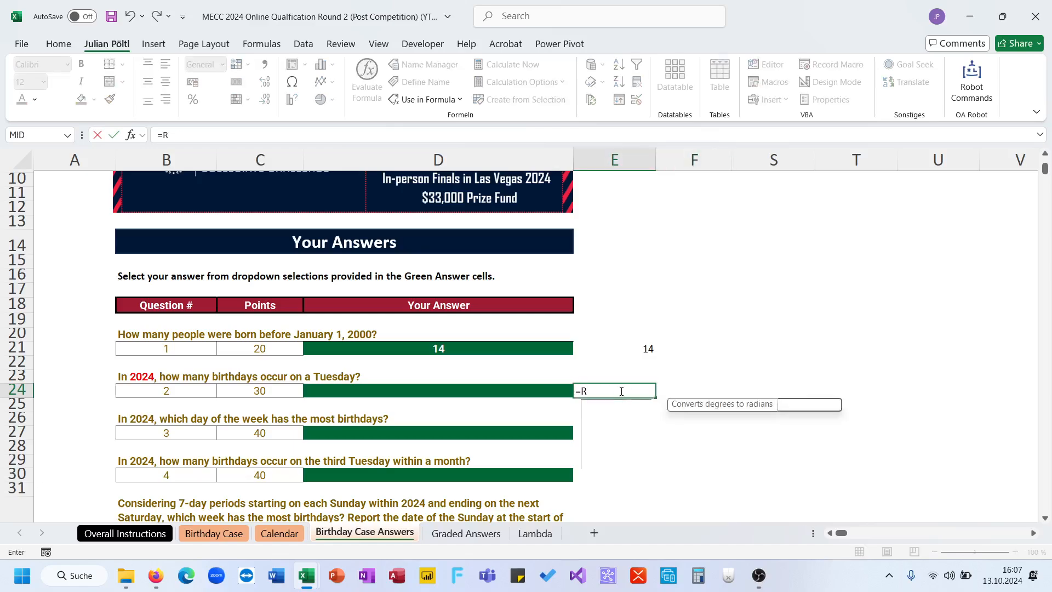
text(ow)
key(Tab)
text(Fi)
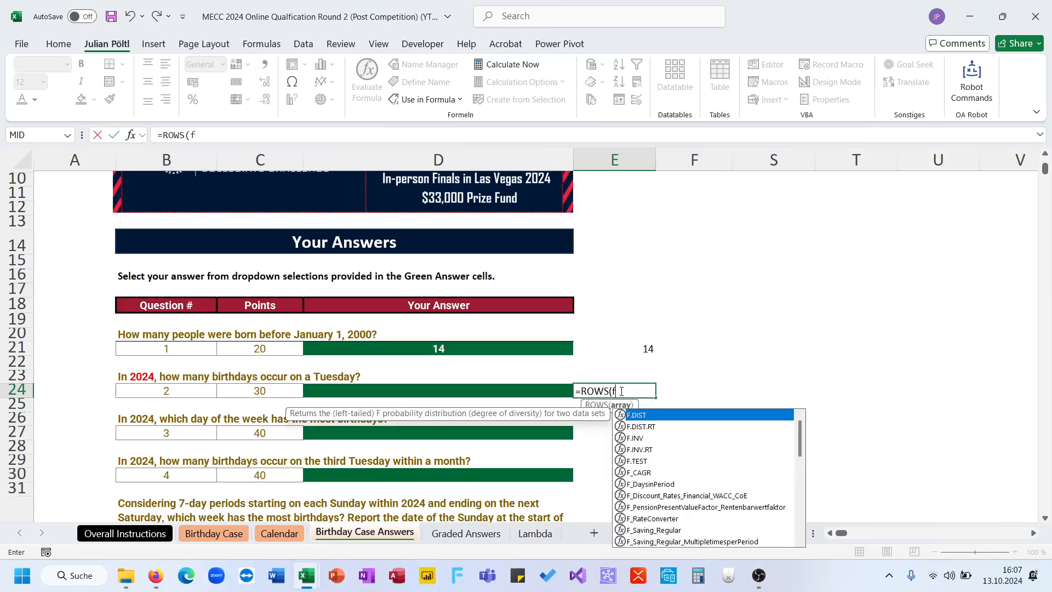
key(Tab)
text(t)
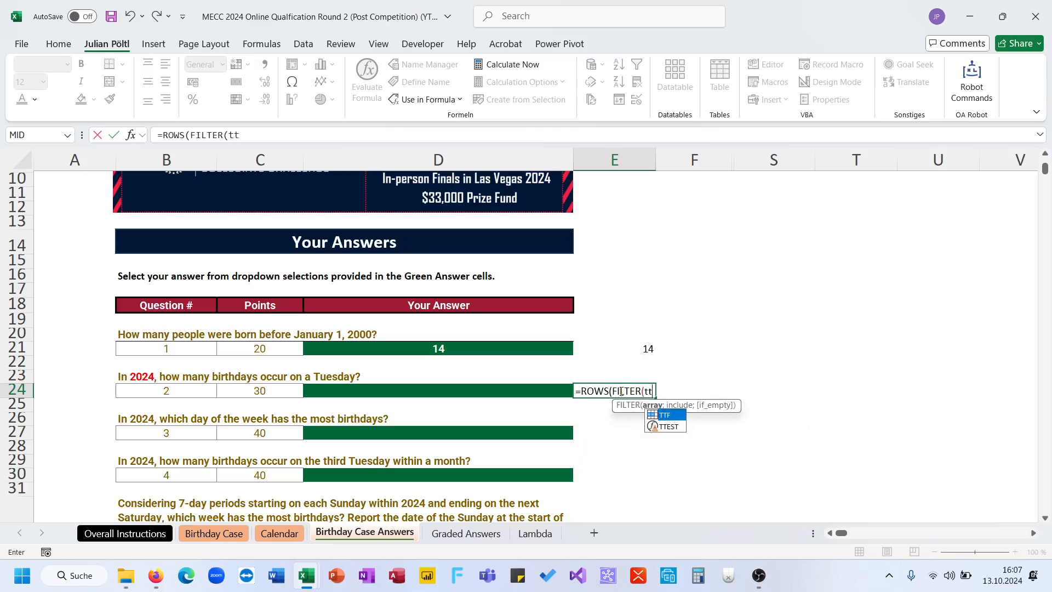
key(BackSpace)
text(TTF)
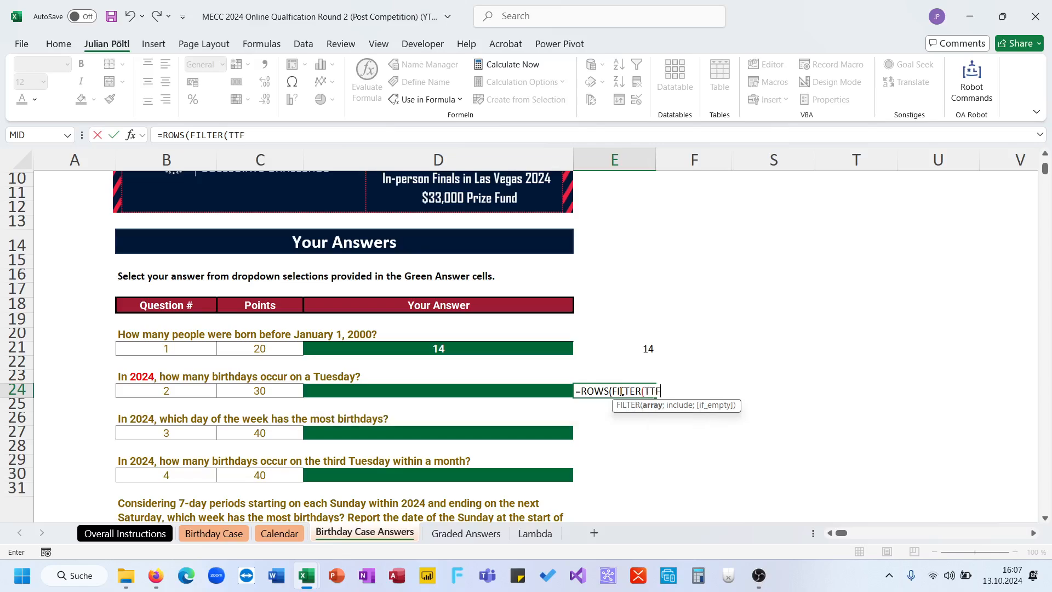
text(;we)
key(BackSpace)
click(214, 534)
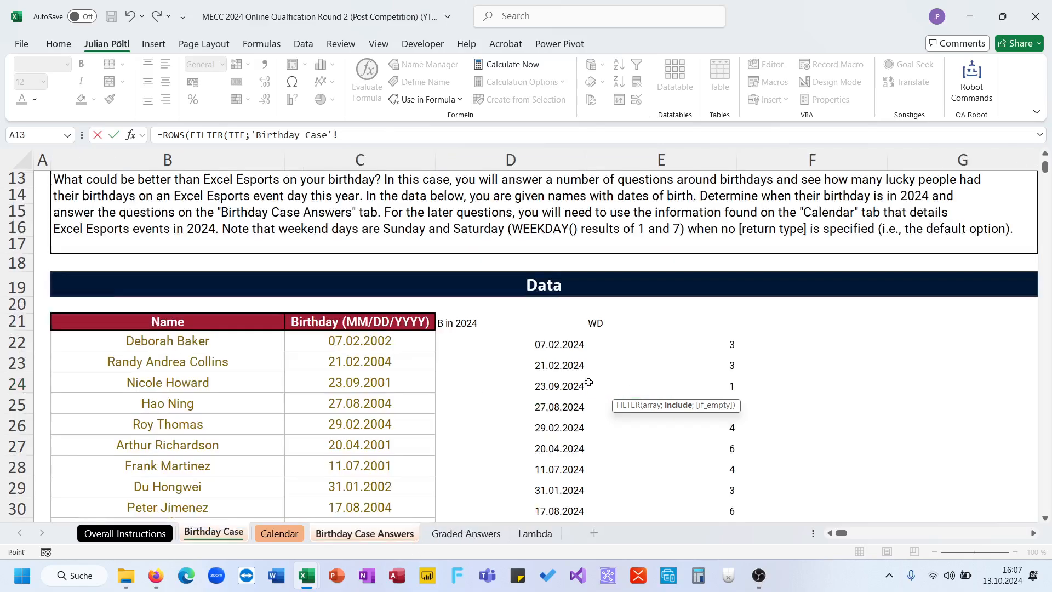
click(652, 341)
key(ctrl+shift+Down)
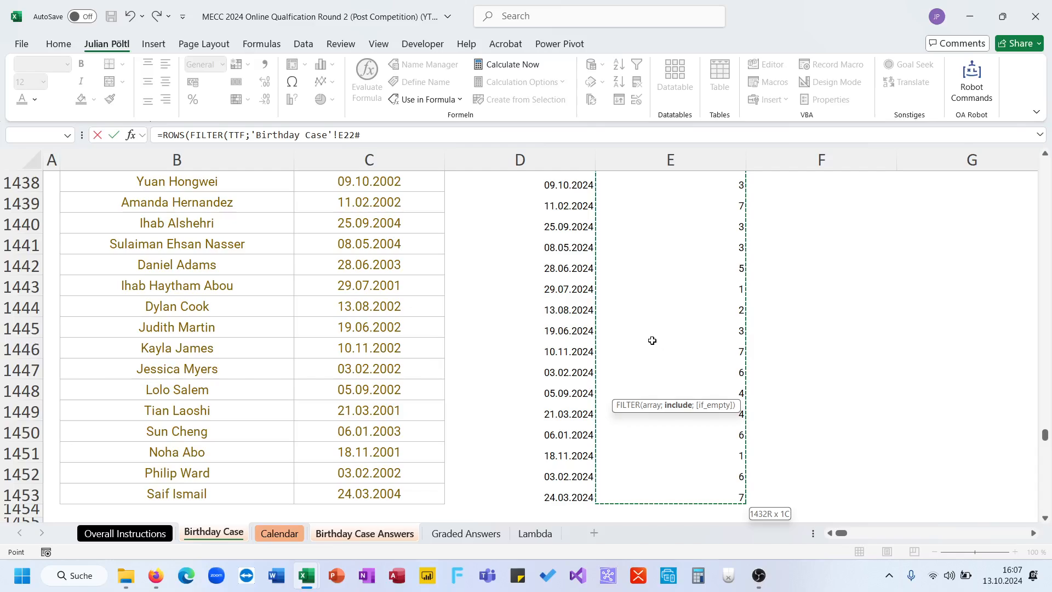
text(=2)))
key(Return)
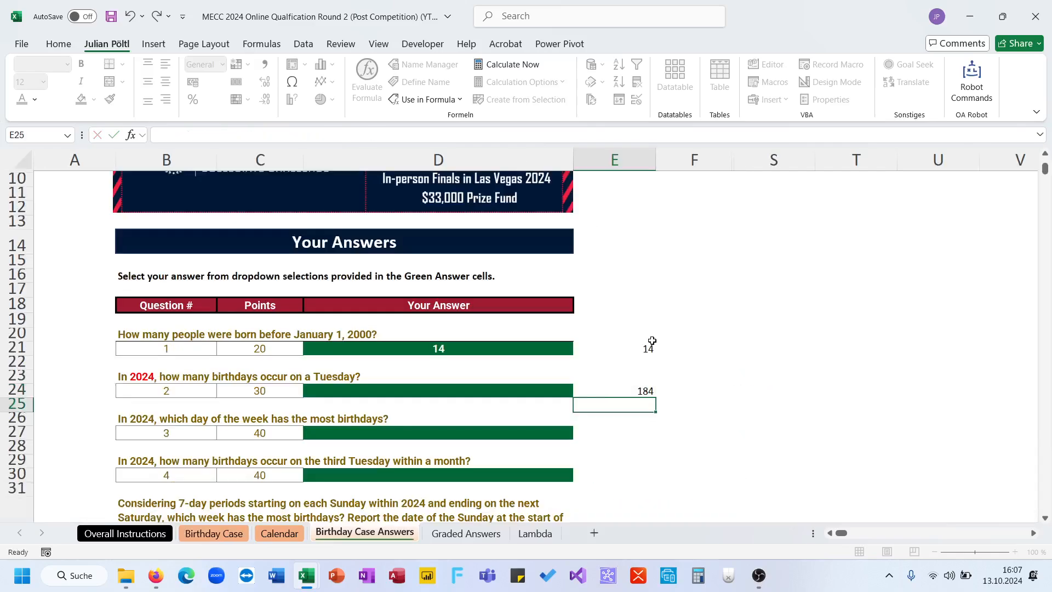
- Choose 184 as the answer to question 2 in the green cell D24
click(542, 389)
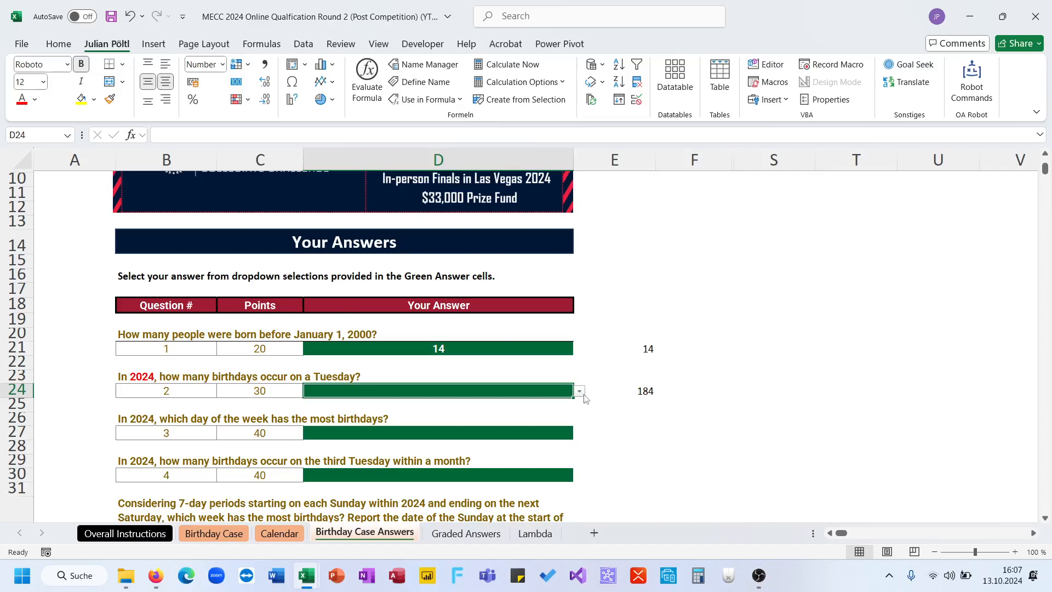
click(579, 391)
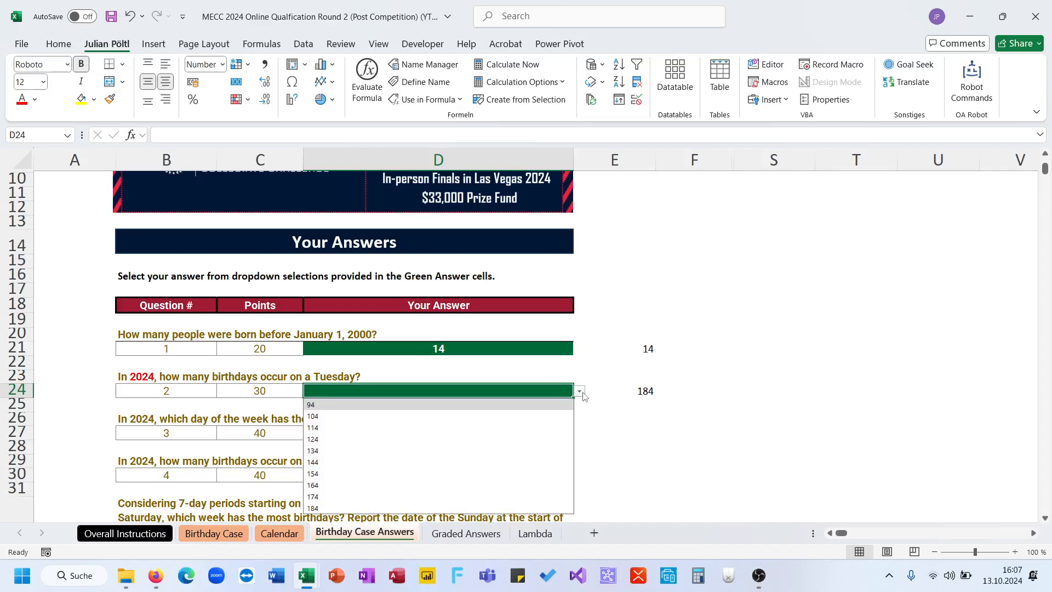
click(515, 508)
click(631, 446)
scroll(646, 458, down, 1)
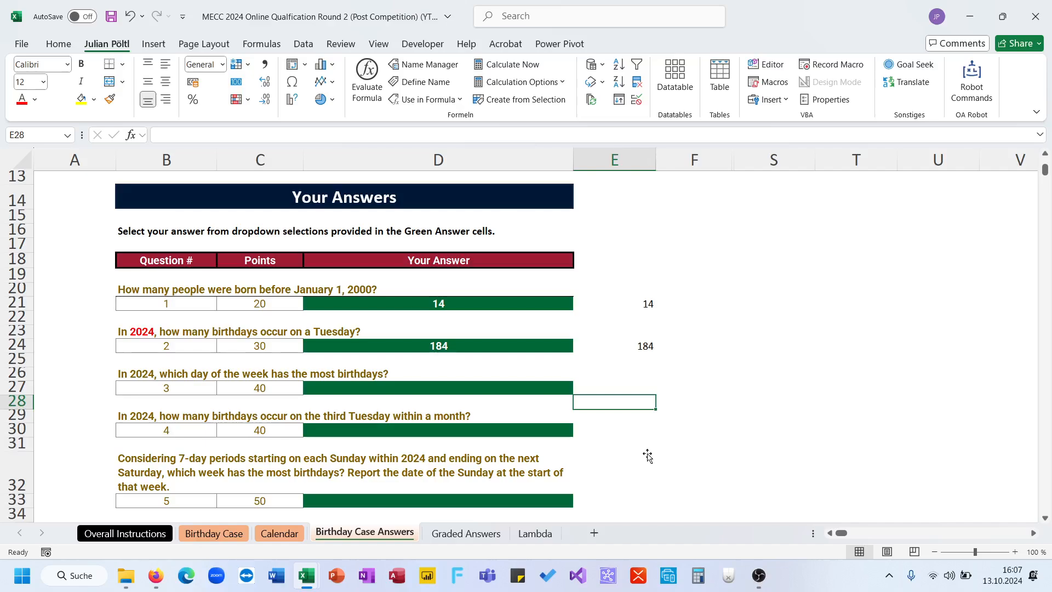
click(370, 375)
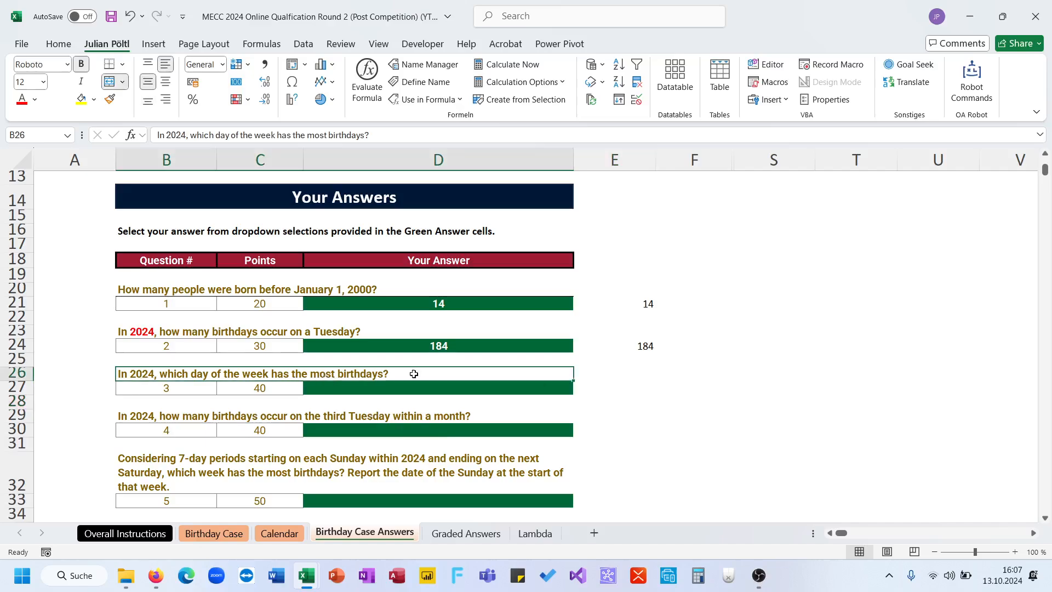
click(712, 390)
drag(743, 388, 752, 385)
drag(749, 162, 721, 163)
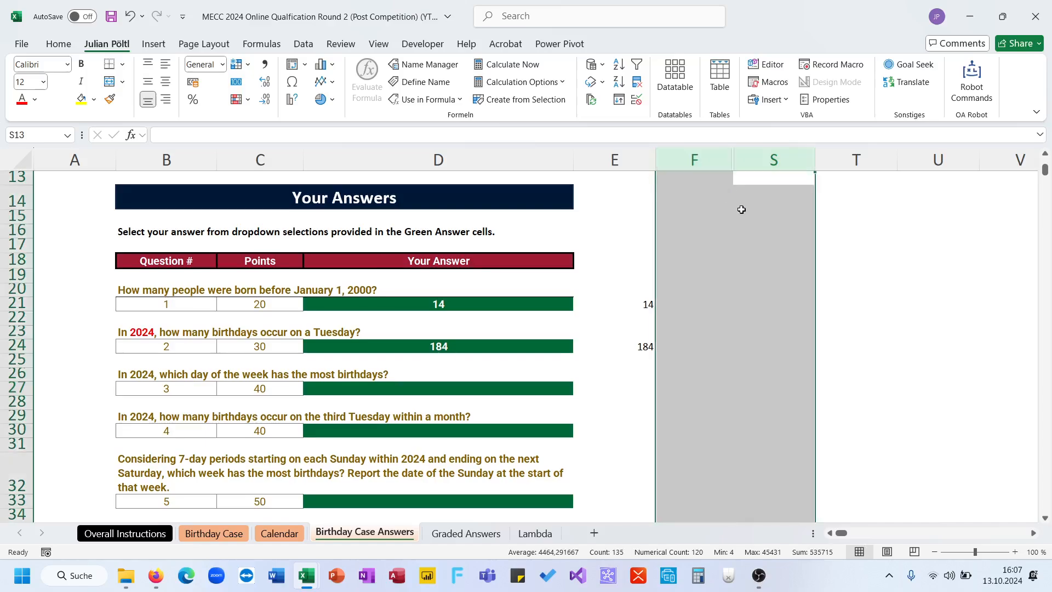
scroll(709, 359, right, 1)
click(665, 376)
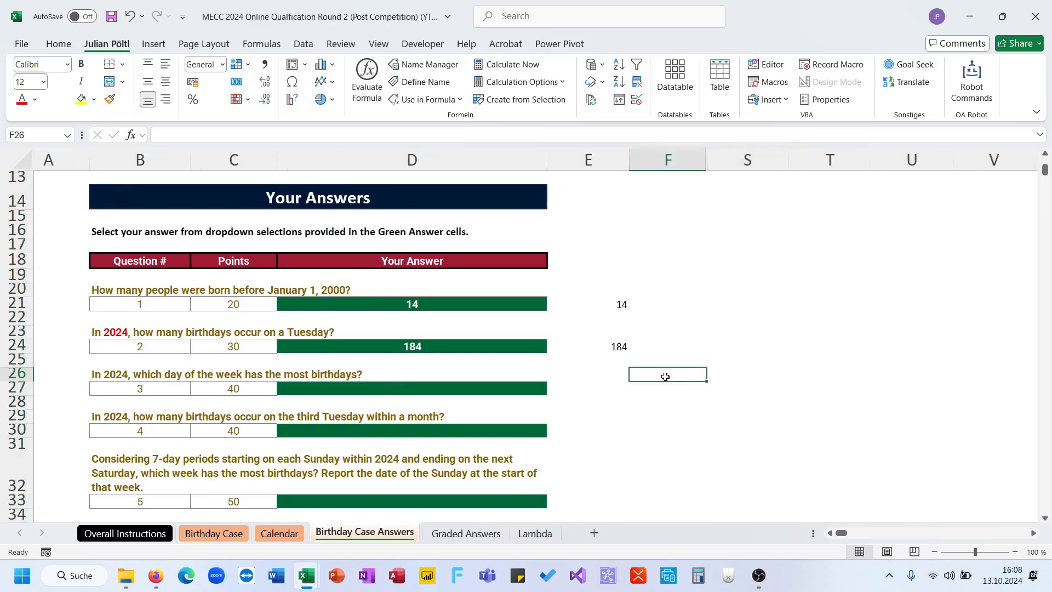
click(779, 388)
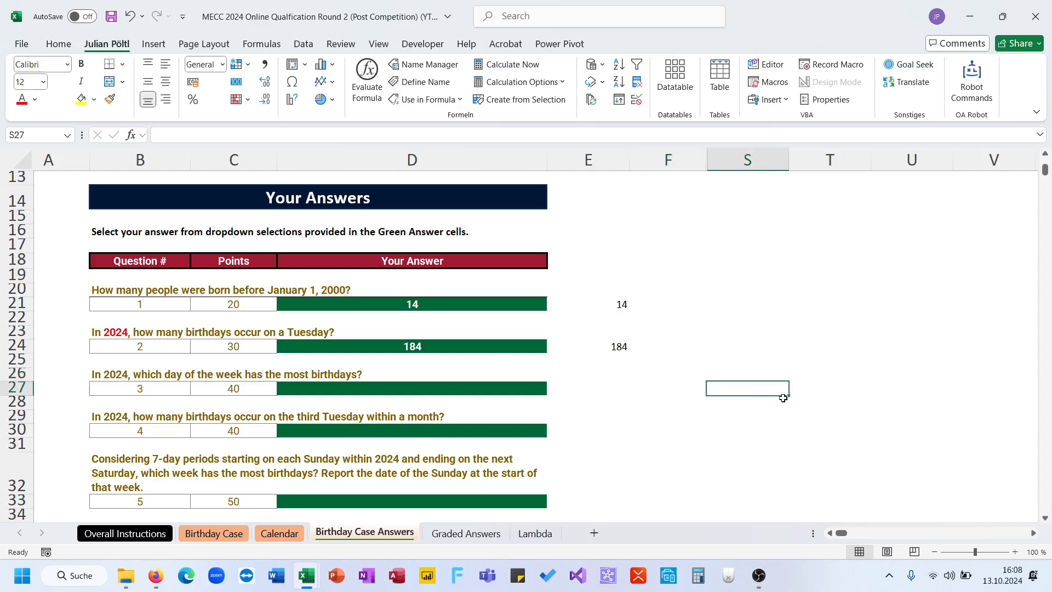
- Copy the Tuesday-count formula from E24 into S27, in the row of question 3
click(588, 346)
triple_click(369, 137)
key(ctrl+c)
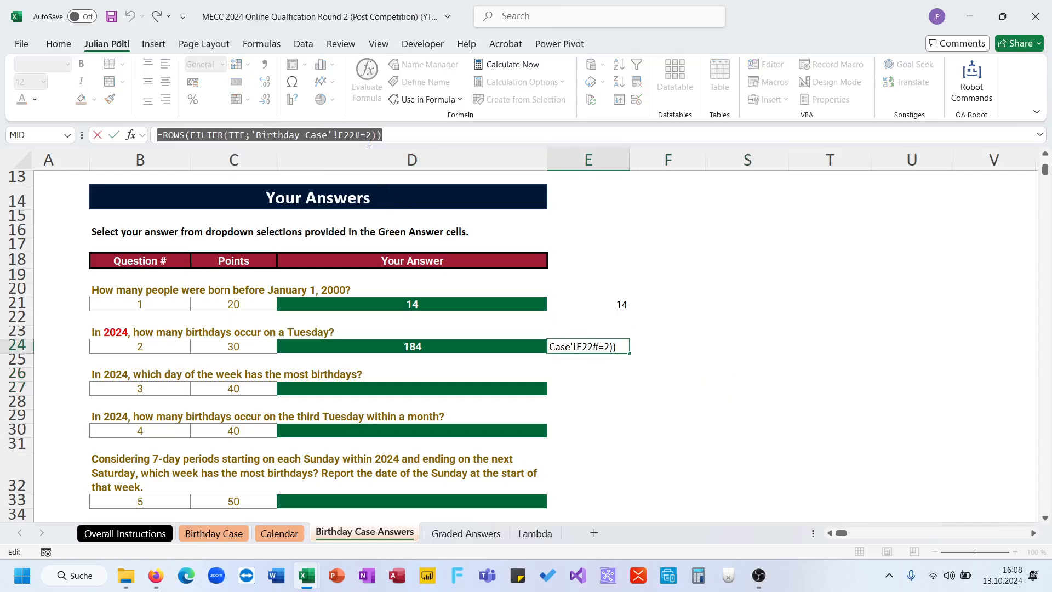
key(Escape)
click(756, 390)
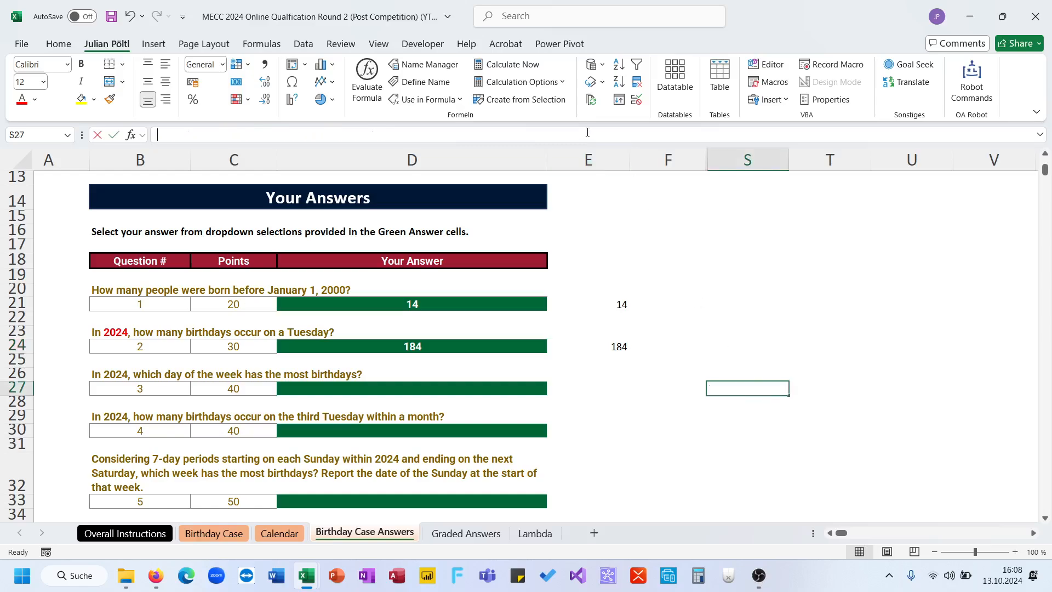
key(ctrl+v)
- Try to count every weekday in S27 by replacing the Tuesday criterion with SEQUENCE(;7) in the FILTER condition
double_click(368, 134)
text(se)
key(Down)
key(Down)
key(Down)
key(Tab)
text(;7)
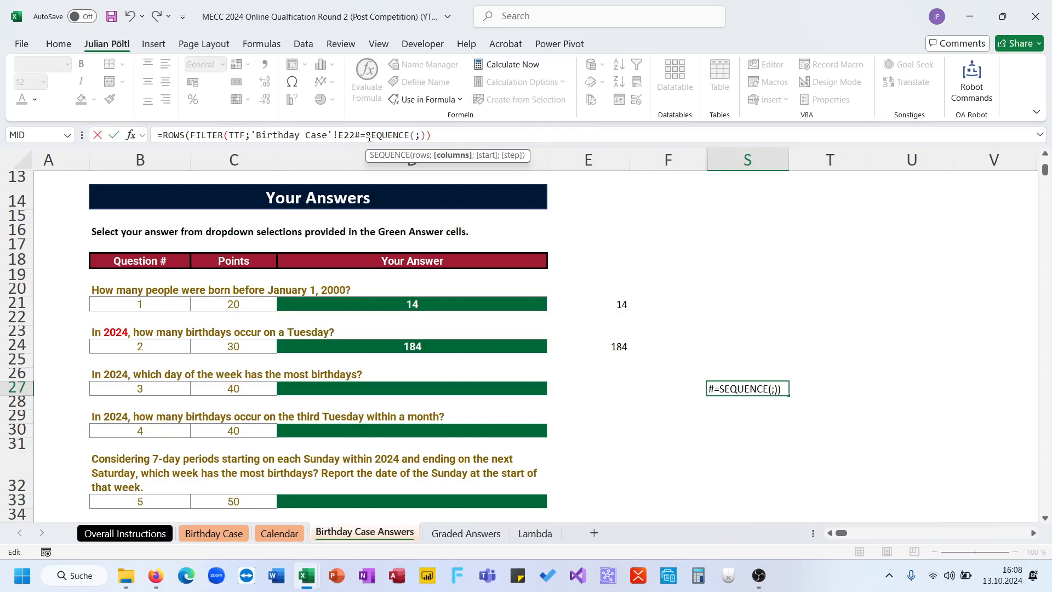
key(Return)
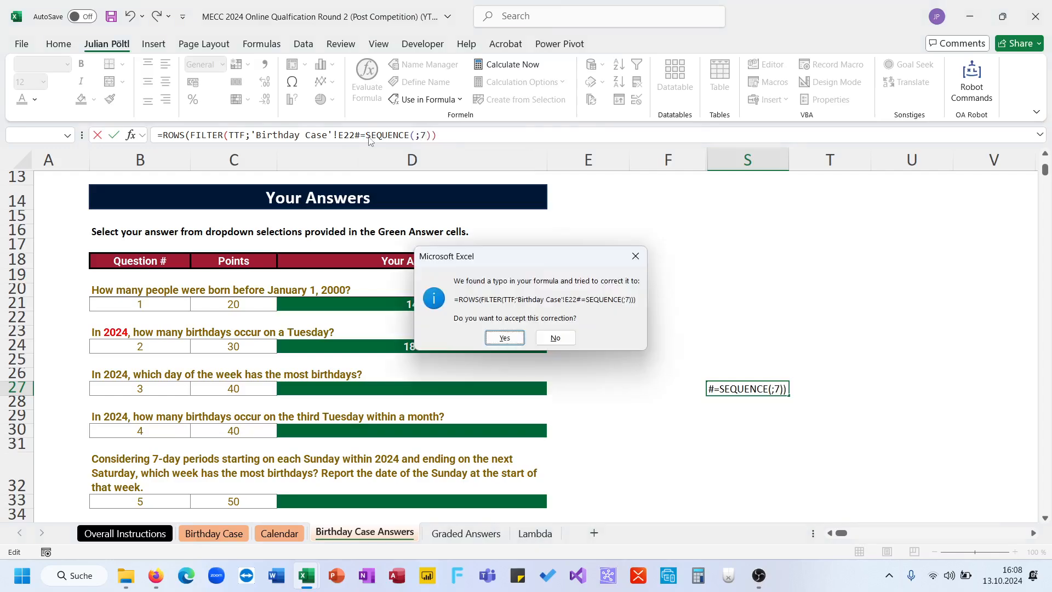
key(Return)
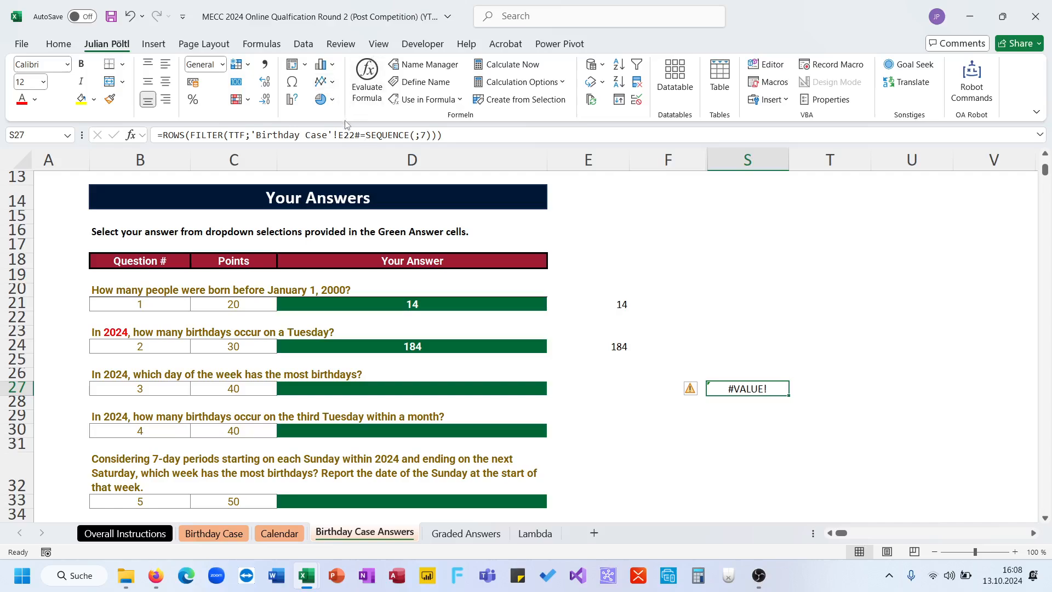
- Try a vertical sequence in S27 by changing the FILTER criterion to SEQUENCE(7)
click(345, 134)
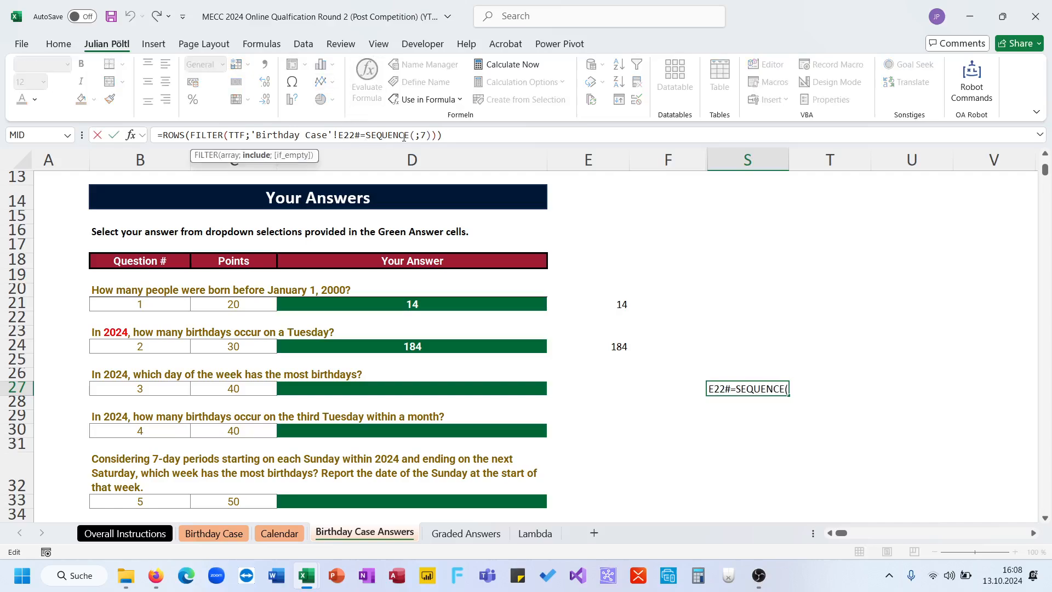
click(424, 135)
key(BackSpace)
key(Return)
key(Up)
click(422, 135)
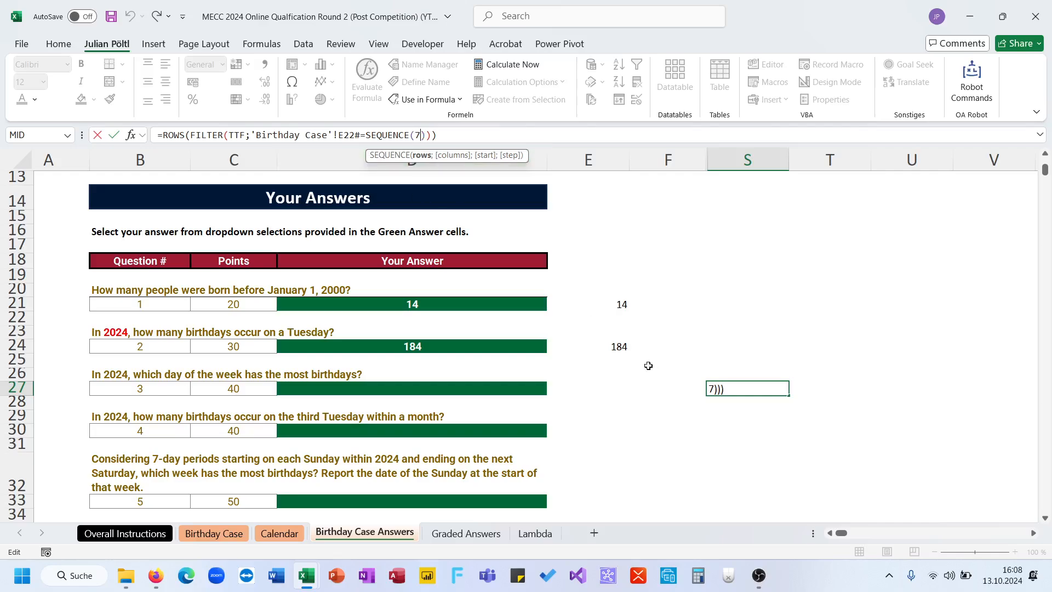
- Copy the formula text =ROWS(FILTER(TTF;'Birthday Case'!E22#=2)) from E24 and put it back into S27
click(612, 346)
triple_click(324, 136)
key(ctrl+c)
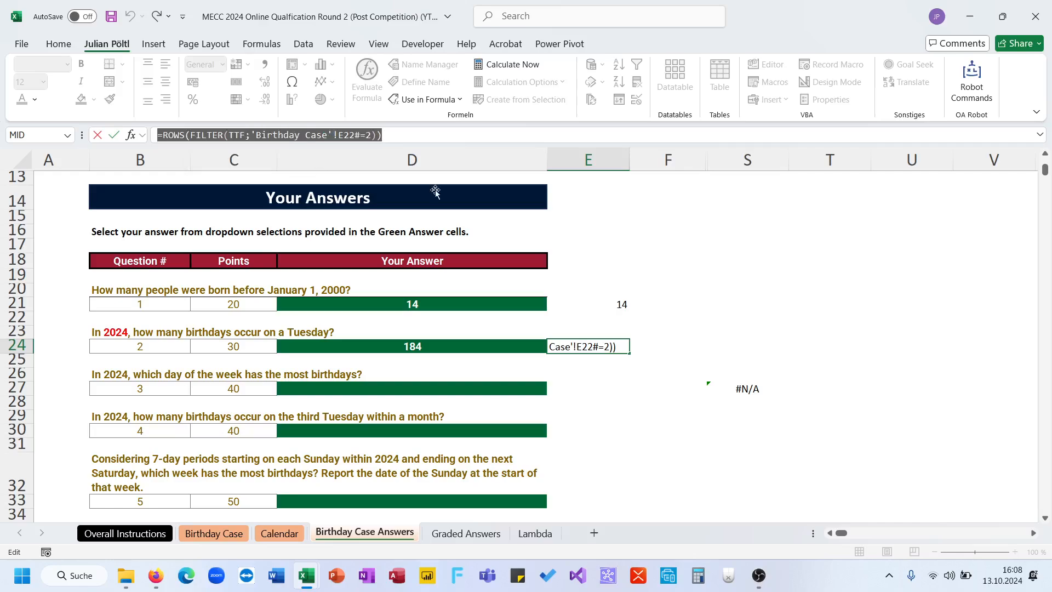
key(Escape)
click(747, 392)
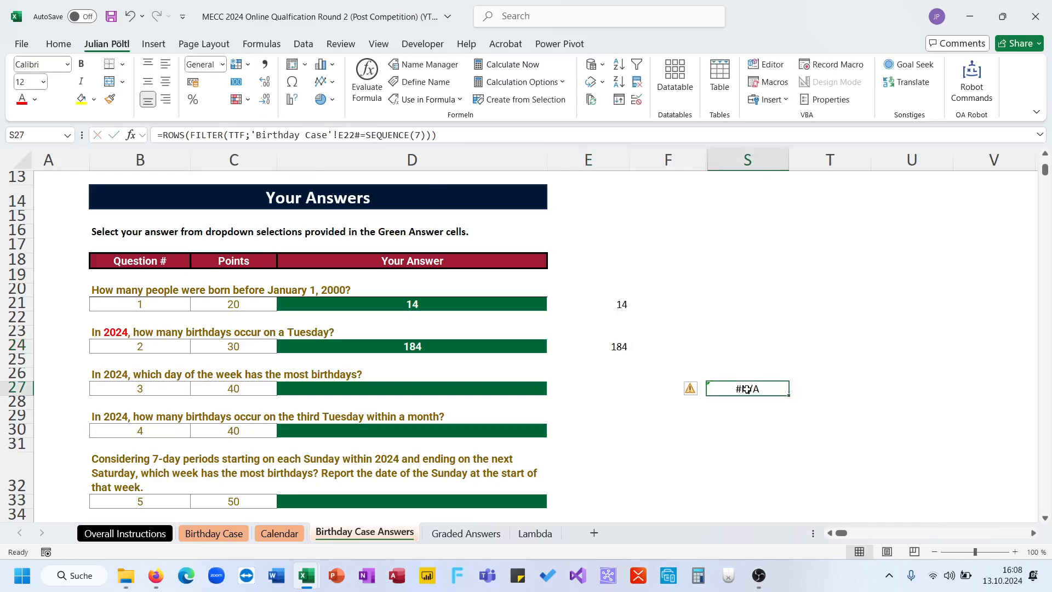
triple_click(406, 137)
key(ctrl+v)
- Try the formula =ROWS(FILTER(TTF;'Birthday Case'!E22#=SEQUENCE(7))) in S27
click(373, 137)
key(BackSpace)
text(se)
key(Down)
key(Down)
key(Down)
key(Down)
key(Tab)
text(7))
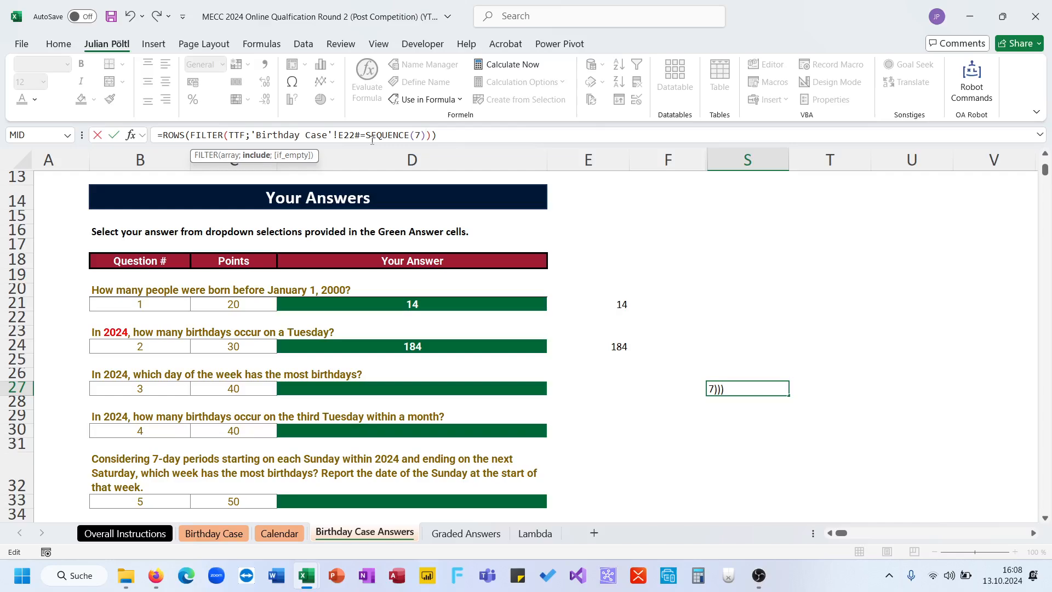
key(Return)
key(Up)
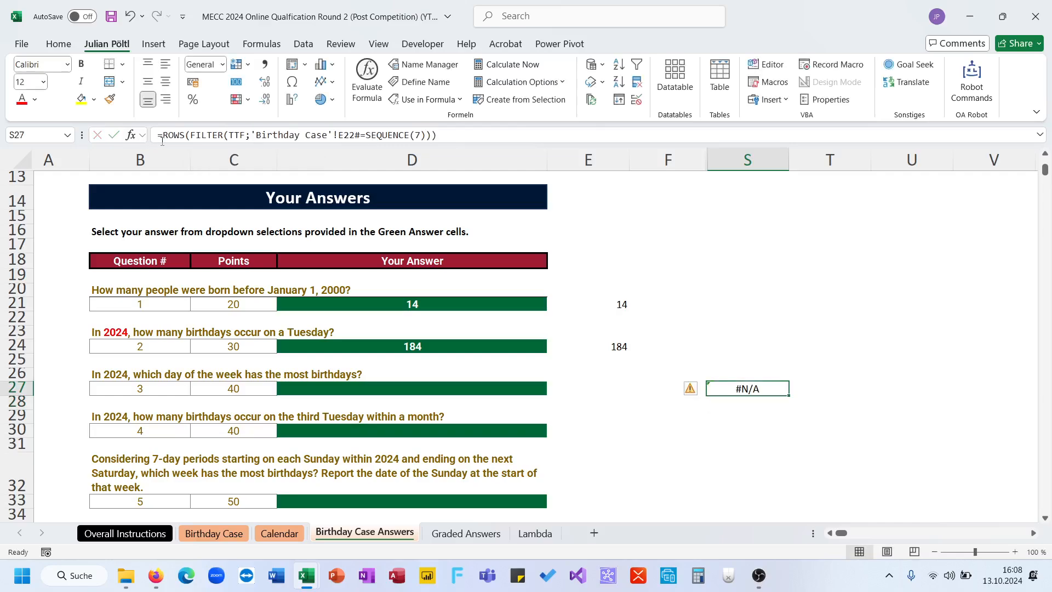
- Wrap the ROWS(FILTER()) formula in S27 in MAP over SEQUENCE(7), using a LAMBDA with parameter A
click(162, 135)
text(Map(Se)
key(Down)
key(Down)
key(Down)
key(Down)
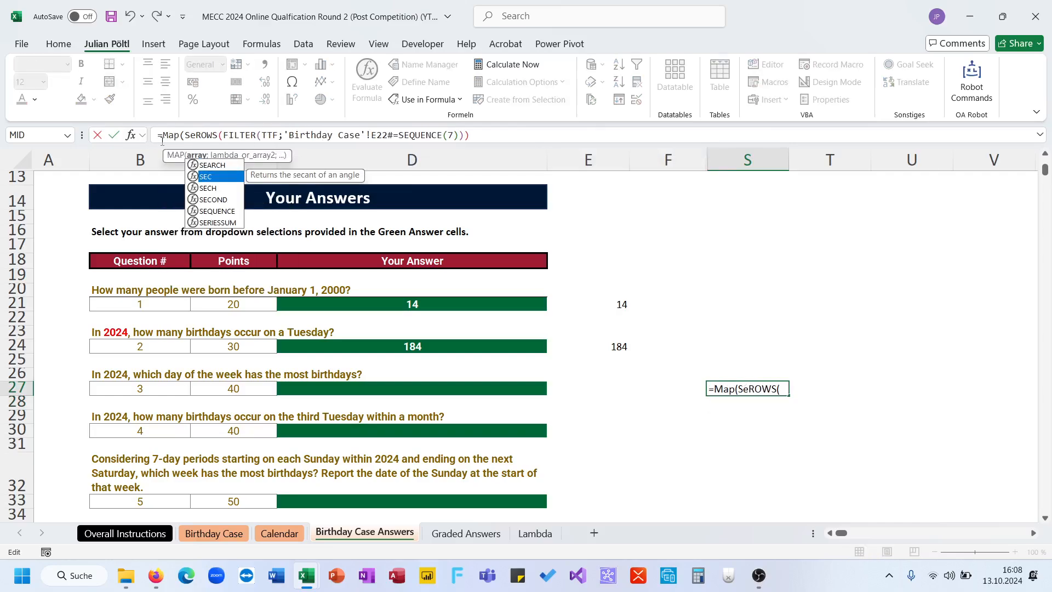
key(Tab)
text(7);l)
key(Tab)
text(A;)
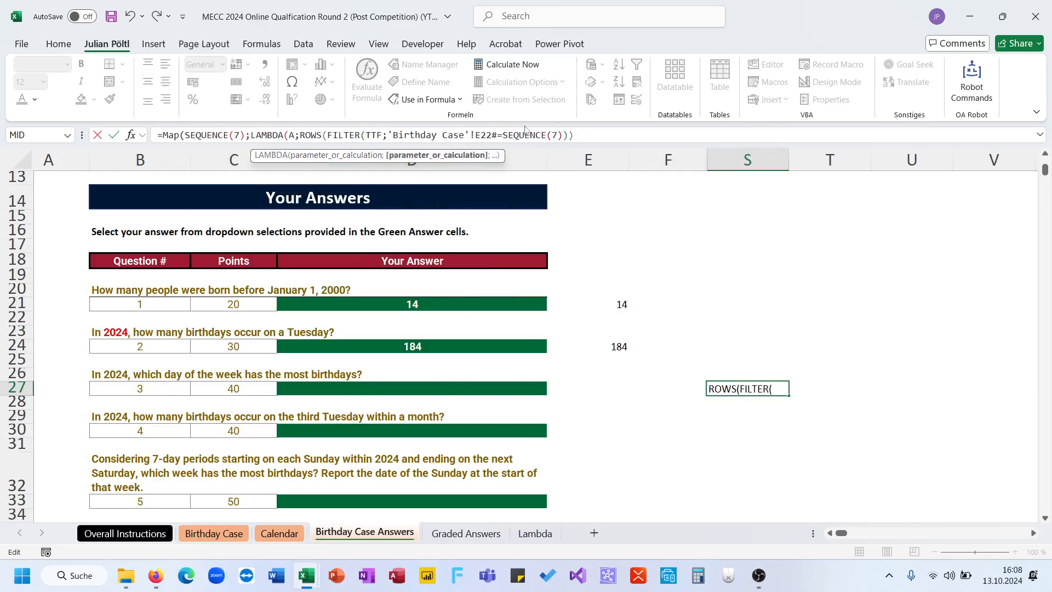
- Replace the FILTER criterion in S27 with A and make the sequence horizontal with SEQUENCE(;7), closing the MAP formula
drag(559, 137, 503, 137)
text(A)))
click(235, 135)
text(;)
key(Return)
key(Up)
- Compare the weekday counts in row 27 and choose Sunday as the answer to question 3 in D27
scroll(596, 293, right, 2)
scroll(596, 292, right, 2)
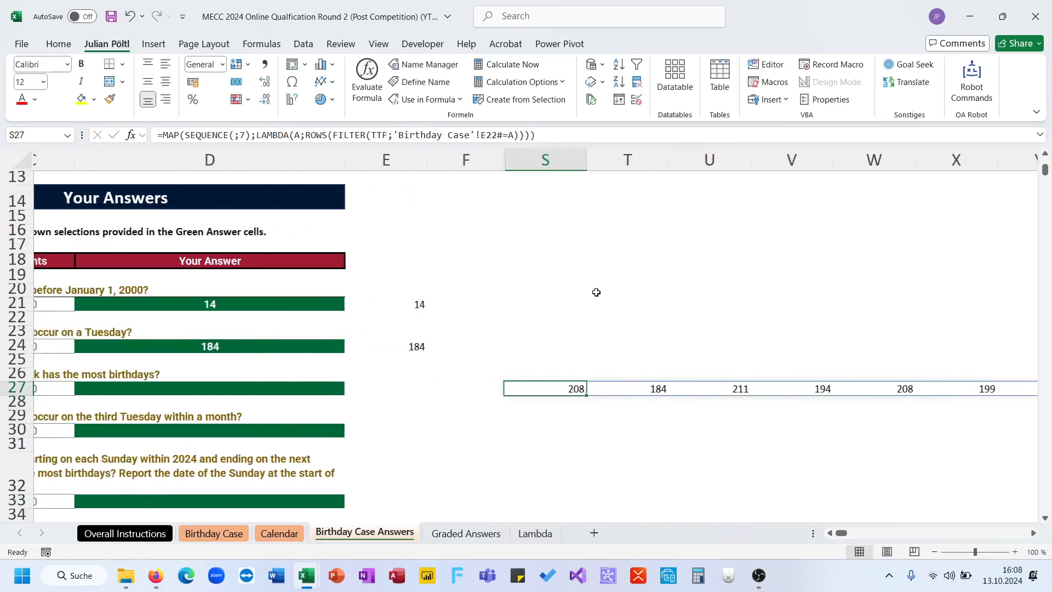
scroll(596, 292, left, 3)
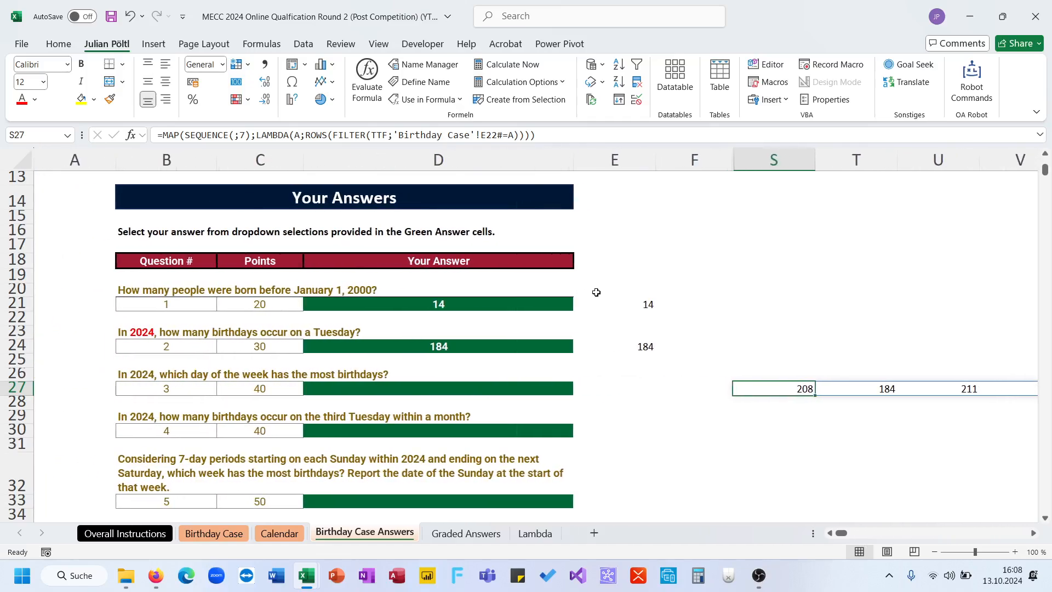
scroll(596, 292, right, 3)
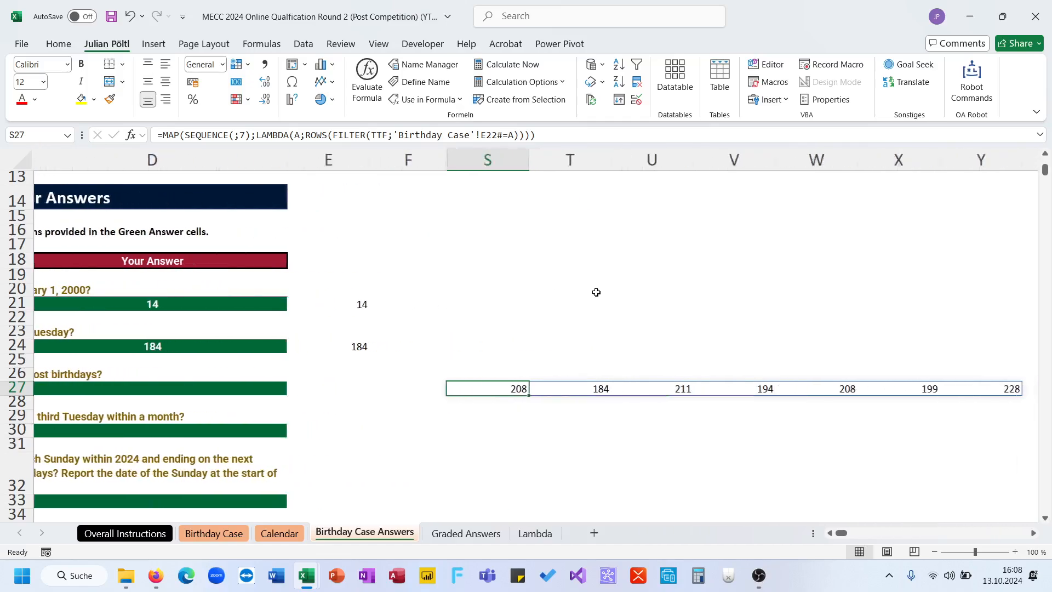
click(831, 388)
drag(827, 388, 370, 388)
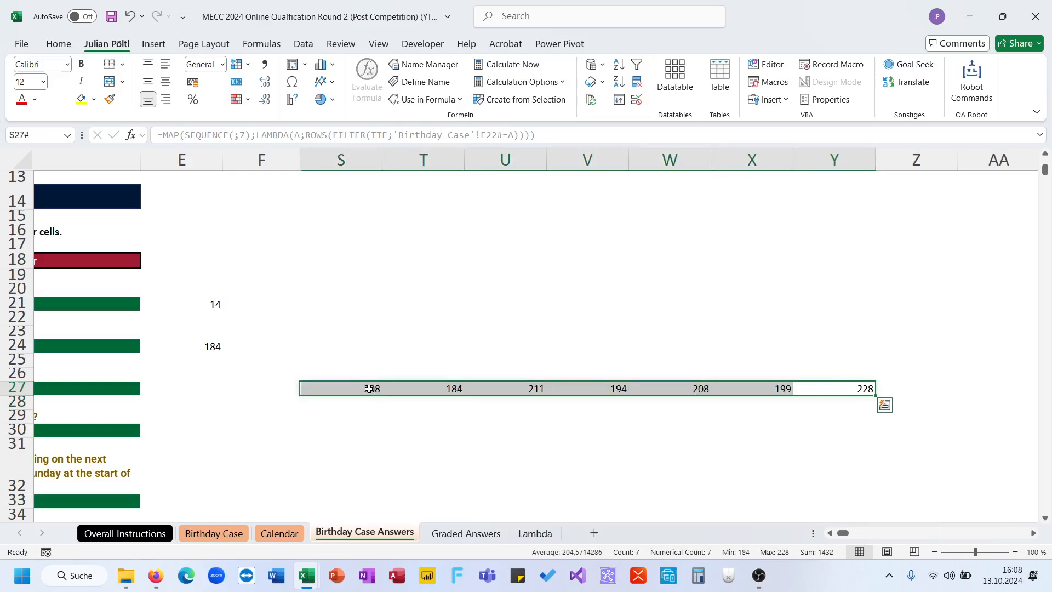
scroll(370, 388, left, 5)
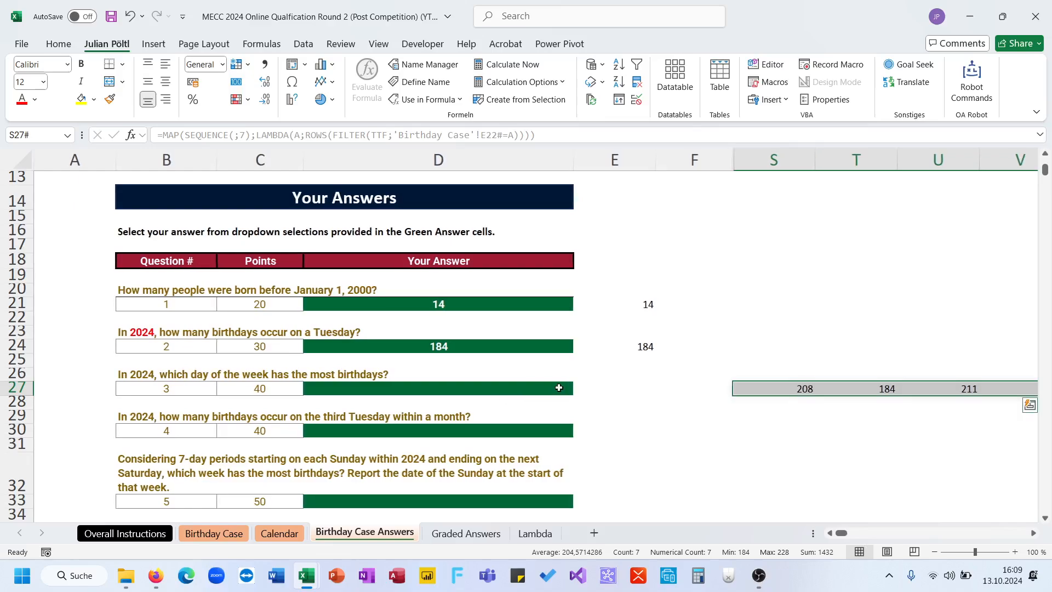
click(536, 390)
click(580, 389)
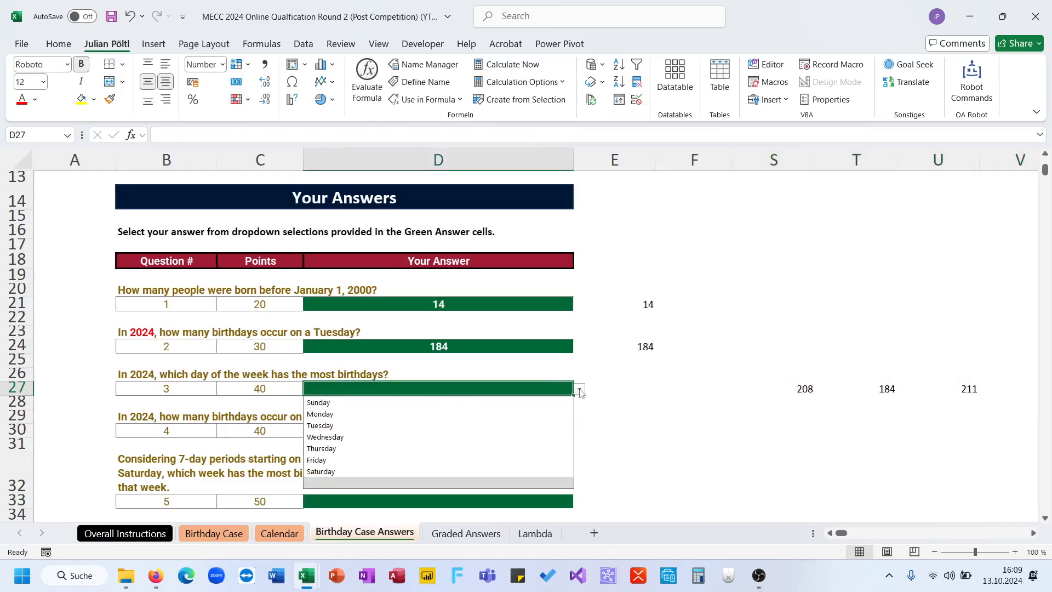
click(535, 405)
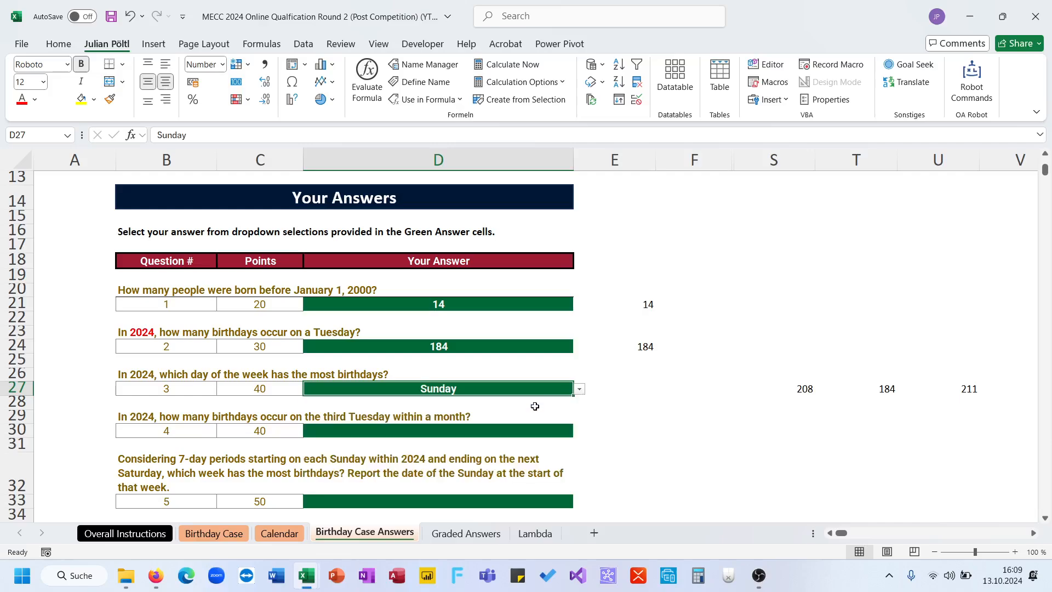
- Read question 4 about birthdays on the third Tuesday of a month and go to the Birthday Case sheet
scroll(606, 426, down, 1)
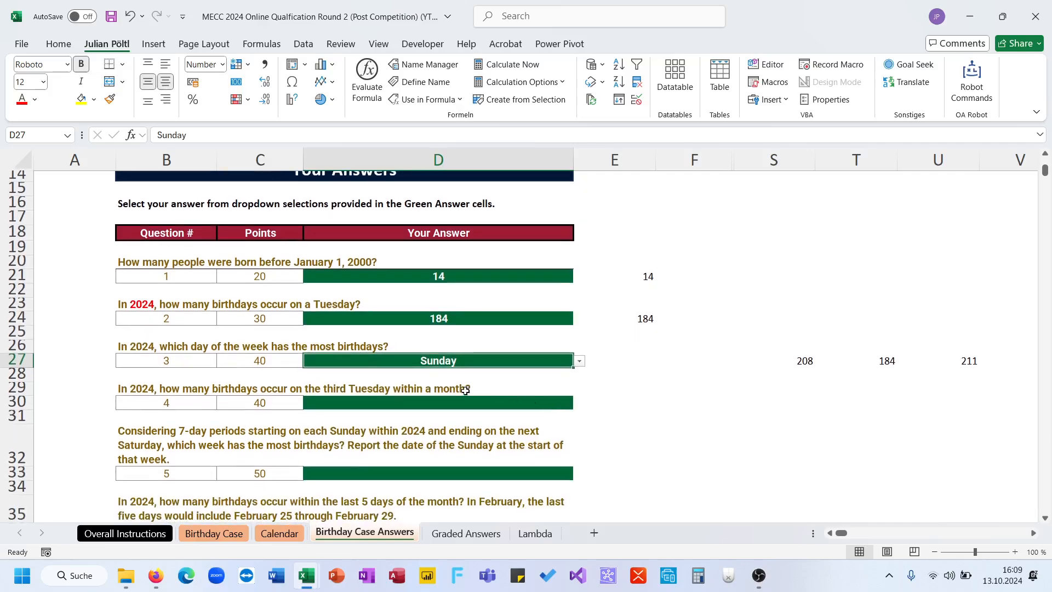
click(449, 388)
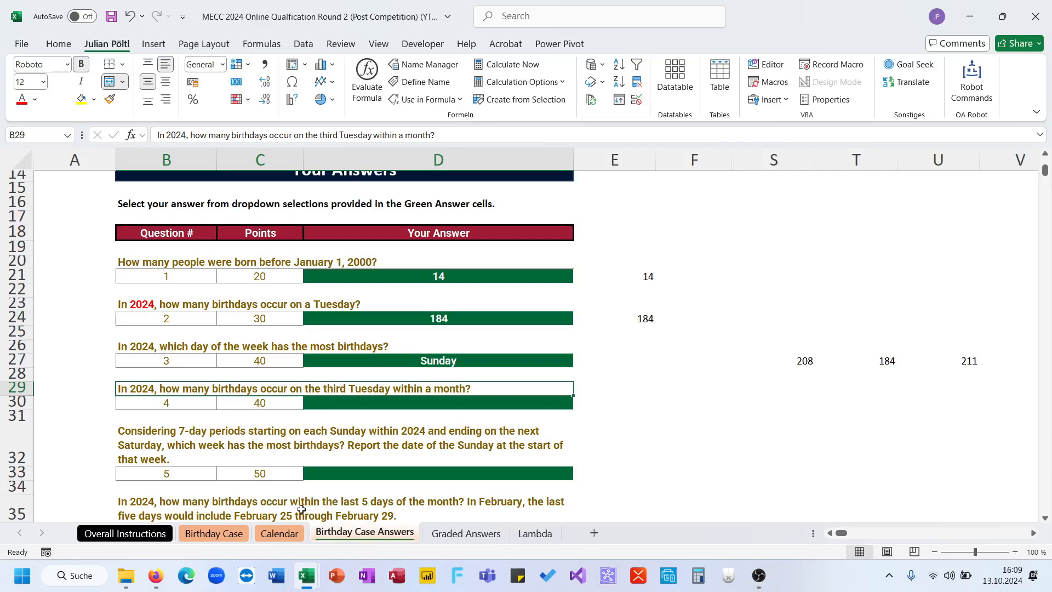
click(582, 391)
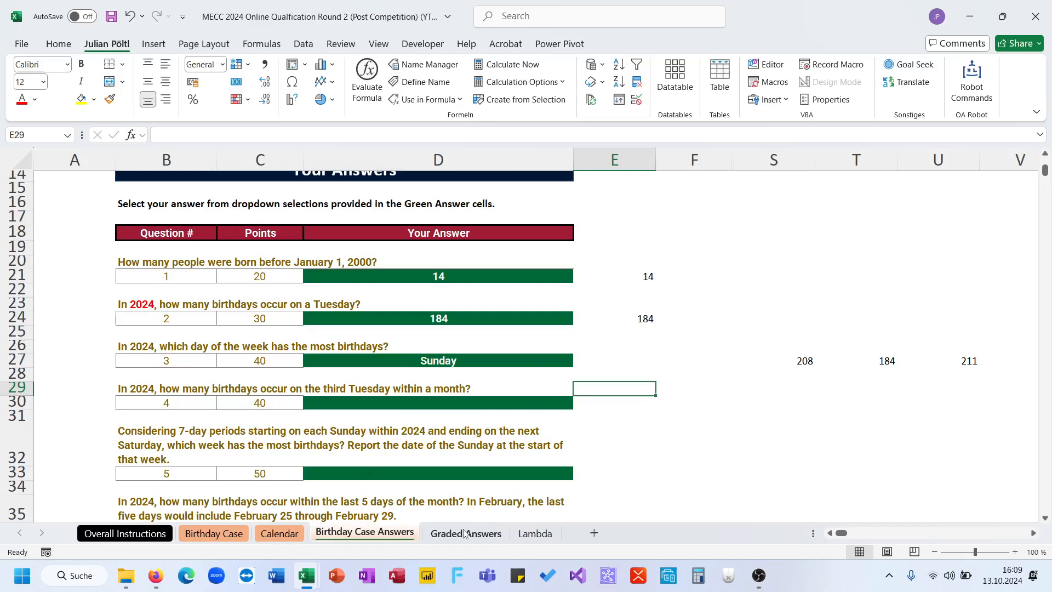
click(223, 388)
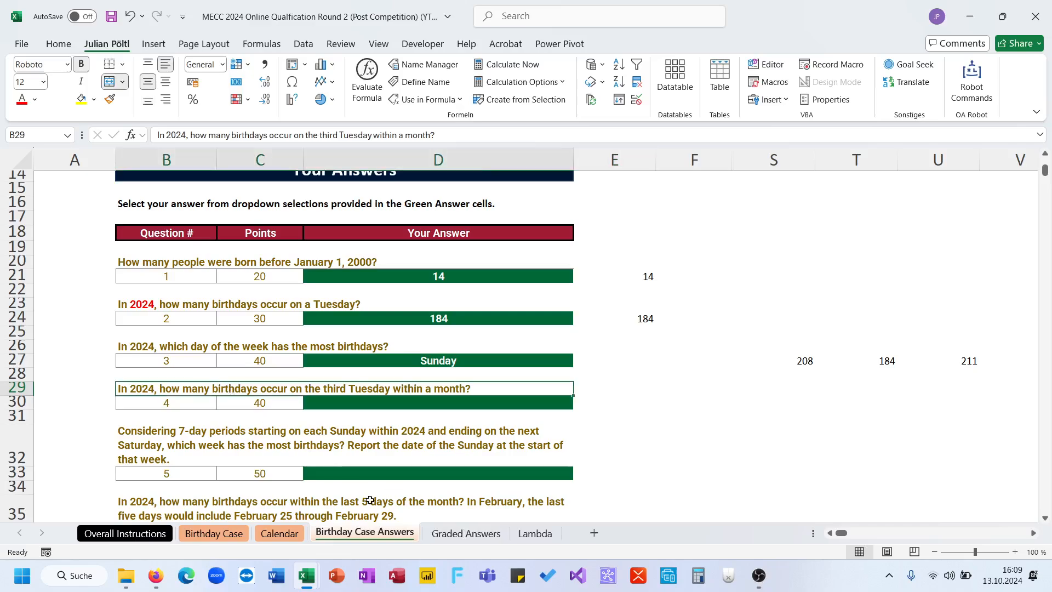
click(466, 534)
click(209, 537)
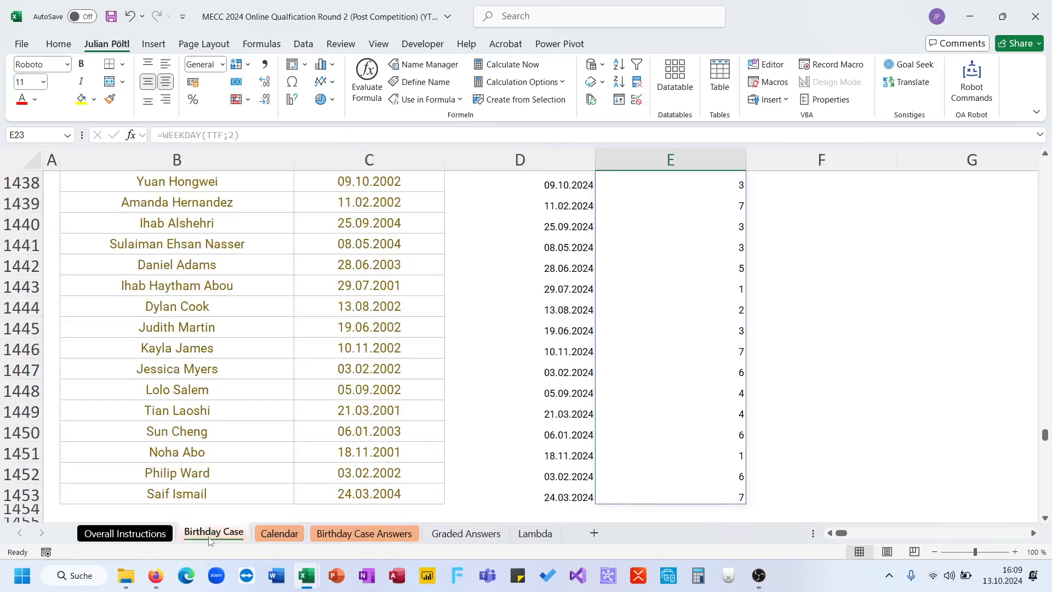
- Add the column header "FD B 24" in F21, beside the WD column
scroll(548, 375, up, 14)
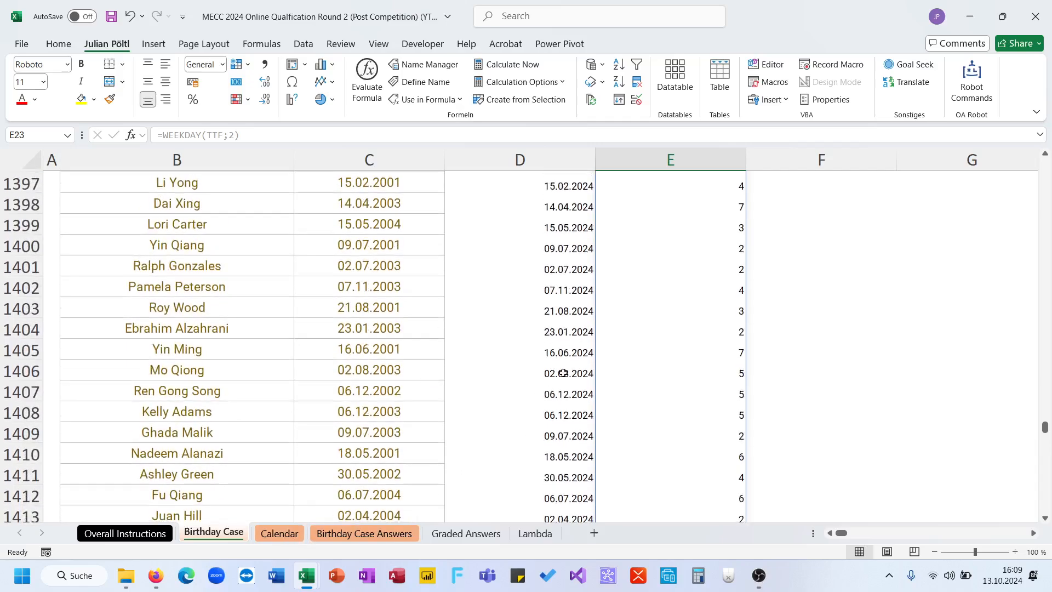
click(561, 374)
key(ctrl+Up)
key(Right)
key(Right)
key(Right)
key(Left)
text(F)
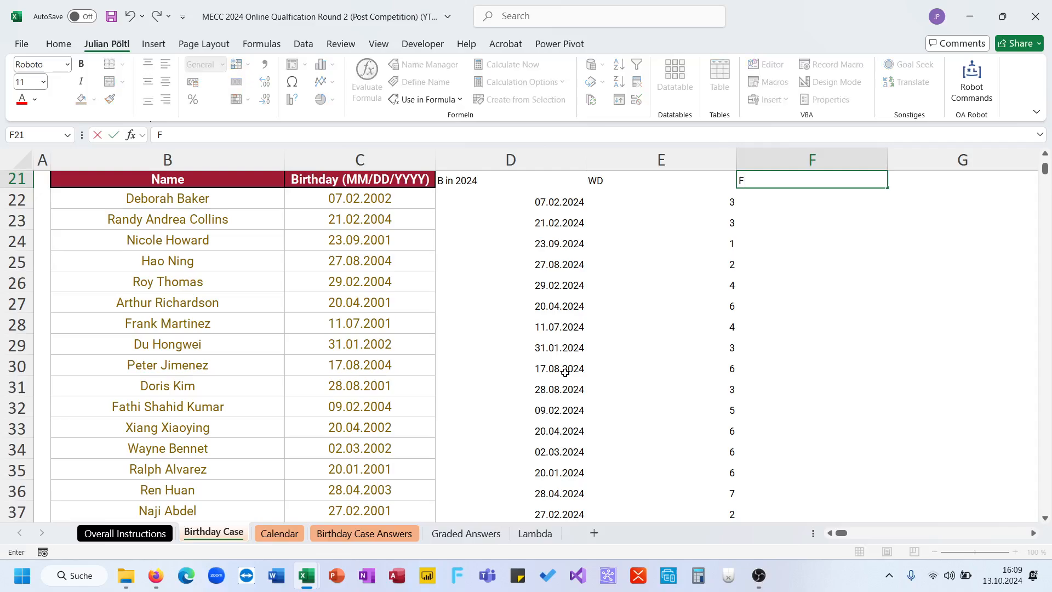
text(D B 24)
key(Return)
- Calculate the first day of each 2024 birthday's month in F22 with =DATE(2024;MONTH(TTF);1)
text(=DATE()
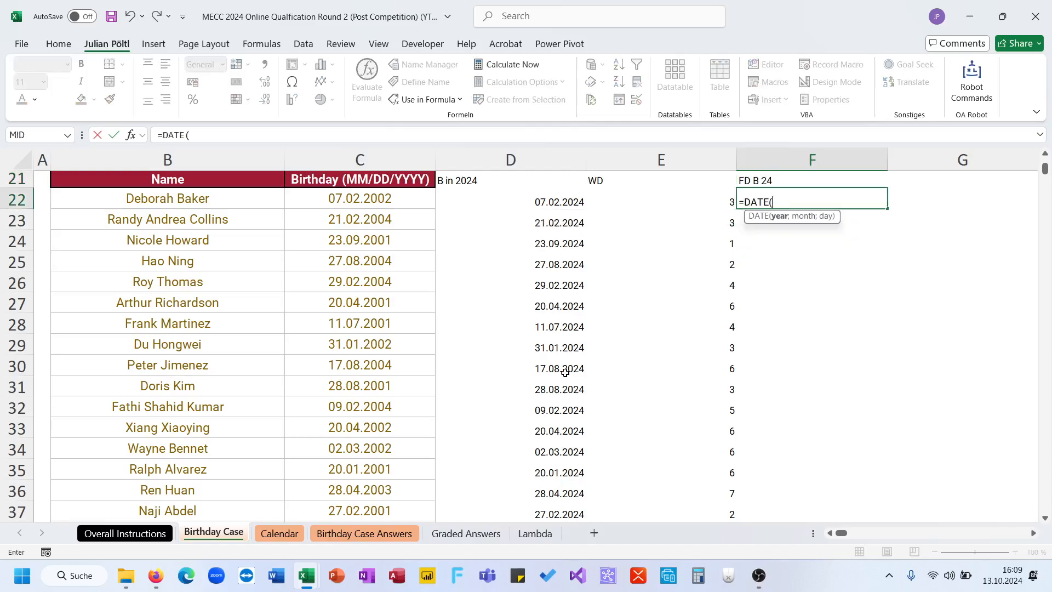
text(2024;mon)
key(Tab)
key(Left)
key(Left)
key(ctrl+shift+Down)
text();1)
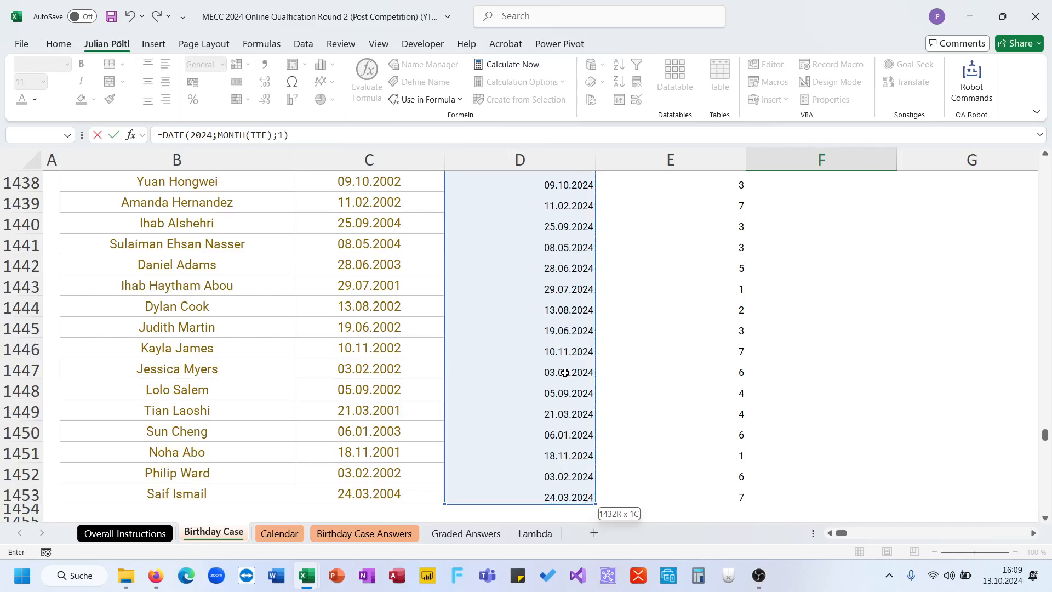
key(Return)
- Format the spilled first-of-month values in column F as Short Date
key(Up)
key(ctrl+shift+Down)
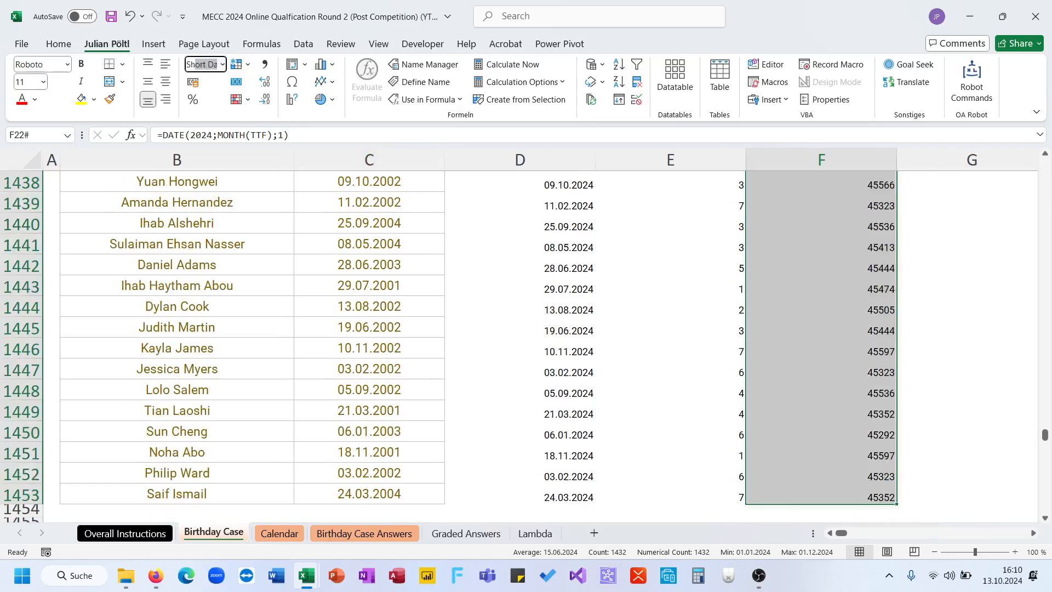
key(Return)
- Add the column header "WD FD" in G21
scroll(819, 339, right, 2)
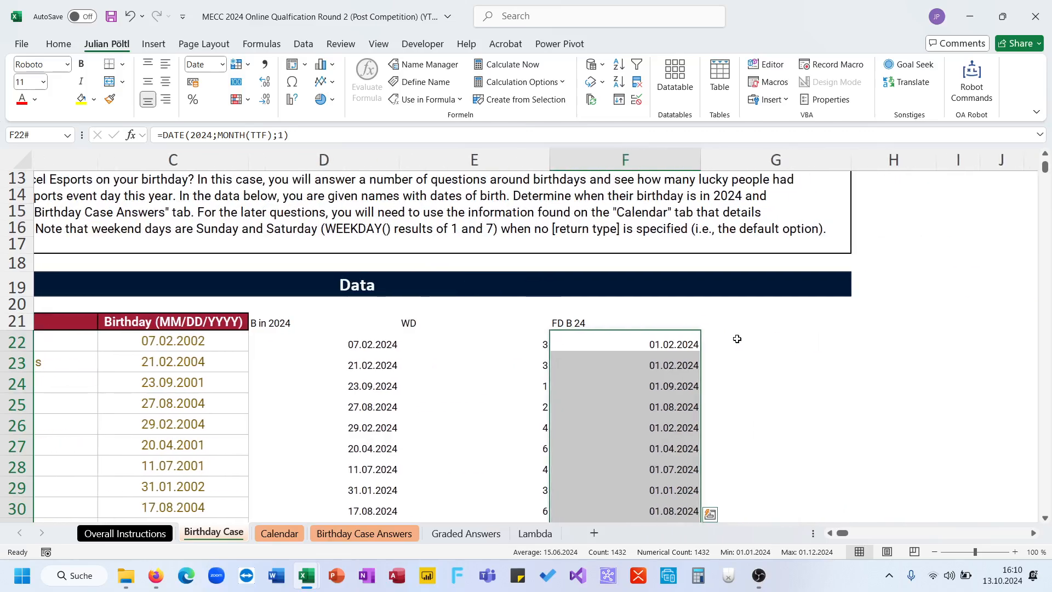
click(724, 338)
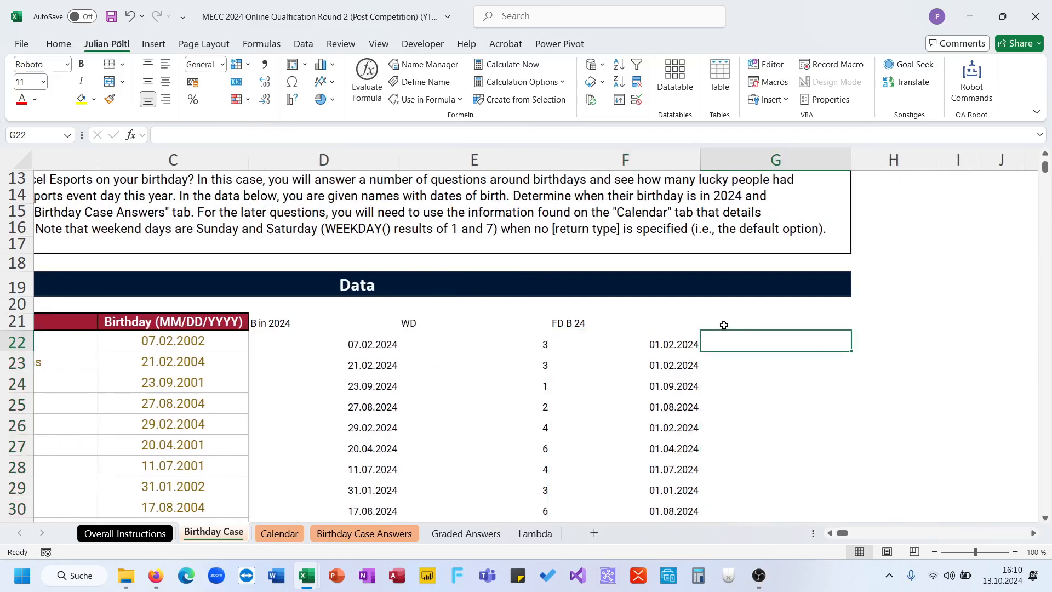
text(WD)
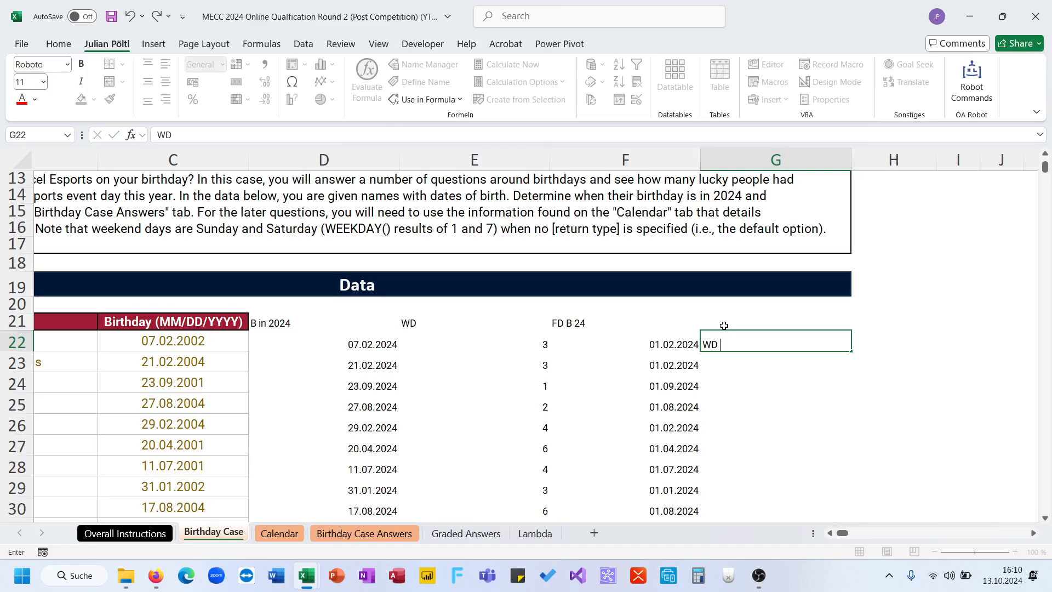
key(Escape)
click(724, 325)
text(WD FD)
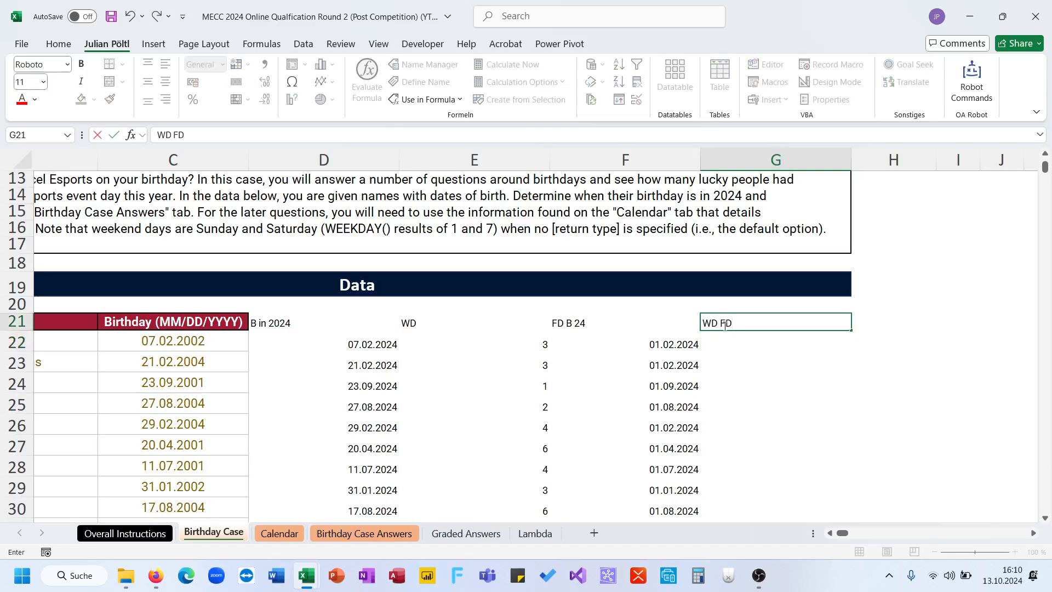
key(Return)
text(=week)
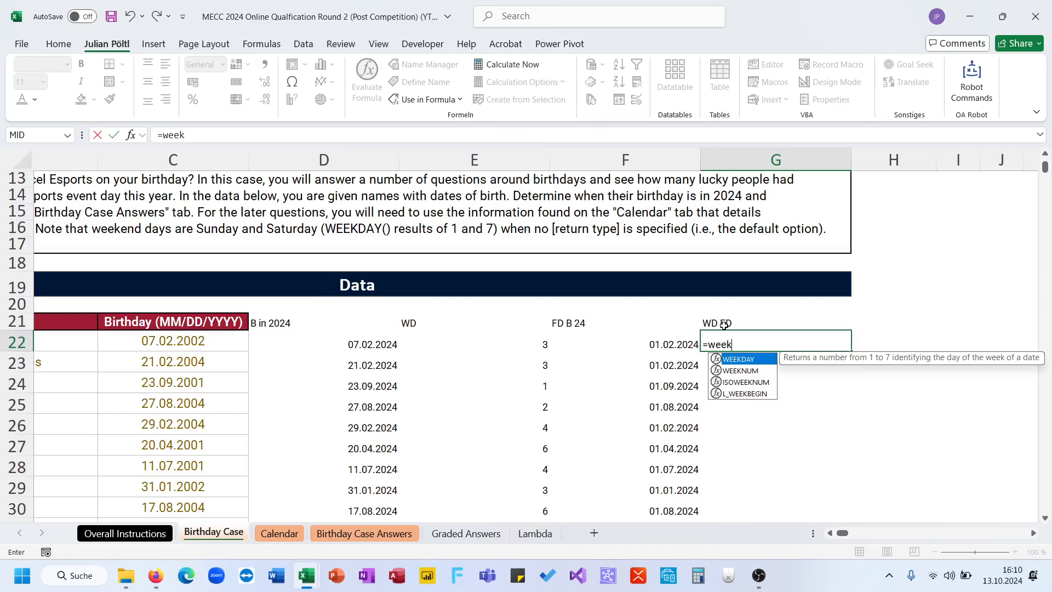
key(Escape)
click(535, 338)
key(ctrl+c)
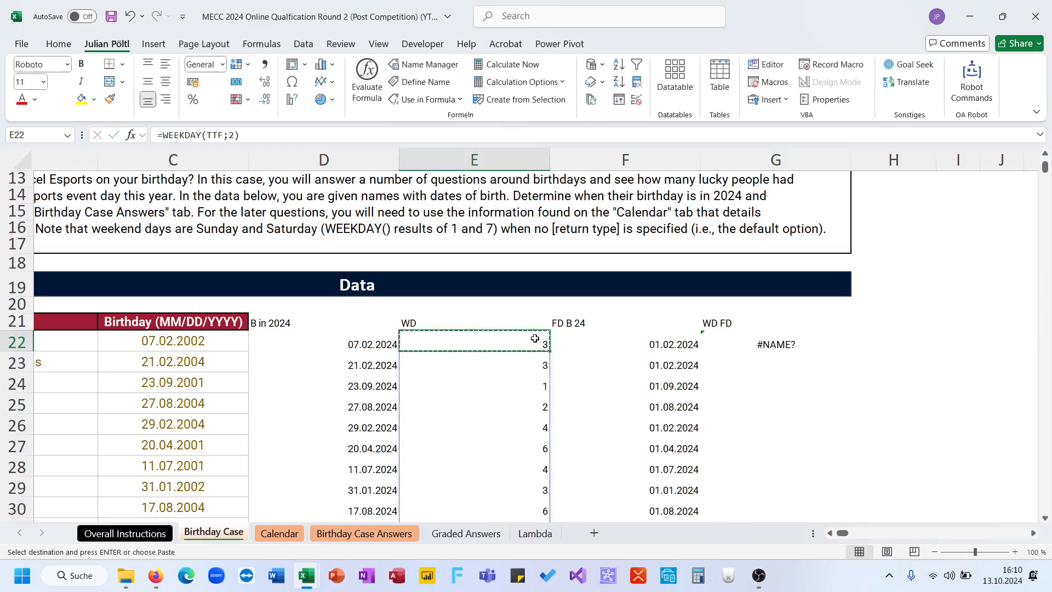
key(Escape)
- Replace the formula in G22 with =WEEKDAY(F22#;2) to get the weekday of each first-of-month date
click(740, 345)
key(Delete)
text(=week)
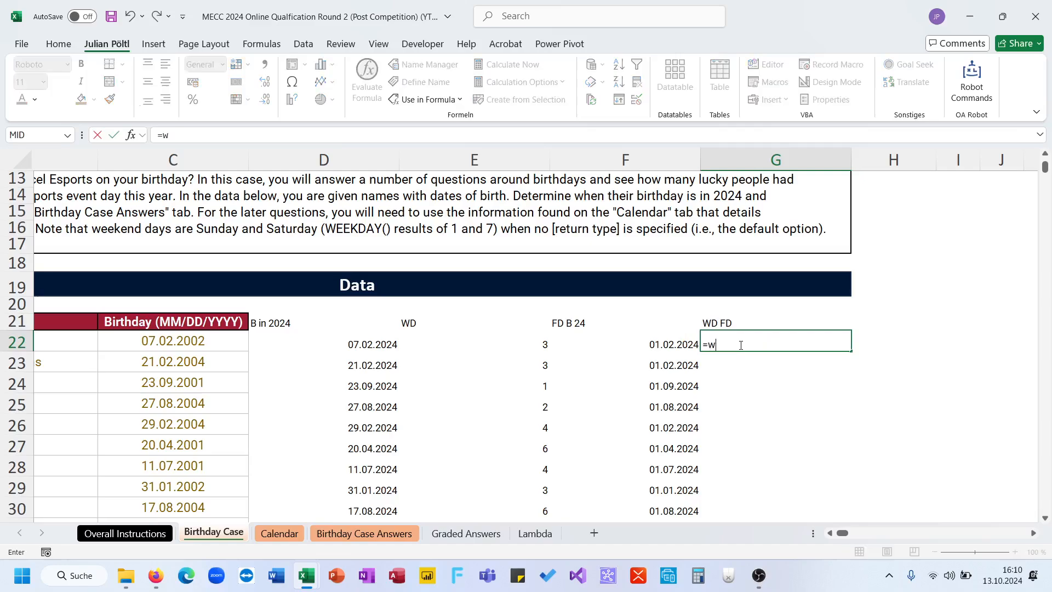
key(Tab)
key(Left)
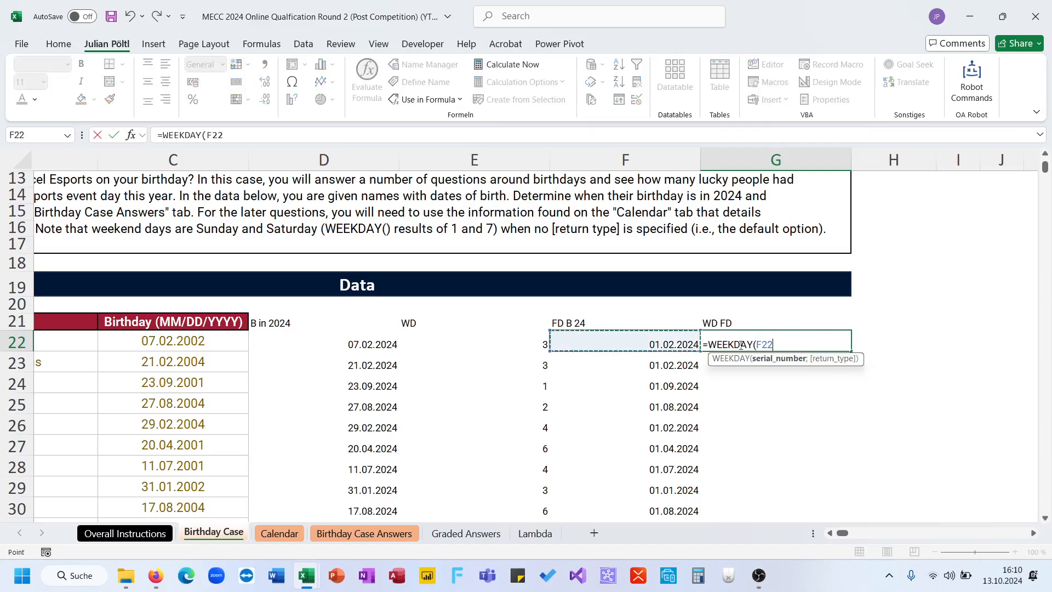
text(#;2))
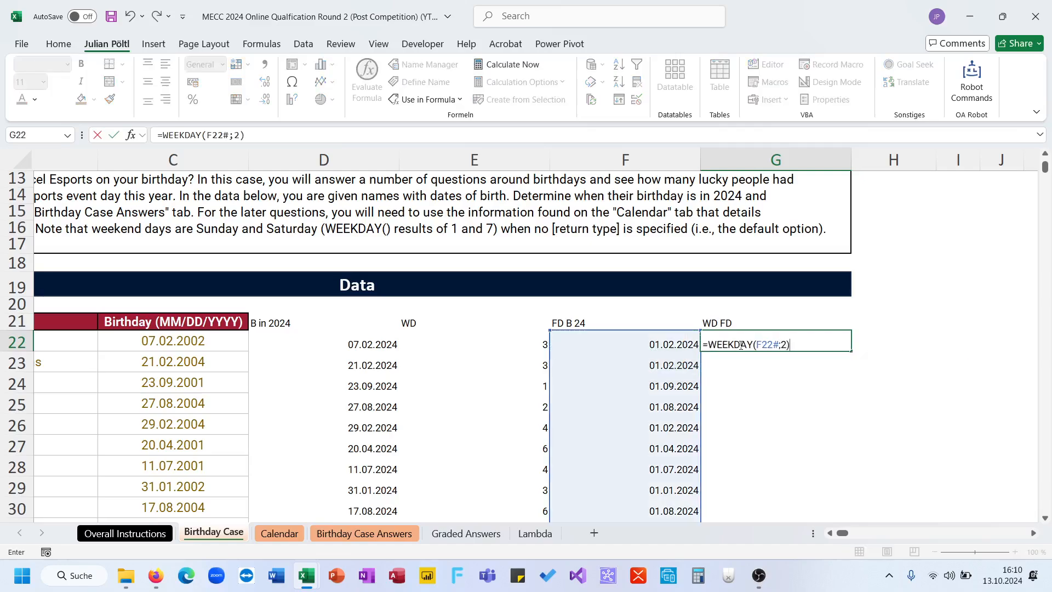
key(Return)
- Add the column header "FT" in H21, beside the WD FD column
scroll(740, 345, right, 3)
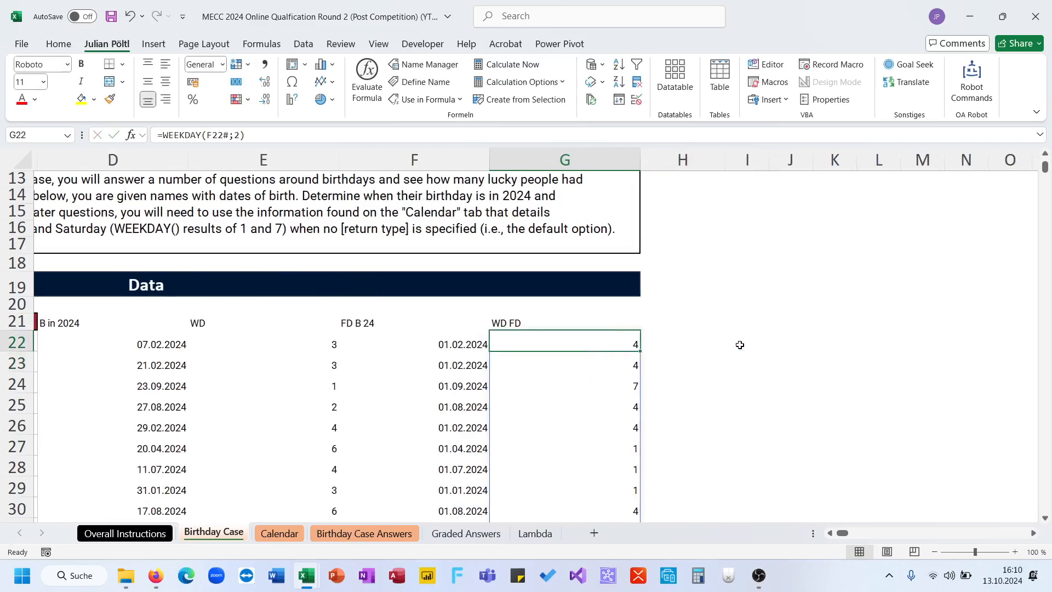
scroll(740, 345, right, 1)
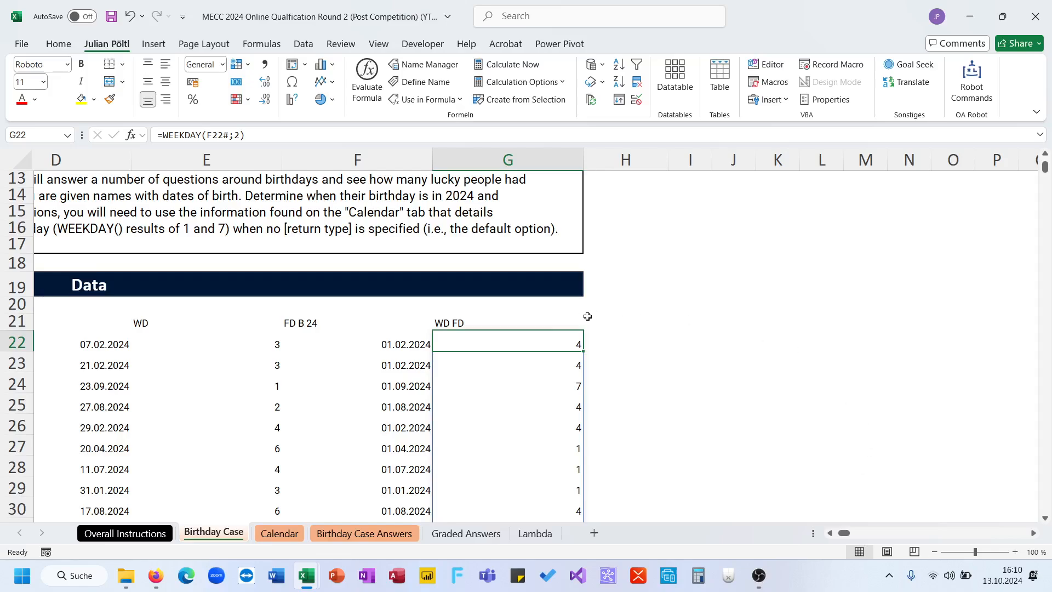
click(606, 321)
scroll(606, 321, left, 1)
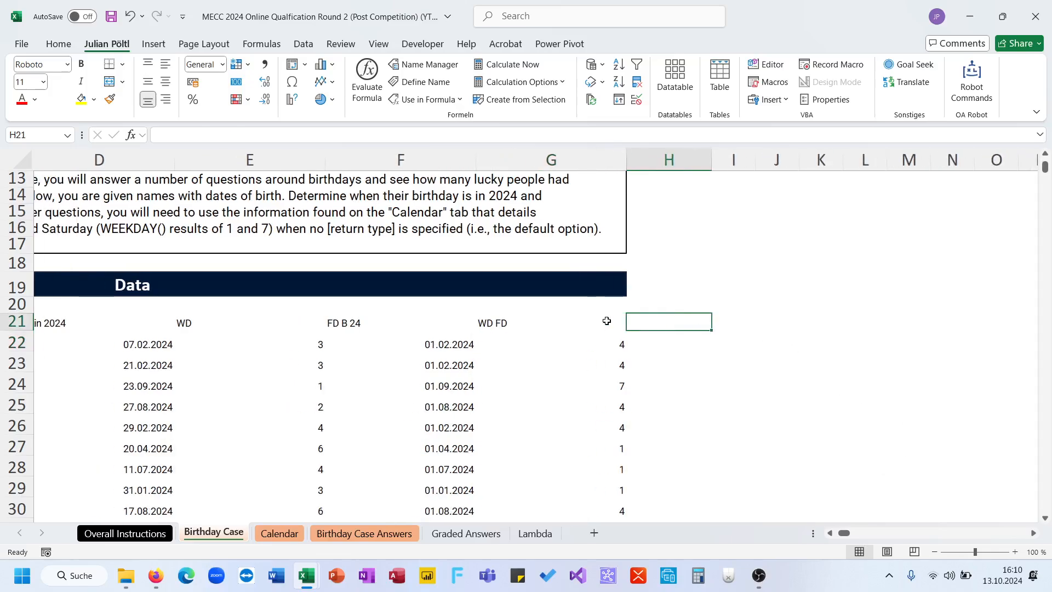
text(FT)
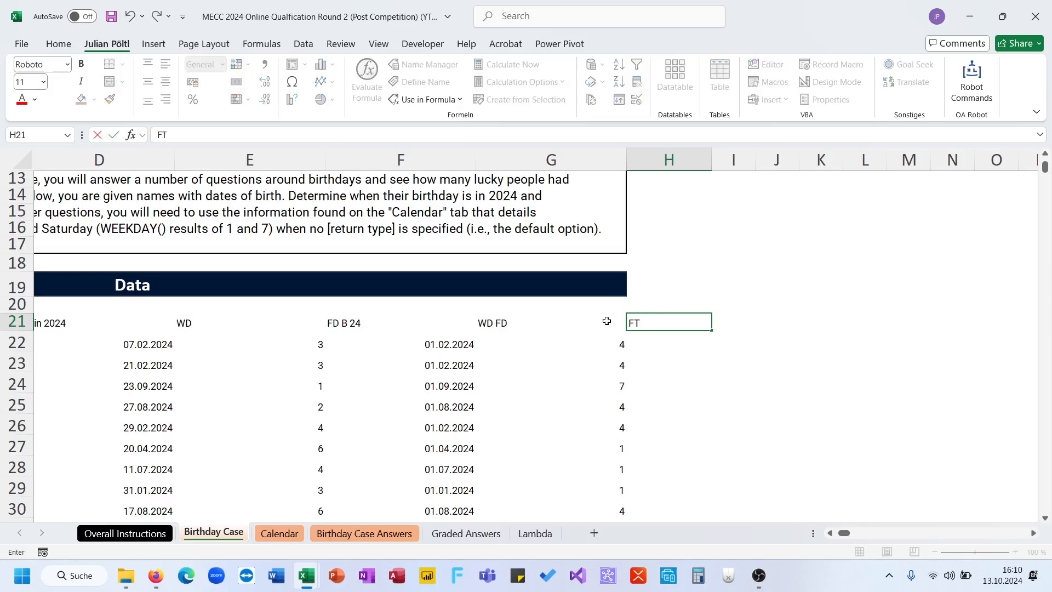
key(Return)
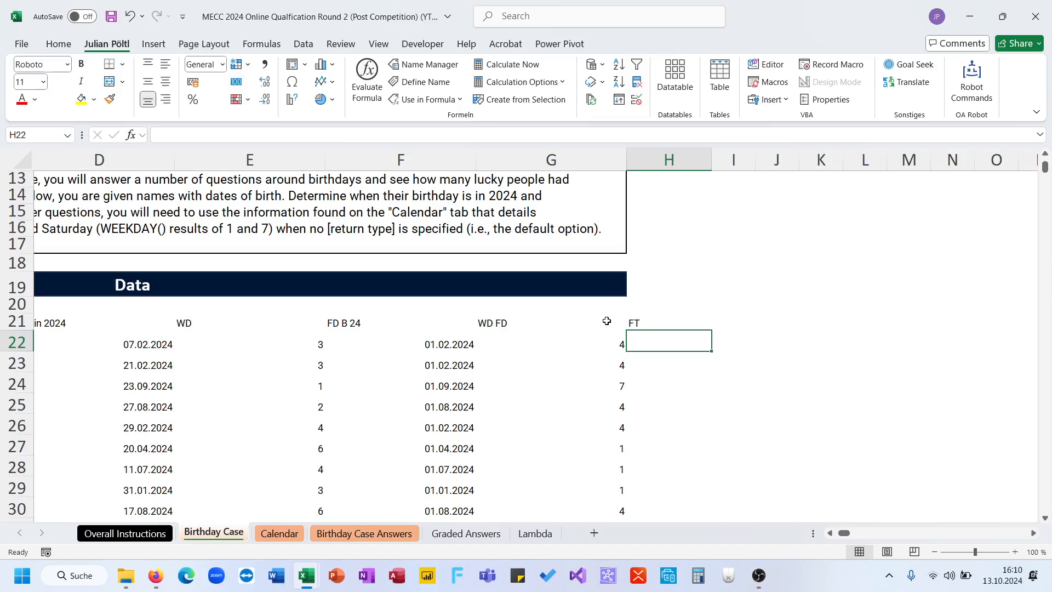
text(=if()
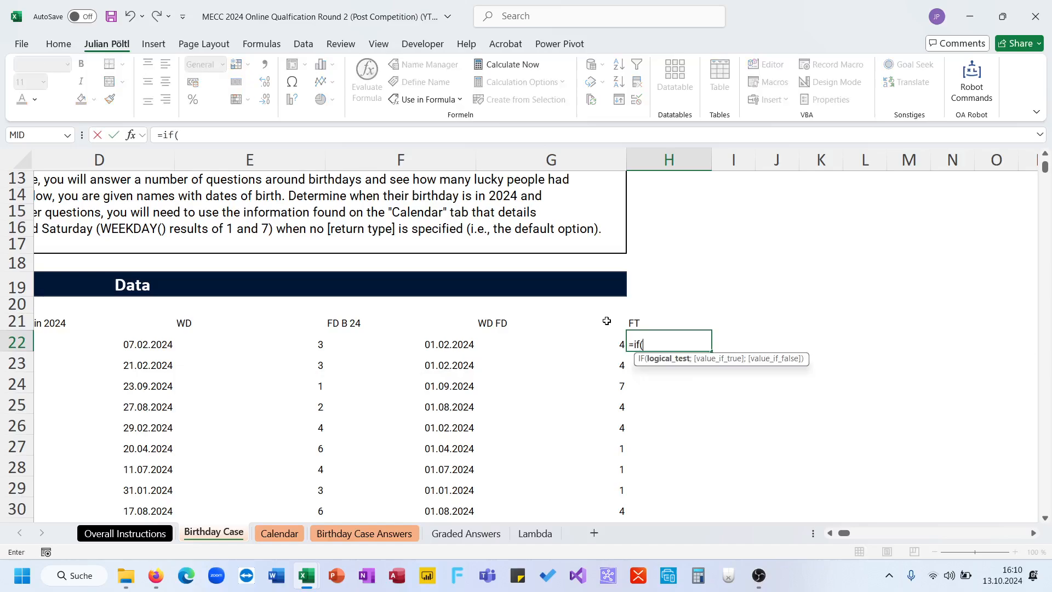
click(597, 339)
key(Escape)
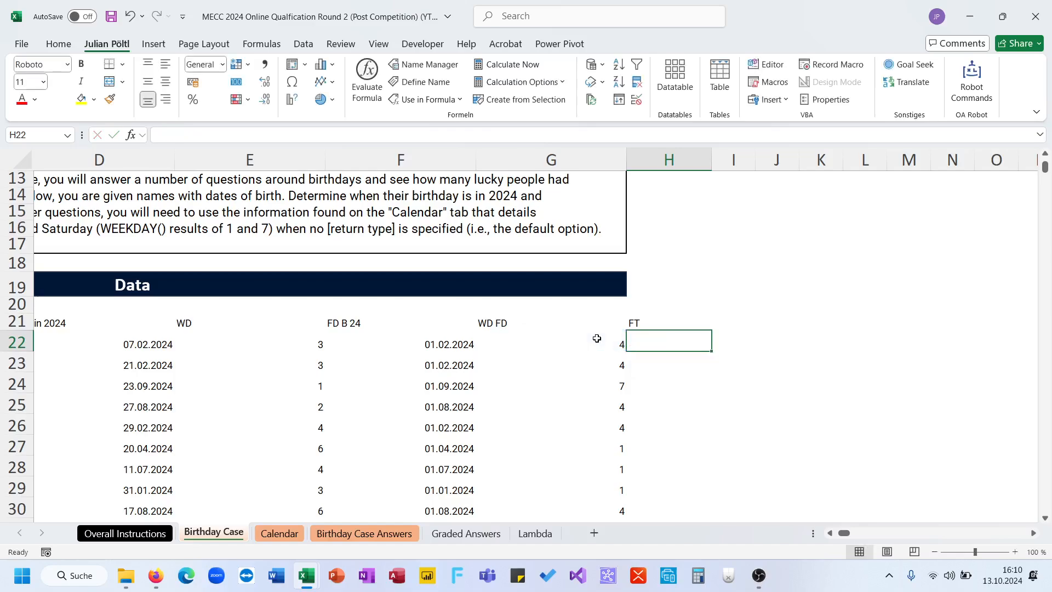
text(=ifs()
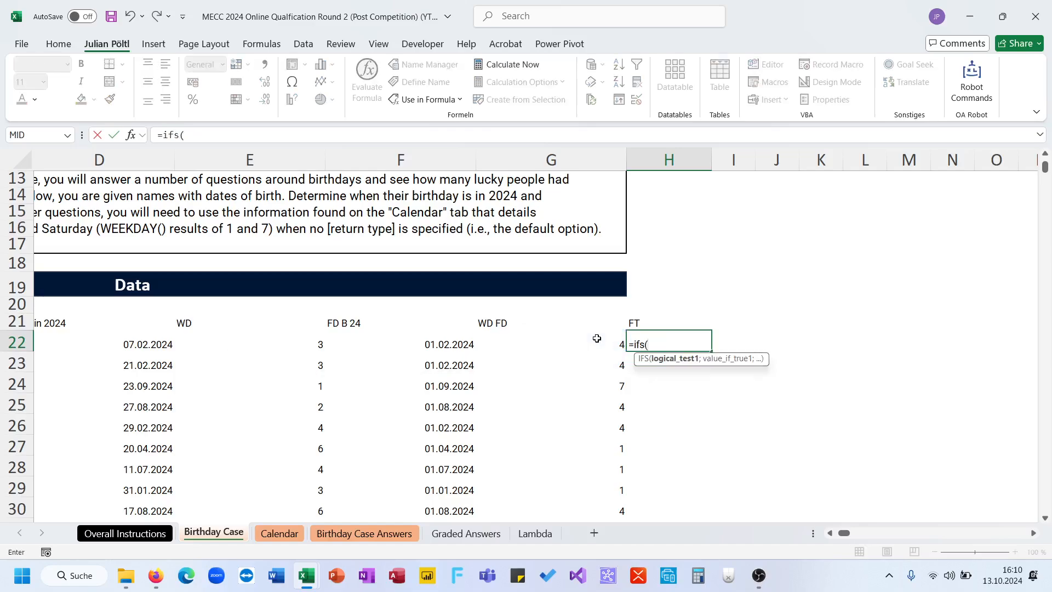
click(597, 338)
key(BackSpace)
key(BackSpace)
key(BackSpace)
key(BackSpace)
key(BackSpace)
key(BackSpace)
key(BackSpace)
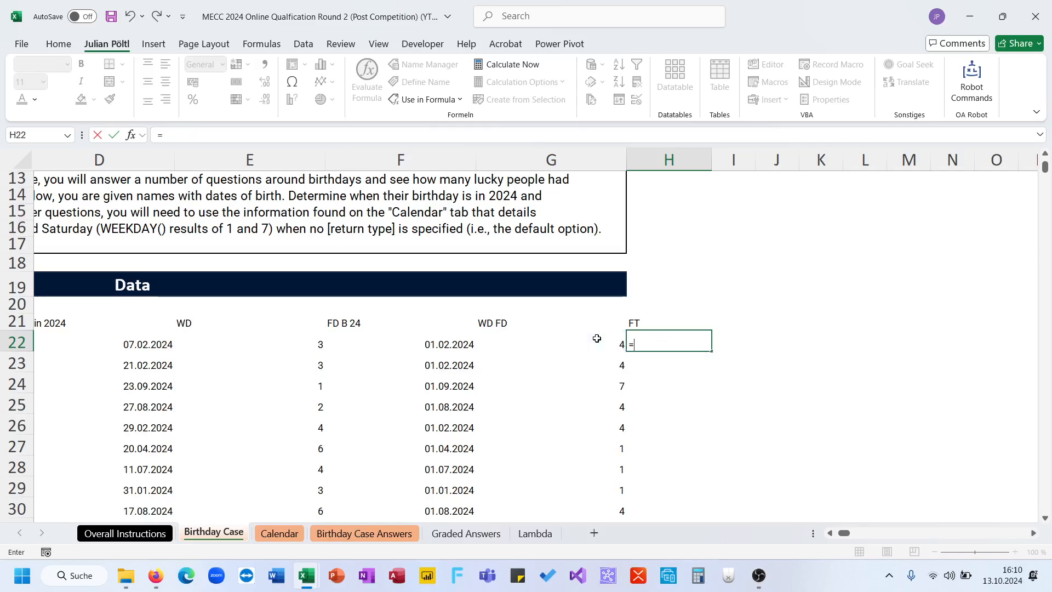
- Start a SWITCH formula in H22 that evaluates G22# and returns F22#+1 for value 1
text(sw)
key(Tab)
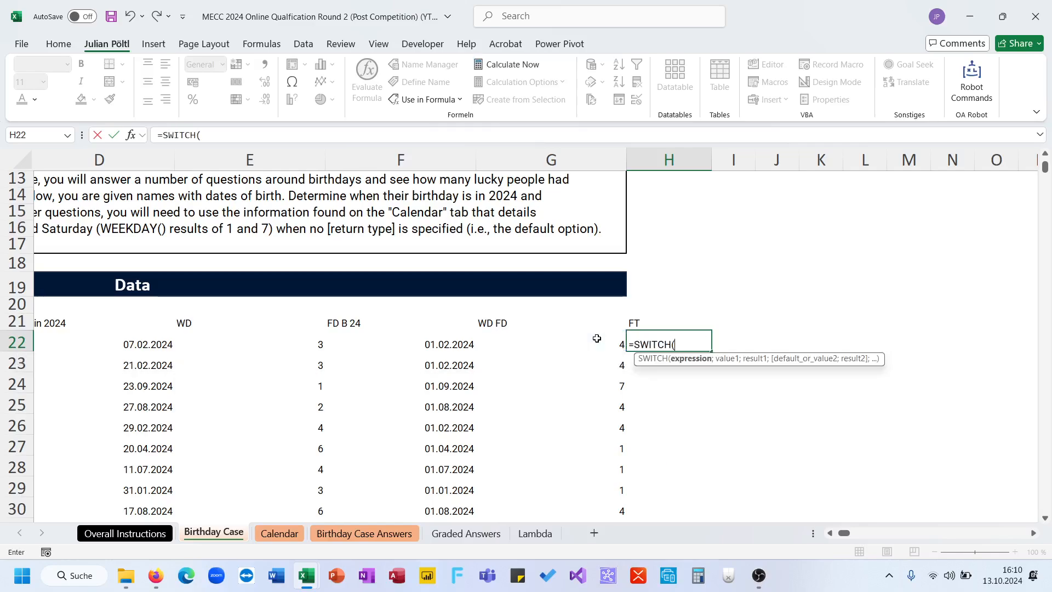
click(597, 339)
key(ctrl+shift+Down)
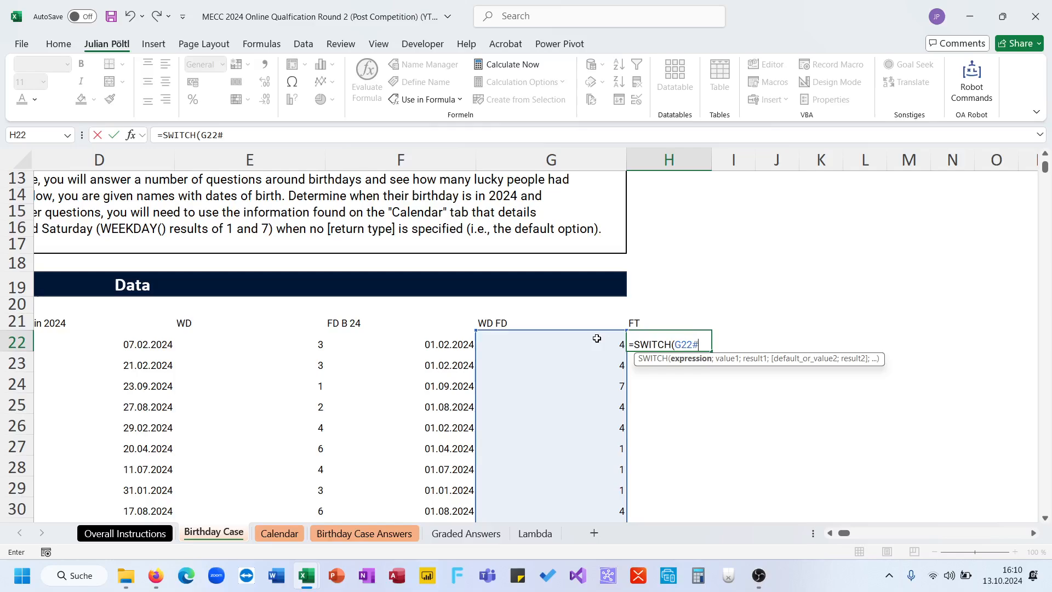
text(;1;)
click(420, 344)
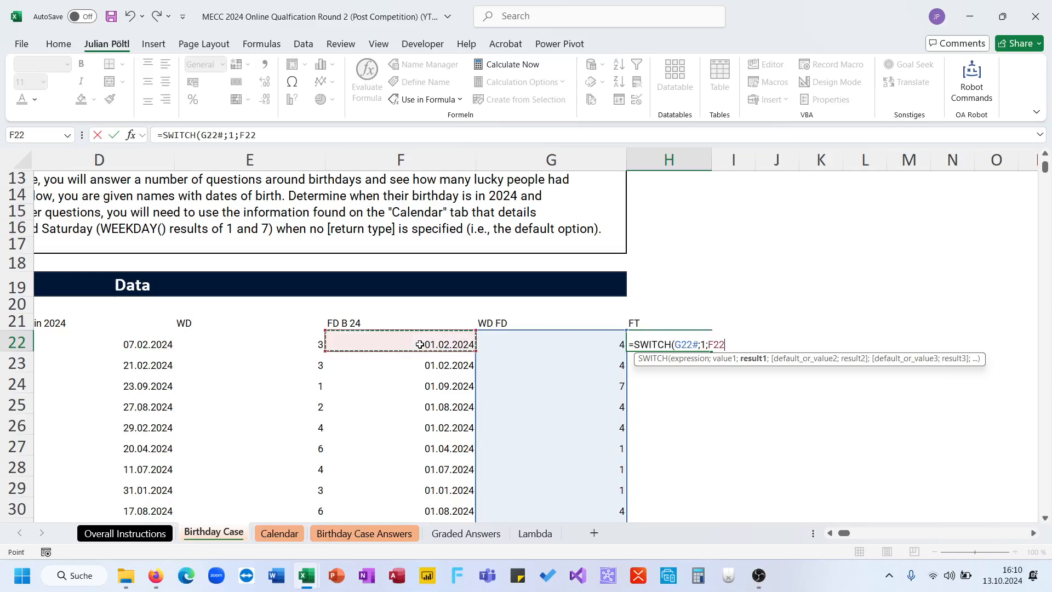
key(ctrl+shift+Down)
text(+1)
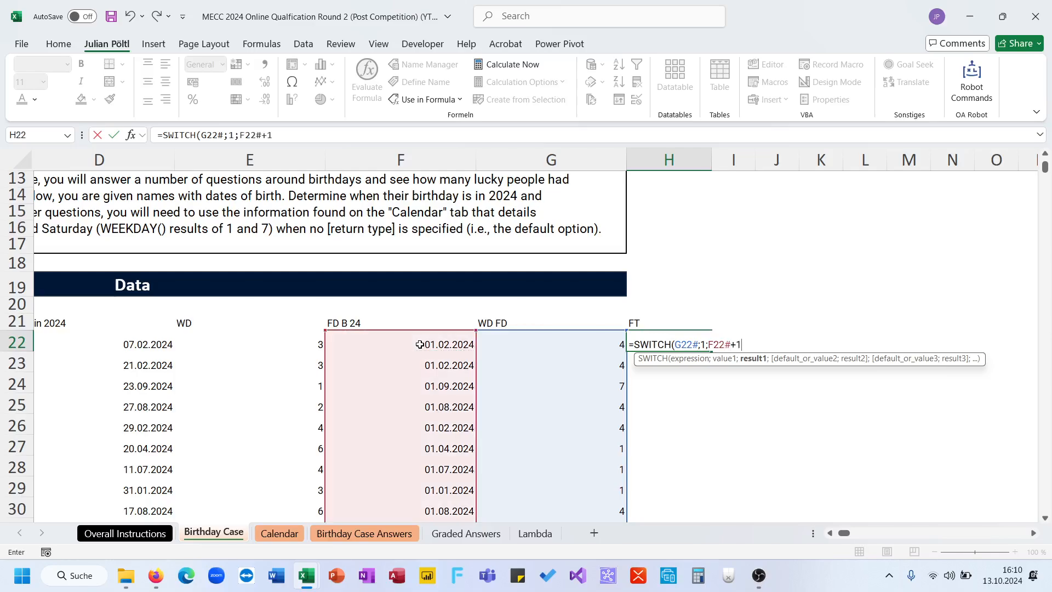
text(;2;)
- Extend the SWITCH formula in H22 to return F22# for value 2, and add 1 as the third value
click(420, 344)
key(ctrl+shift+Down)
text(;1;)
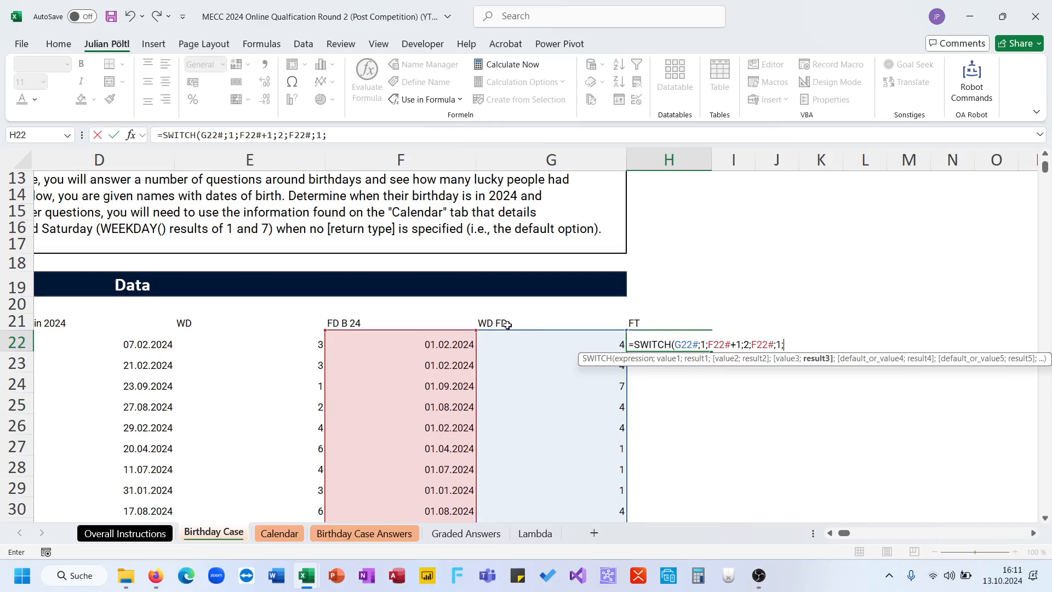
- Complete the SWITCH formula in H22 with 7-G22#+1+F22# as the third result and enter it
double_click(319, 135)
click(337, 137)
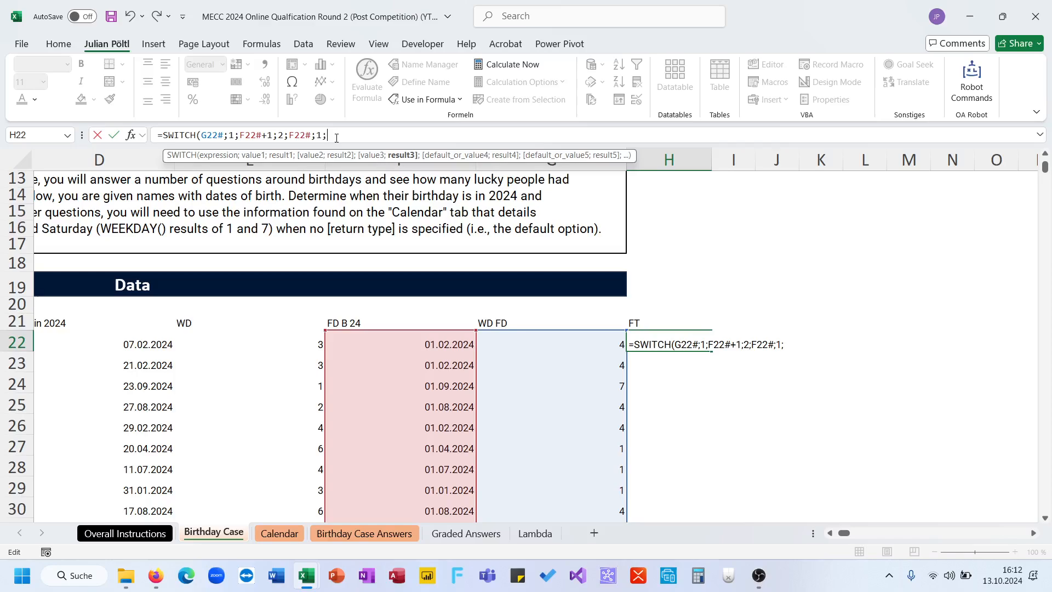
key(Home)
text(-)
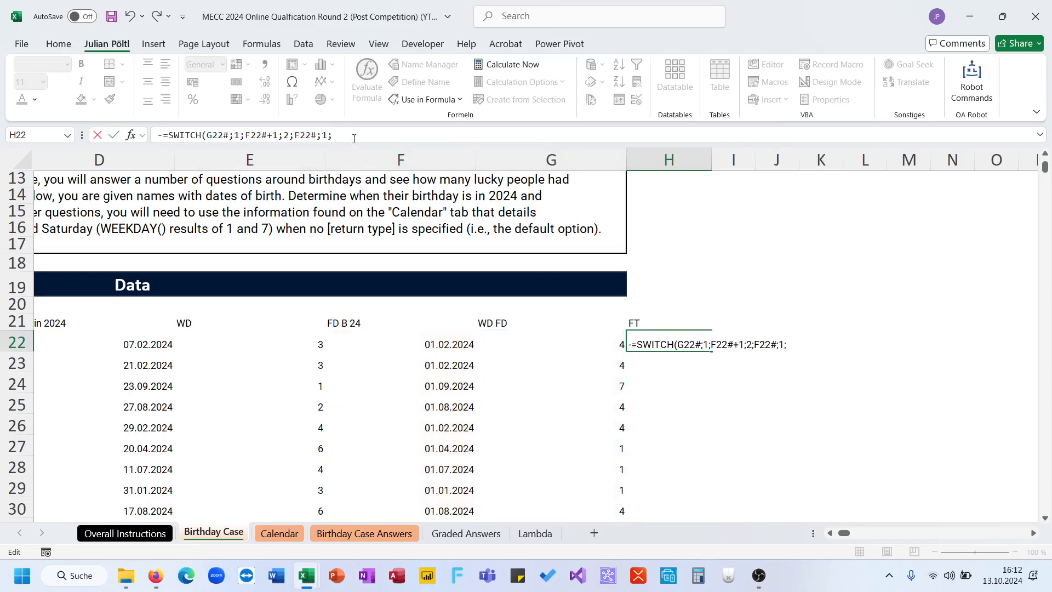
key(BackSpace)
key(End)
text(7)
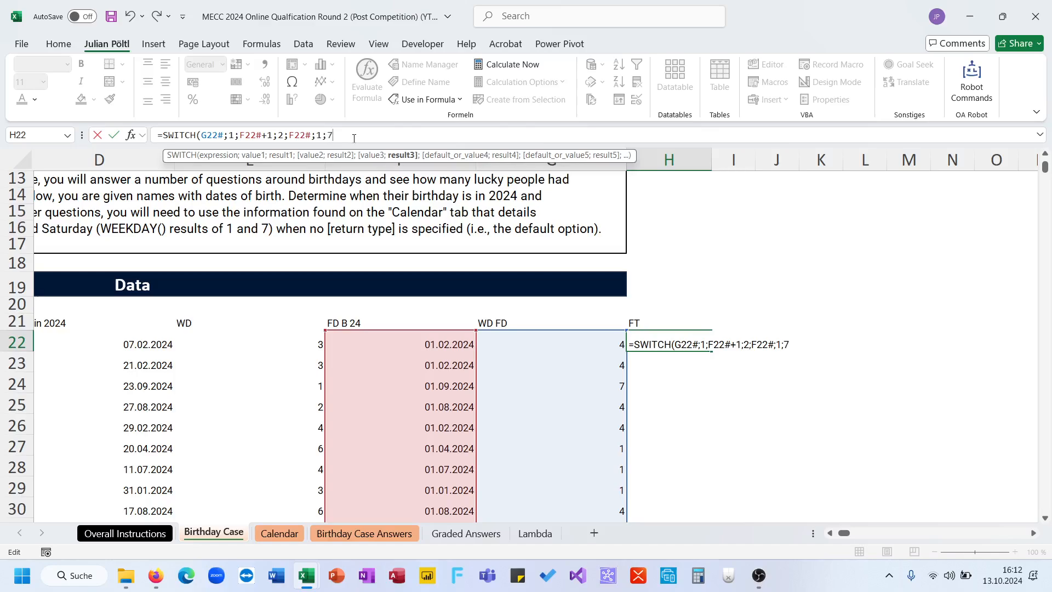
click(508, 340)
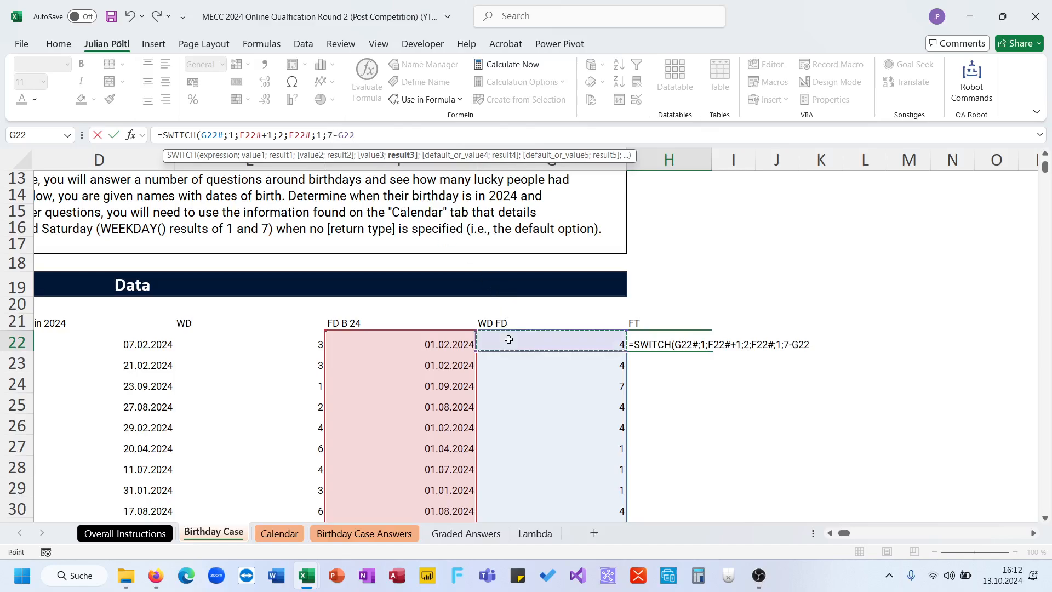
text(+1)
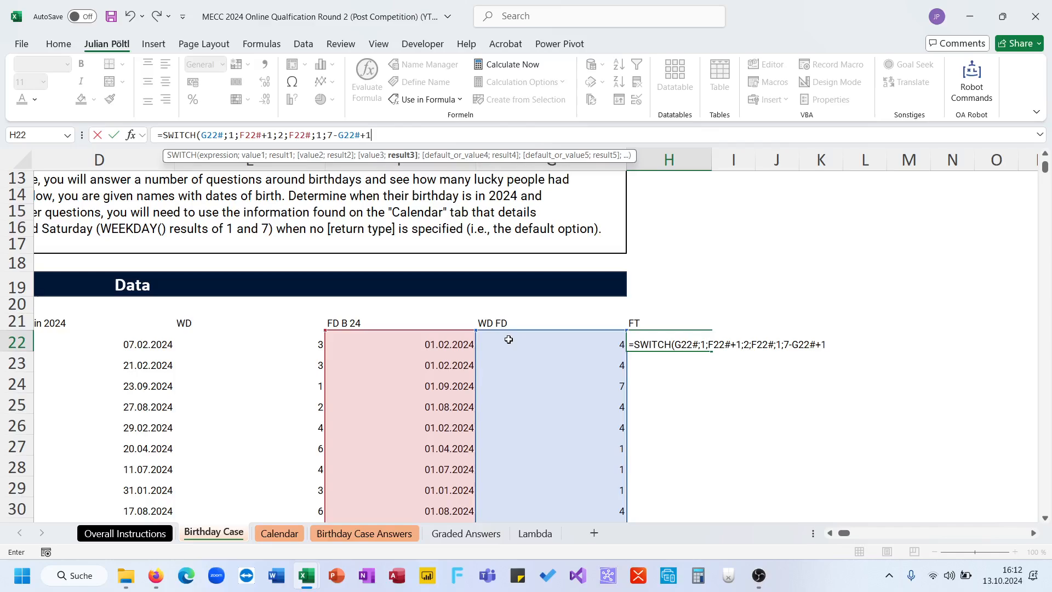
text(+)
click(411, 338)
text(#))
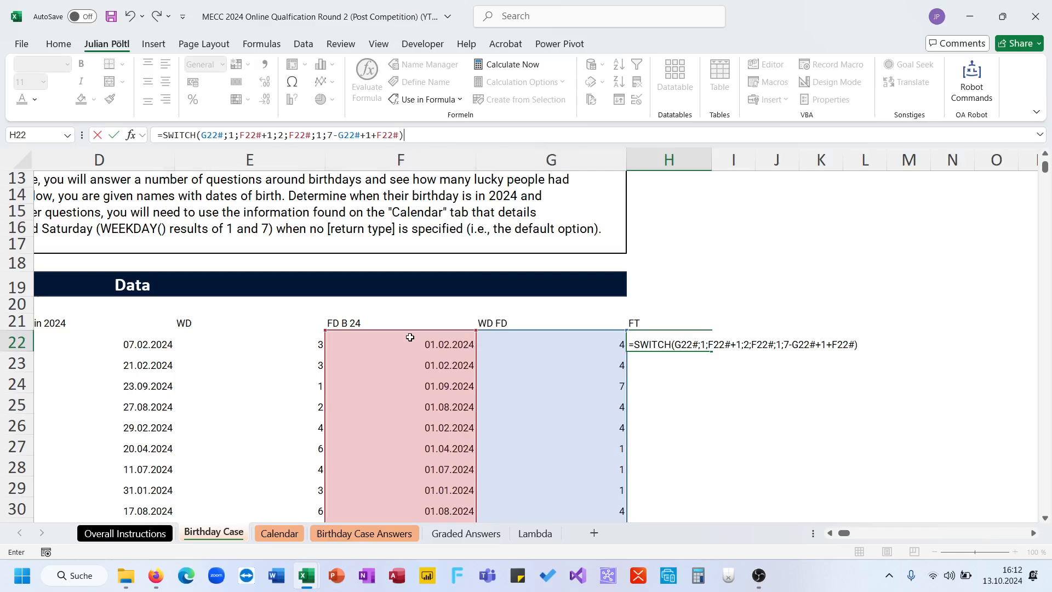
key(Return)
key(Up)
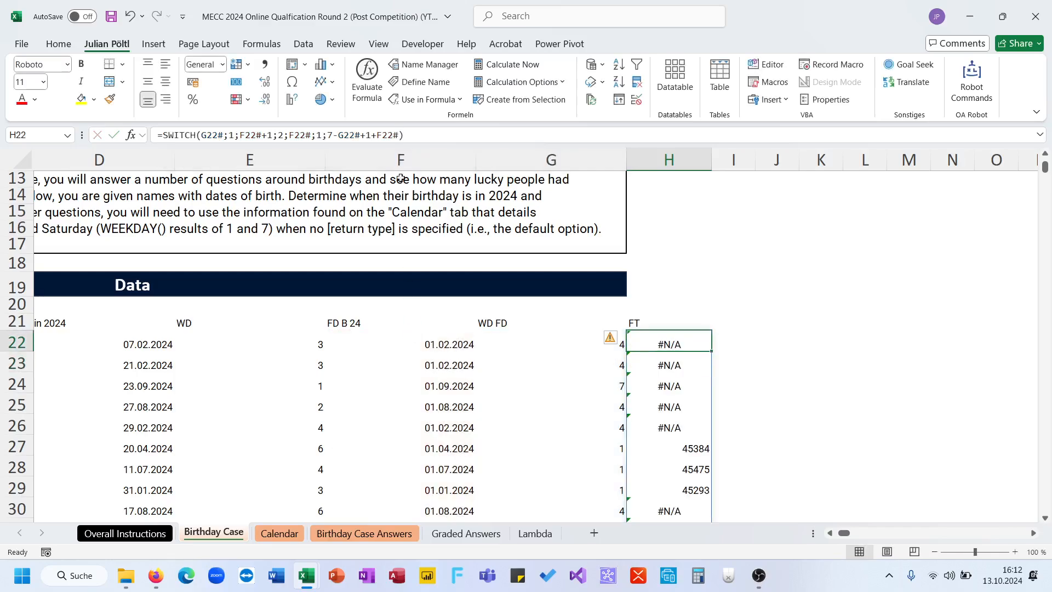
- Try TRUE instead of 1 as the third comparison value of the SWITCH formula in H22
click(400, 135)
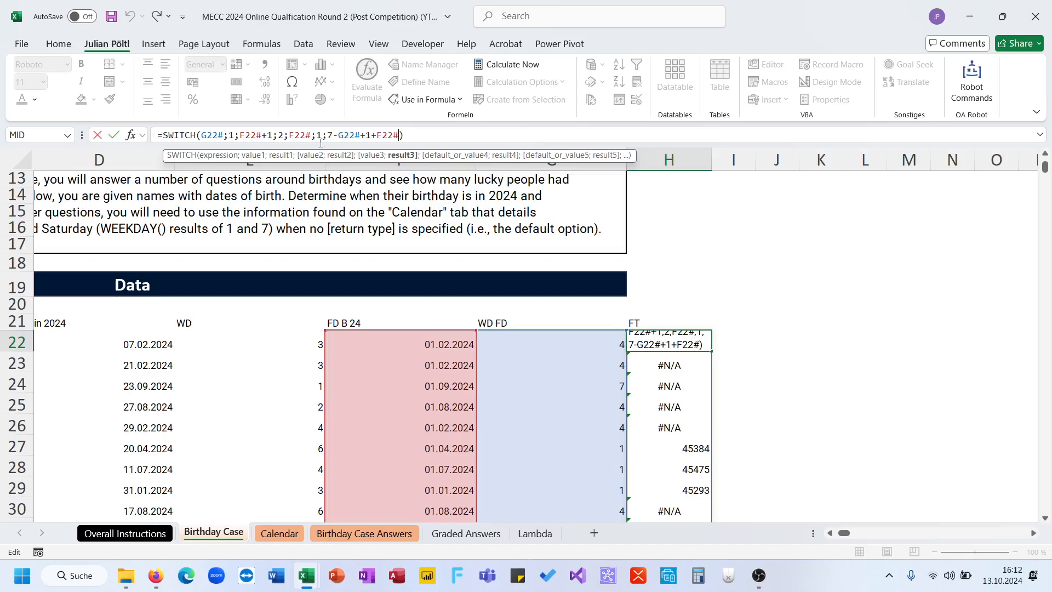
double_click(319, 135)
text(TRUE)
key(Return)
key(Down)
key(Up)
key(Up)
- Remove the third comparison value from the SWITCH formula in H22 so that 7-G22#+1+F22# is the default result
click(318, 136)
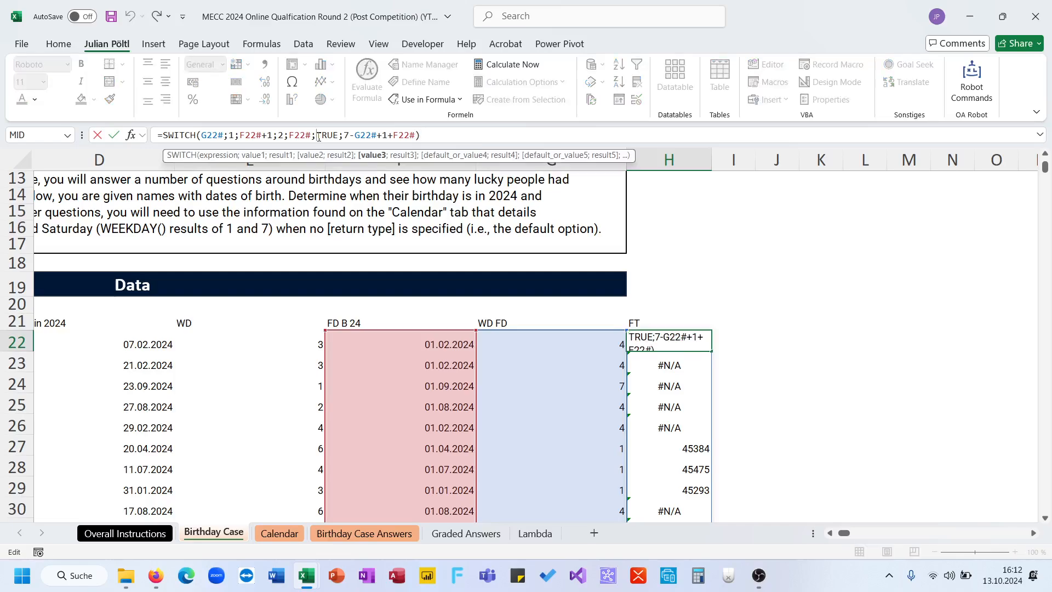
double_click(322, 135)
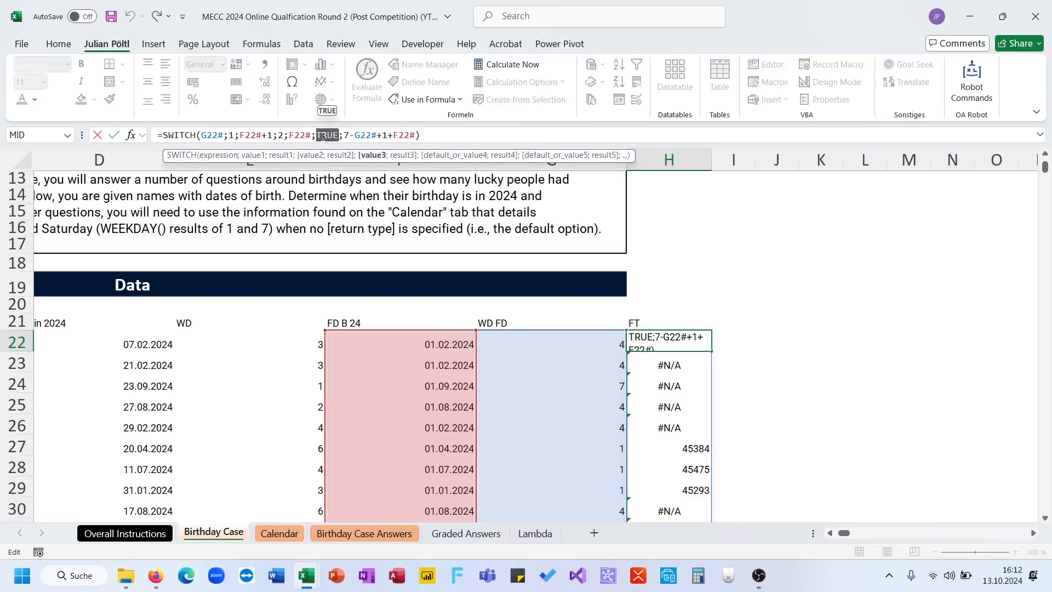
key(Delete)
key(Delete)
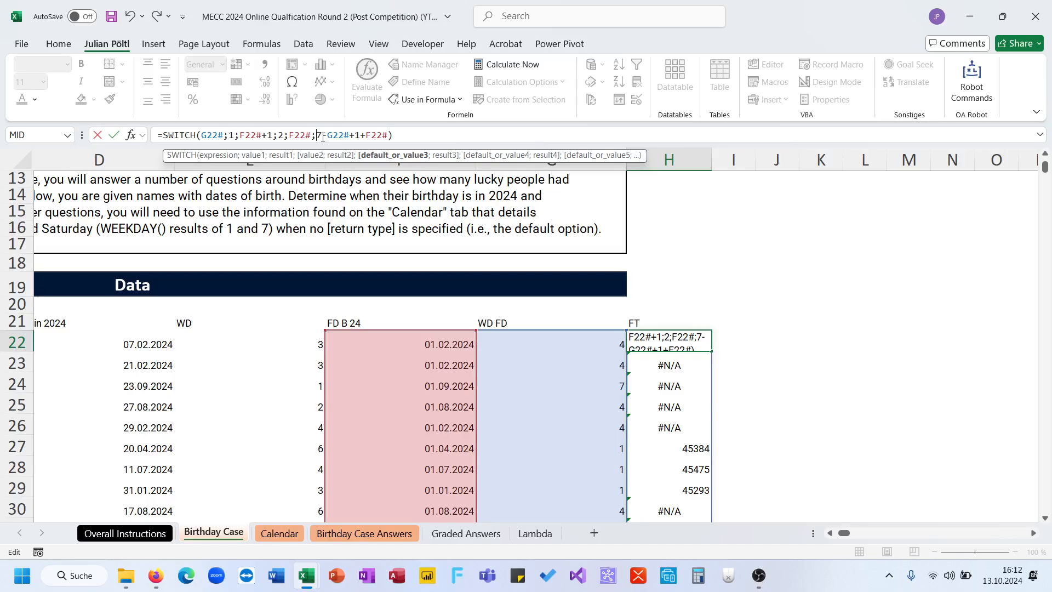
key(ctrl+Return)
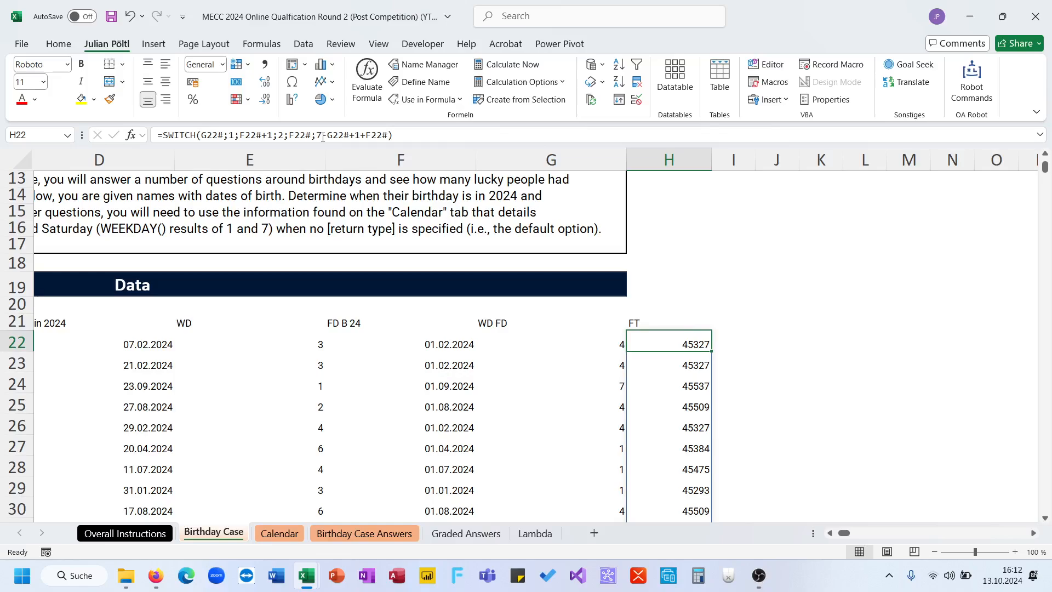
- Format the spilled FT values in column H as Long Date
key(ctrl+shift+Down)
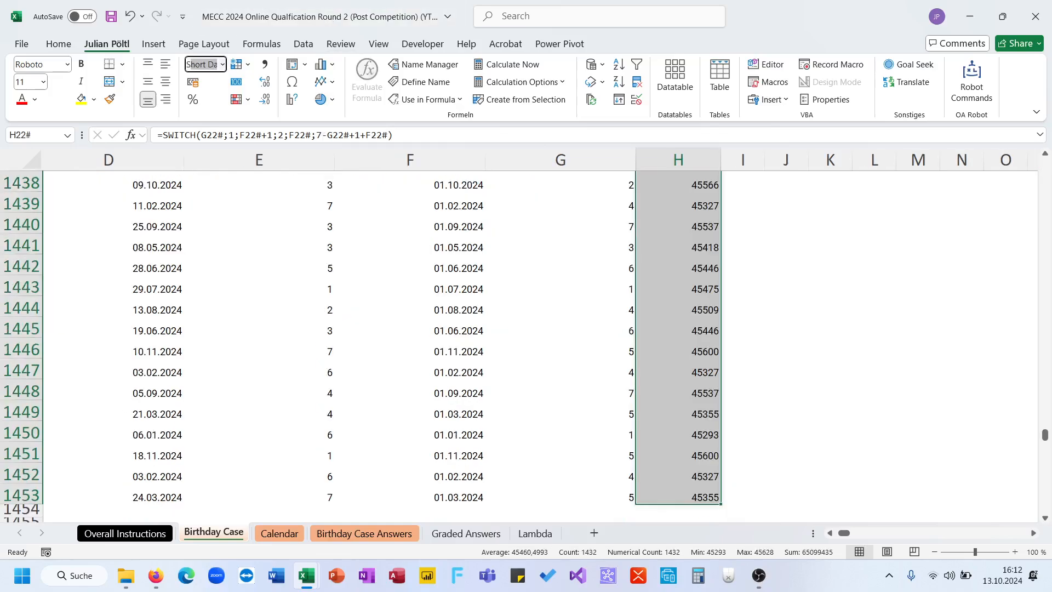
key(Return)
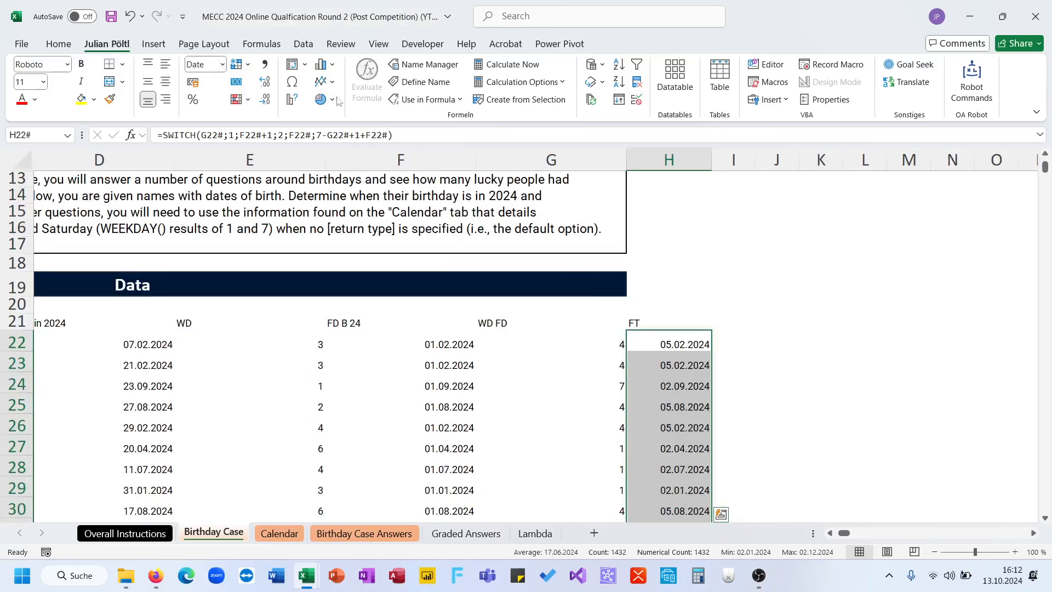
click(222, 64)
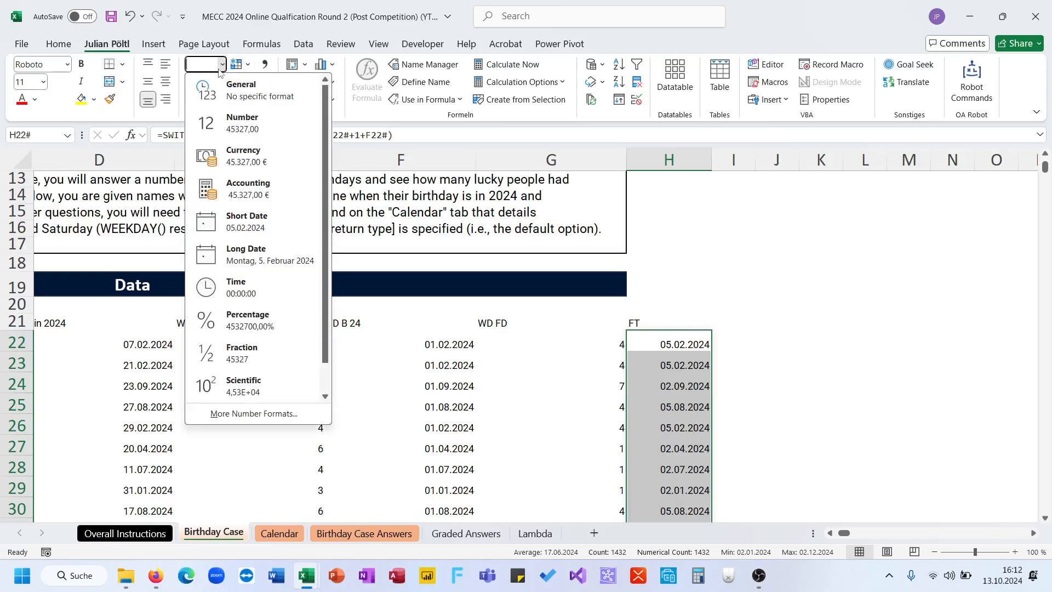
click(286, 267)
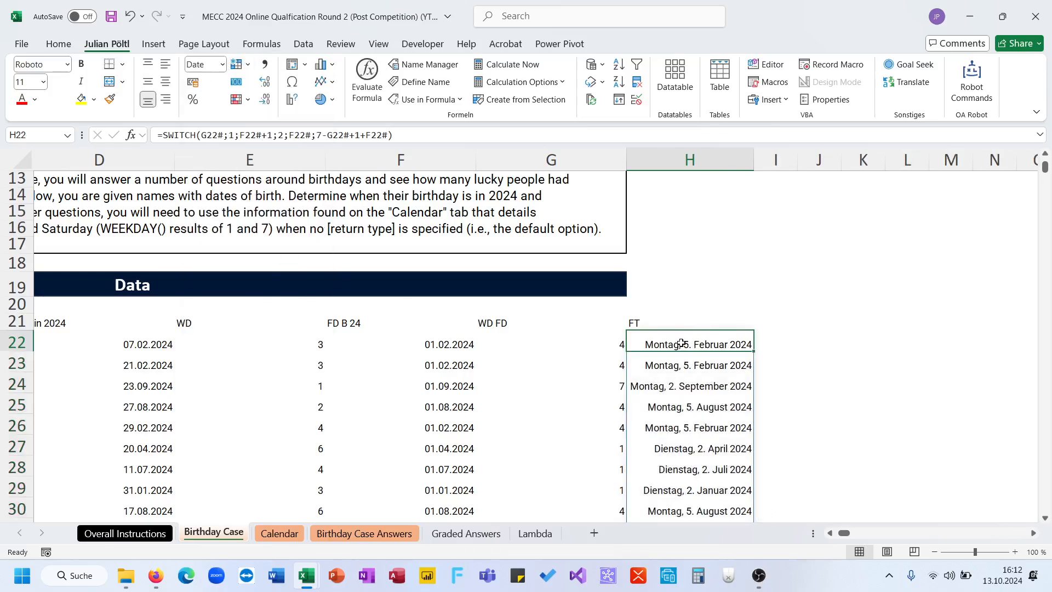
- Change the default result of the SWITCH formula in H22 to 7-G22#+2+F22#
click(359, 136)
key(BackSpace)
text(2)
key(Return)
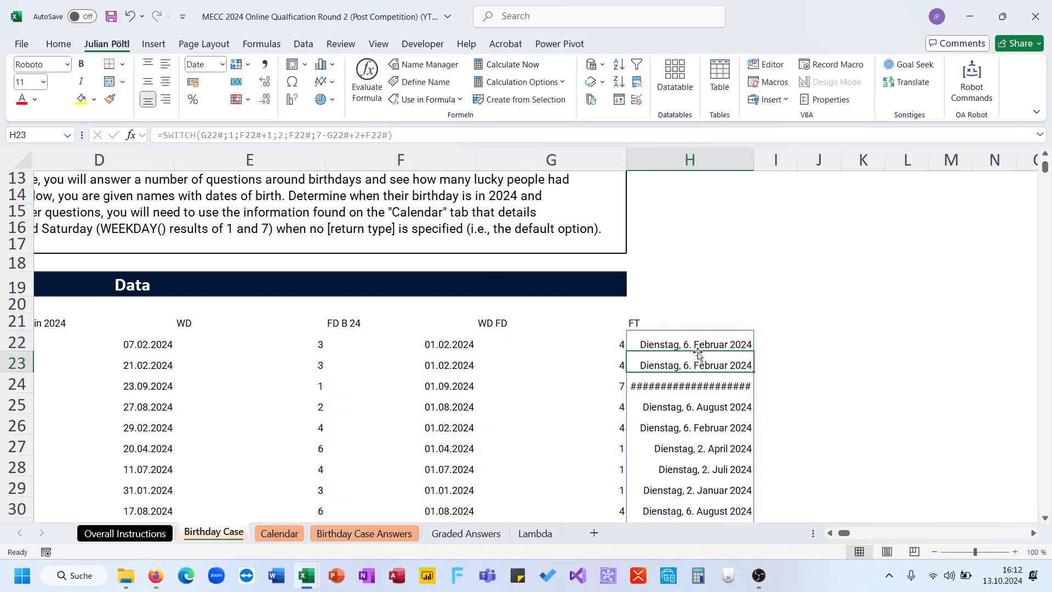
- Check the weekdays of the FT dates with =WEEKDAY(H22#;2) in I22, and clear the check formula
click(775, 342)
text(=wee)
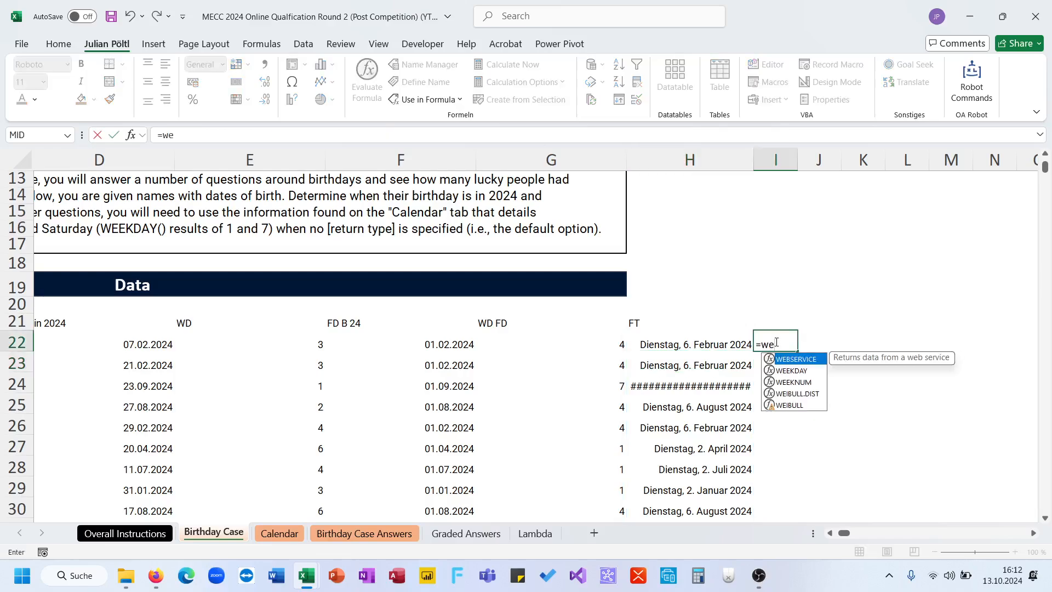
key(Tab)
key(Left)
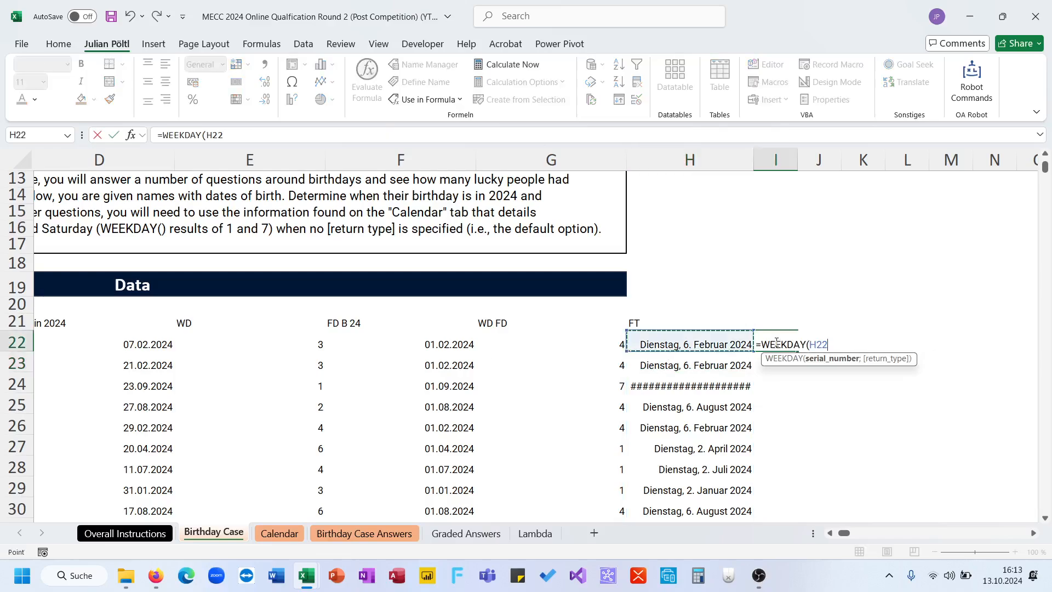
key(ctrl+shift+Down)
text(;2))
key(Return)
key(Up)
key(ctrl+shift+Down)
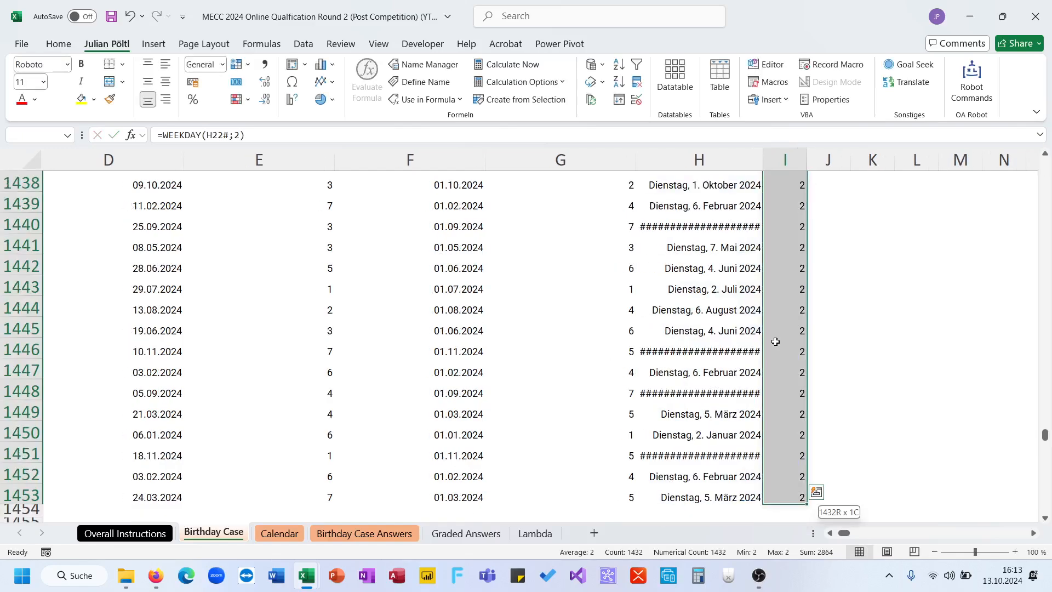
key(ctrl+shift+Up)
key(Delete)
- Format the spilled FT dates in column H as Short Date
key(Left)
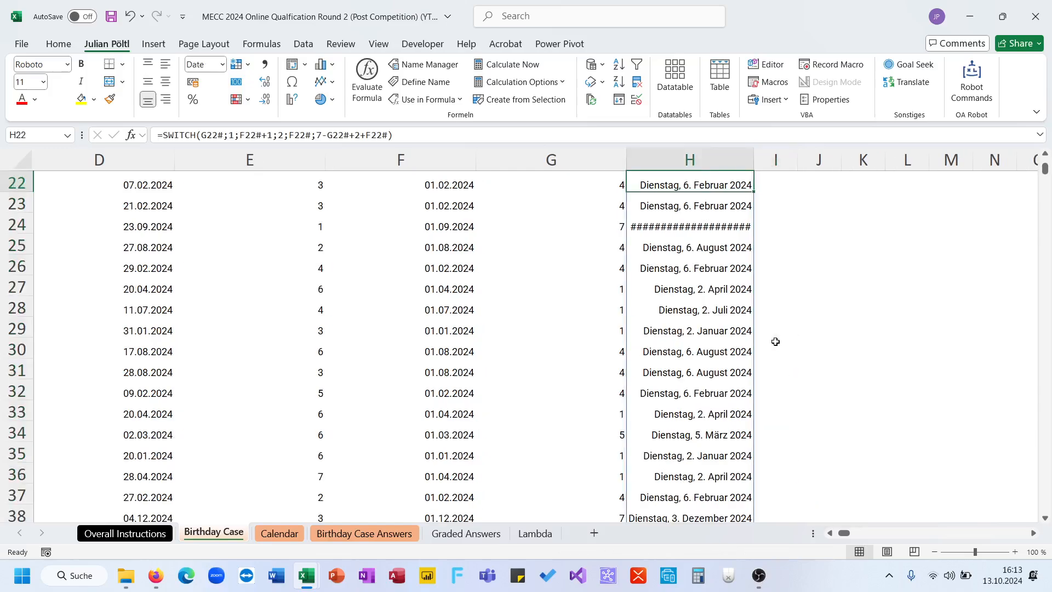
key(ctrl+shift+Down)
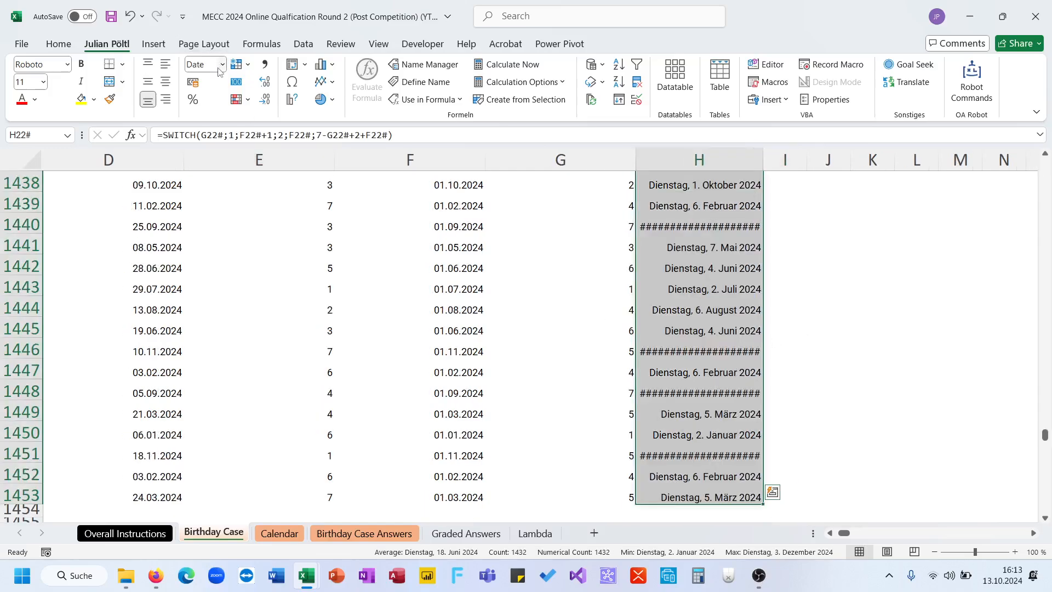
key(Return)
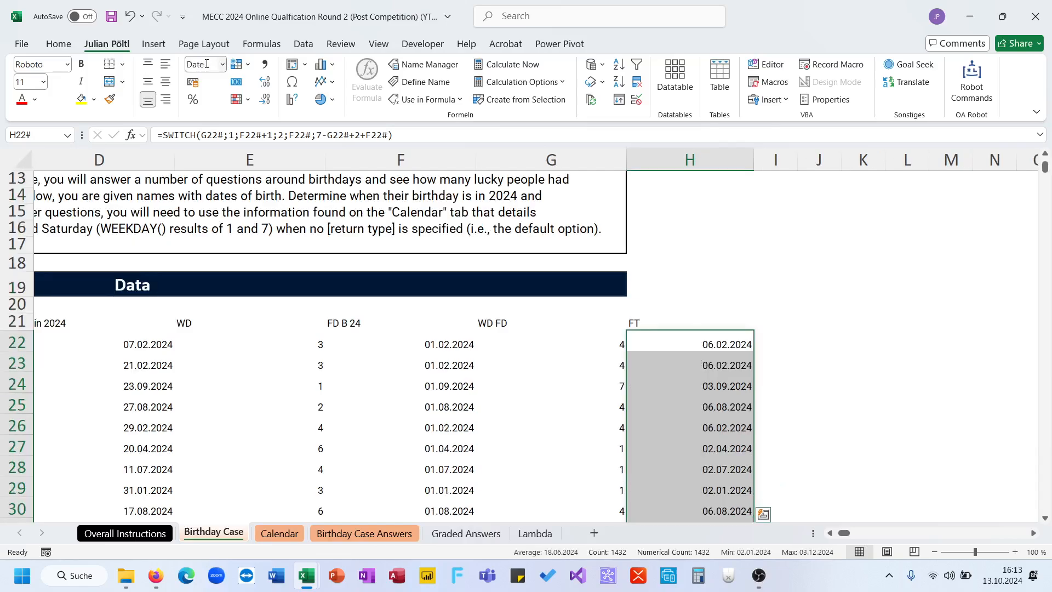
- Enter =H22#+14 in I22 to spill the third Tuesday of each birth month
click(771, 342)
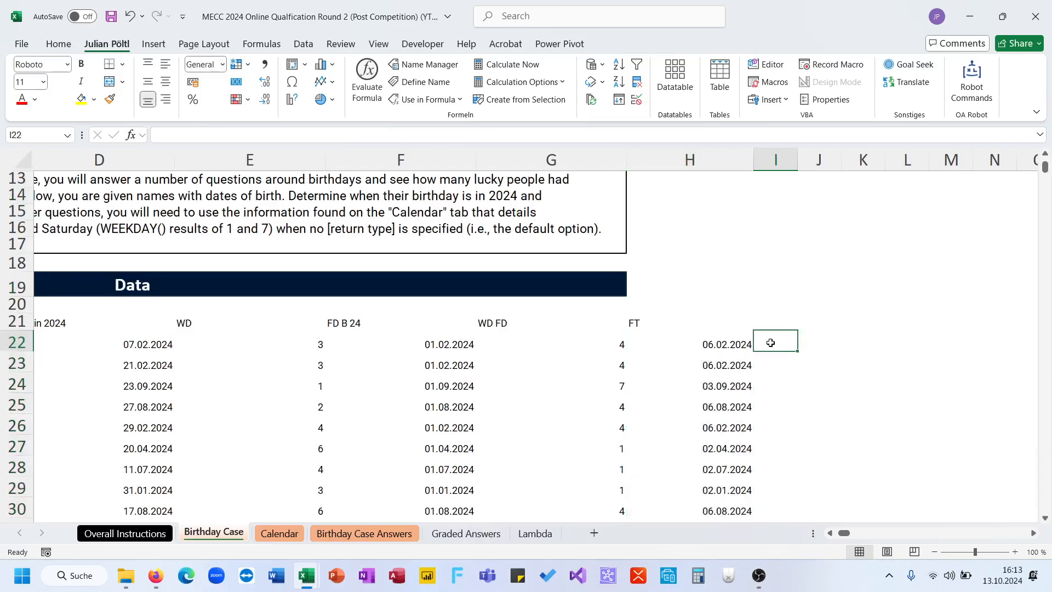
text(=)
key(Left)
key(ctrl+shift+Down)
text(+)
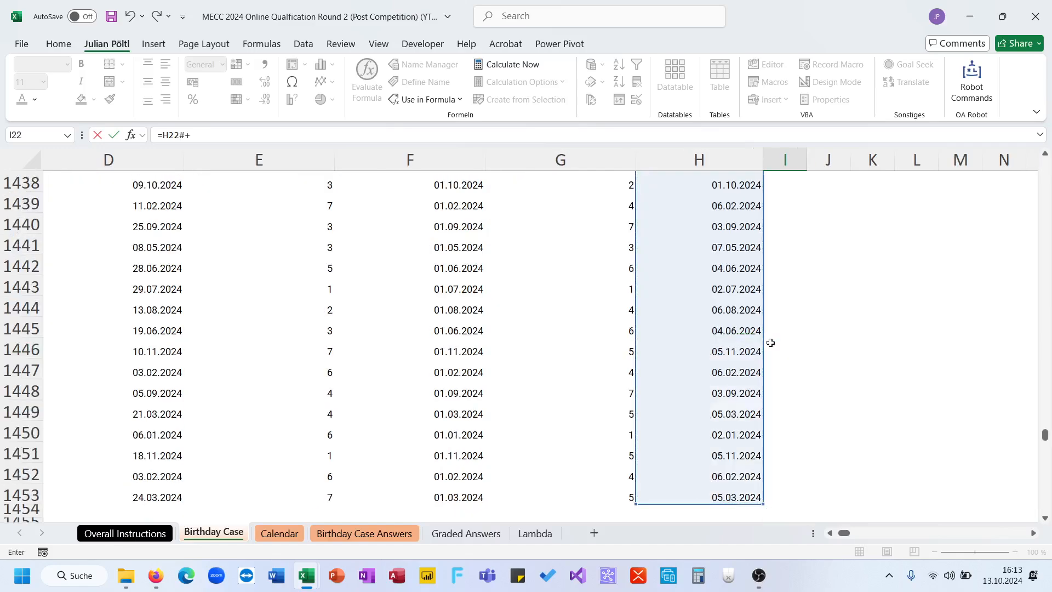
key(Return)
key(Up)
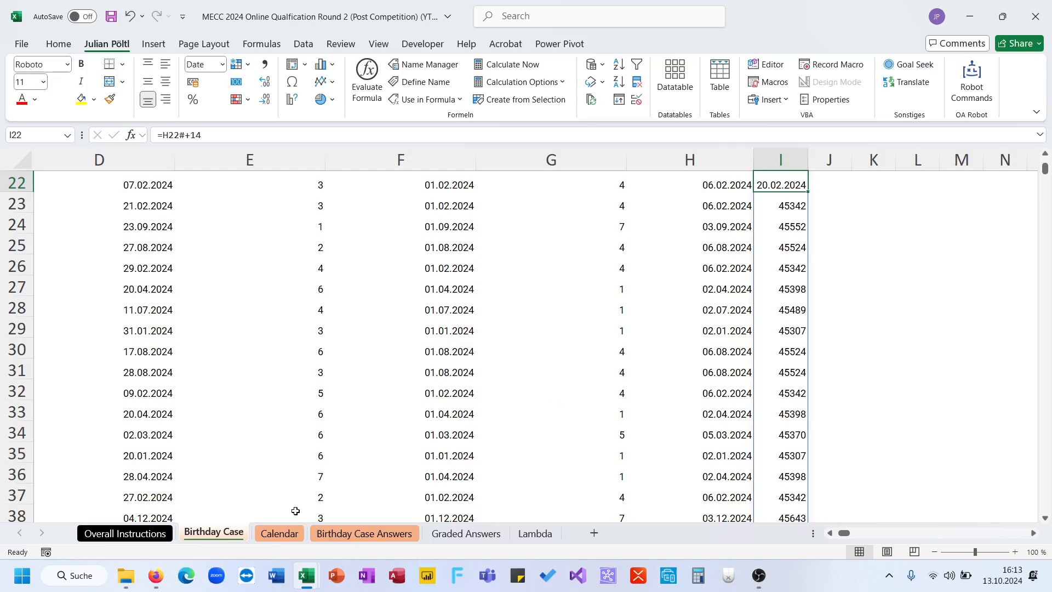
- Enter =I22#=B in J22 to compare the third Tuesdays with the birthdays
scroll(695, 378, up, 2)
click(827, 295)
text(=)
click(795, 288)
key(ctrl+shift+Down)
text(#=bd)
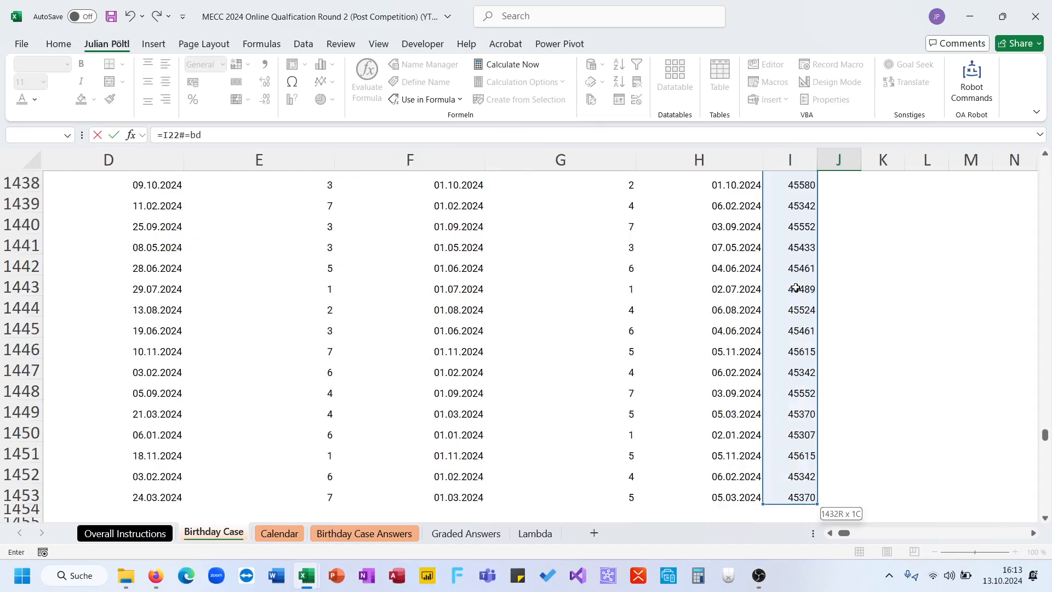
key(BackSpace)
key(ctrl+Return)
- Convert the J22 comparison into ones and zeros with =--(I22#=B), and inspect the spilled results
click(166, 137)
text(--()
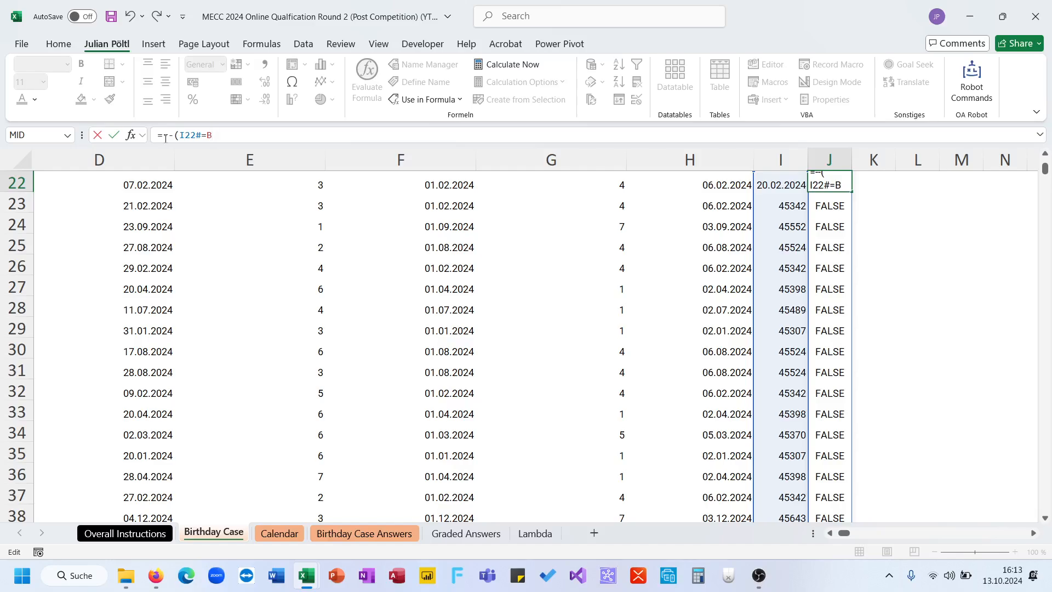
key(Return)
key(Up)
key(ctrl+shift+Down)
click(823, 472)
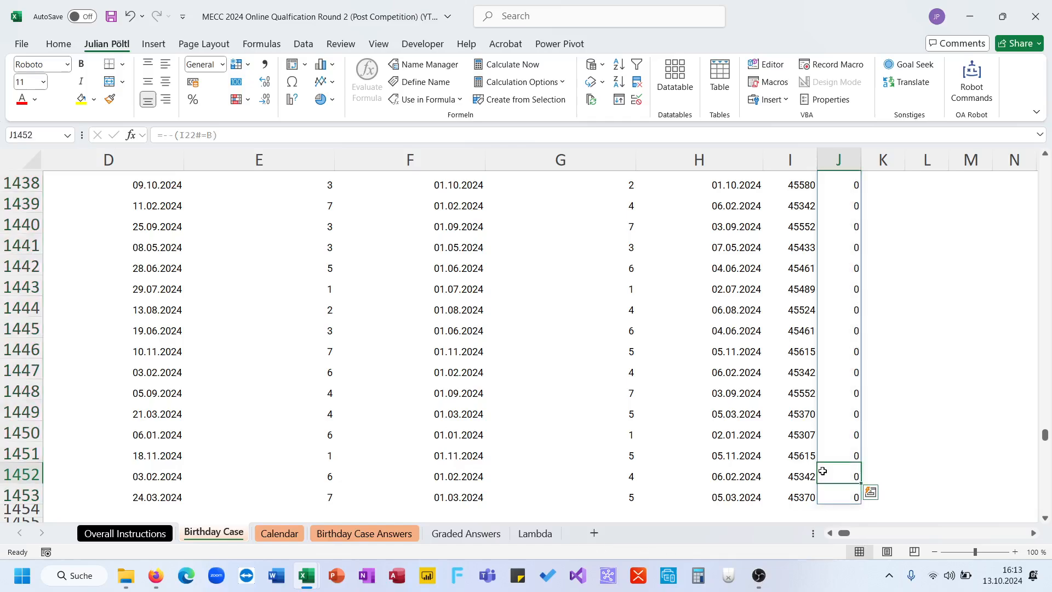
key(ctrl+Up)
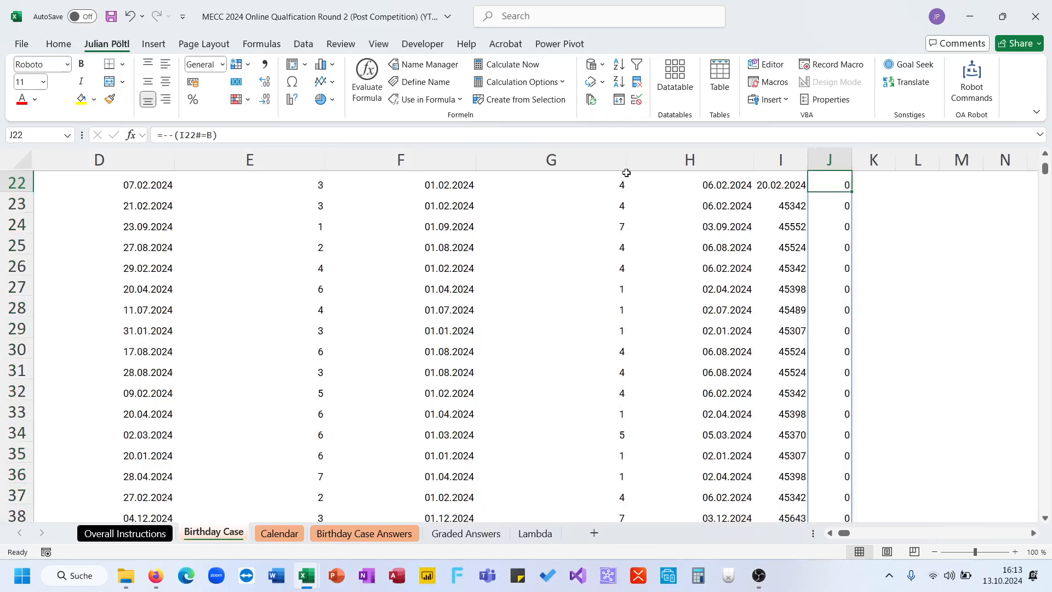
- Review the J22 formula beside the source columns, and reread the third-Tuesday and 7-day-period questions on the Birthday Case Answers sheet
key(F2)
scroll(345, 214, left, 5)
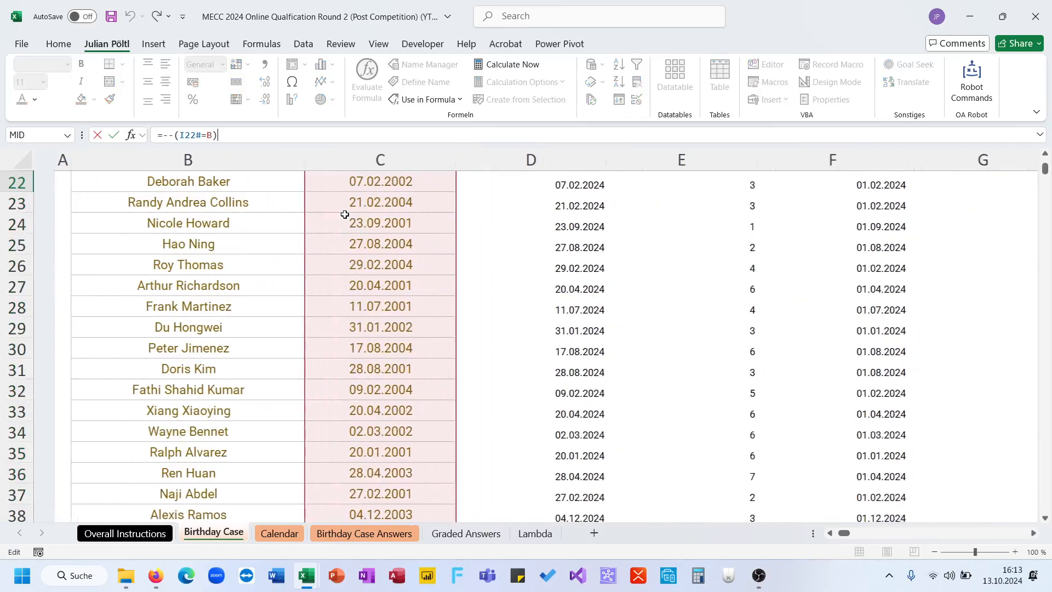
scroll(345, 214, up, 1)
key(Return)
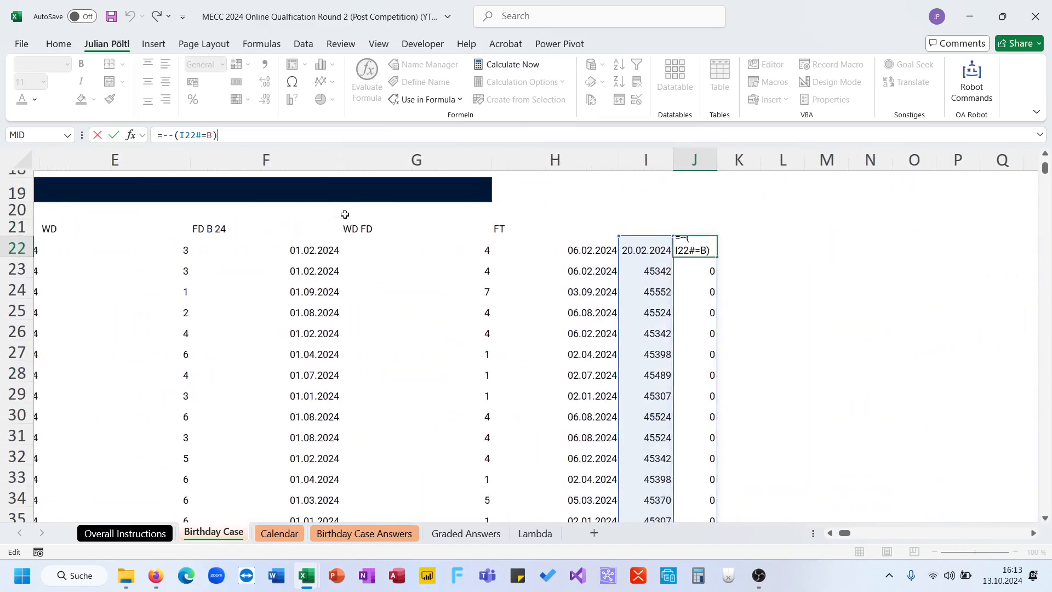
click(381, 533)
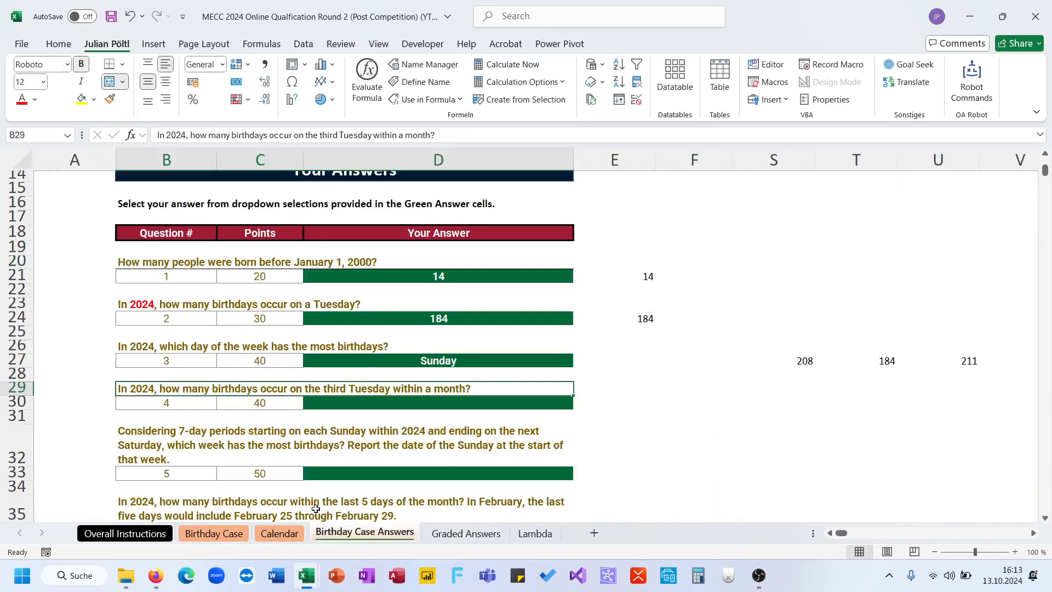
click(312, 436)
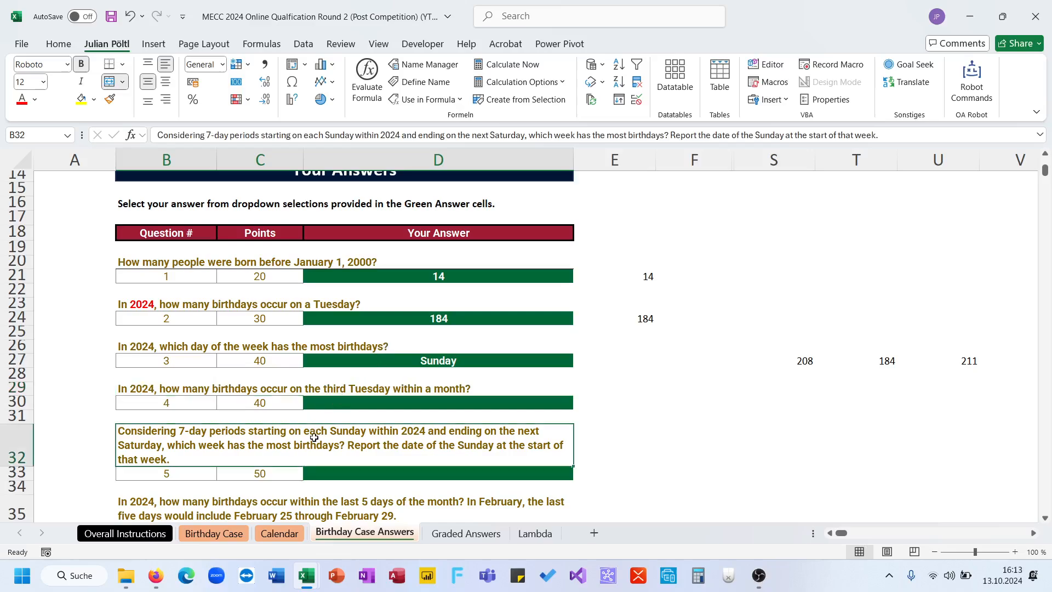
click(233, 534)
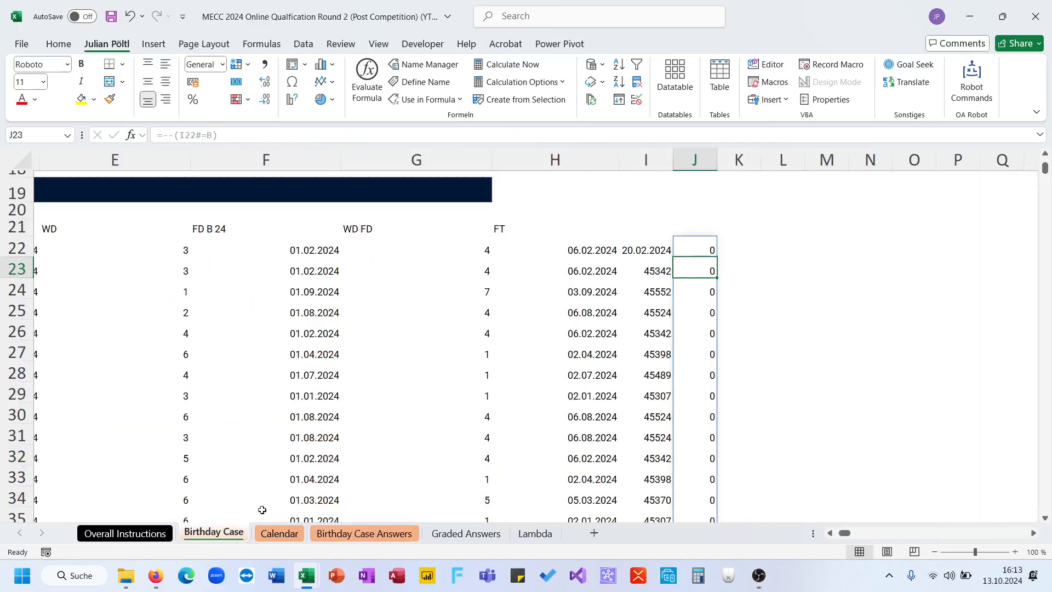
- Compare the references in the J22 formula with the birthday and calculated date columns, and examine its spilled results
click(684, 252)
click(435, 138)
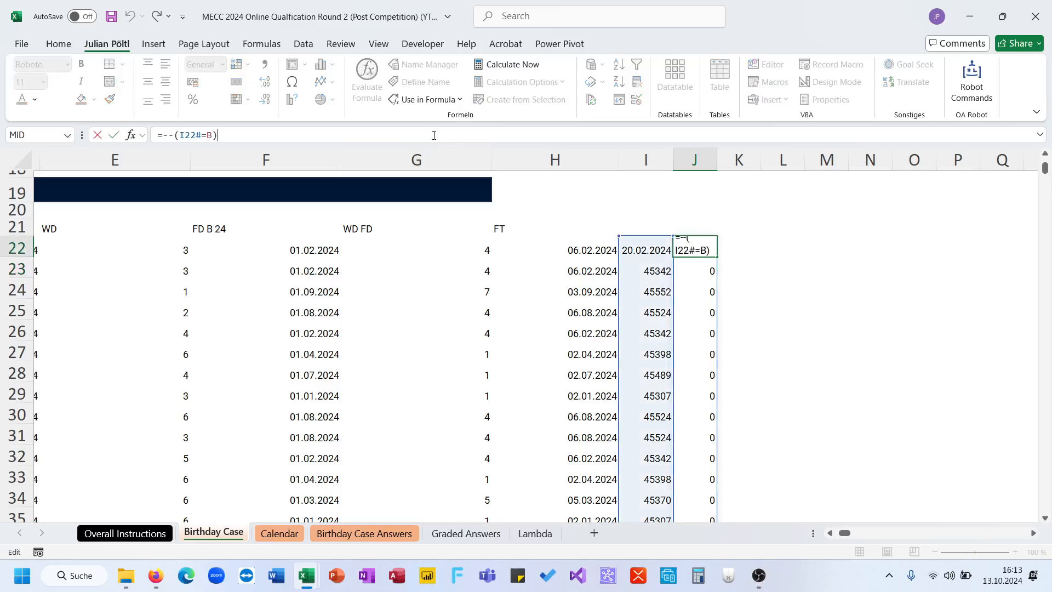
scroll(466, 325, left, 3)
scroll(465, 326, left, 3)
scroll(466, 325, right, 2)
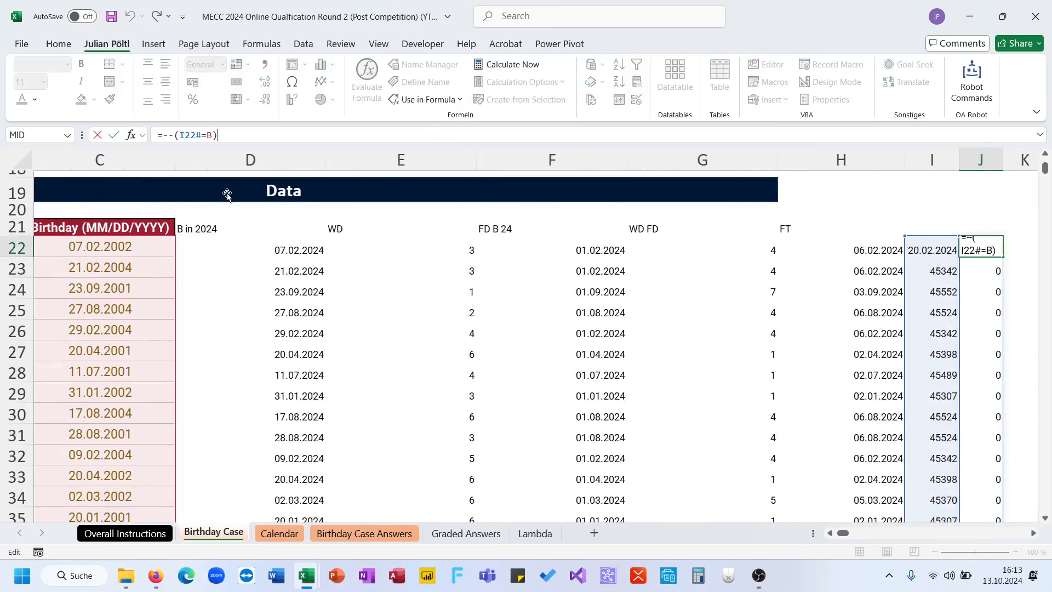
scroll(500, 273, left, 2)
scroll(514, 282, down, 2)
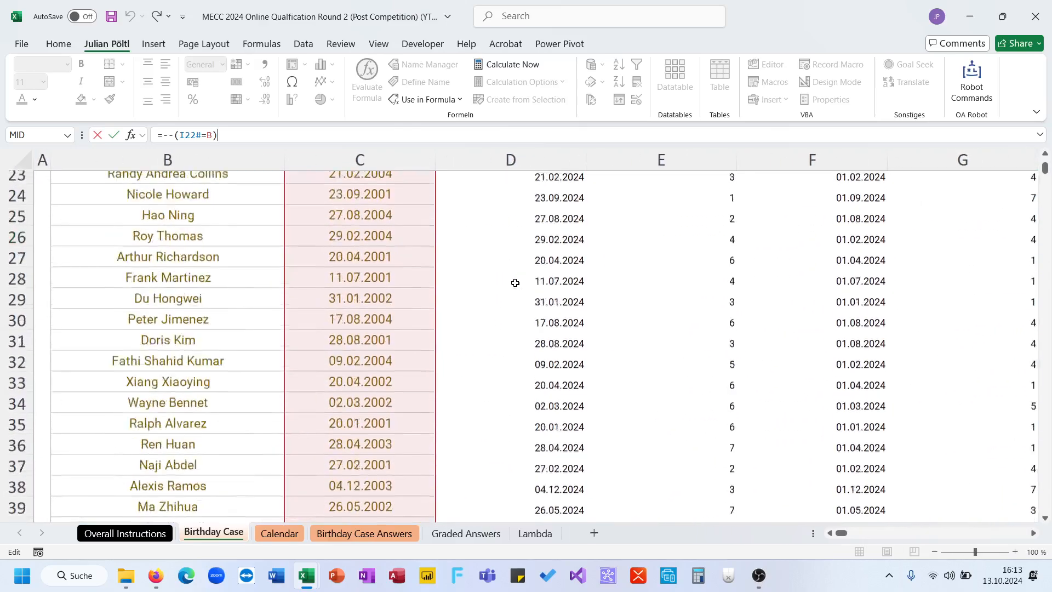
scroll(515, 282, up, 2)
scroll(516, 283, right, 3)
scroll(515, 283, left, 2)
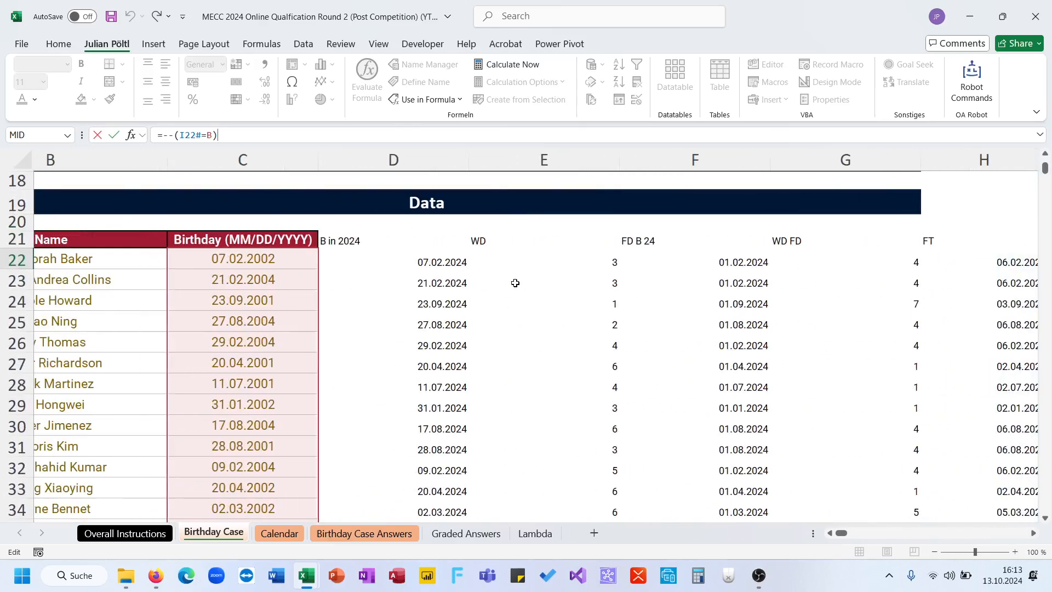
scroll(515, 283, right, 3)
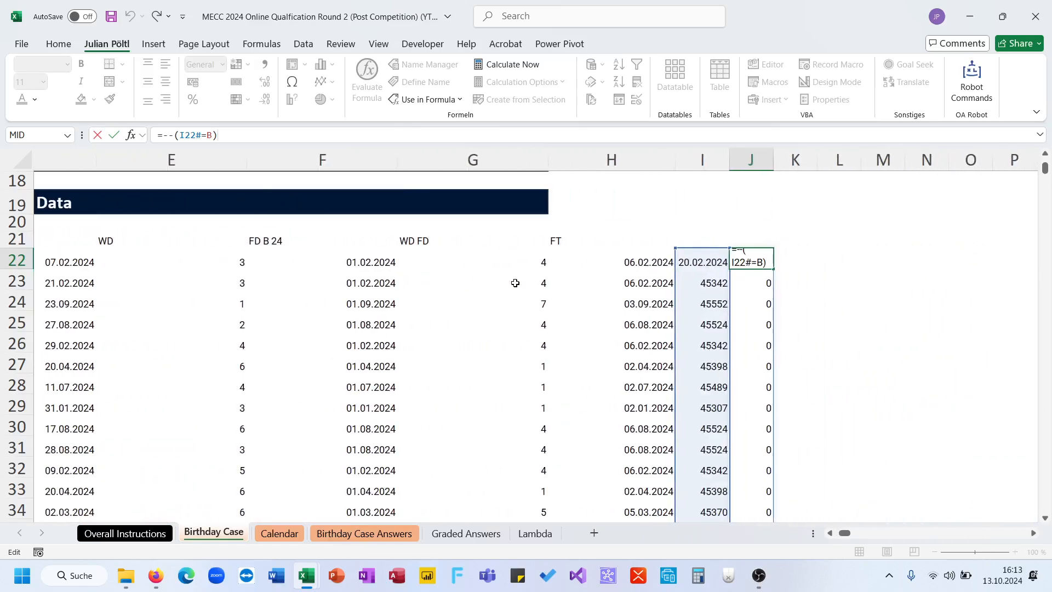
key(ctrl+Return)
key(ctrl+shift+Down)
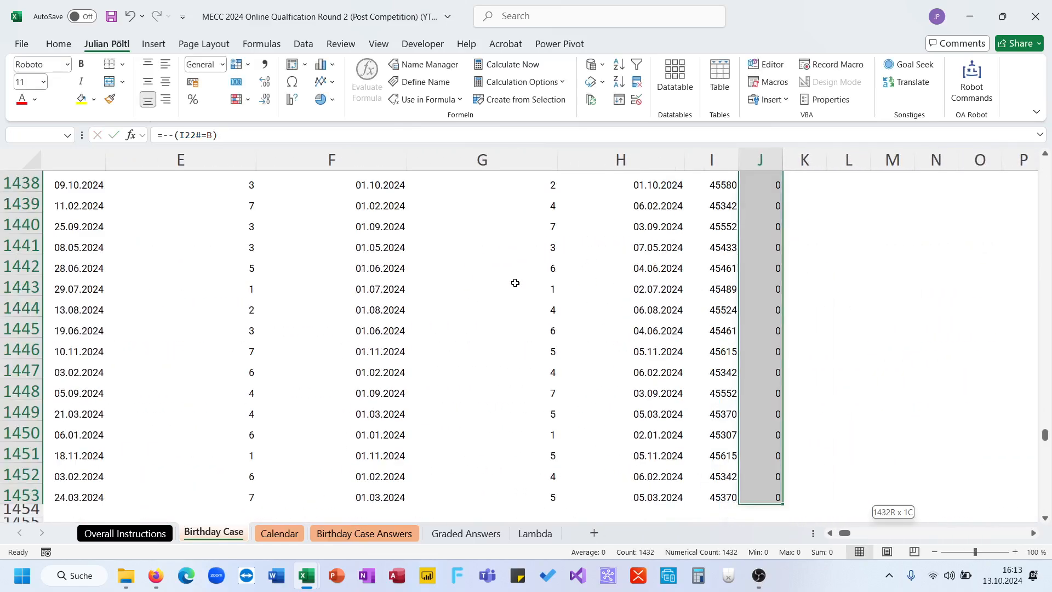
key(ctrl+shift+Up)
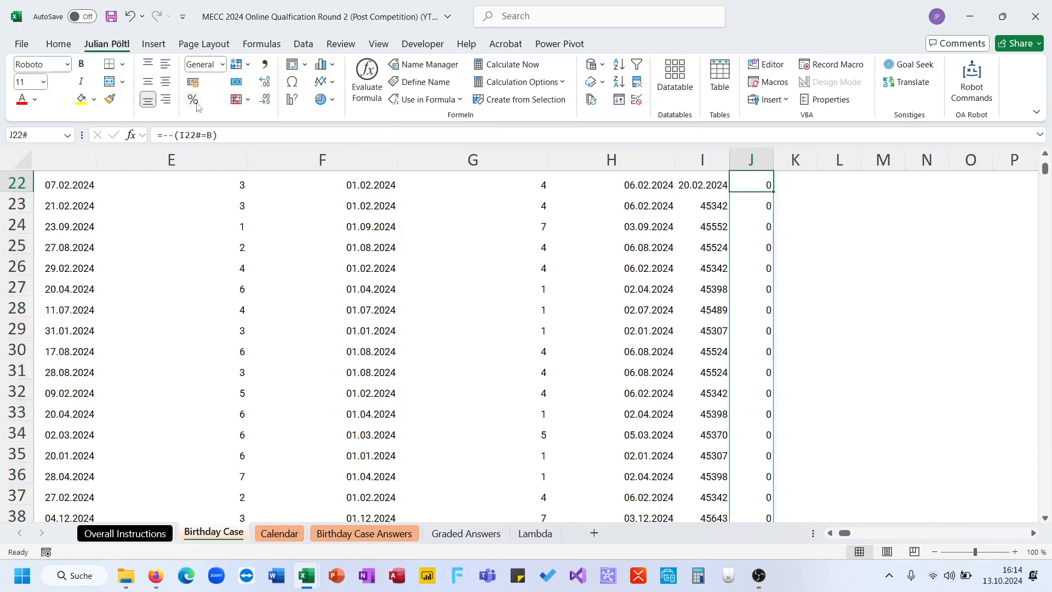
- Remove the double minus from the J22 formula, leaving =(I22#=B)
click(175, 137)
key(BackSpace)
key(BackSpace)
key(ctrl+Return)
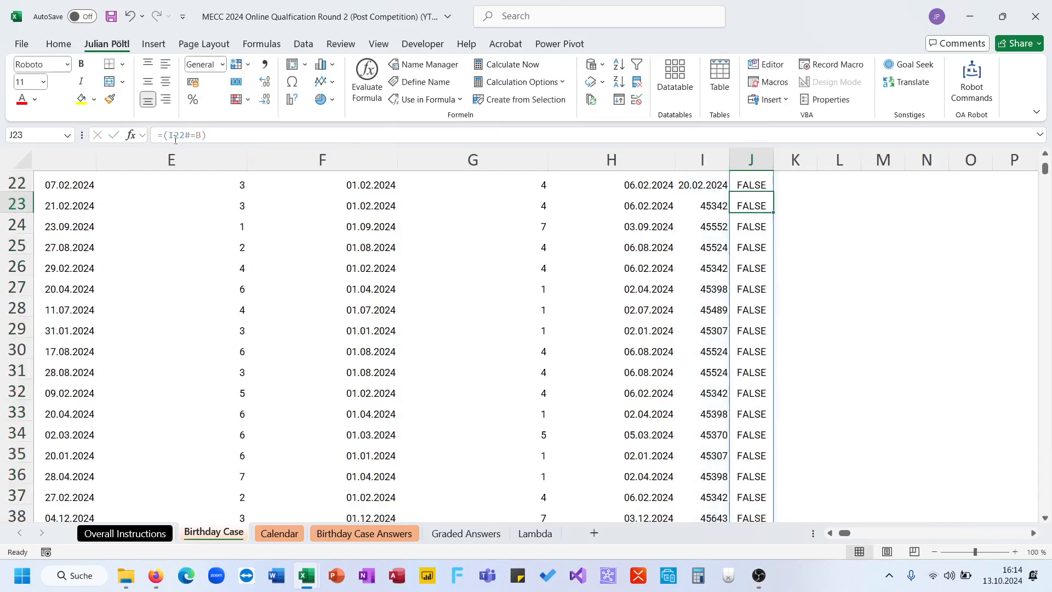
- Test the comparison by setting the first birthday in C22 to the third-Tuesday date in I22, and undo that entry
scroll(321, 218, left, 3)
scroll(323, 219, up, 1)
click(218, 220)
scroll(208, 219, right, 1)
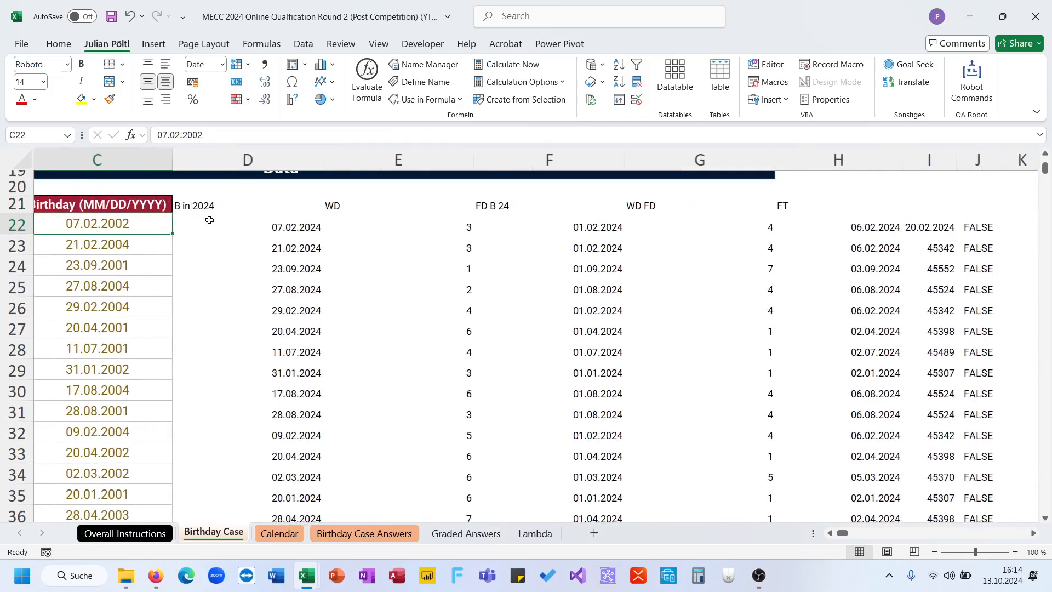
text(20.0)
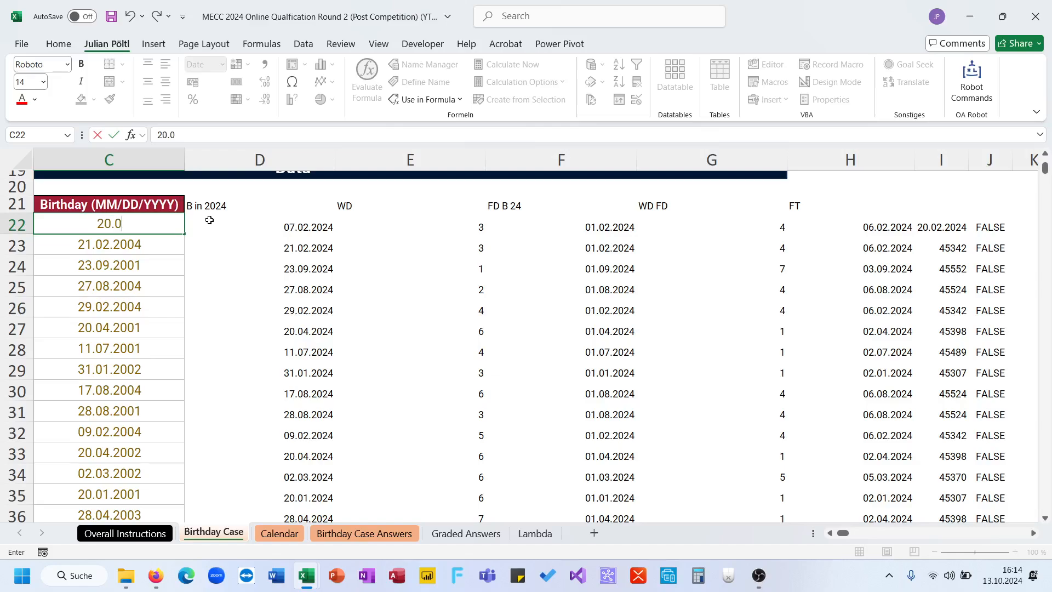
text(2.2024)
key(Return)
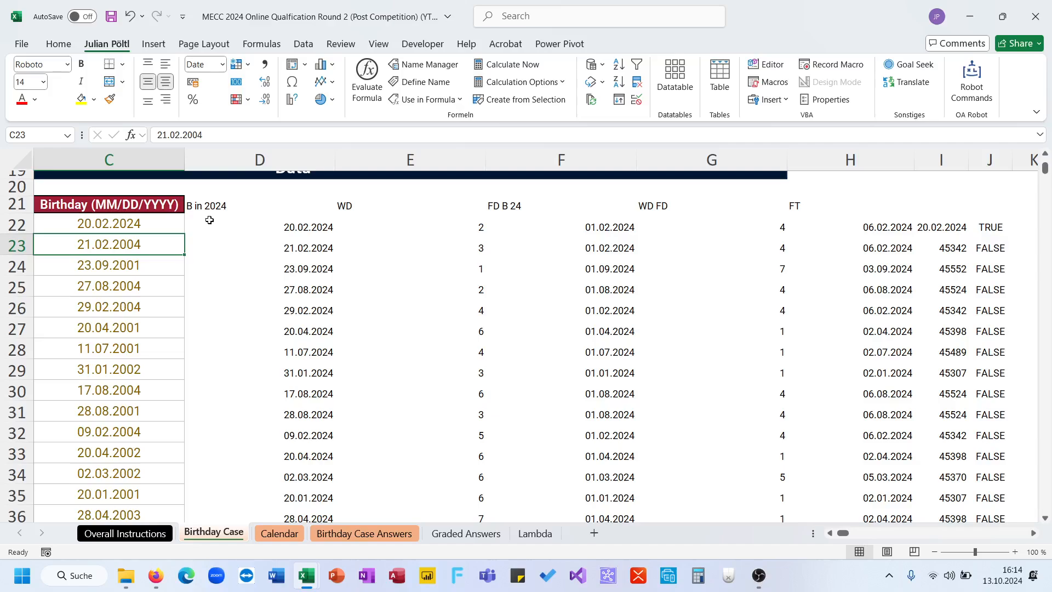
key(ctrl+z)
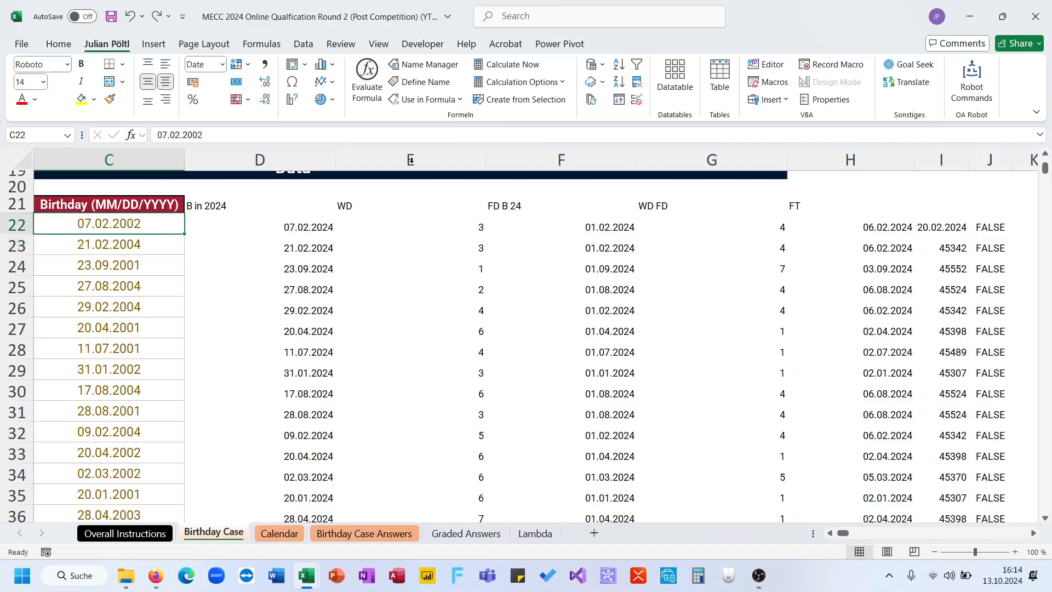
- Replace the reference B in the J22 comparison with the name TTF, giving =(I22#=TTF)
click(981, 228)
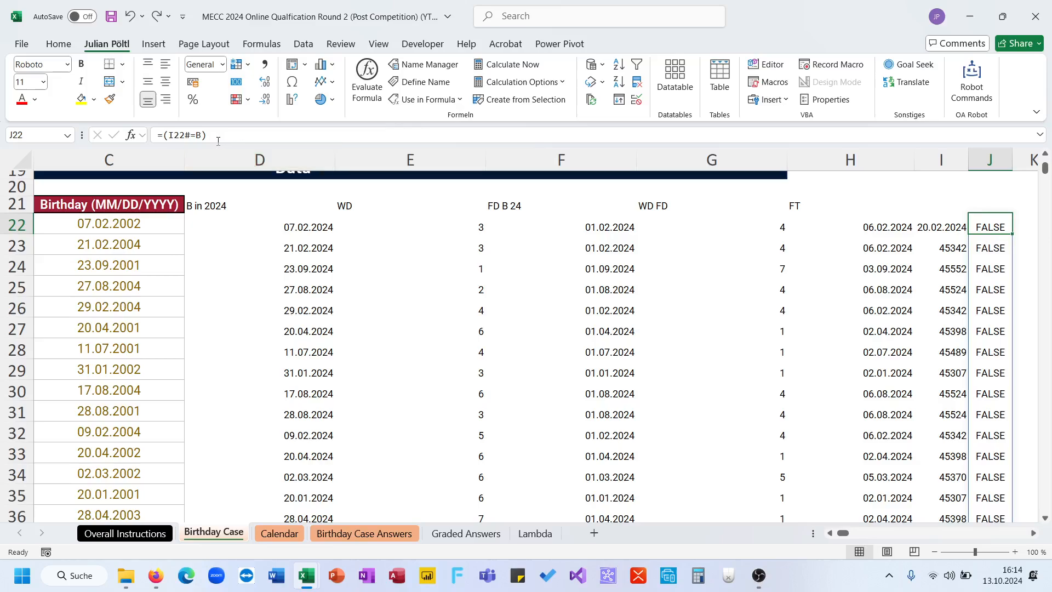
double_click(200, 135)
text(tt)
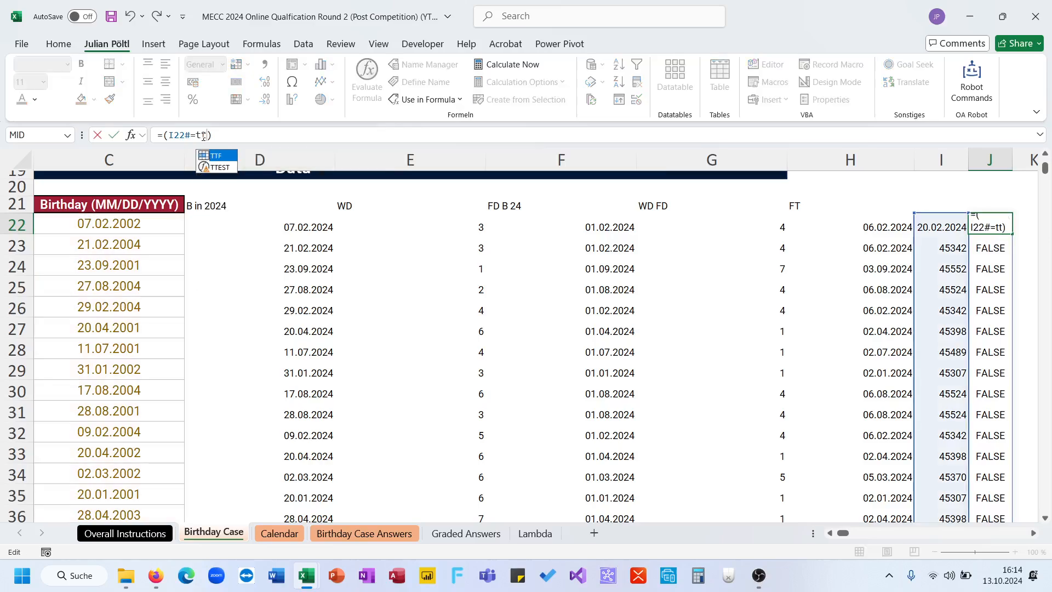
key(Tab)
key(Return)
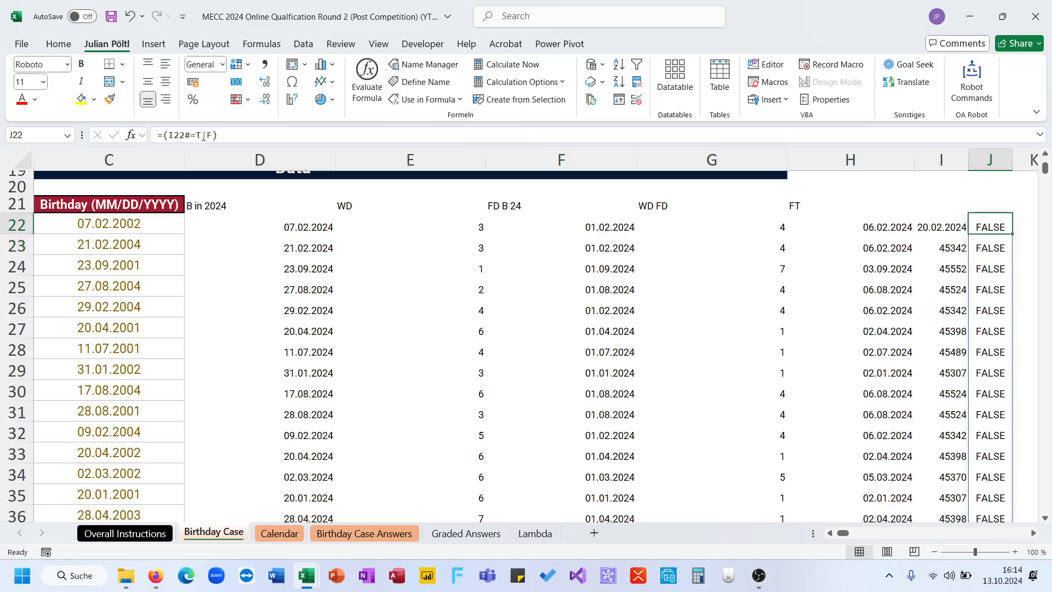
- Add a double minus to the J22 formula, making it =--(I22#=TTF), and select its whole spilled range to check the sum
click(162, 136)
text(--)
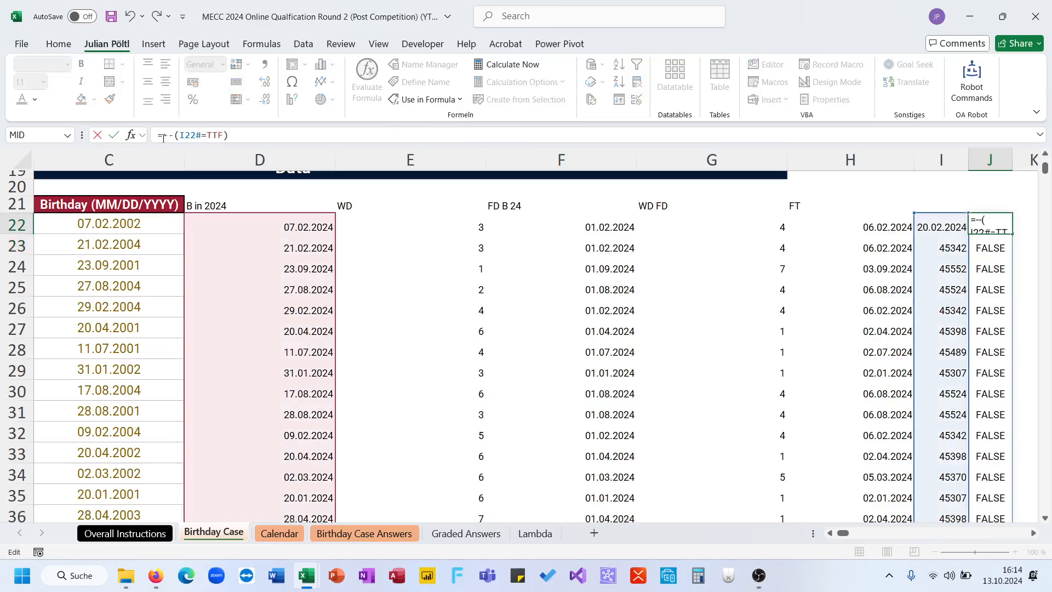
key(Return)
key(Up)
key(ctrl+shift+Down)
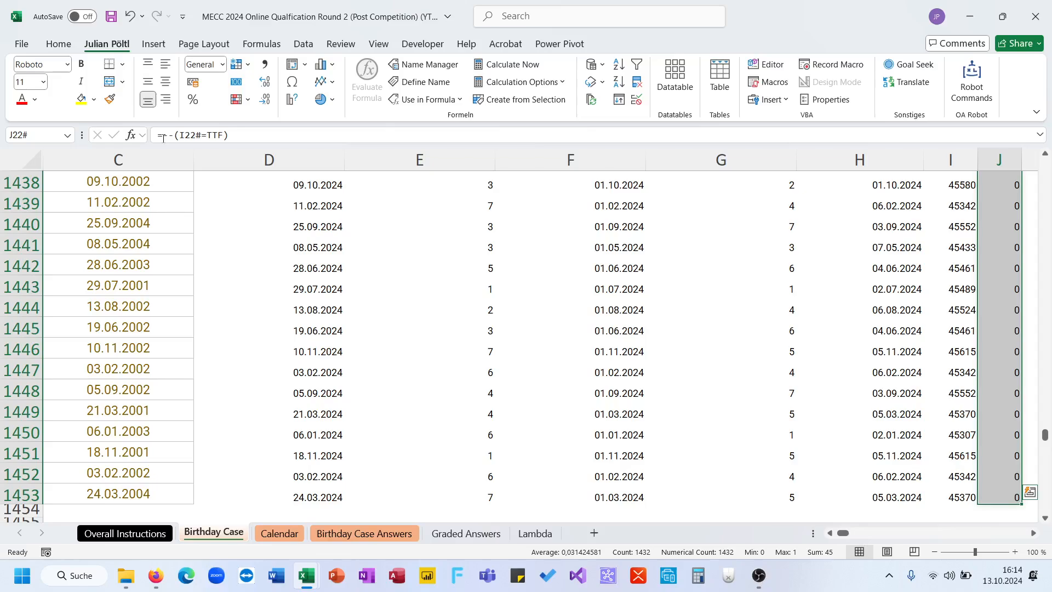
- Choose 45 as the answer to question 4 on the Birthday Case Answers sheet
click(318, 532)
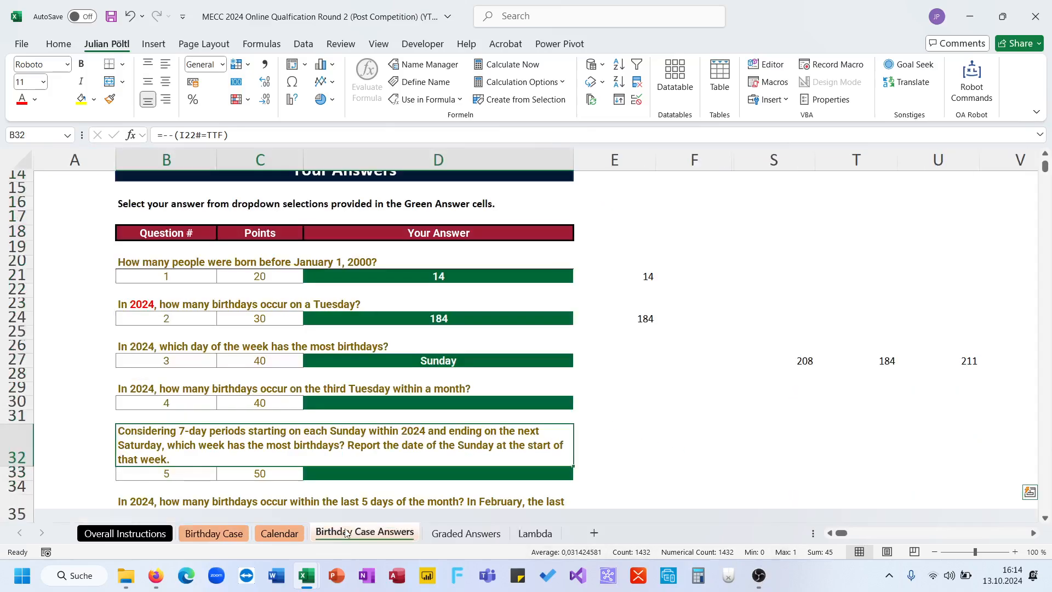
click(508, 404)
click(581, 407)
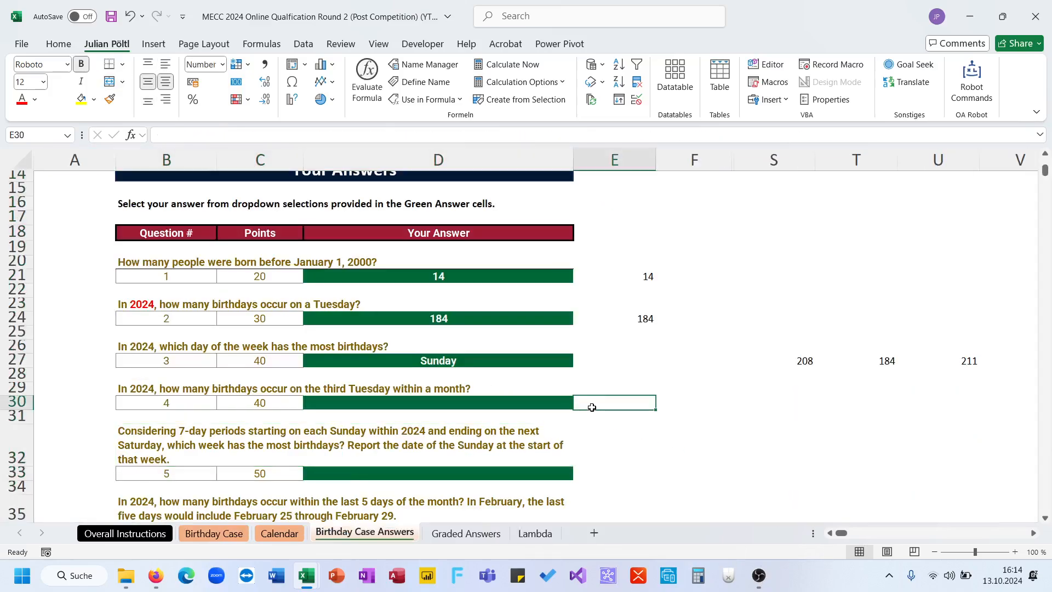
click(564, 406)
click(580, 404)
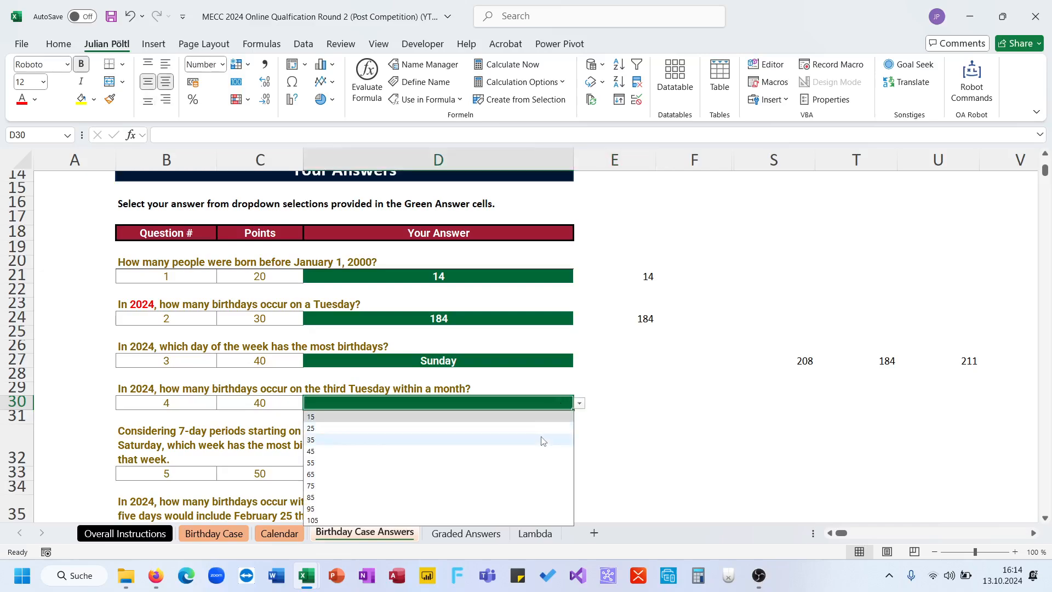
click(538, 452)
click(629, 432)
- Read question 5 about the 7-day periods starting on Sundays, and check the entered birthday answers on the Graded Answers sheet
scroll(630, 431, down, 2)
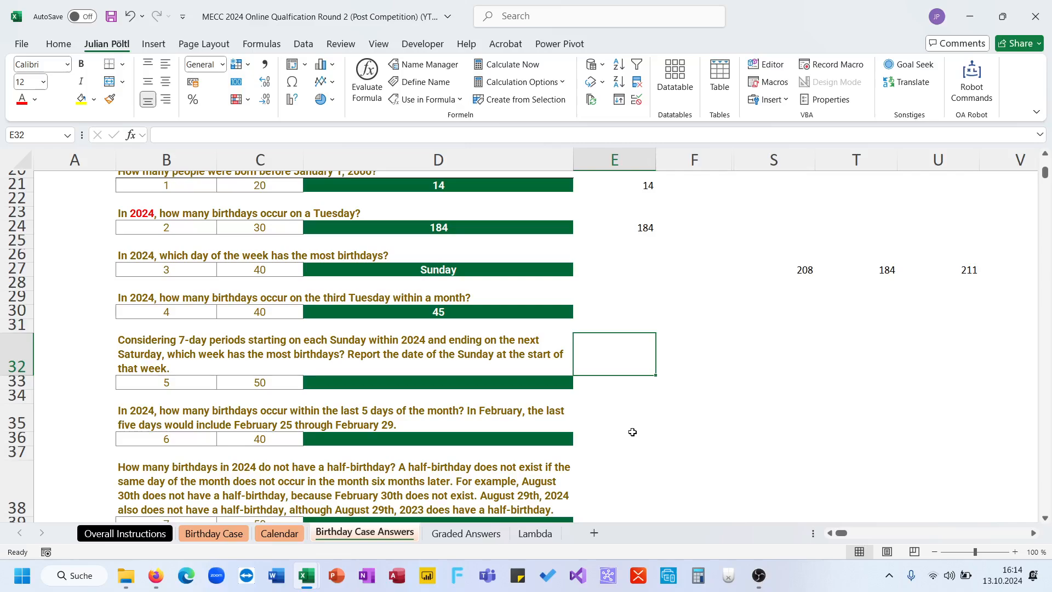
click(615, 385)
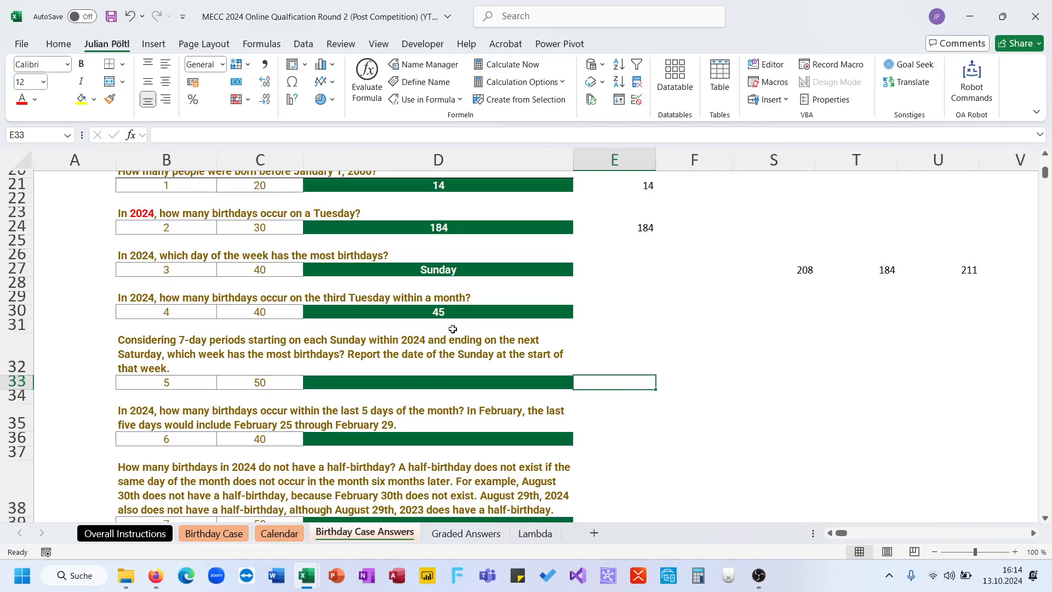
click(408, 342)
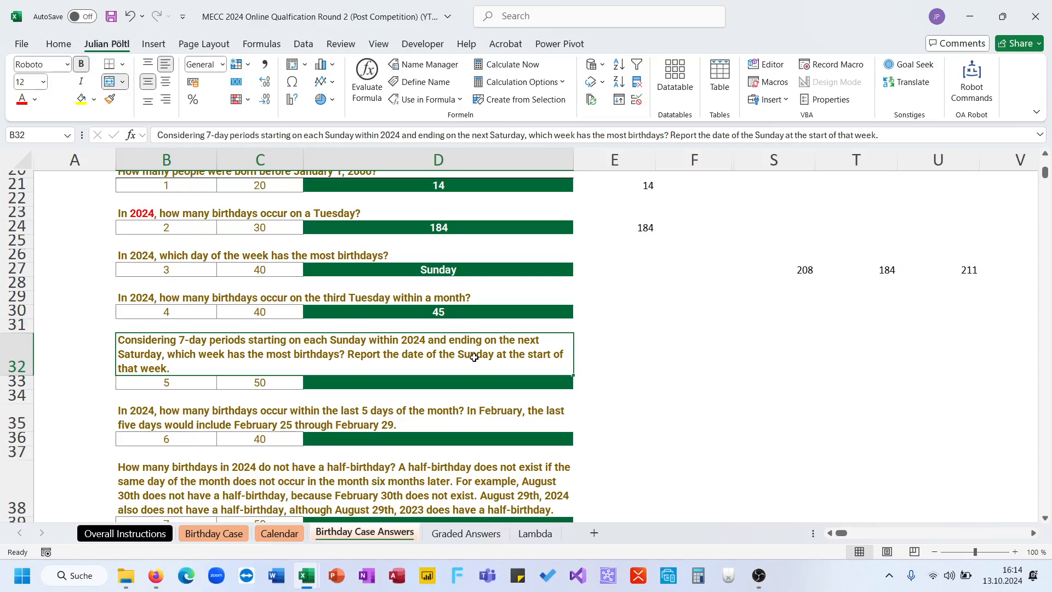
click(466, 532)
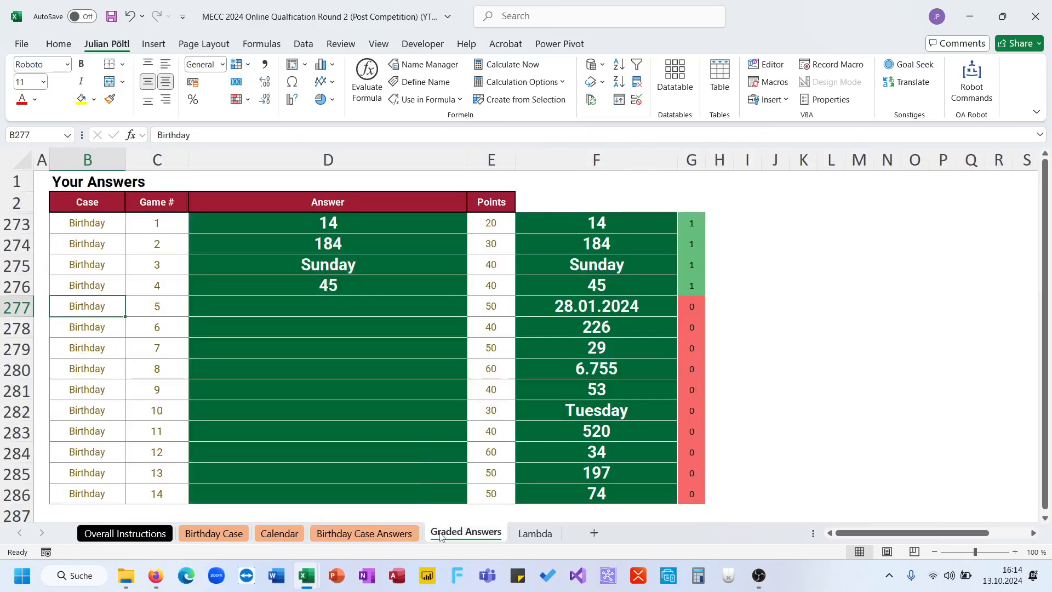
click(394, 535)
click(793, 359)
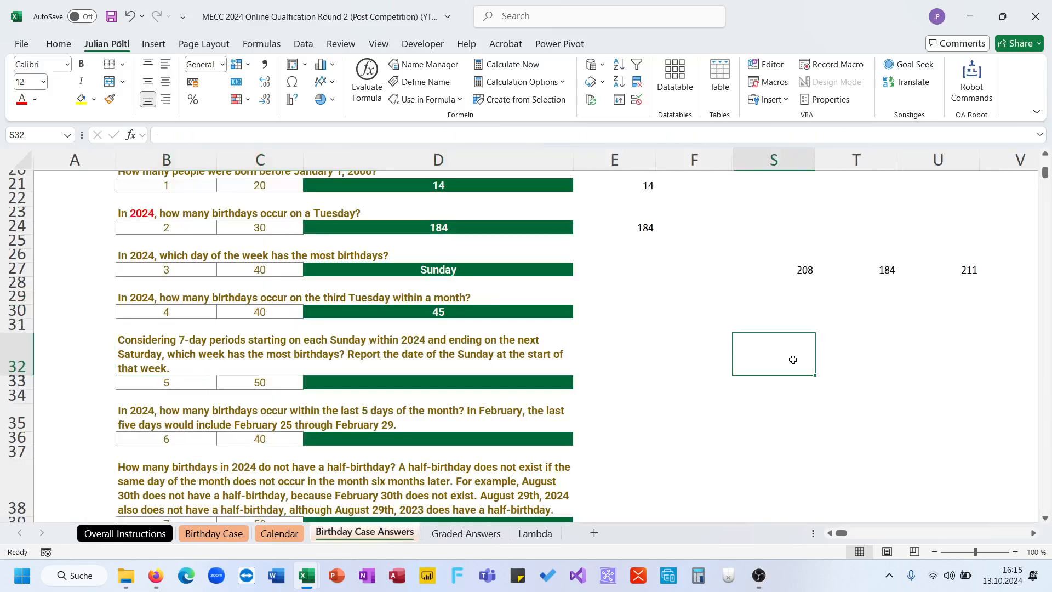
text(=)
text(SEQ)
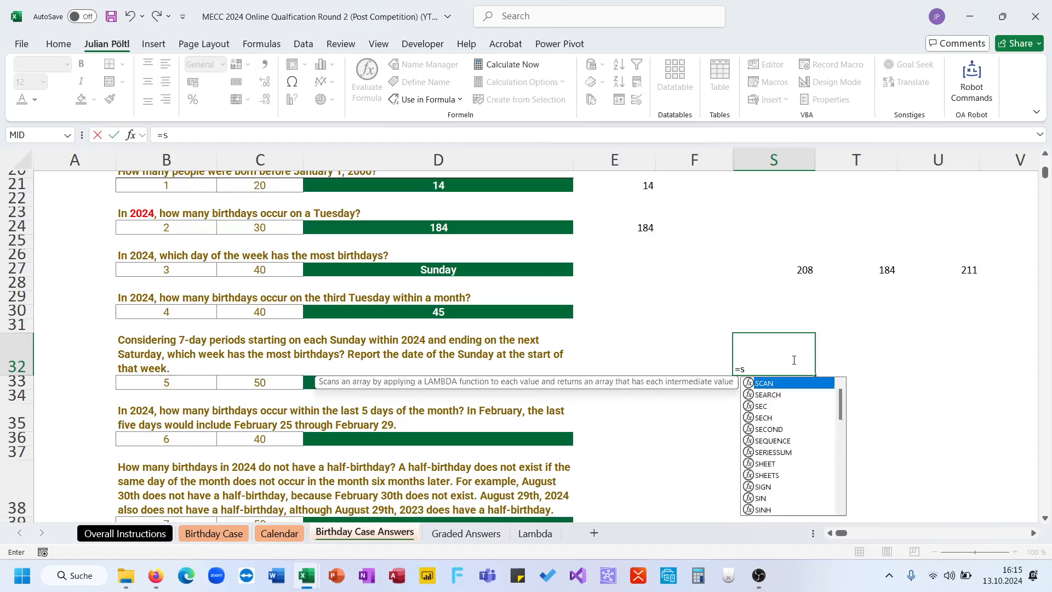
key(Tab)
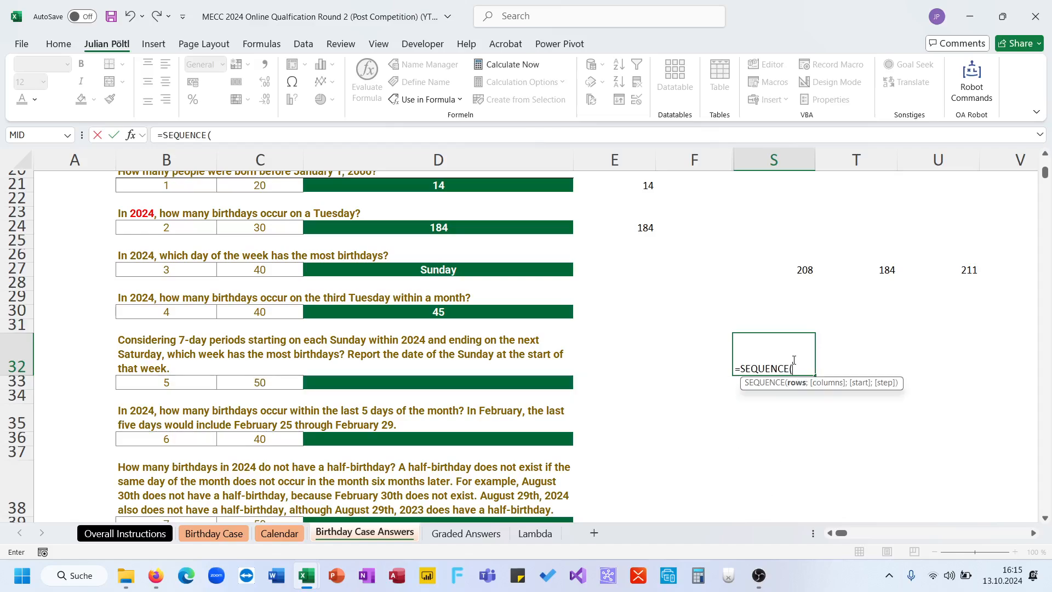
text(50;)
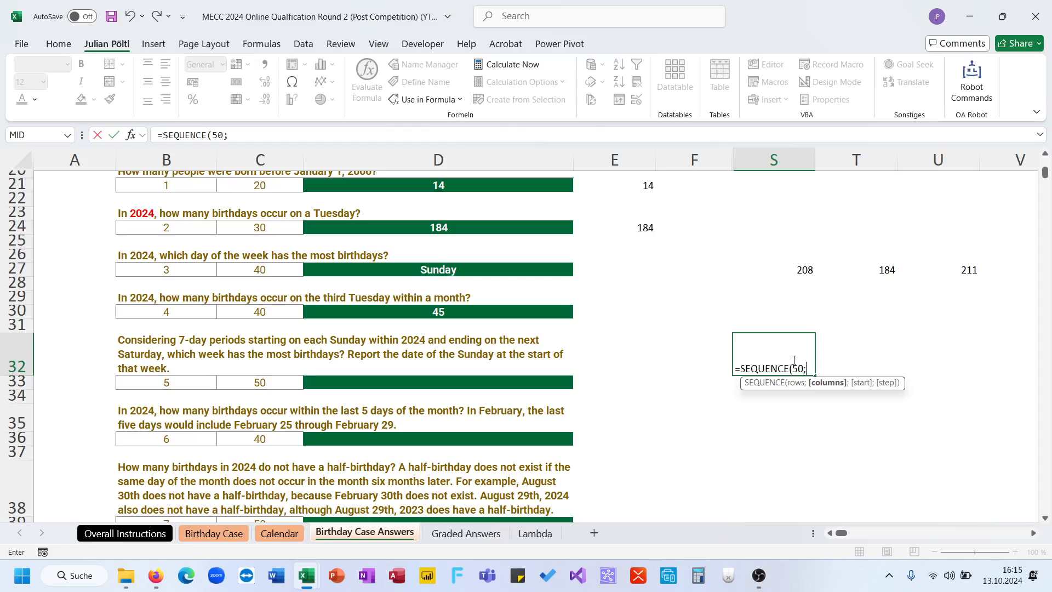
text(;DATE()
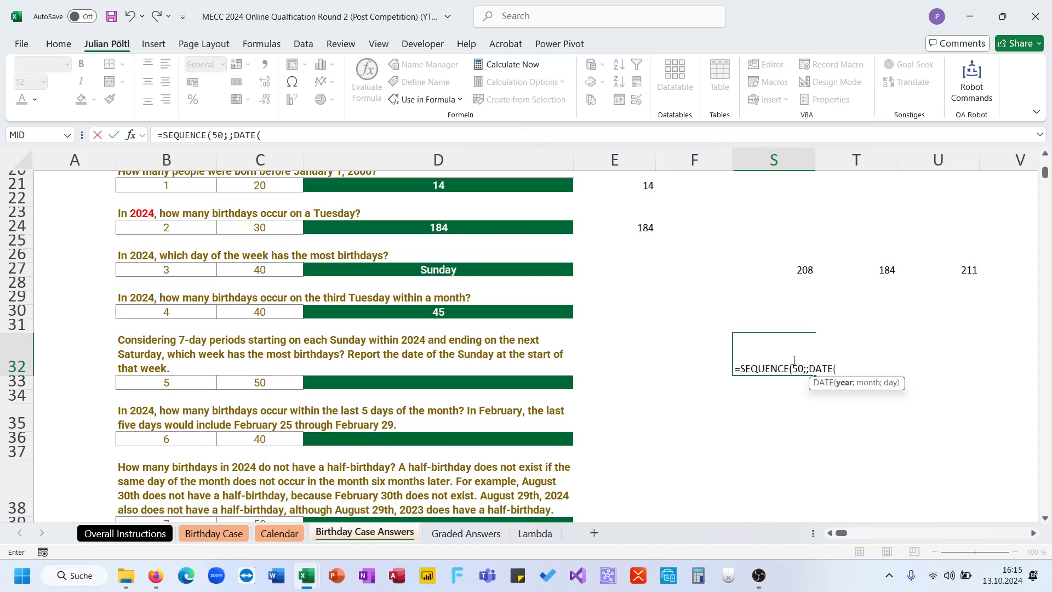
key(Escape)
- Enter the date 01.01.2024 in cell S31 of the Birthday Case Answers sheet
click(783, 326)
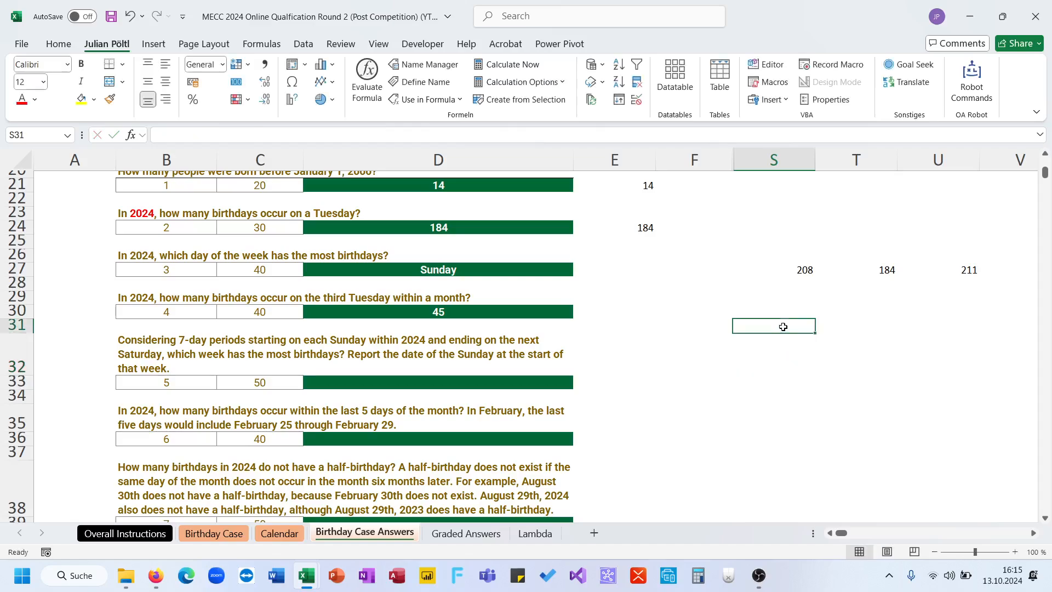
text(=)
key(BackSpace)
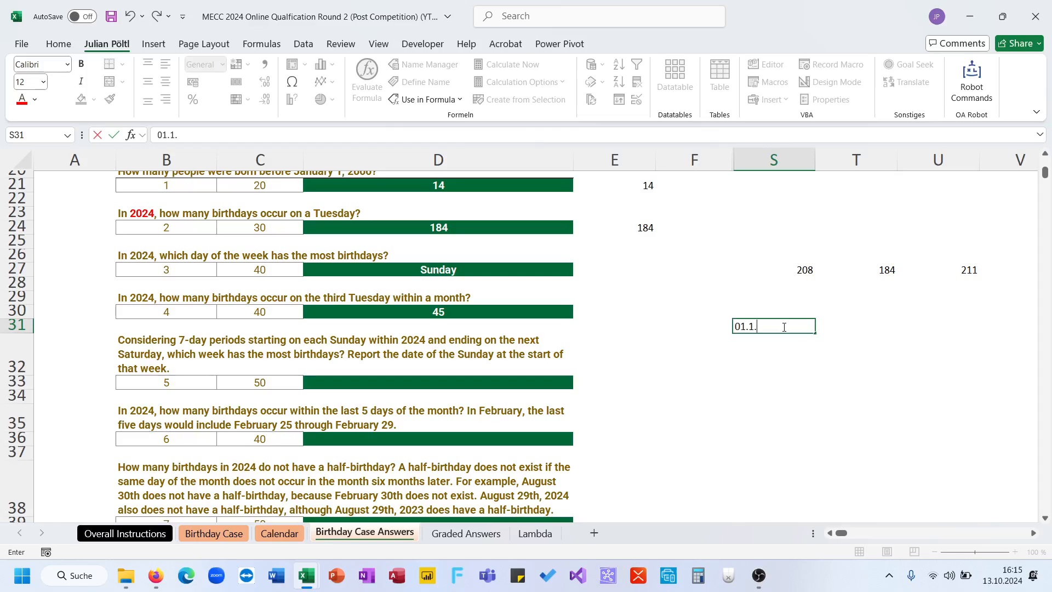
text(01.1.1)
key(BackSpace)
text(245)
key(BackSpace)
key(Return)
- Format the date in S31 as a long date and fit column S to its content
click(784, 327)
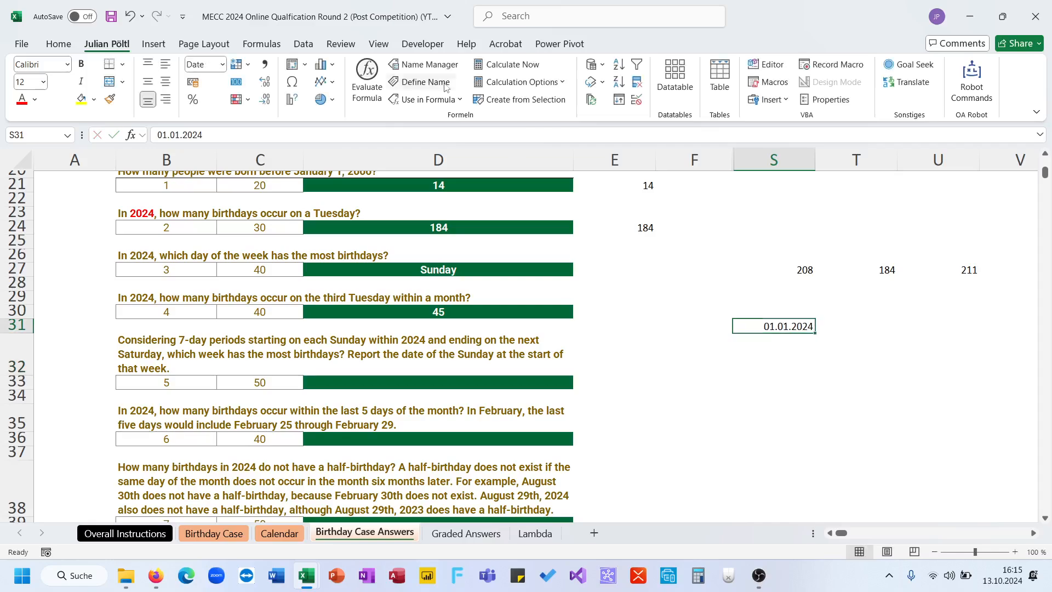
click(222, 65)
click(247, 258)
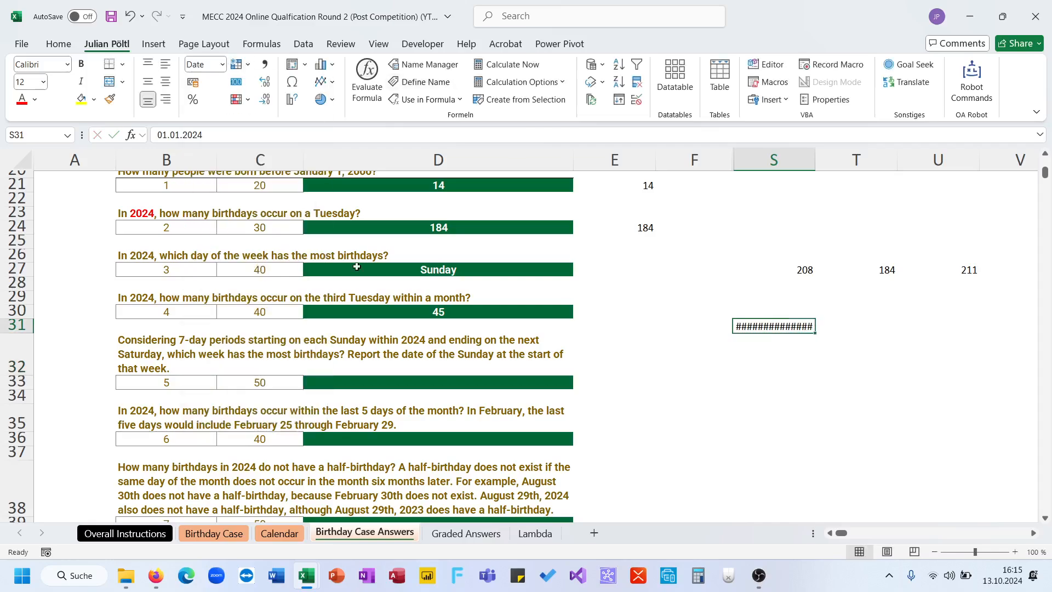
double_click(815, 160)
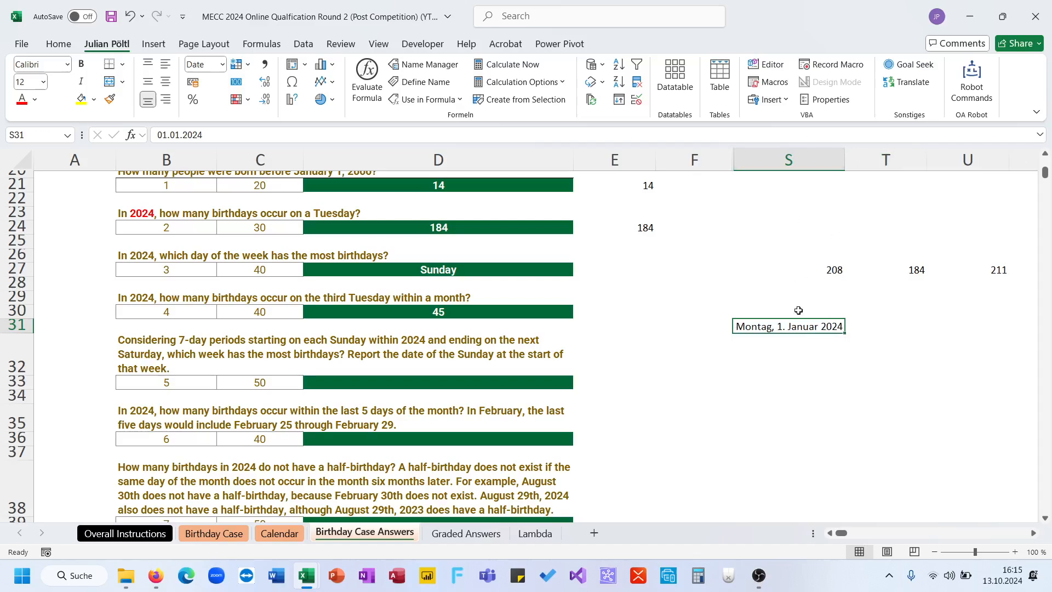
- Generate 50 weekly dates from January 7, 2024 in S32 with =SEQUENCE(50;;DATE(2024;1;7);7)
click(794, 339)
text(=SEQUENCE()
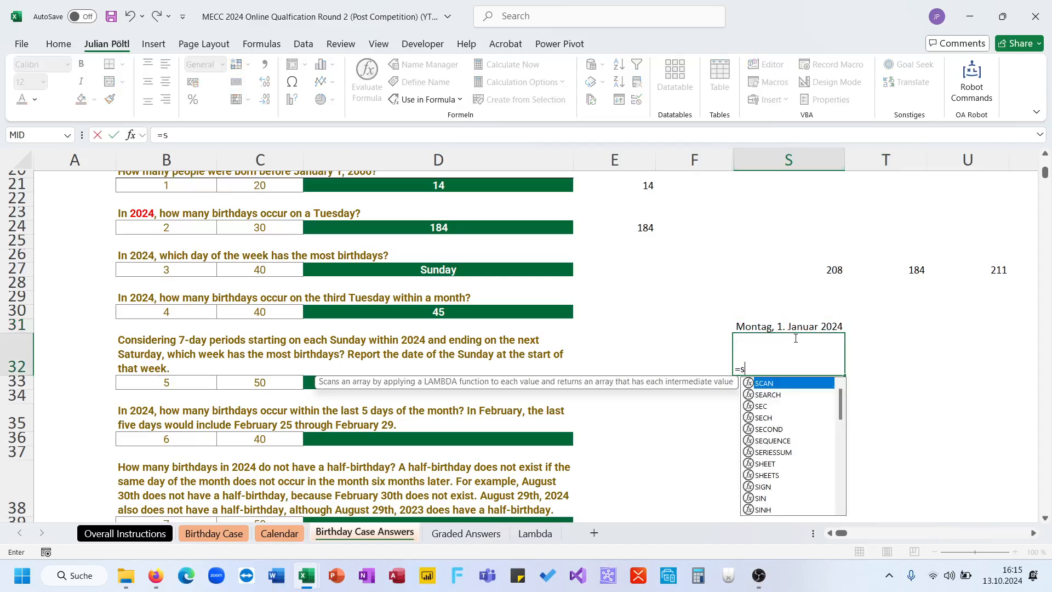
text(50;;dat)
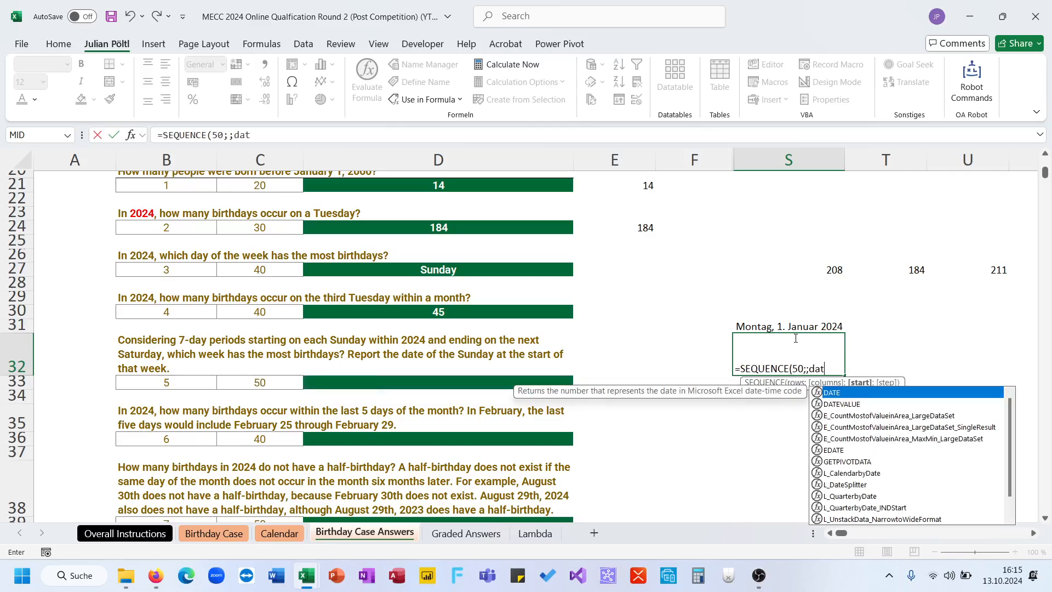
key(Tab)
text(22)
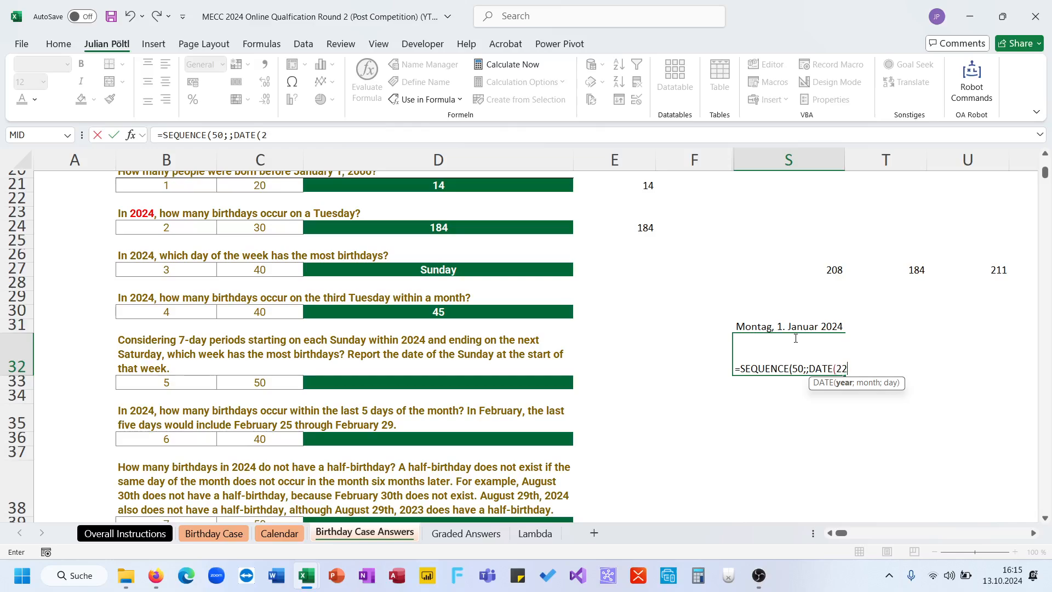
key(BackSpace)
text(024;)
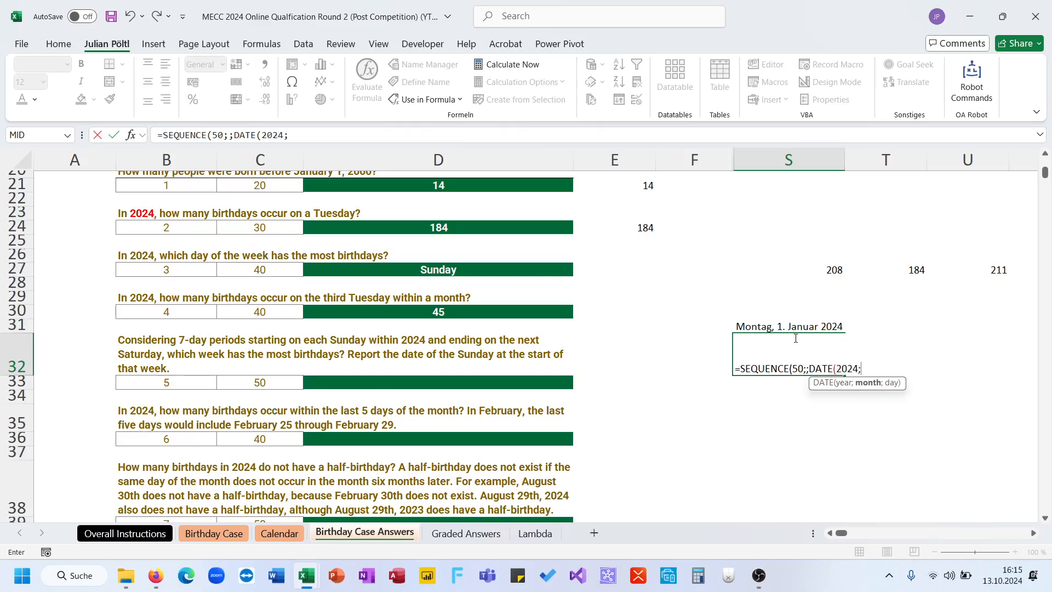
text(1;7);)
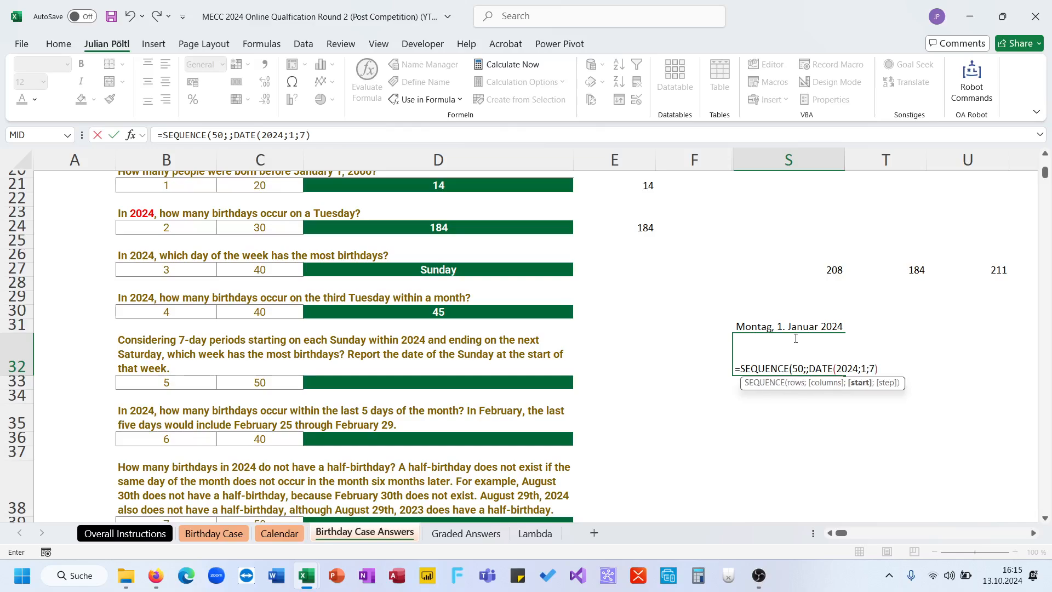
text(7))
key(ctrl+Return)
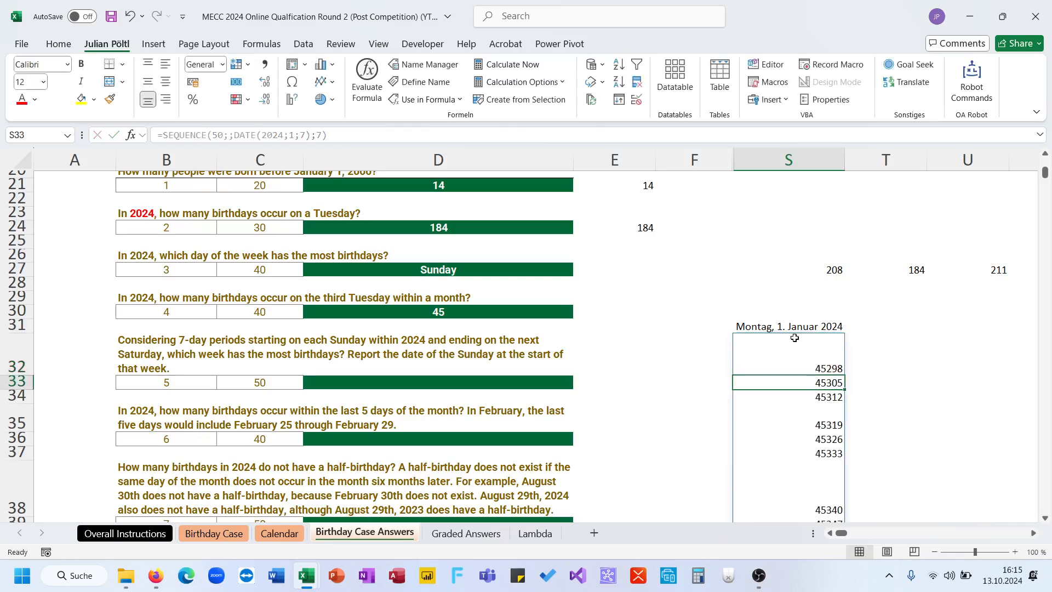
- Make the S32 date sequence run across columns by changing the formula to =SEQUENCE(;50;DATE(2024;1;7);7)
click(225, 134)
key(BackSpace)
key(BackSpace)
key(Right)
text(50)
key(ctrl+Return)
- Format the whole spilled row of Sunday dates starting in S32 as long dates
key(ctrl+shift+Right)
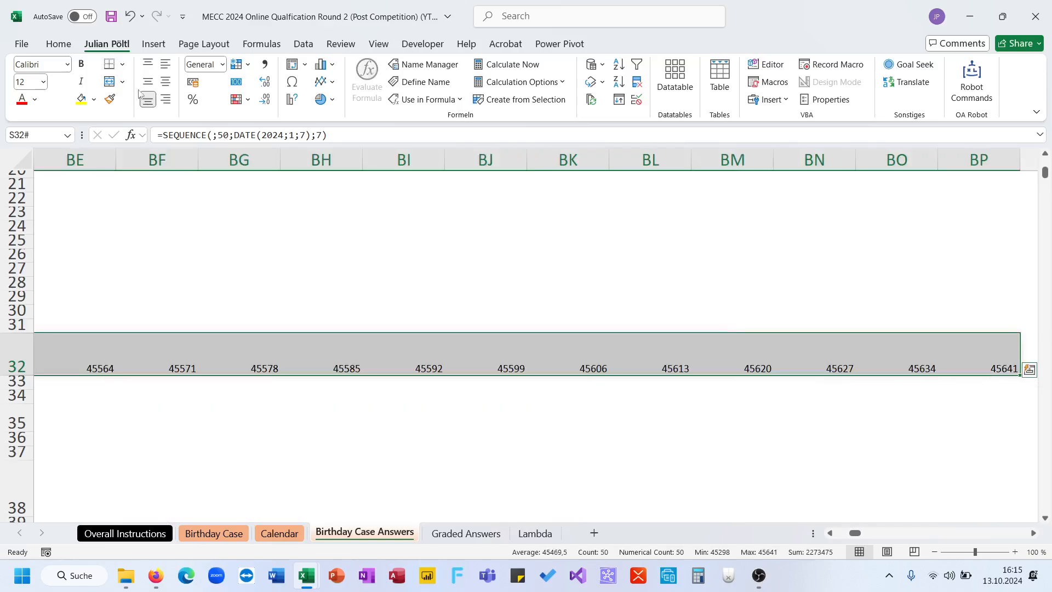
click(222, 64)
click(289, 258)
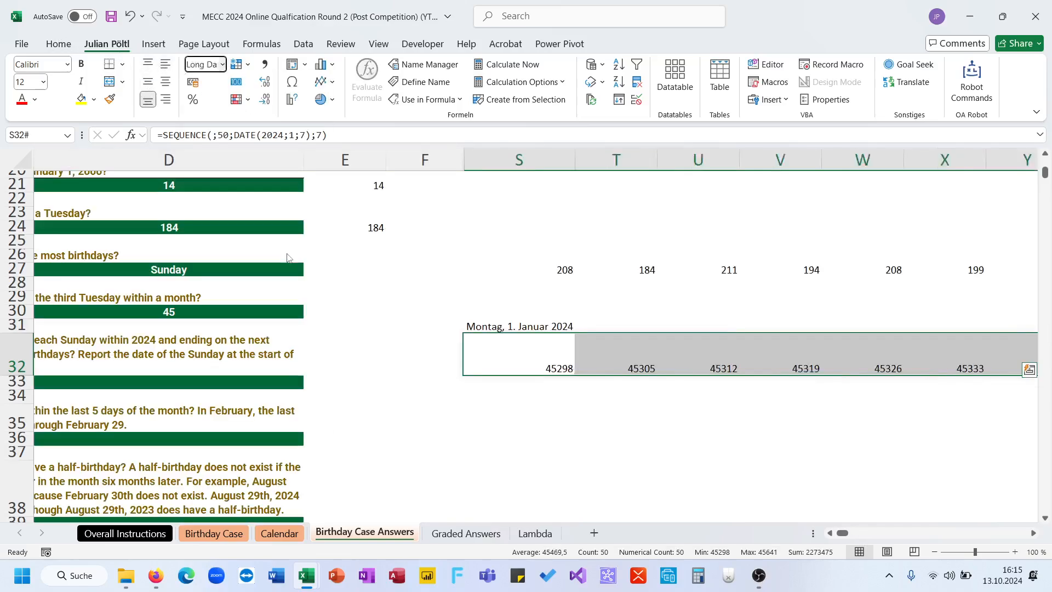
- Begin a formula in S33 that counts the rows of a filtered TTF list, starting with =ROWS(FILTER(TTF
click(539, 387)
text(=)
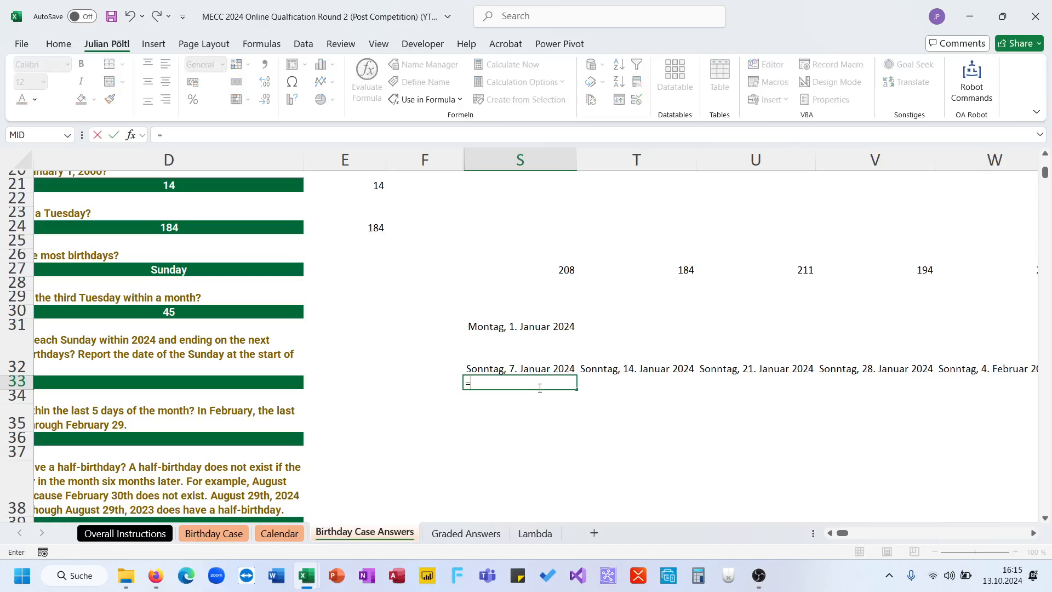
text(FILTER(ttb)
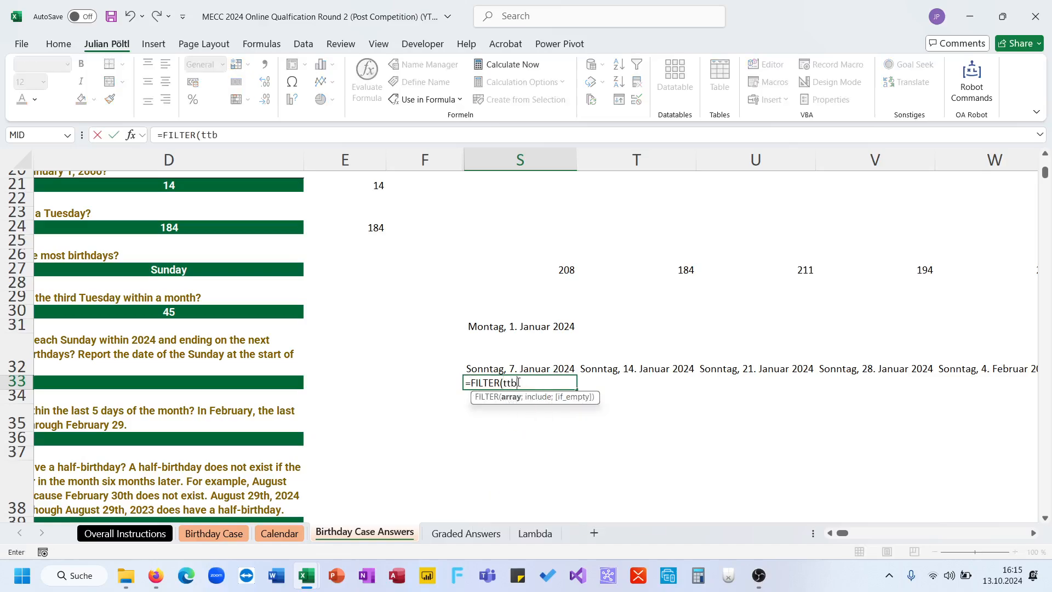
key(BackSpace)
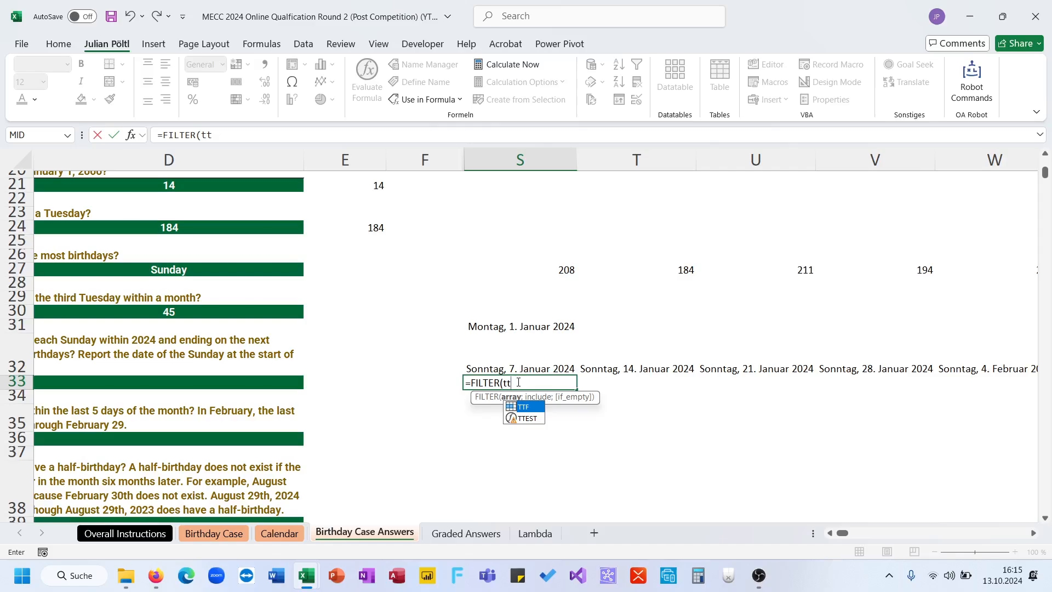
key(Tab)
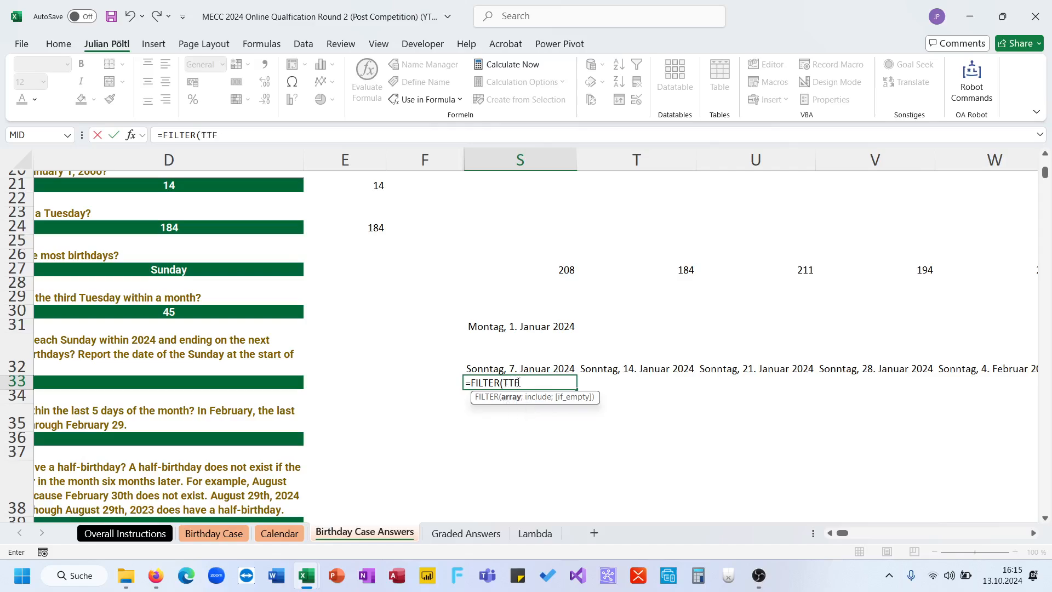
click(163, 136)
text(rows)
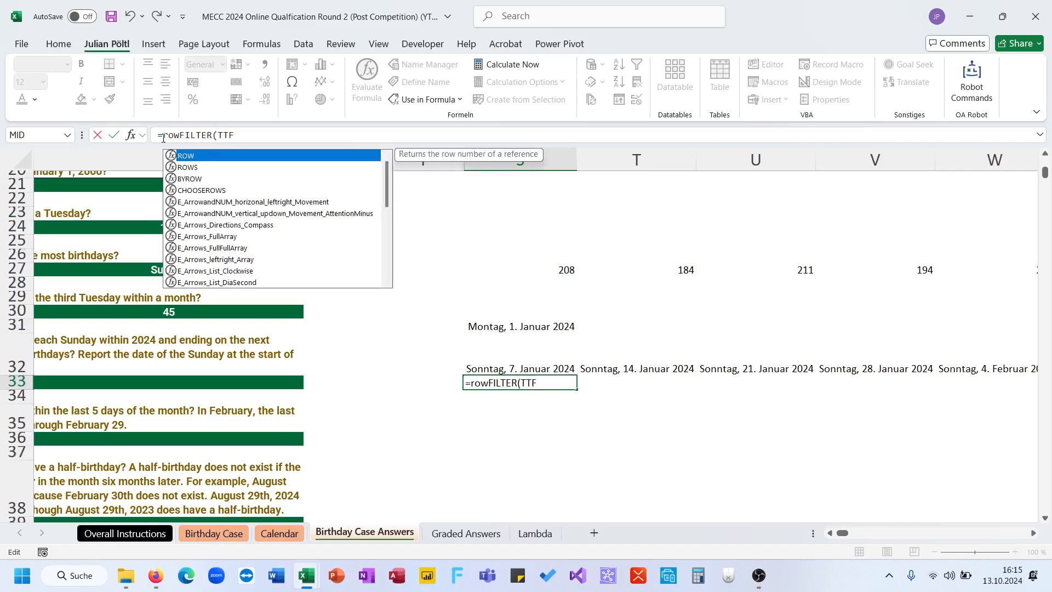
text(()
click(262, 135)
- Add the first filter condition to the S33 formula, keeping dates on or after that week's Sunday with (TTF>=S32)
text(;tt)
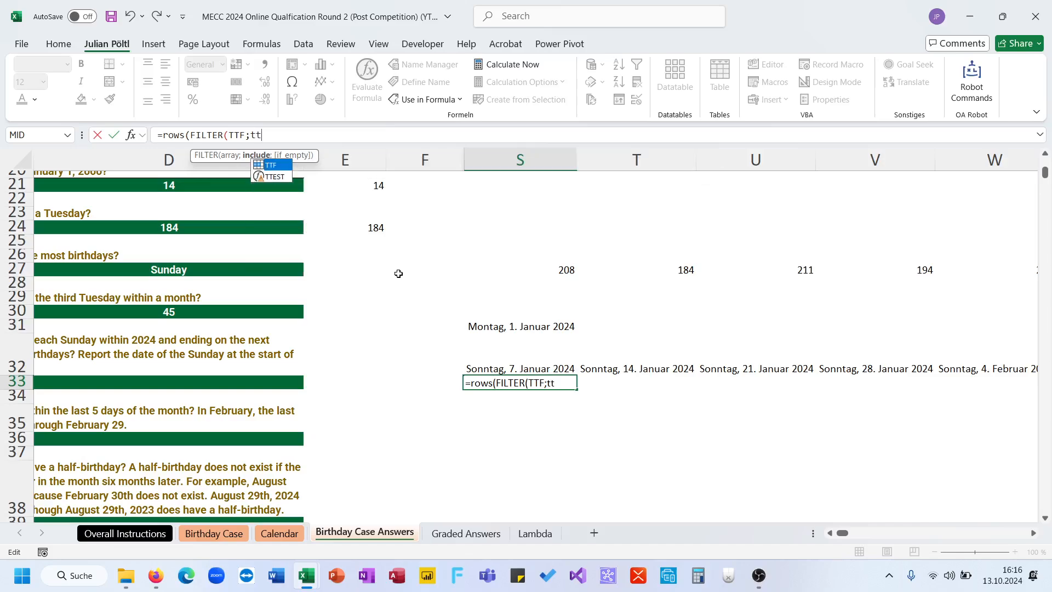
text(f<)
key(BackSpace)
text(>=)
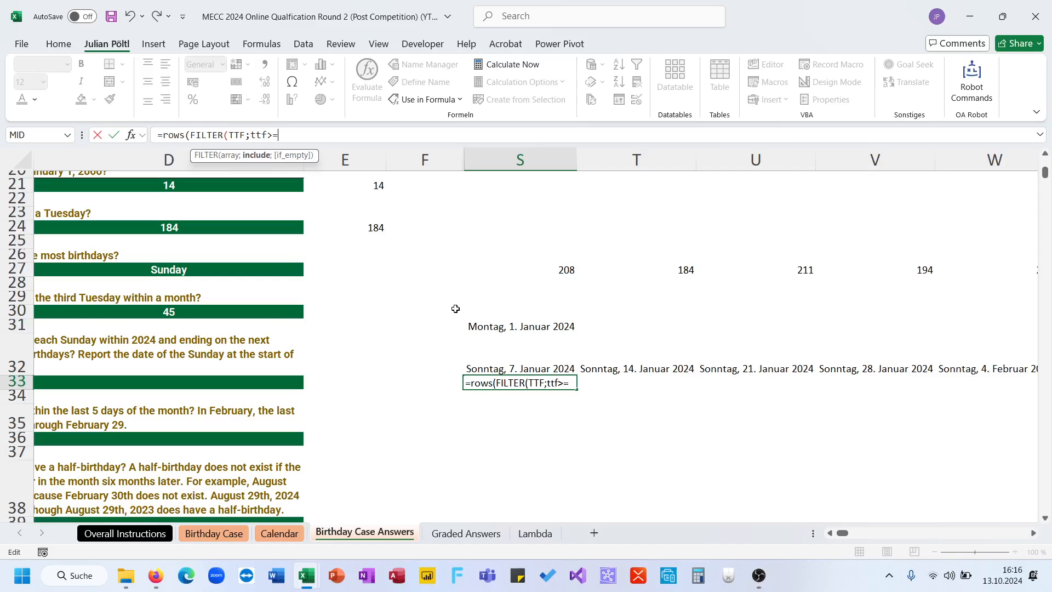
click(512, 367)
text())
click(251, 134)
text((*tt)
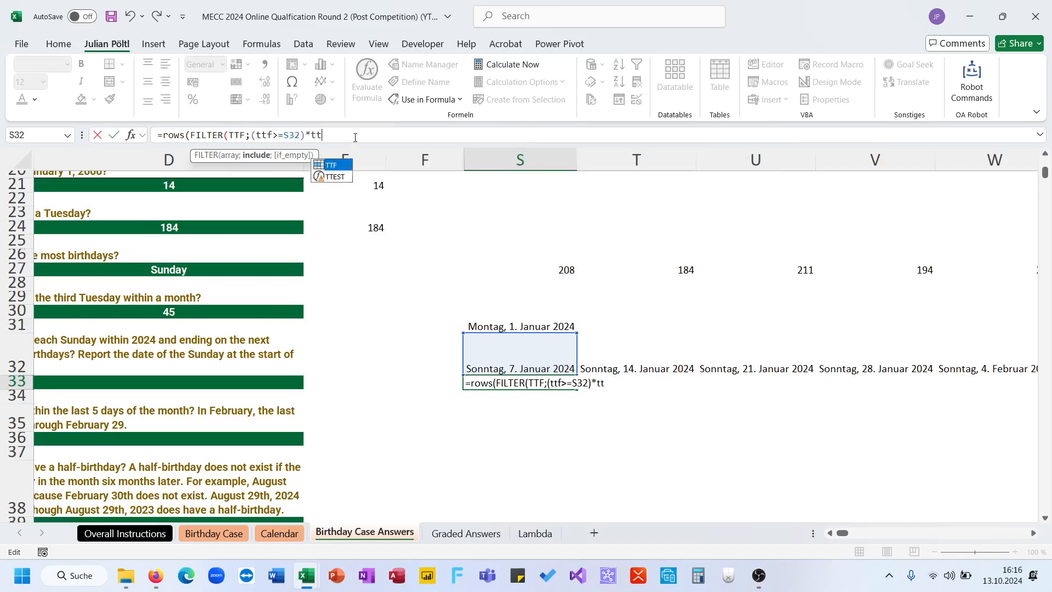
text(f<)
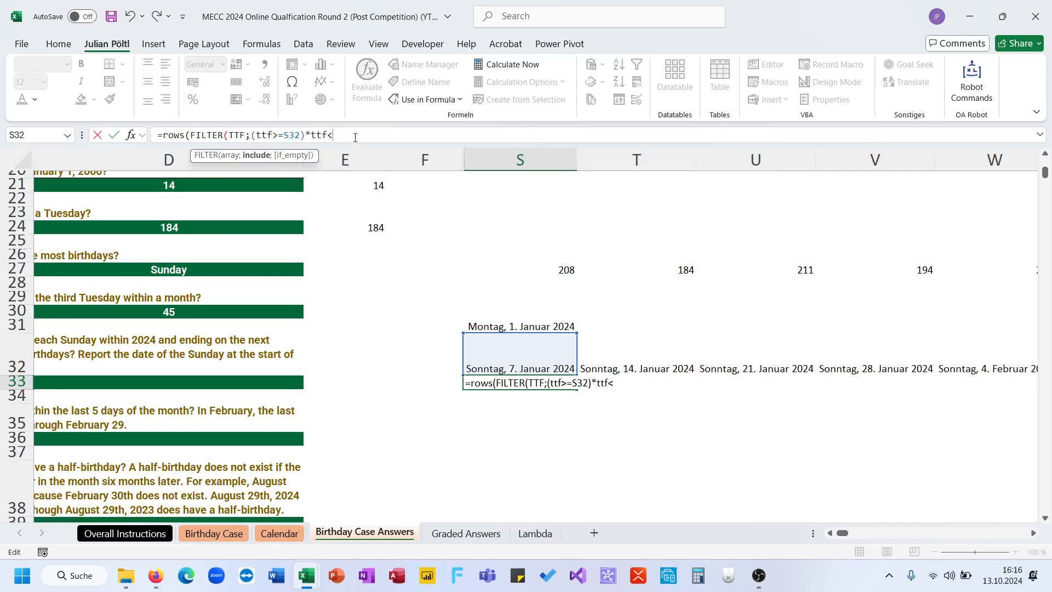
- Complete S33 with a condition for dates before the next Sunday: =ROWS(FILTER(TTF;(TTF>=S32)*(TTF<T32)))
click(605, 363)
text())
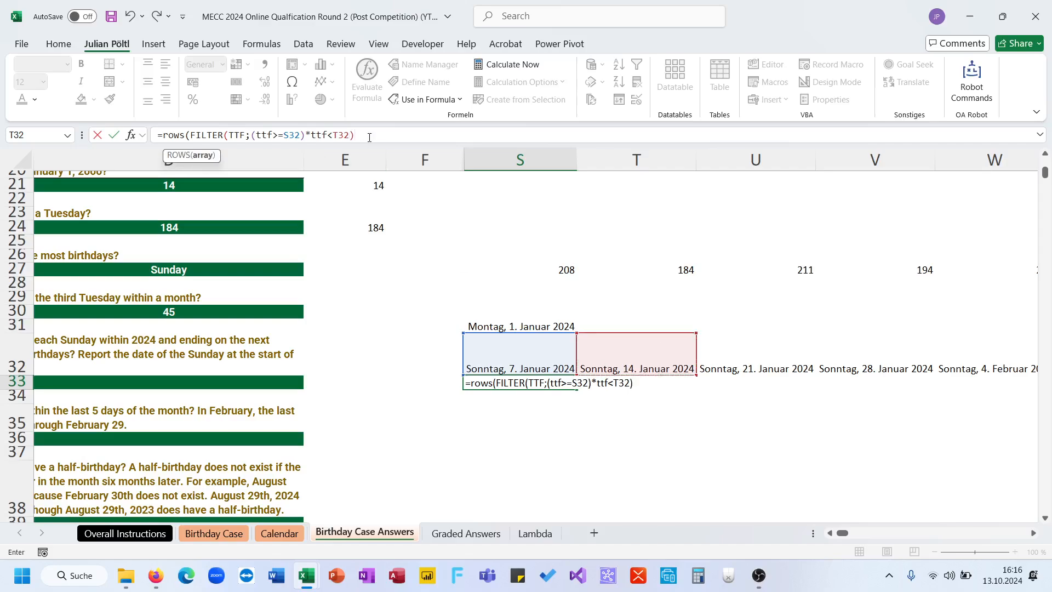
click(314, 137)
text(()
click(395, 137)
text())
key(ctrl+Return)
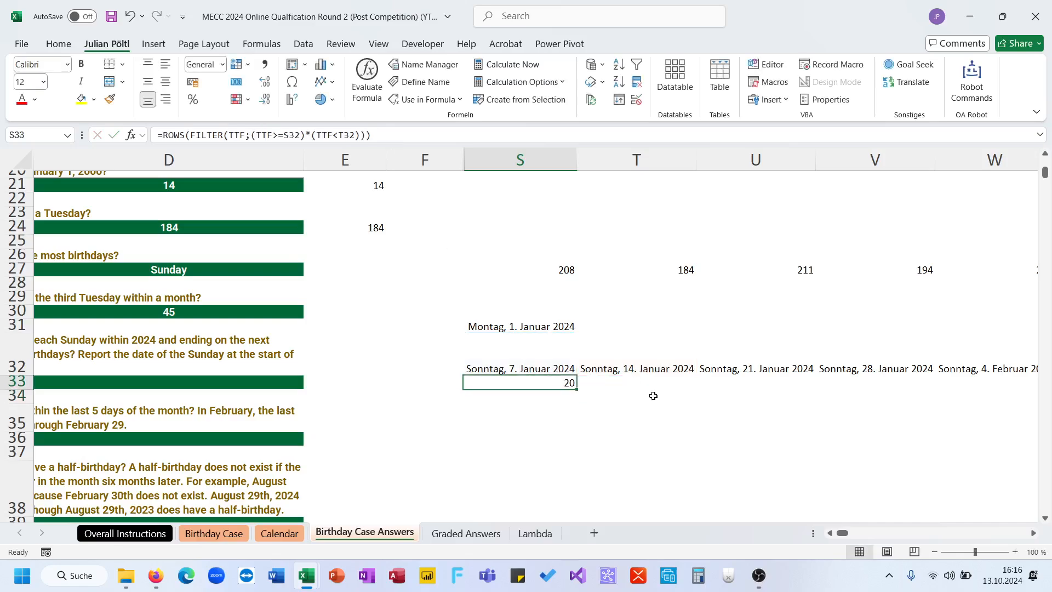
- Fill the weekly count formula from S33 across row 33 to BP33, beneath all the Sunday dates
drag(577, 389, 765, 390)
click(764, 384)
scroll(772, 384, left, 7)
scroll(771, 384, left, 10)
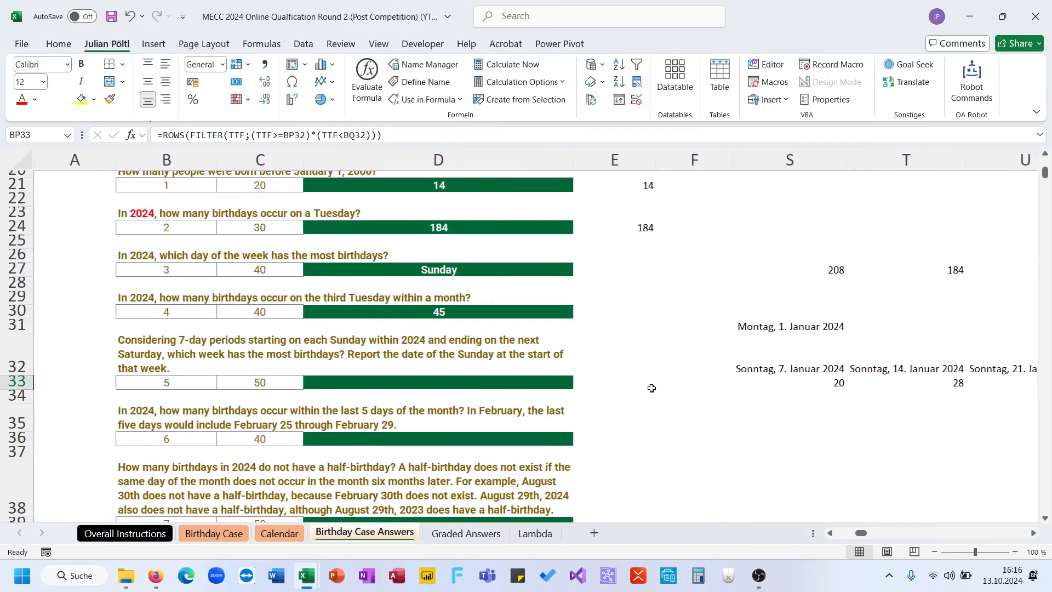
- Look up the Sunday with the highest weekly count in E33 using =L_MAXLookup(S33:BP33;S32#)
click(537, 381)
click(590, 385)
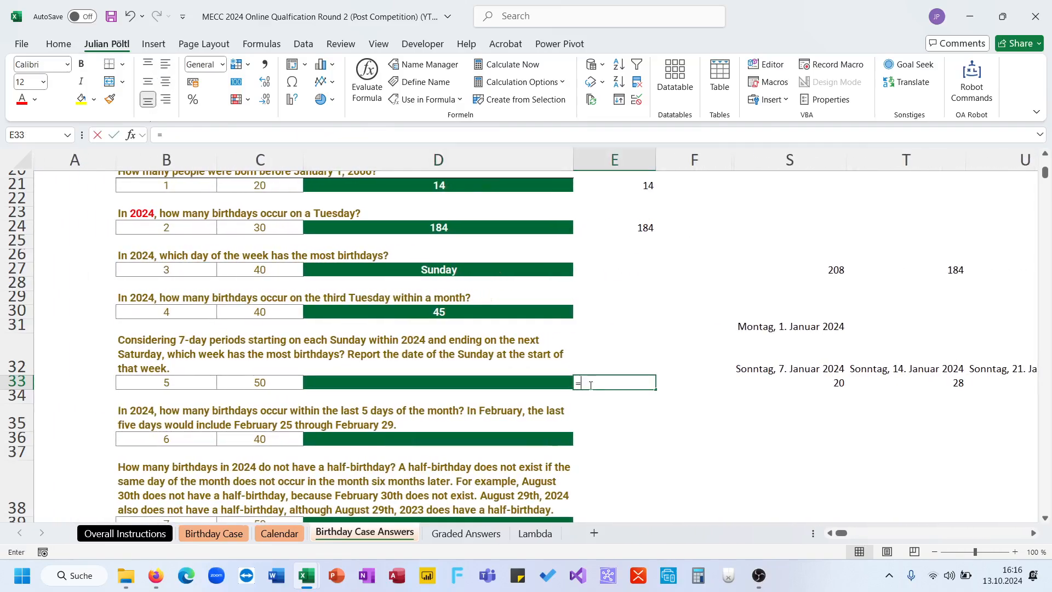
text(=L_MAXL)
key(Tab)
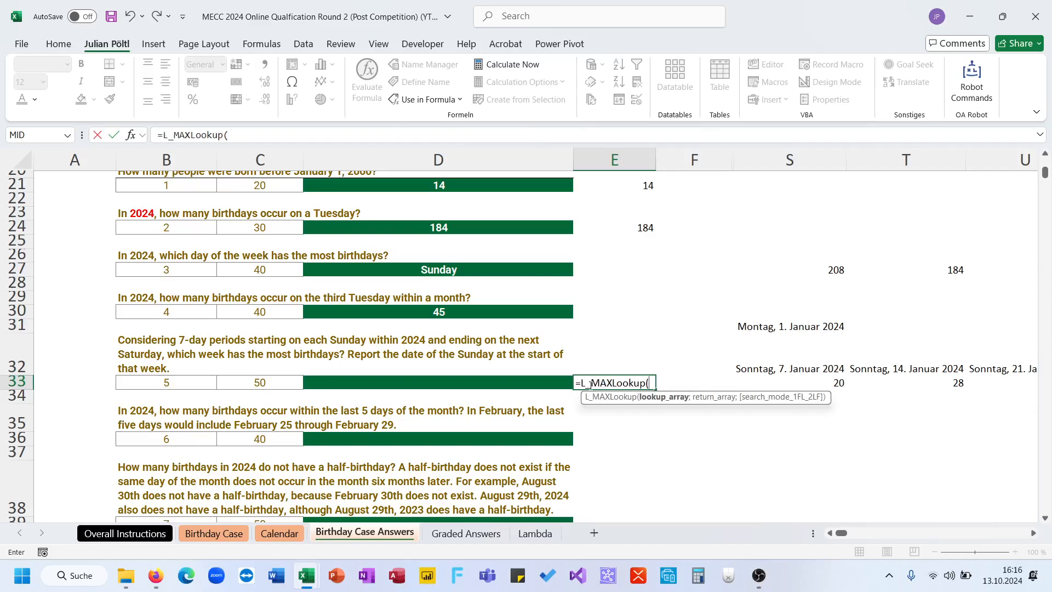
drag(805, 383, 816, 385)
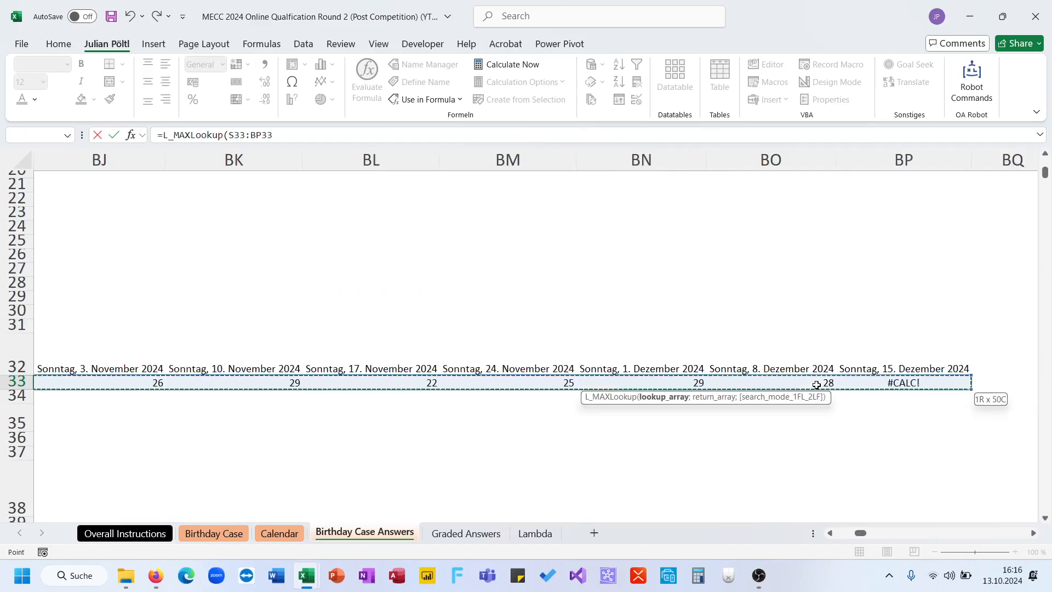
text(;)
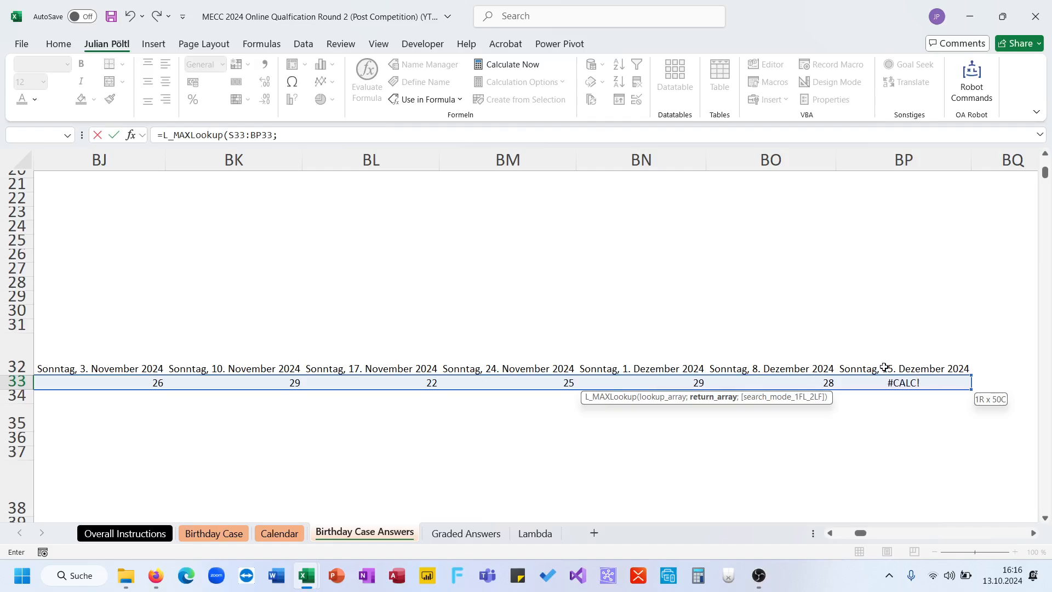
click(884, 367)
key(ctrl+shift+Left)
key(ctrl+Return)
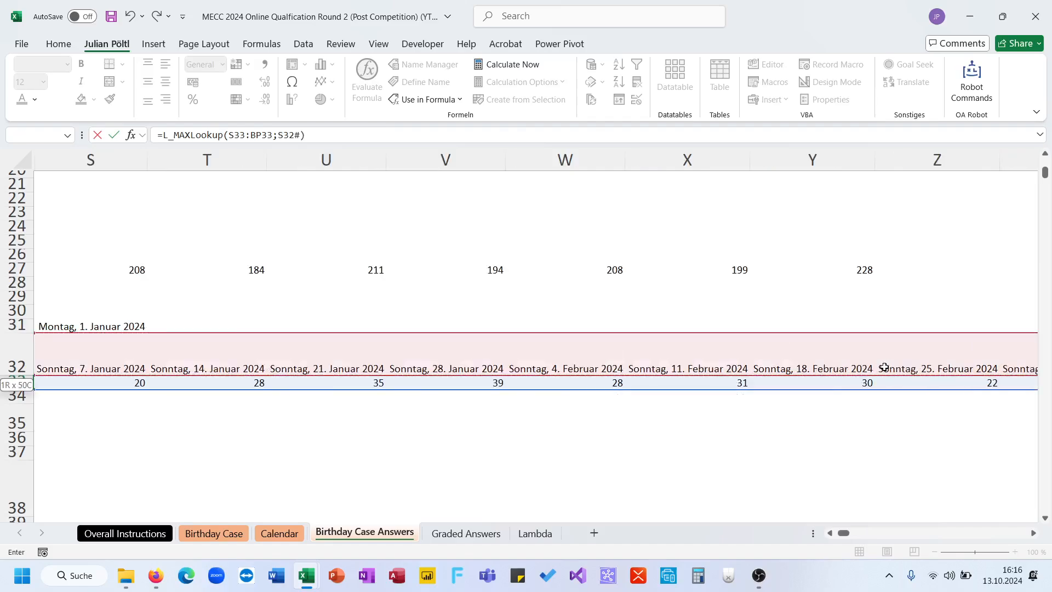
- Shorten both ranges in the E33 formula to exclude column BP, giving =L_MAXLookup(S33:BO33;S32:BO32)
click(262, 137)
scroll(669, 375, right, 15)
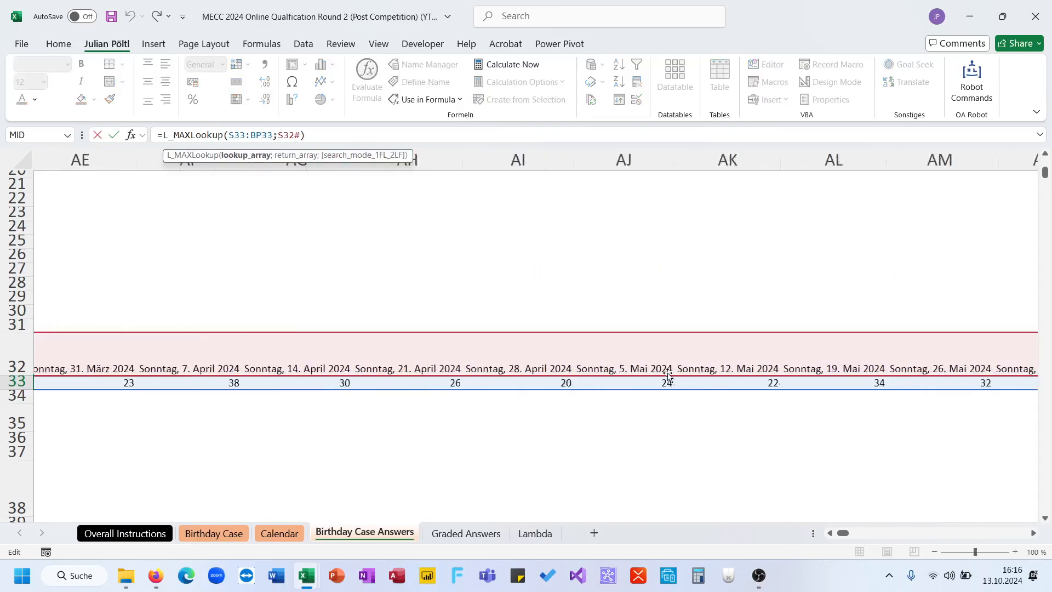
scroll(670, 376, right, 10)
scroll(667, 374, left, 2)
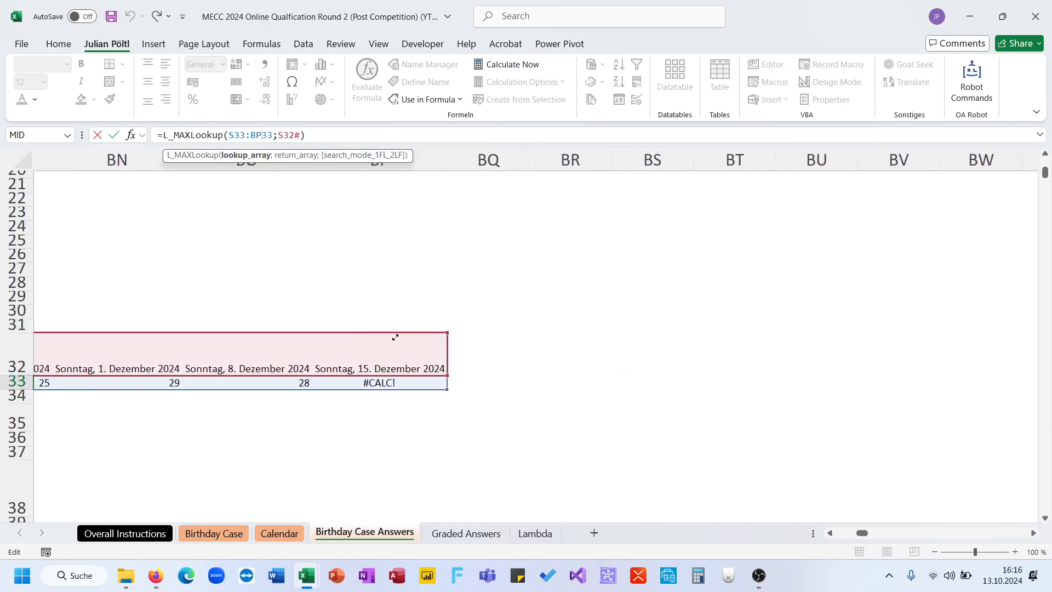
drag(395, 337, 357, 341)
drag(448, 389, 357, 385)
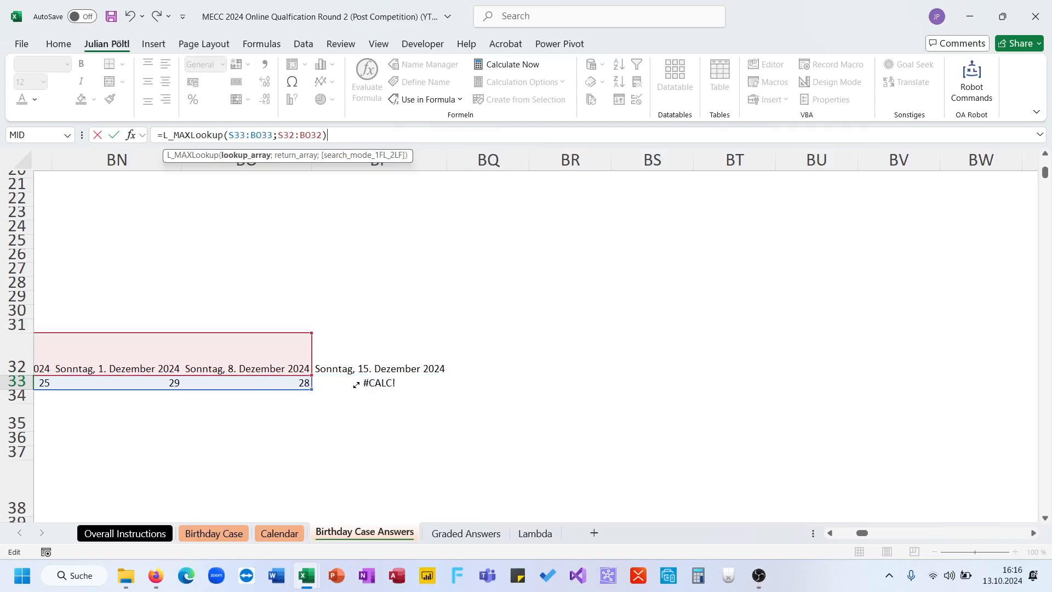
key(Return)
- Format the lookup result in E33 as a short date
scroll(346, 383, left, 4)
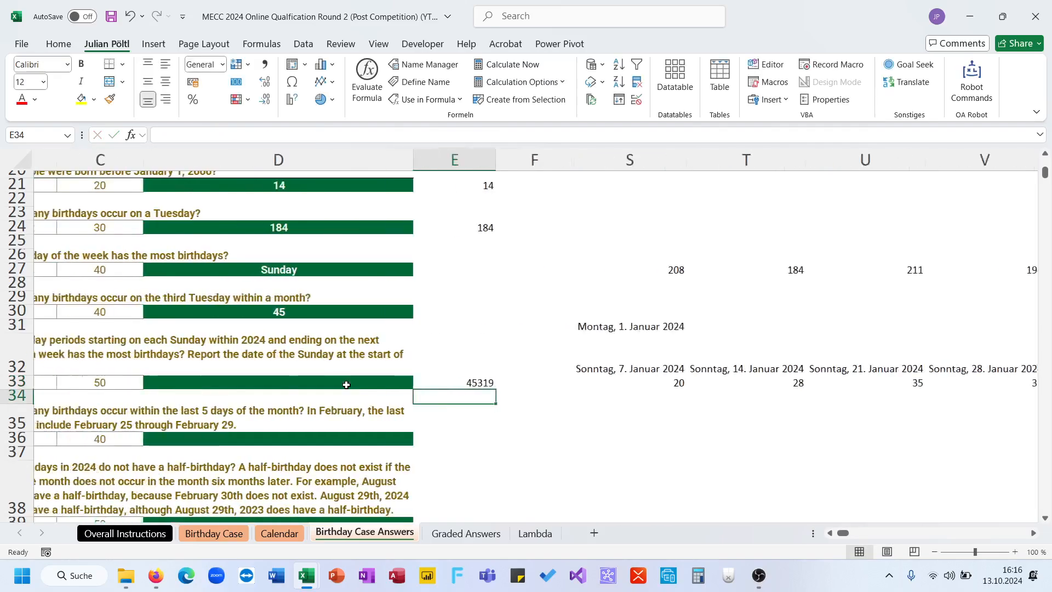
click(631, 382)
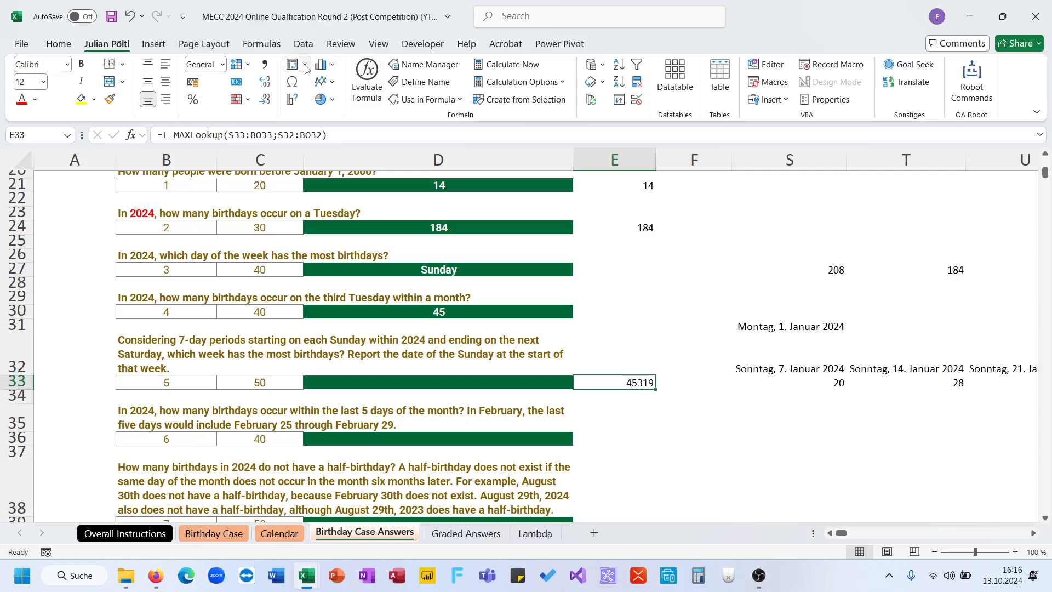
click(222, 65)
click(254, 226)
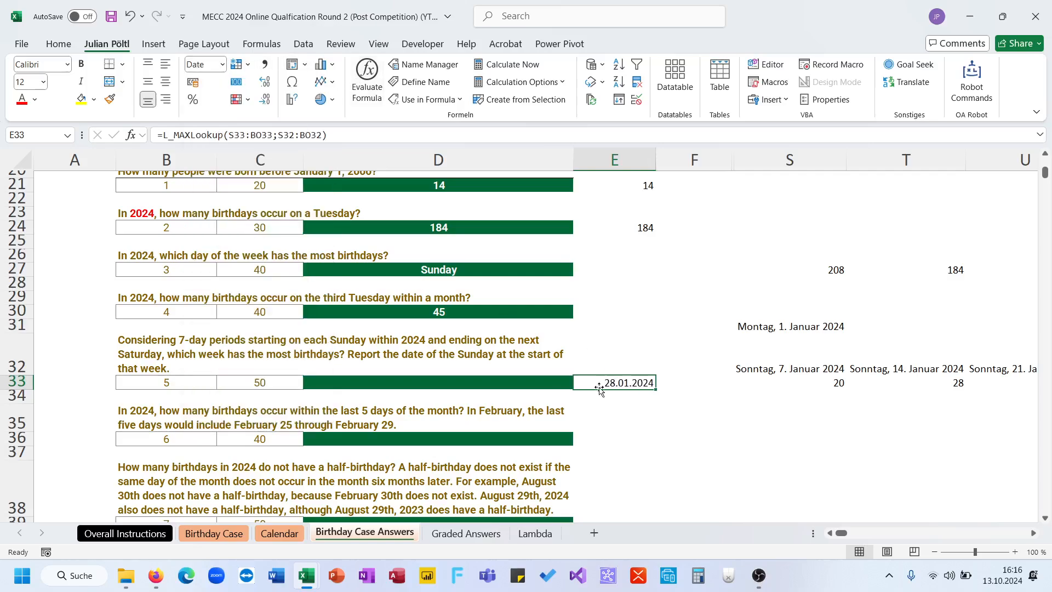
- Choose 28.01.2024 as the answer to question 5 in D33
click(560, 382)
click(581, 383)
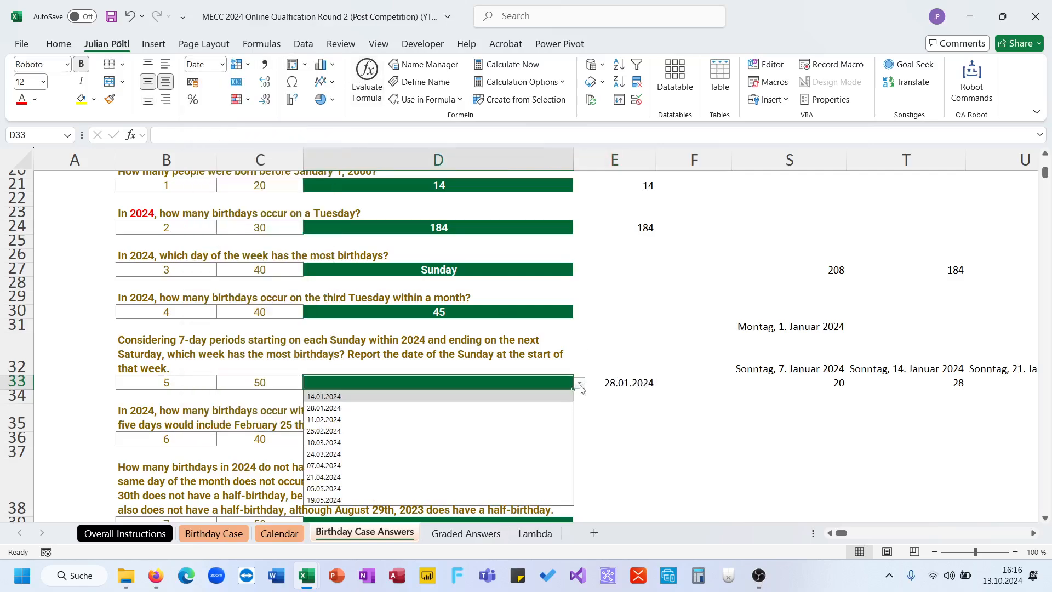
click(560, 409)
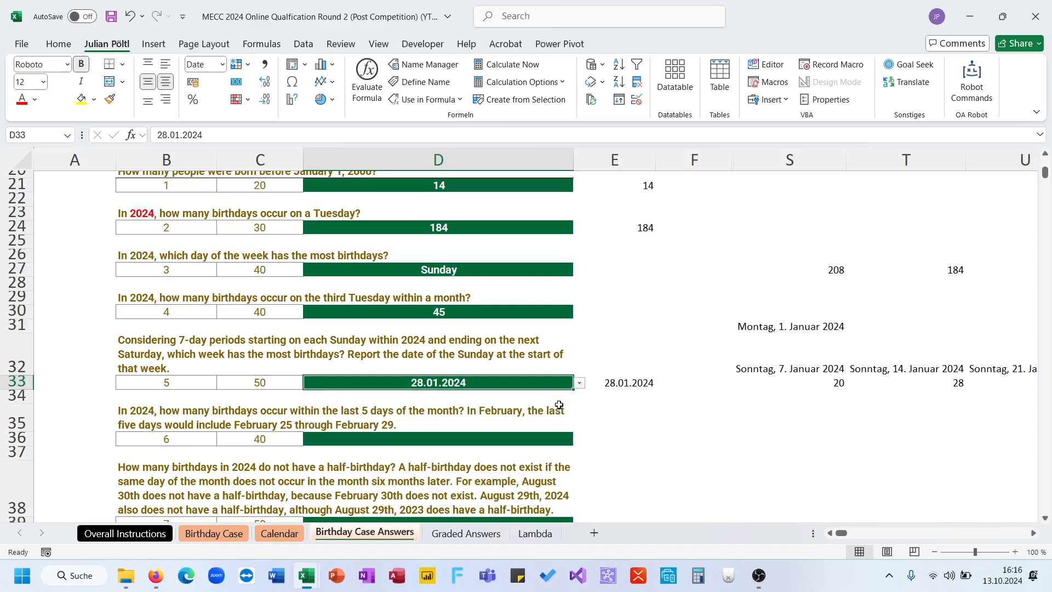
- Read question 6, then add the column header LDM in K21 on the Birthday Case sheet
click(597, 438)
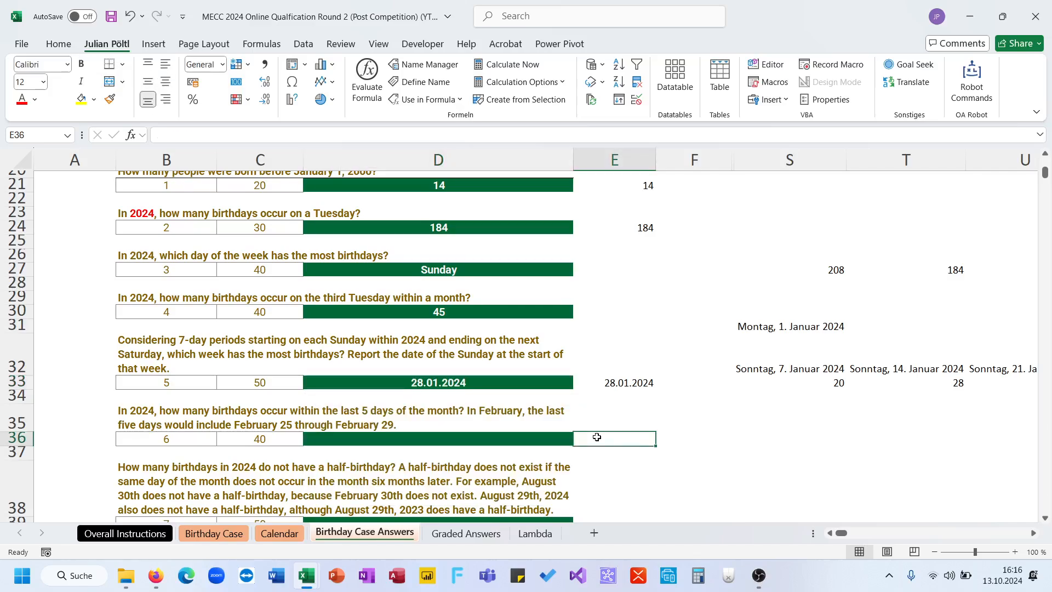
scroll(597, 437, down, 2)
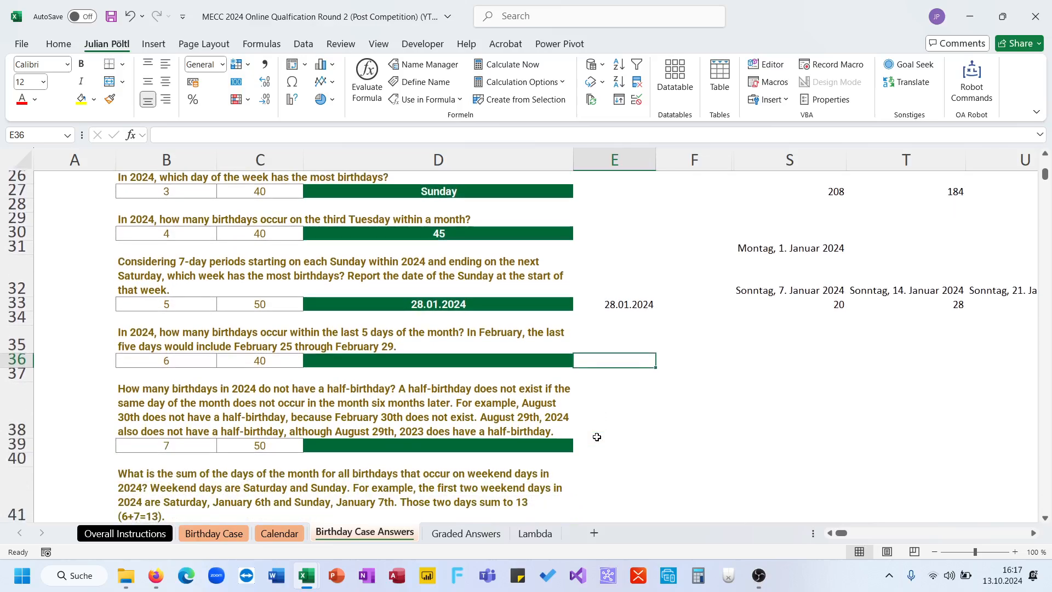
click(287, 534)
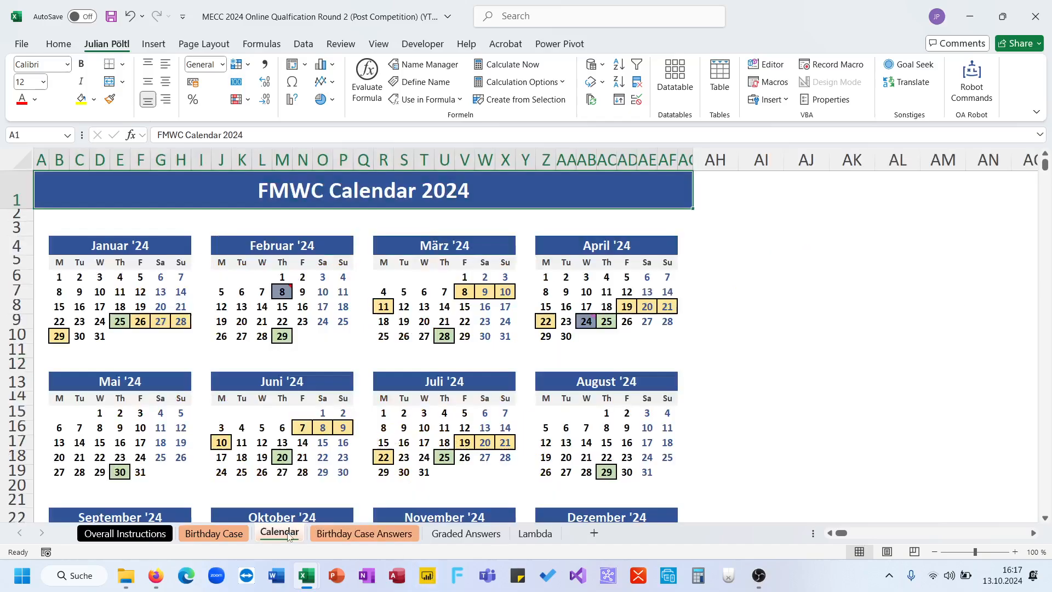
click(214, 533)
scroll(665, 318, up, 10)
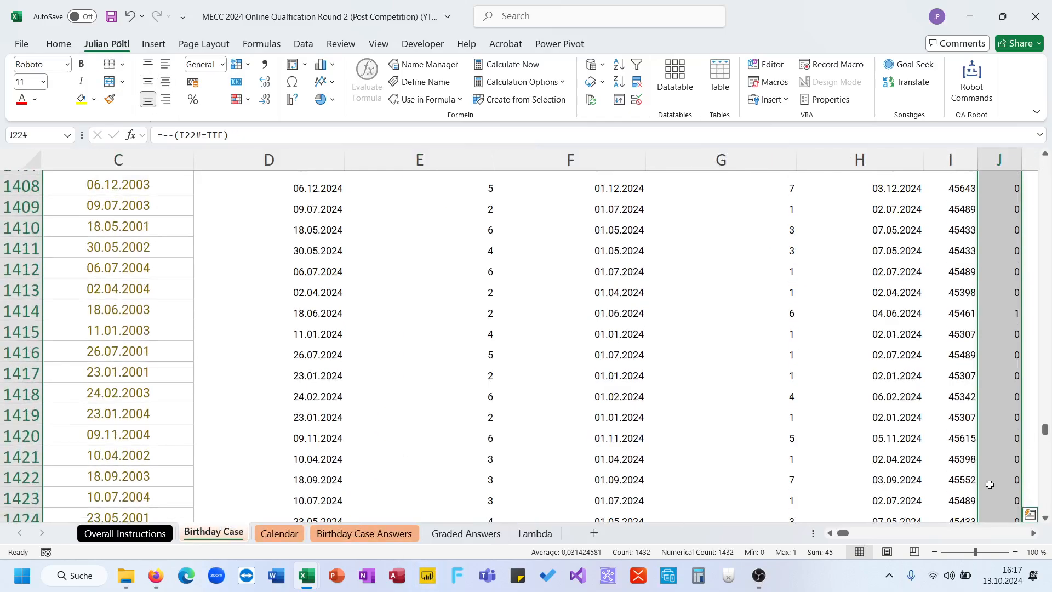
drag(1046, 431, 1046, 156)
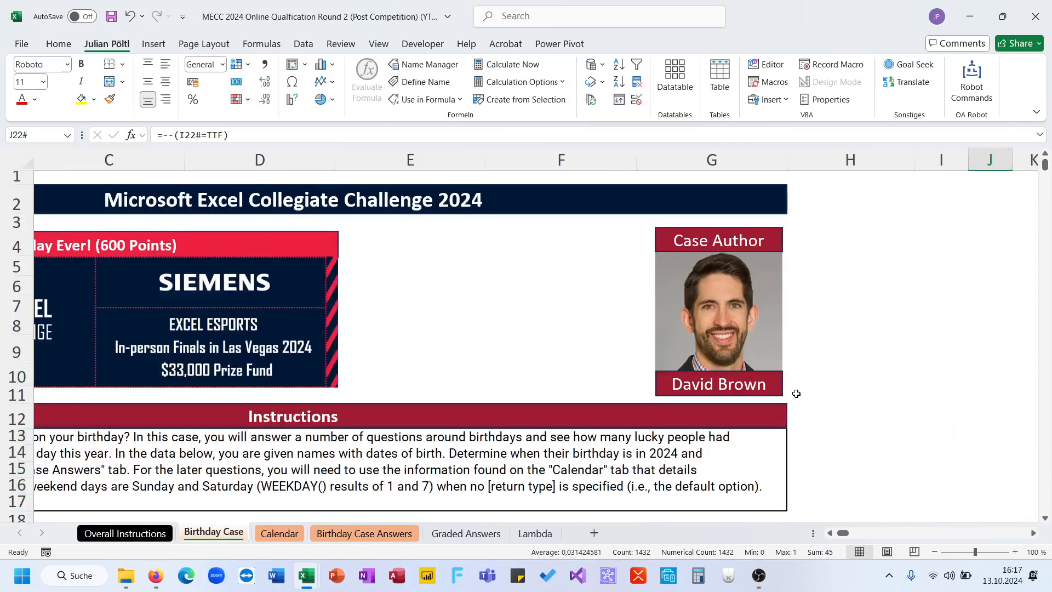
scroll(796, 394, down, 4)
scroll(796, 394, right, 2)
click(772, 314)
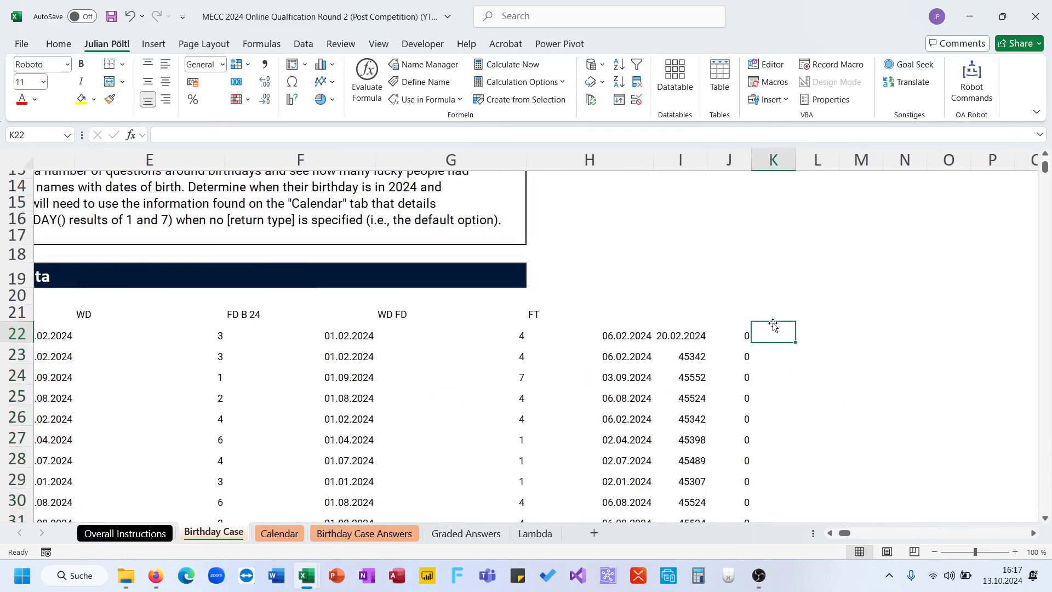
text(LDM)
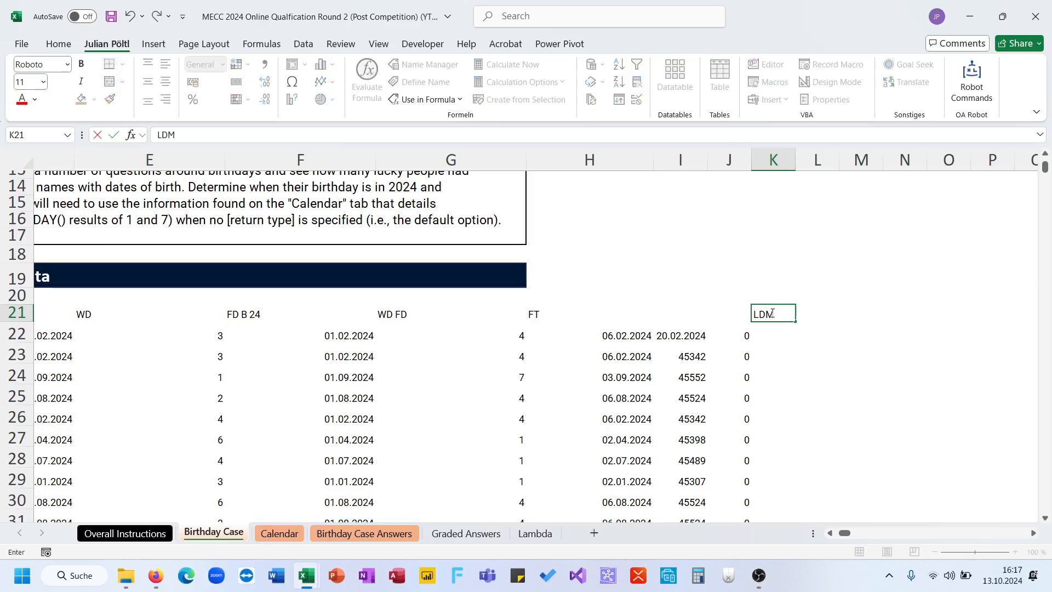
key(Return)
- Enter a month-end formula in K22 for the 2024 birthdays, =EOMONTH(TTF;0)
text(=eo)
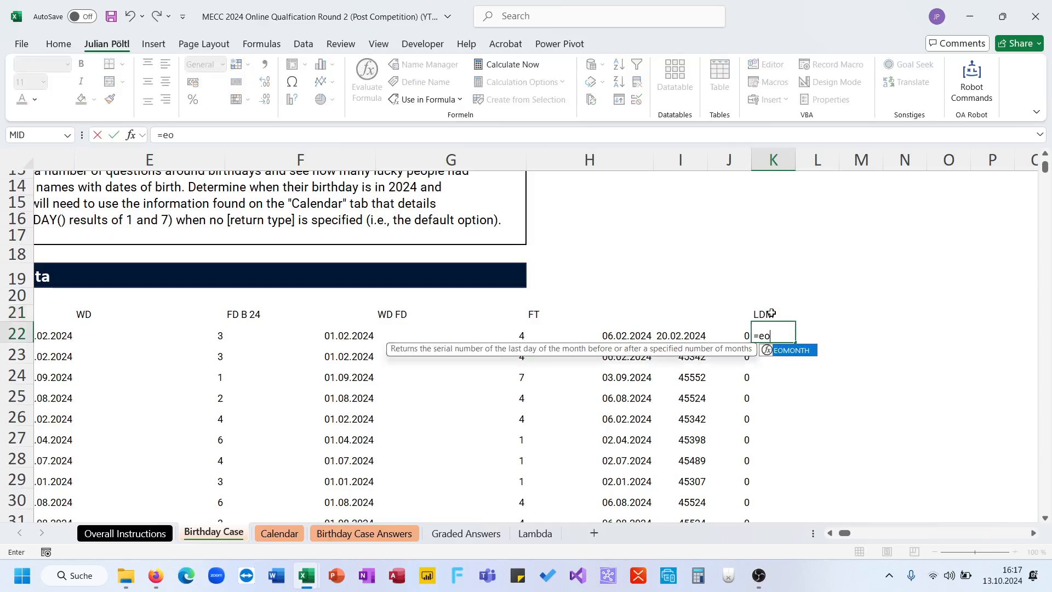
key(Tab)
text(ttb)
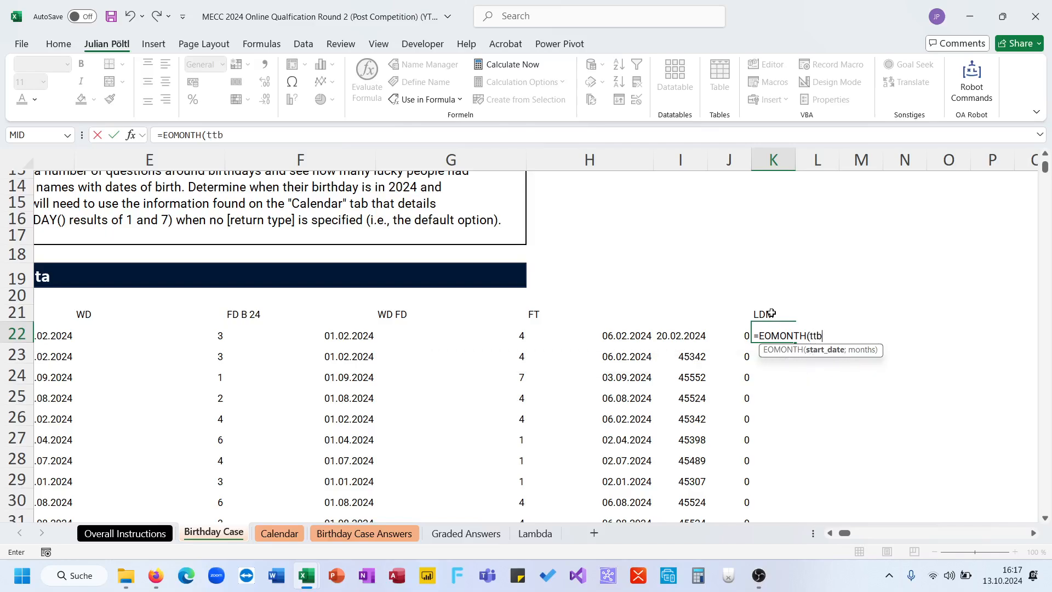
text(;0))
key(Return)
key(Up)
double_click(223, 136)
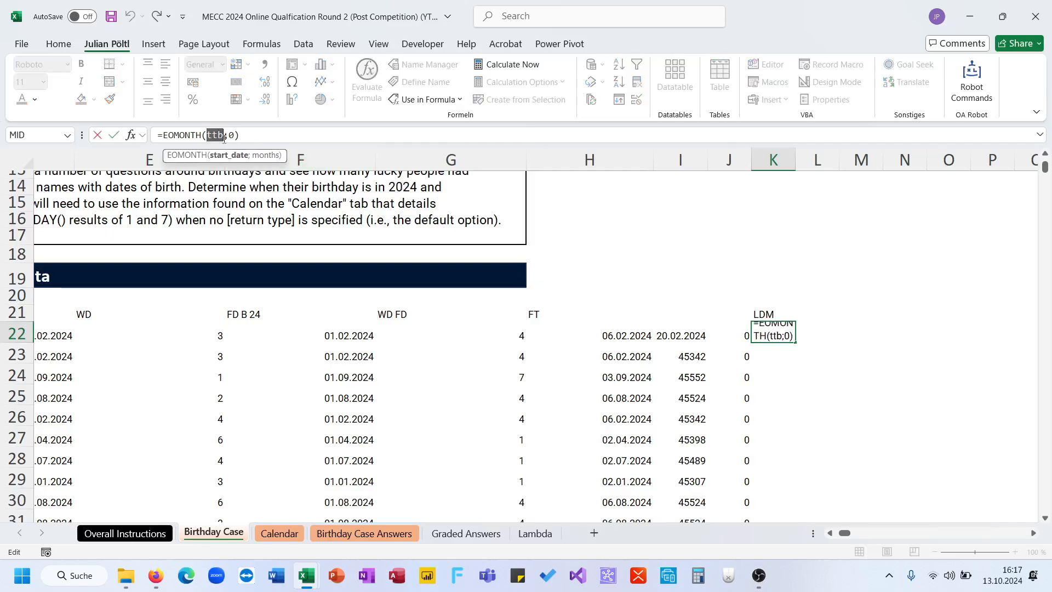
text(TTF)
key(Return)
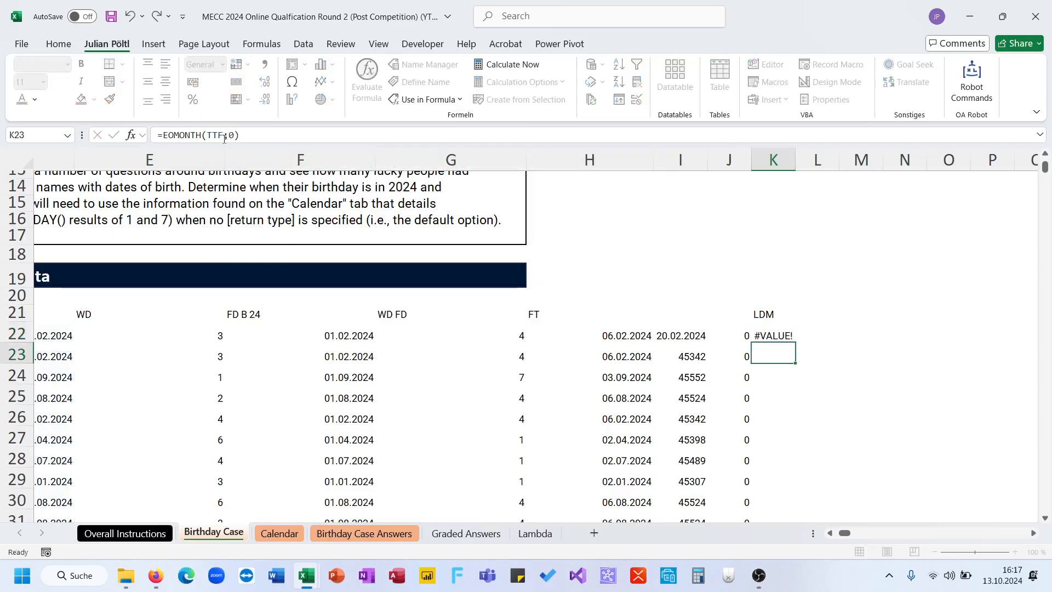
- Coerce the birthday range to numbers in the K22 formula, making it =EOMONTH(--TTF;0)
key(Up)
click(206, 140)
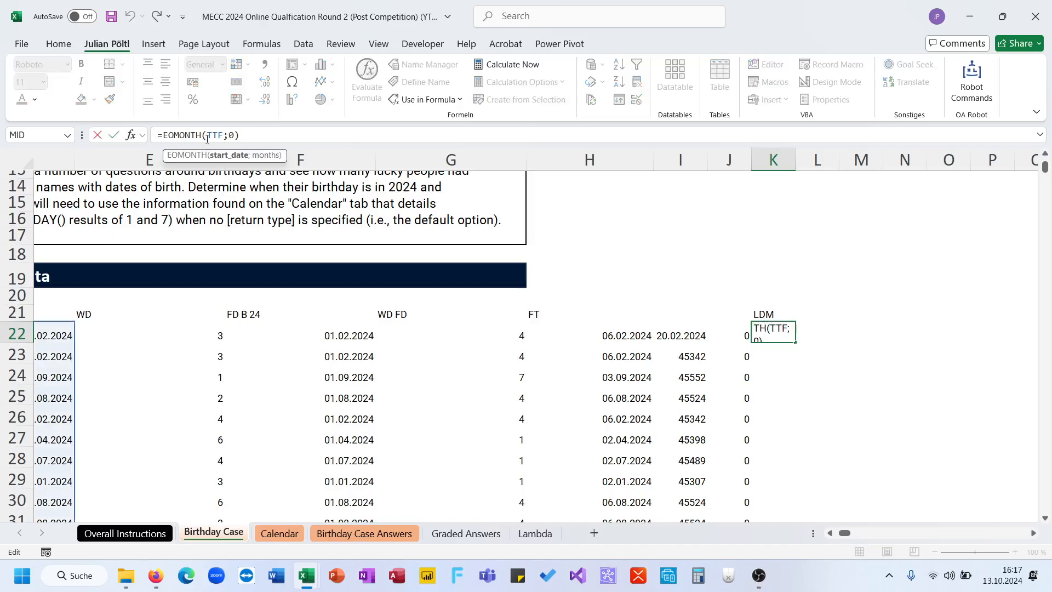
text(--)
key(Return)
- Format all the spilled month-end values under LDM as short dates
key(Up)
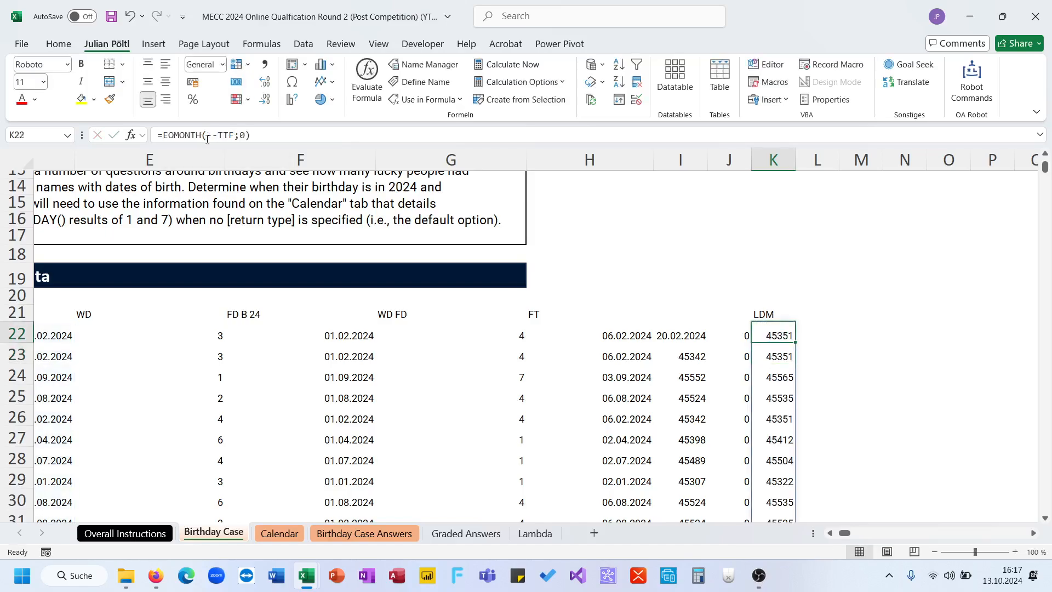
key(ctrl+shift+Down)
click(223, 65)
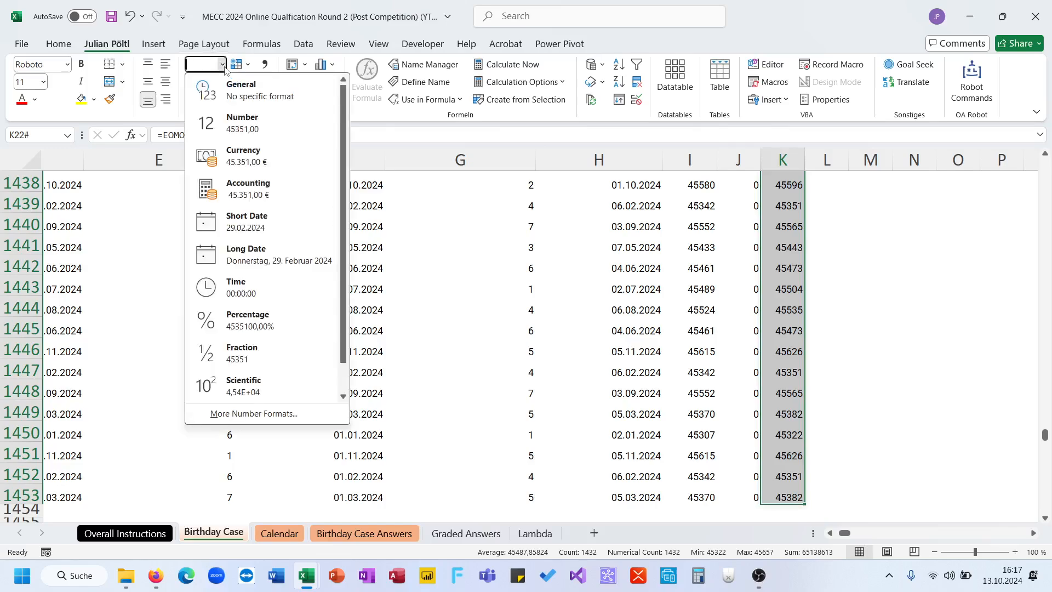
click(257, 255)
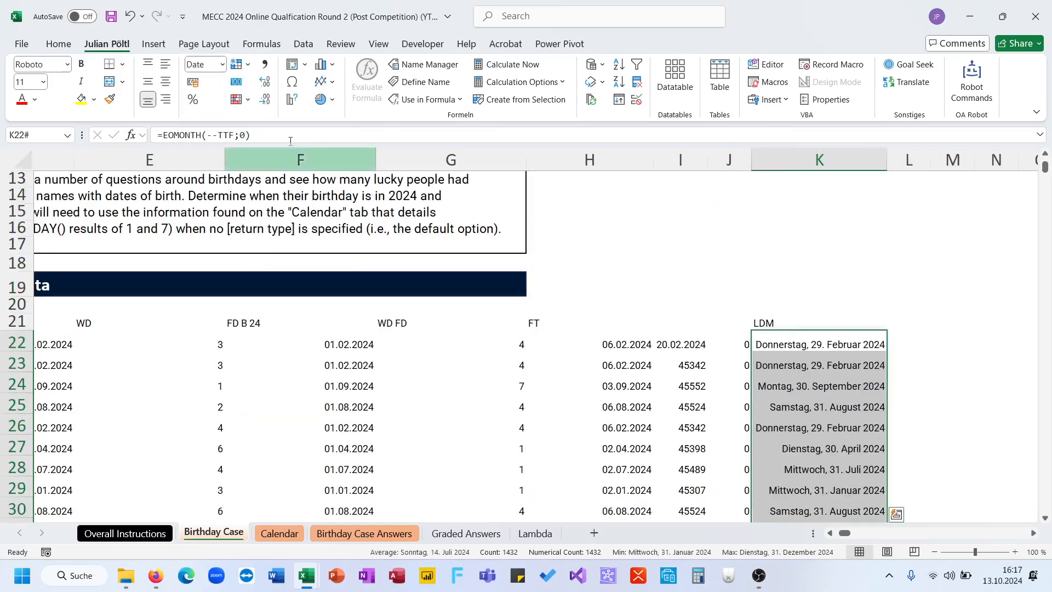
click(203, 66)
text(Short Date)
key(Return)
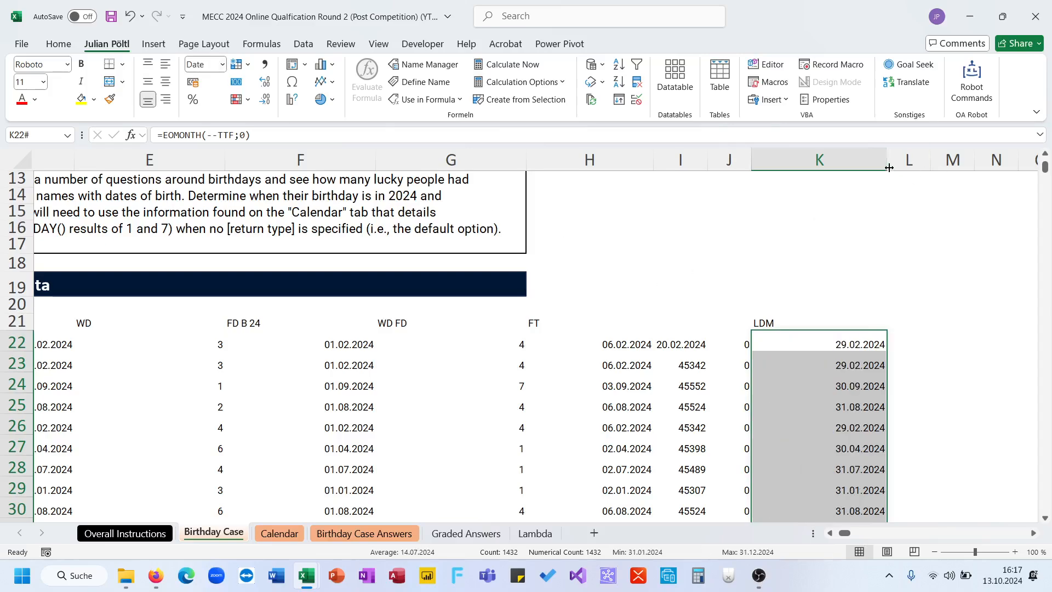
- Autofit the width of column K to its month-end dates
key(alt+h)
key(o)
key(i)
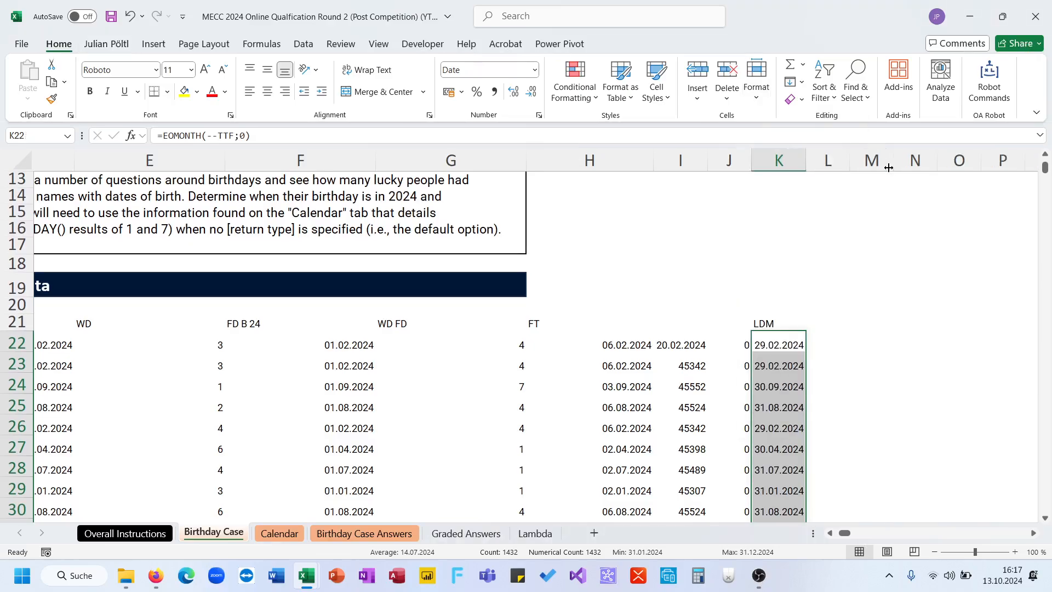
- Calculate the first of each month's last five days in L22 with =K22#-4
scroll(901, 300, down, 1)
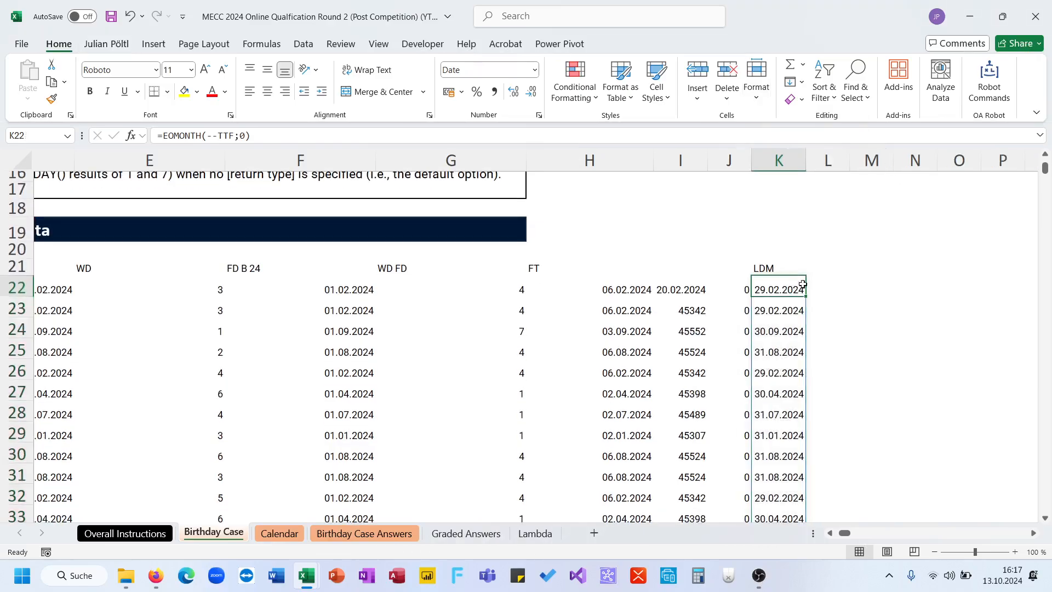
click(828, 286)
text(=)
key(Left)
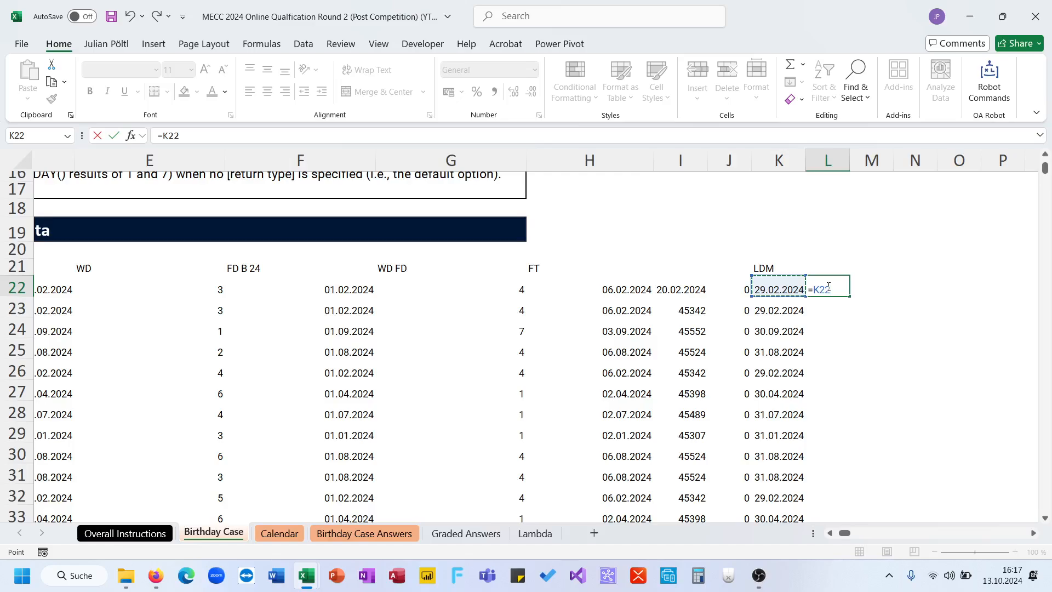
key(ctrl+shift+Down)
text(-4)
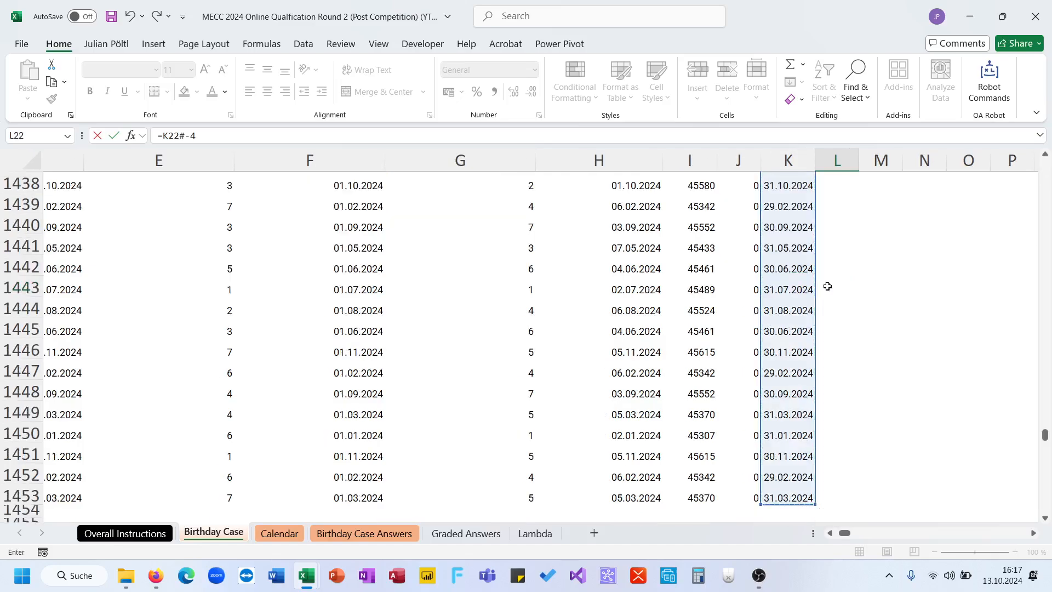
key(Return)
- Format the spilled results in column L as dates
key(ctrl+shift+Down)
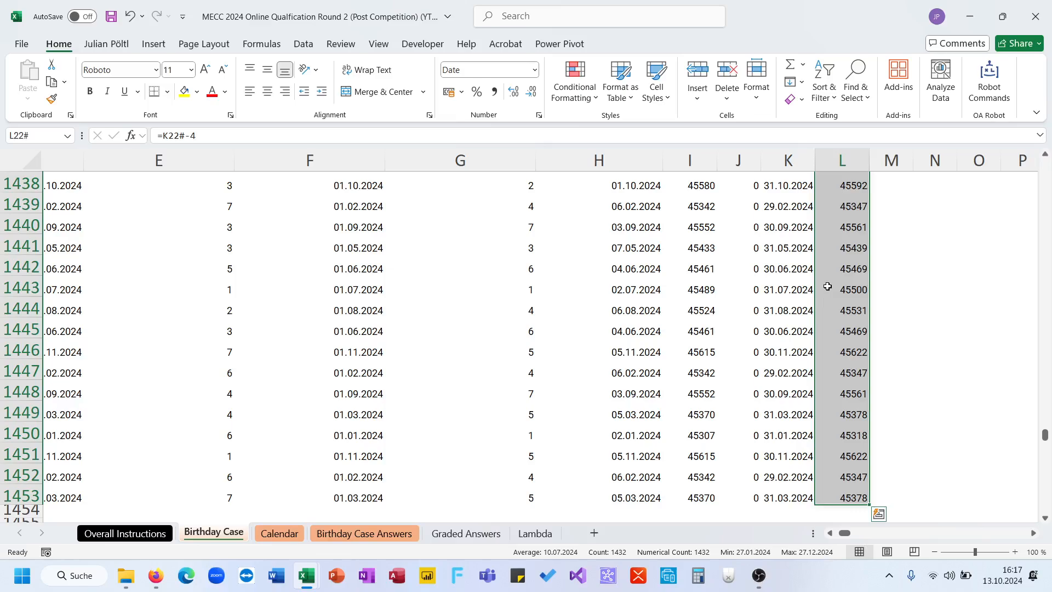
click(464, 72)
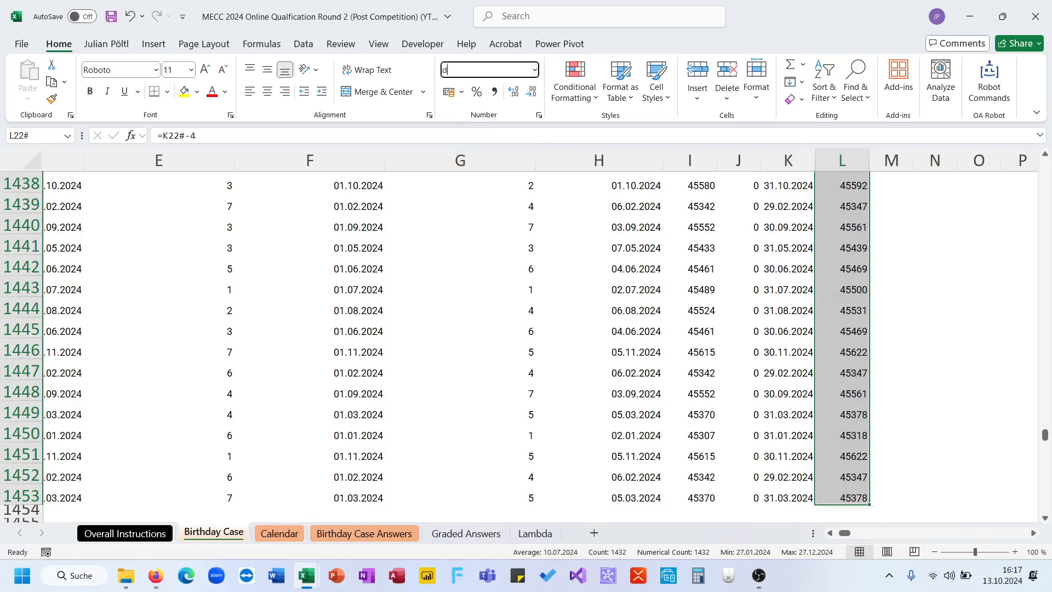
key(Return)
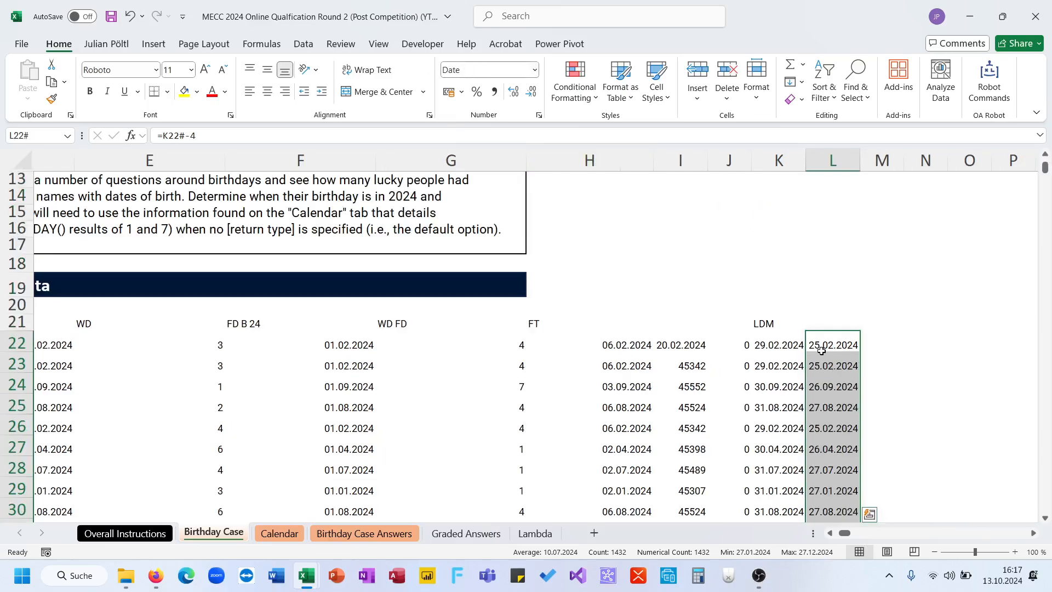
click(778, 339)
click(877, 343)
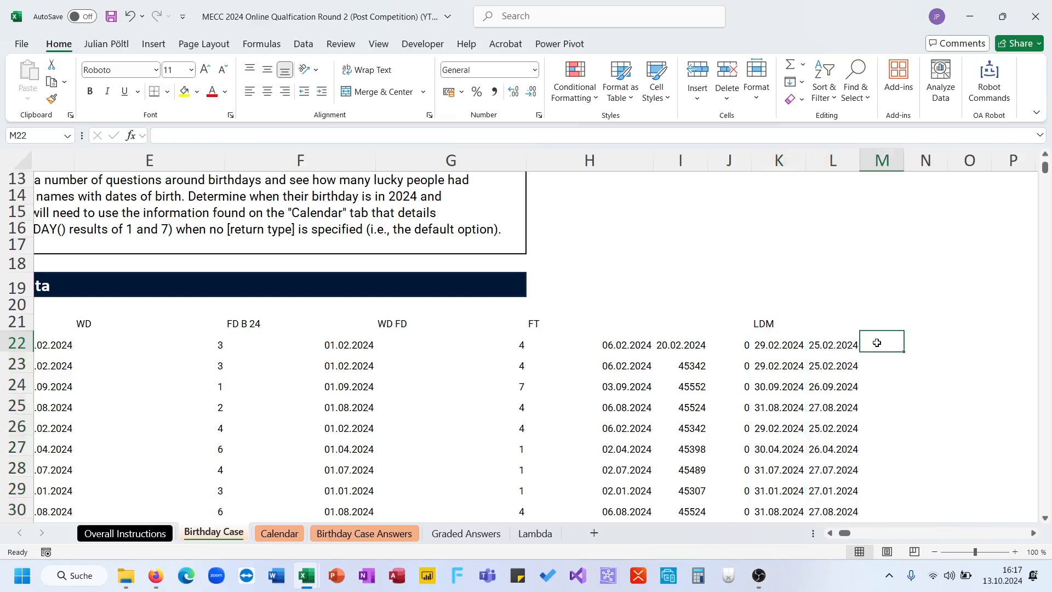
text(=If()
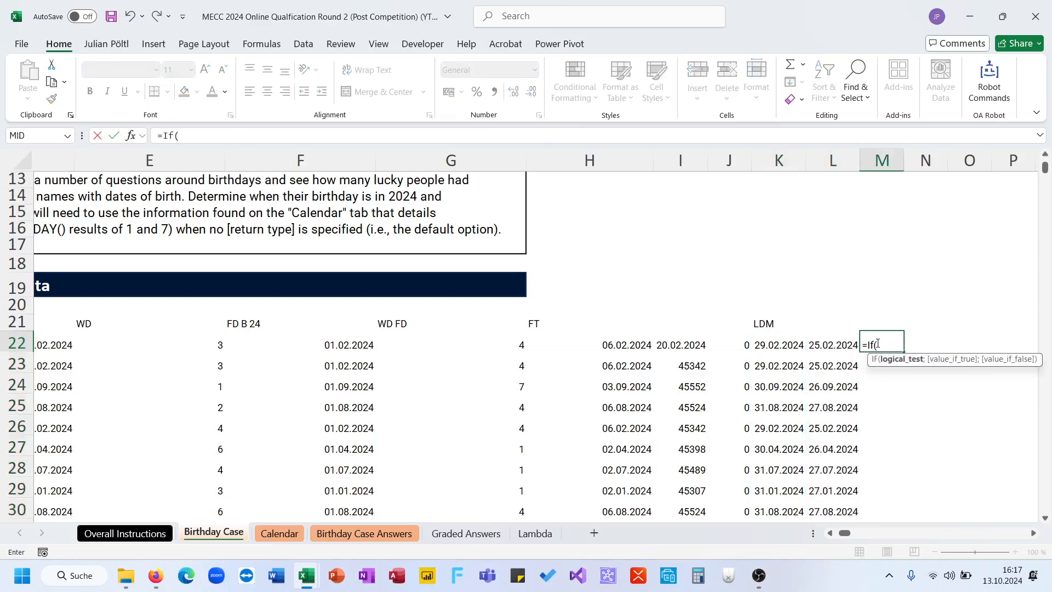
key(Escape)
text(()
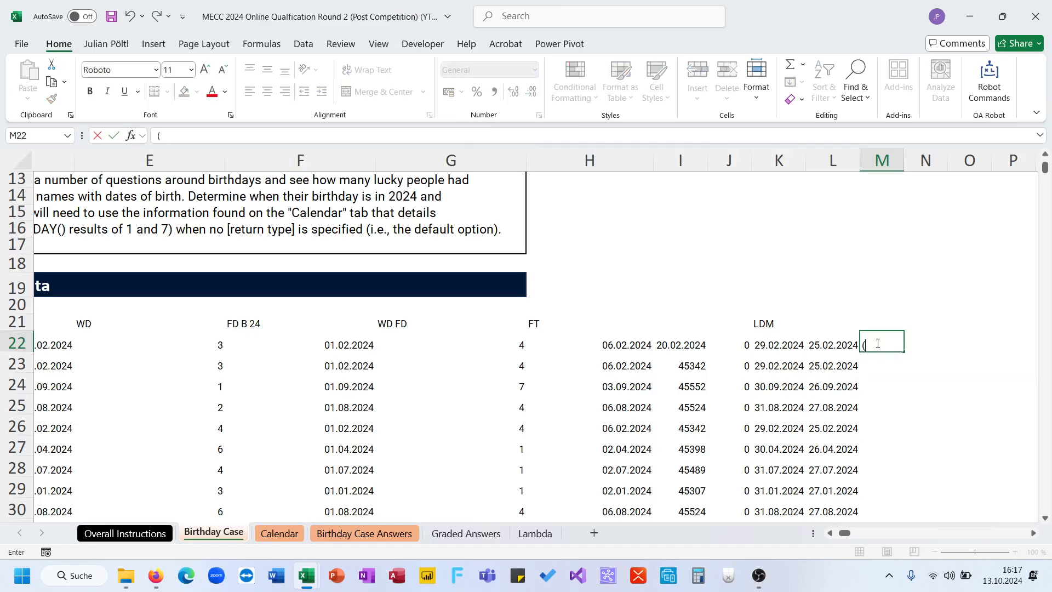
text(ttb)
key(Escape)
- Begin the M22 formula with a test that each birthday falls on or before its month end, =(TTF<=K22#
text(=tt)
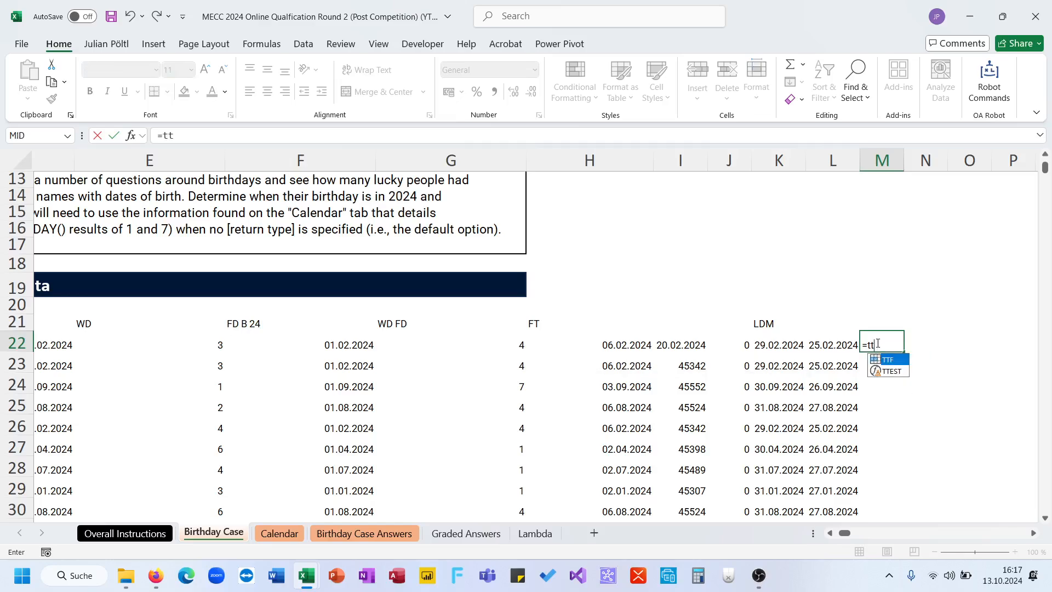
key(BackSpace)
key(BackSpace)
text(()
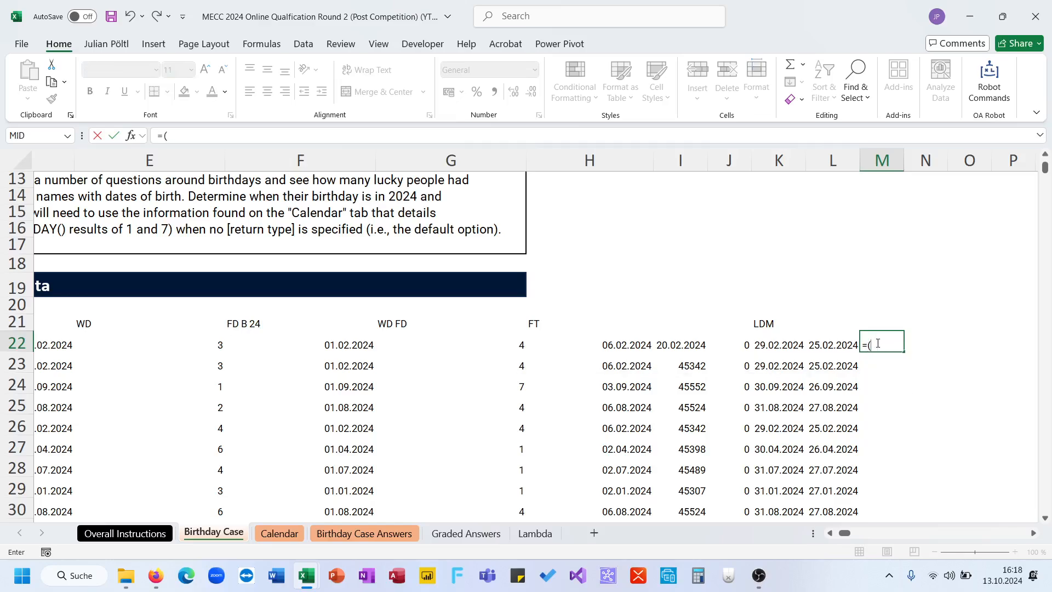
text(tt)
key(Tab)
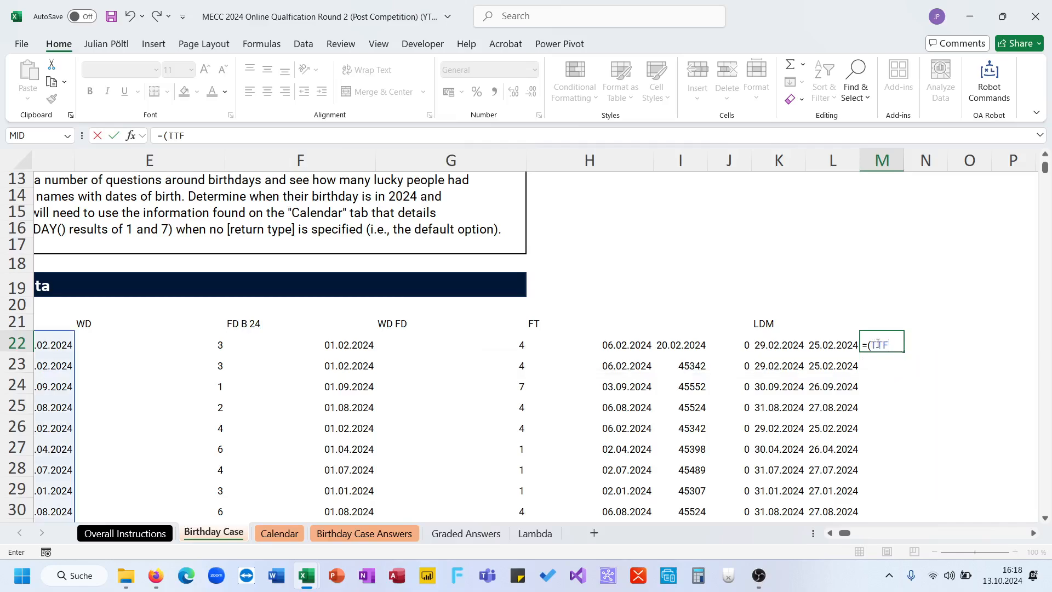
click(798, 349)
text(#)
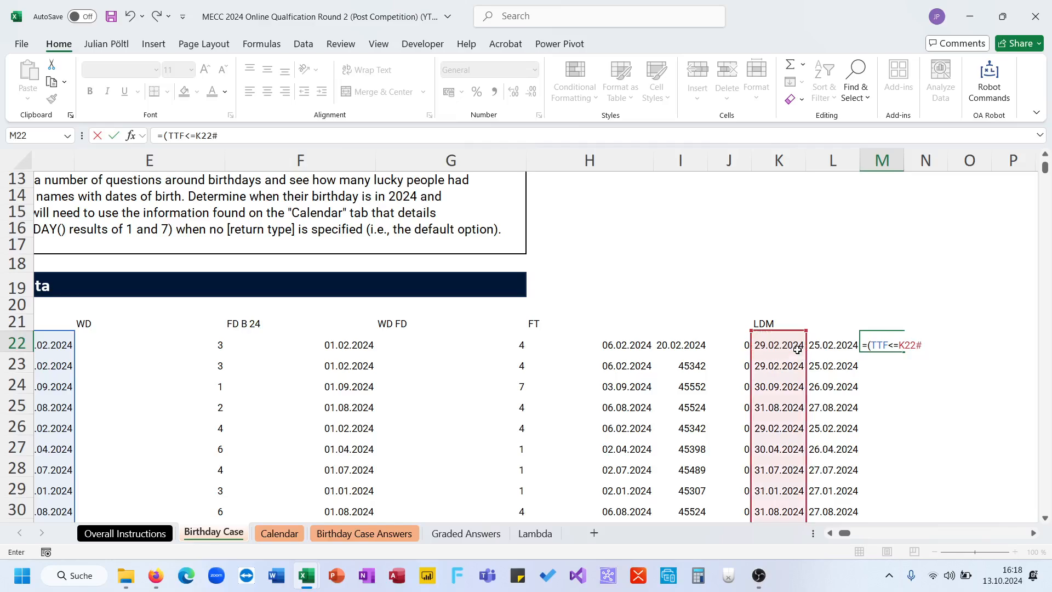
text()*(ttf<)
- Multiply by a second test against the column L start dates, completing M22 as =(TTF<=K22#)*(TTF>=L22#)
key(BackSpace)
text(>)
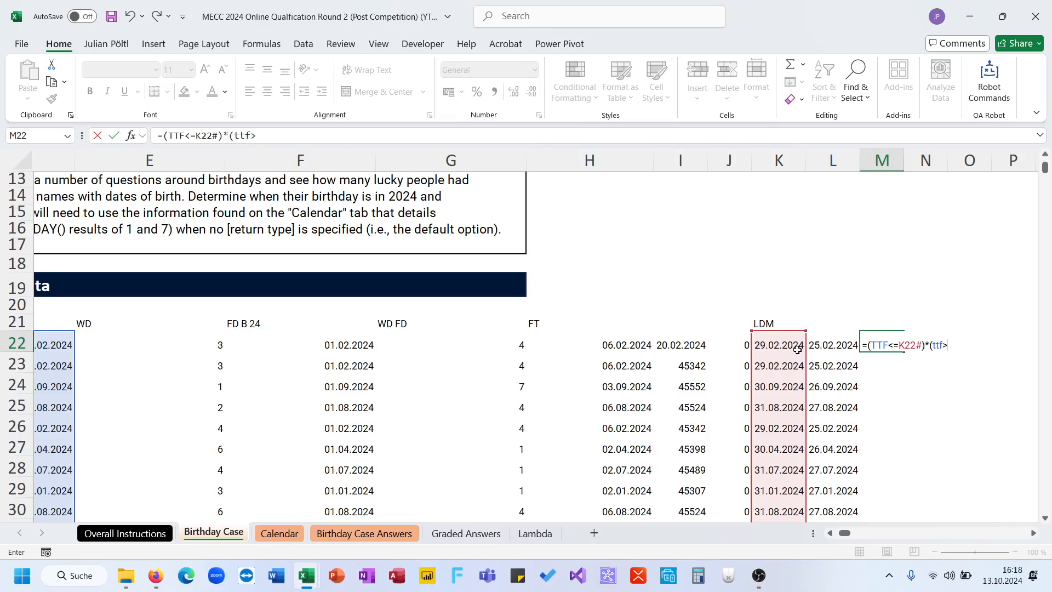
text(=)
click(842, 343)
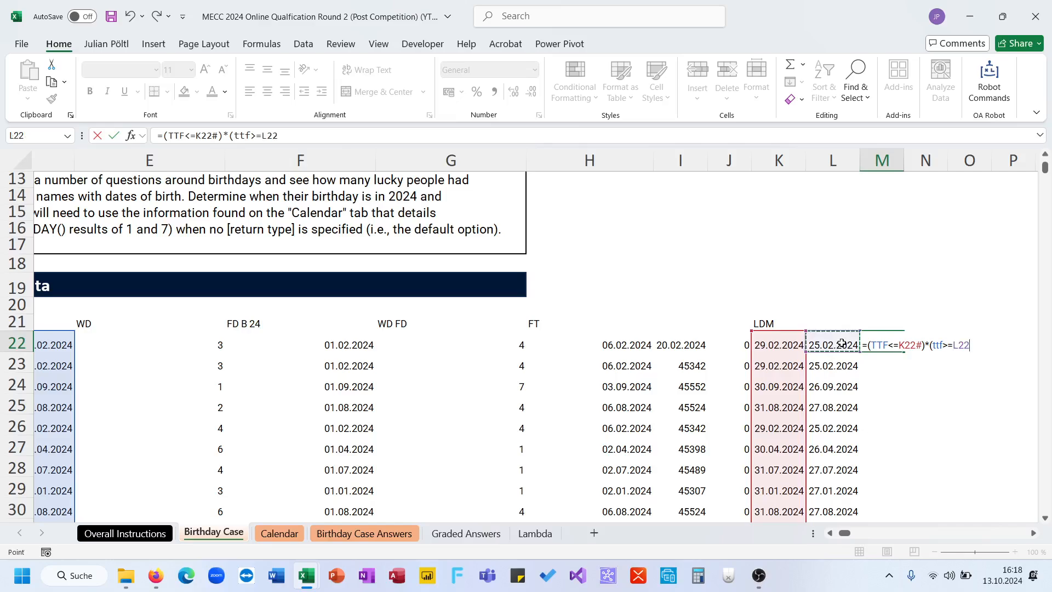
text(#))
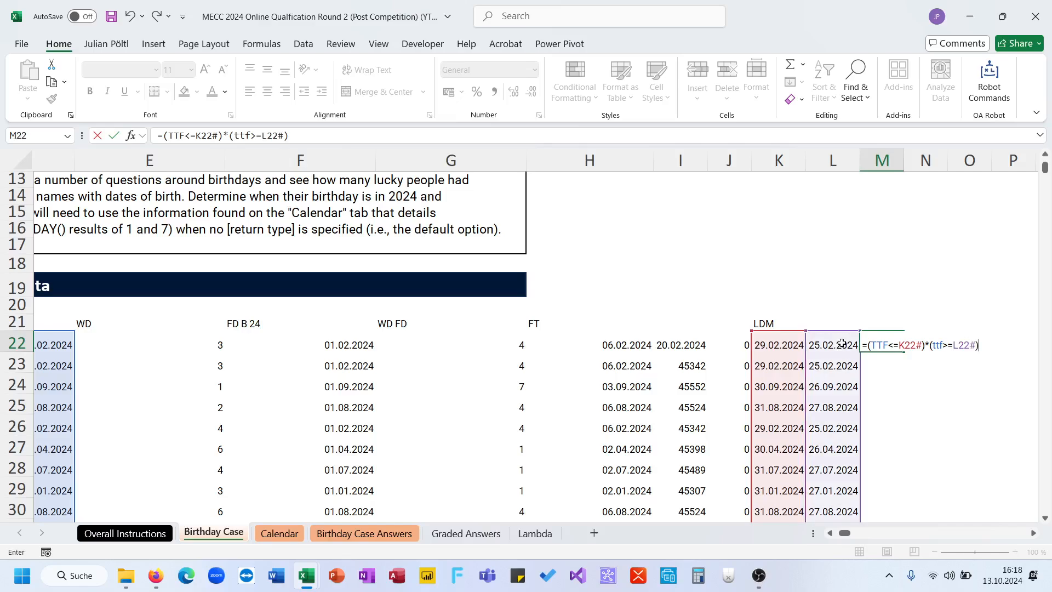
key(ctrl+Return)
- Check the sum of the column M flags and choose 226 as the answer to question 6 in D36
key(ctrl+shift+Down)
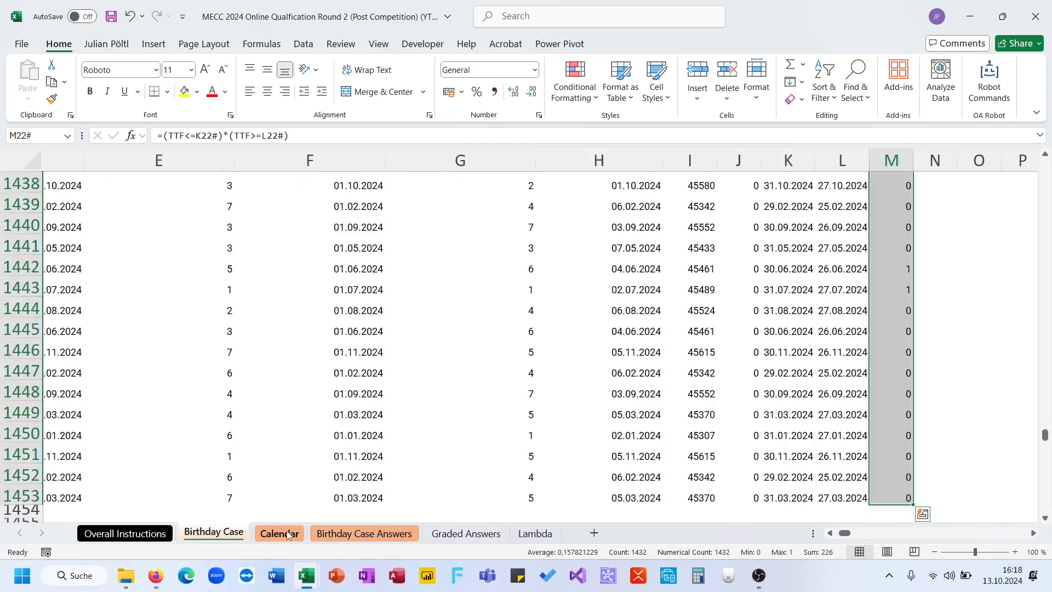
click(330, 535)
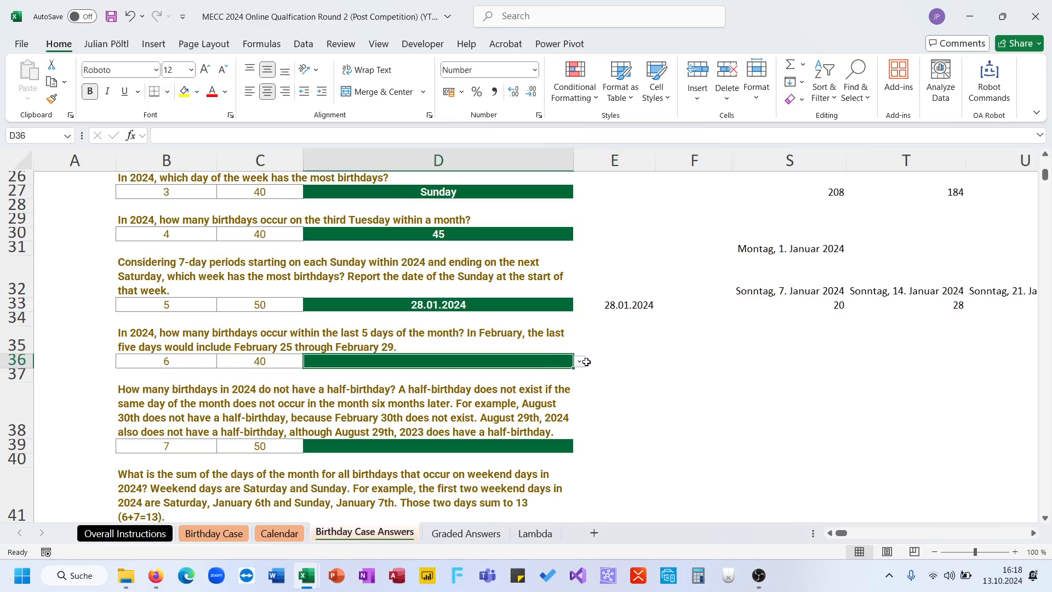
click(579, 361)
click(537, 398)
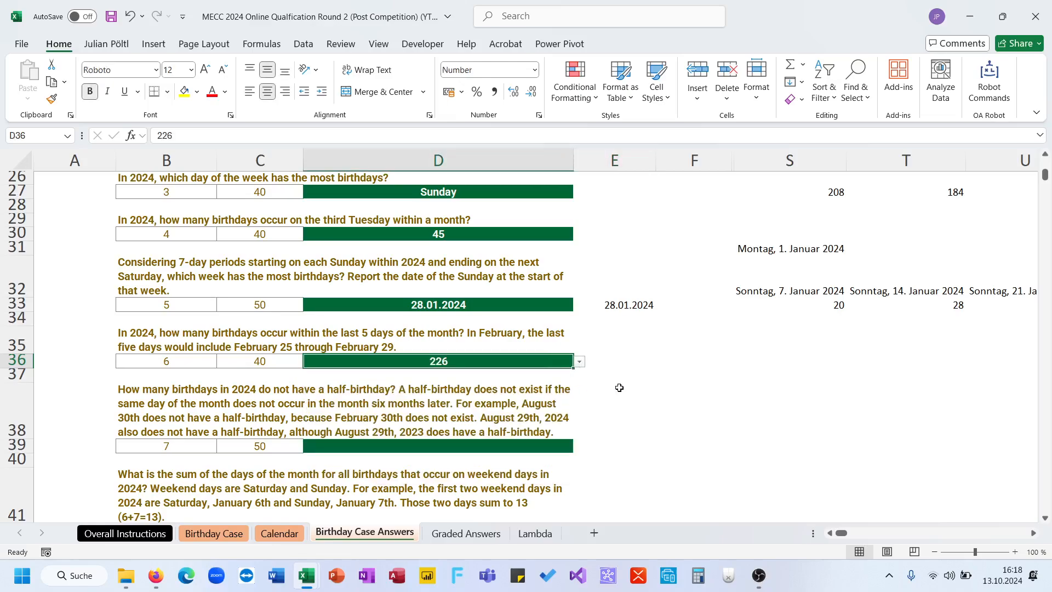
- Read question 7 about 2024 birthdays that have no half-birthday
click(619, 387)
scroll(619, 388, down, 2)
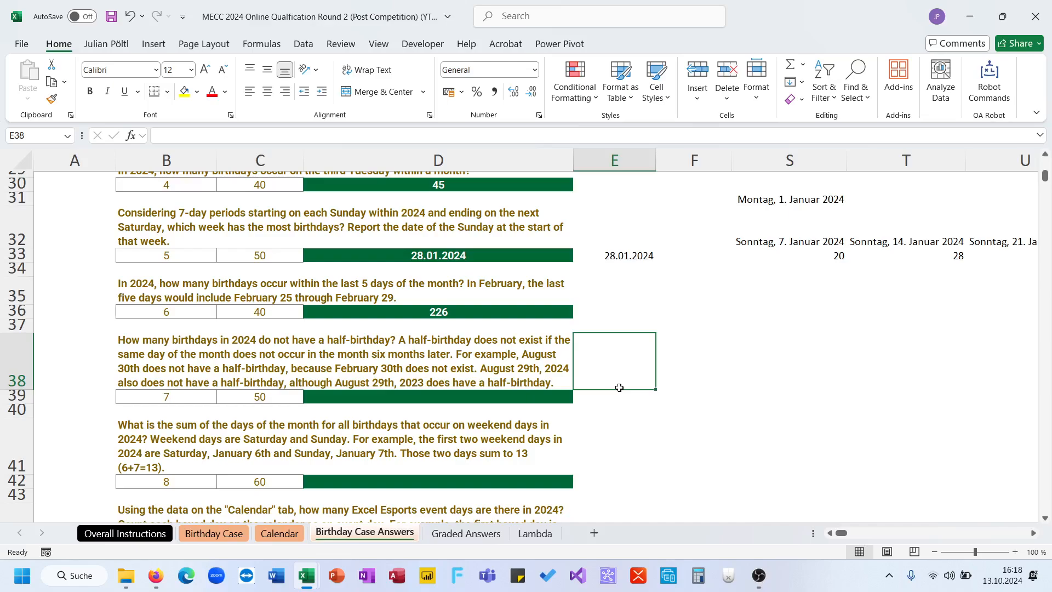
click(421, 373)
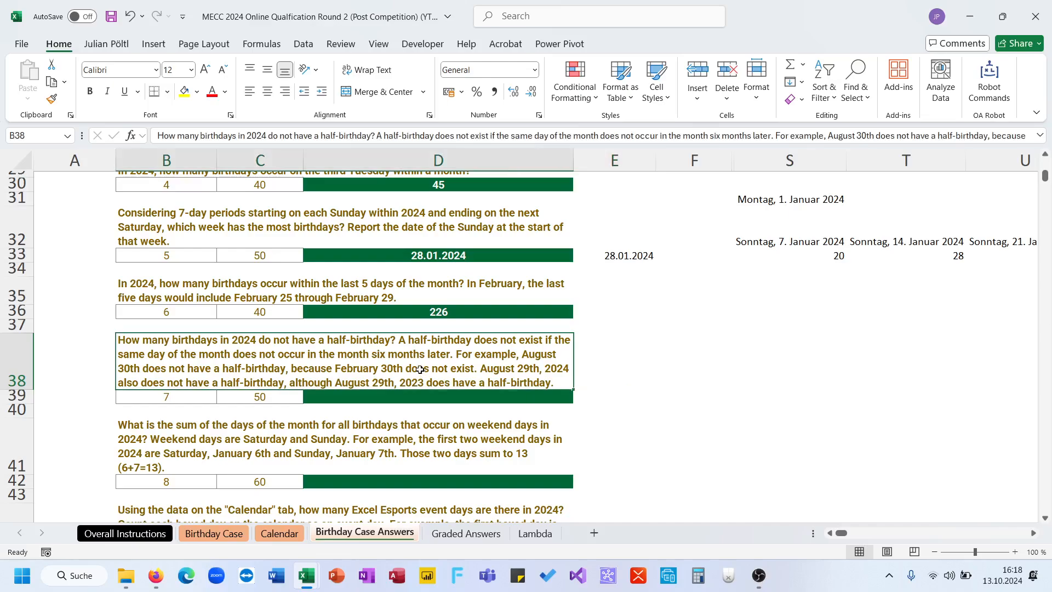
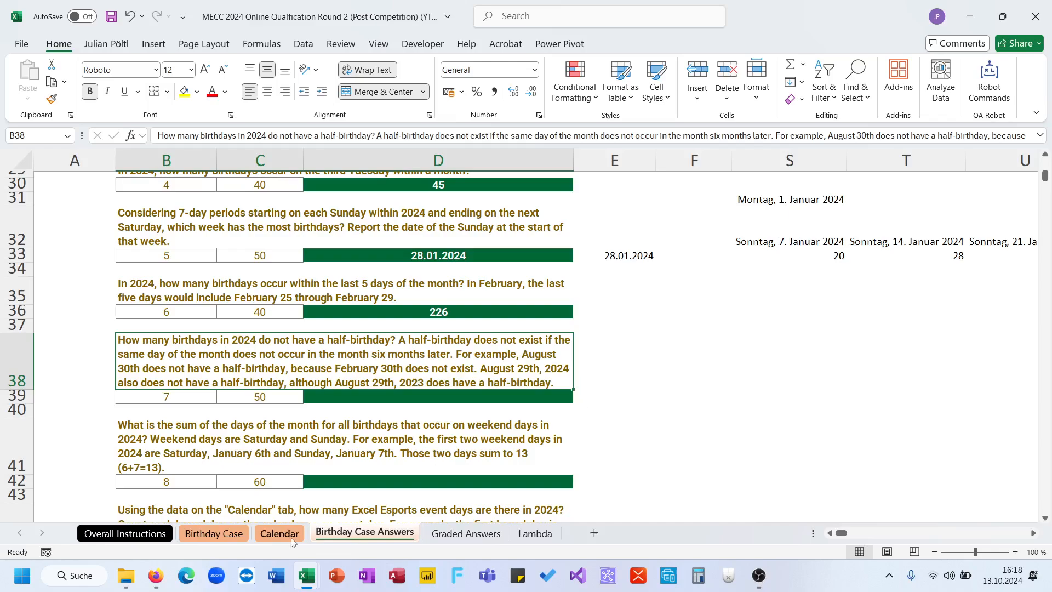
- Label cell N21 on the Birthday Case sheet HB to head the half-birthday column
click(212, 534)
click(353, 533)
click(233, 533)
scroll(762, 431, up, 15)
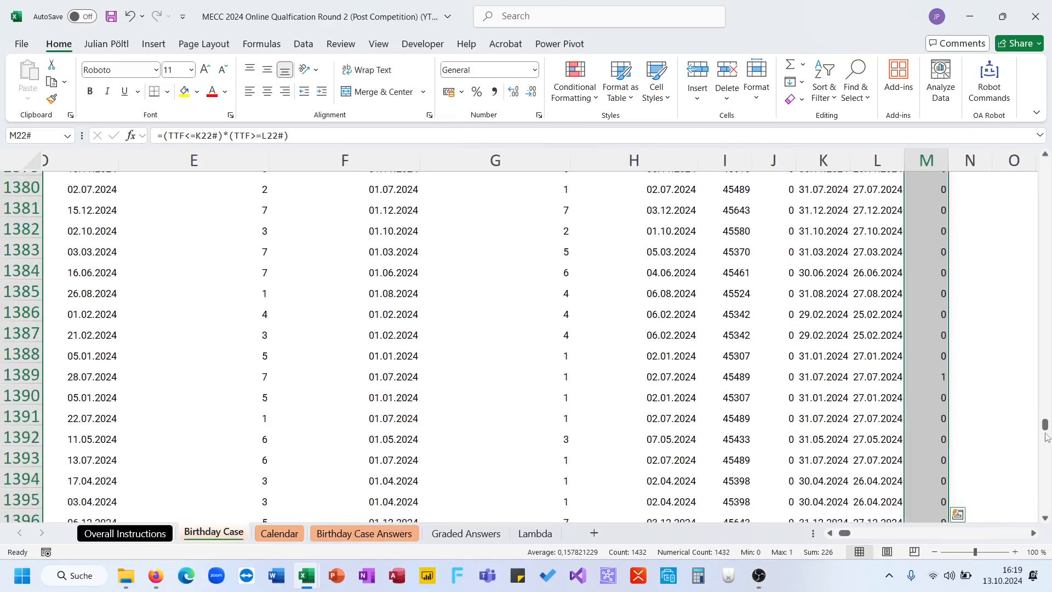
drag(1045, 434, 1045, 161)
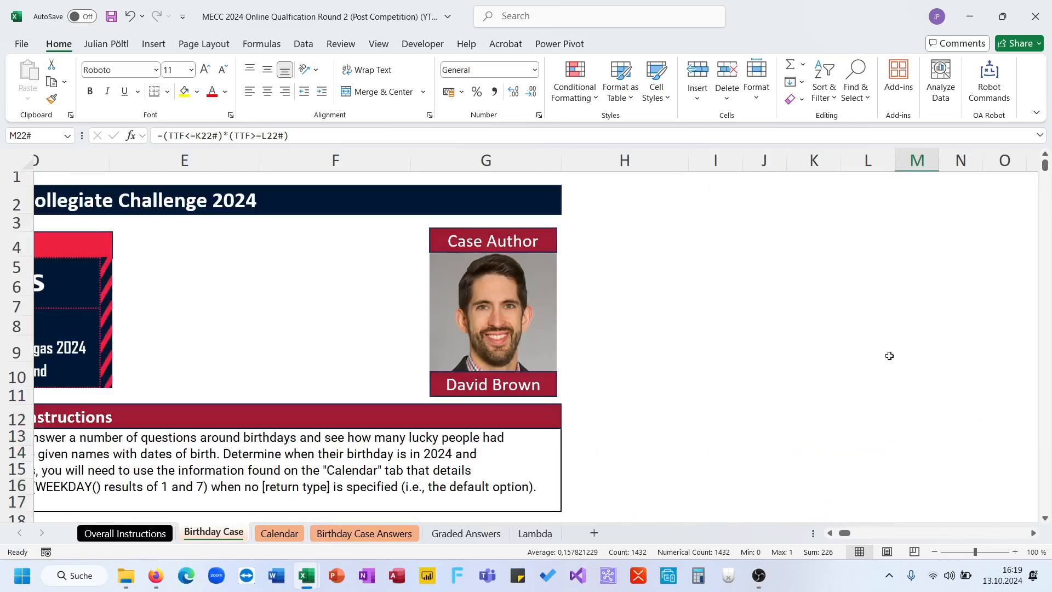
scroll(870, 381, down, 6)
click(956, 216)
click(955, 200)
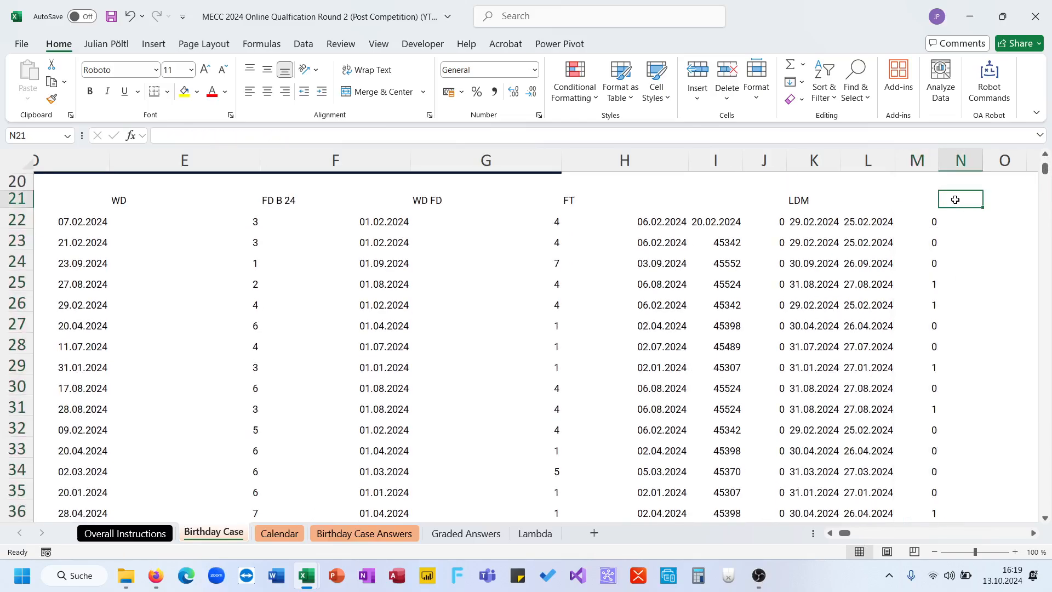
text(HBD)
key(Return)
- Calculate the half-birthdays in N22 with =DATE(2024;MONTH(TTF)+6;DAY(TTF)) and make column N wide enough for the dates
text(=d)
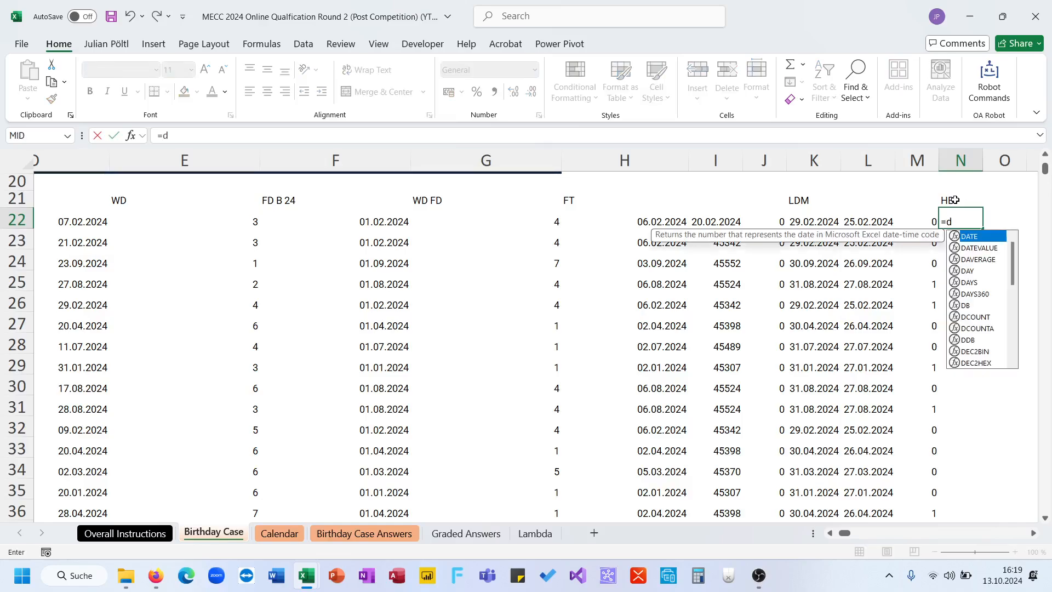
key(Tab)
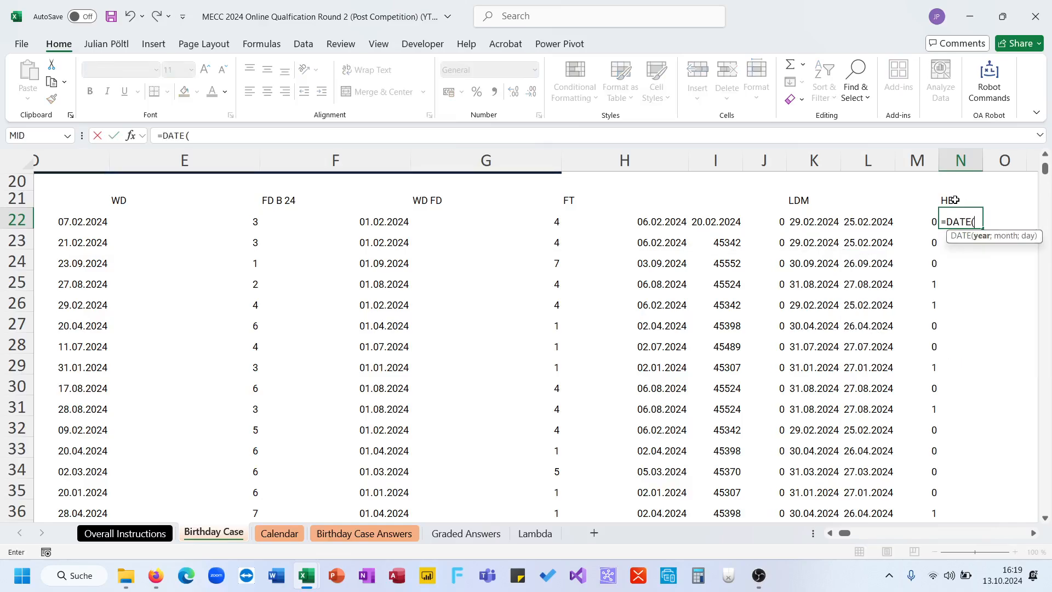
text(y)
key(BackSpace)
text(2024;)
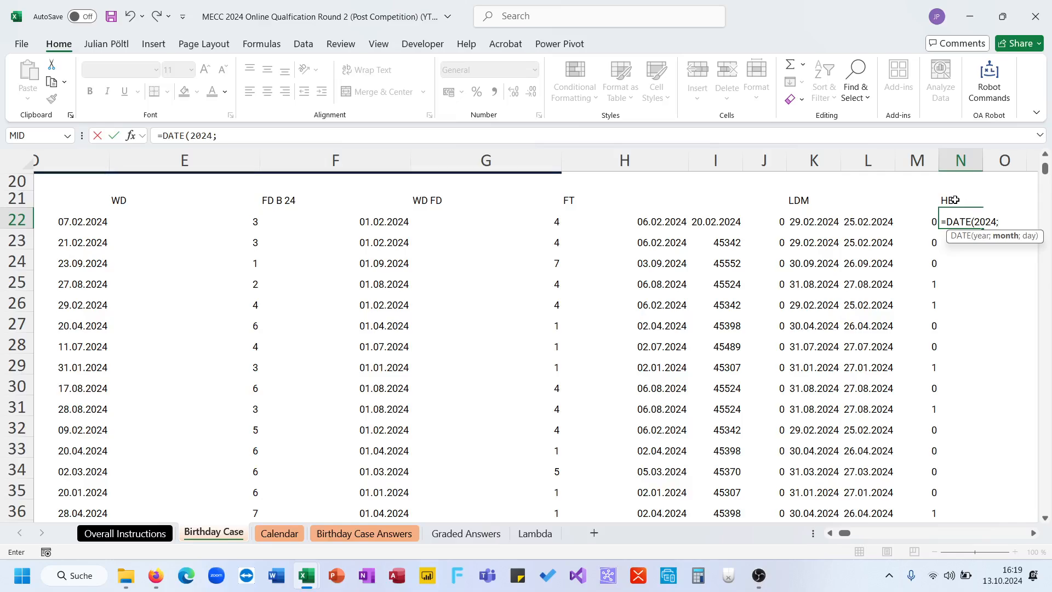
text(mont)
key(Tab)
text(t)
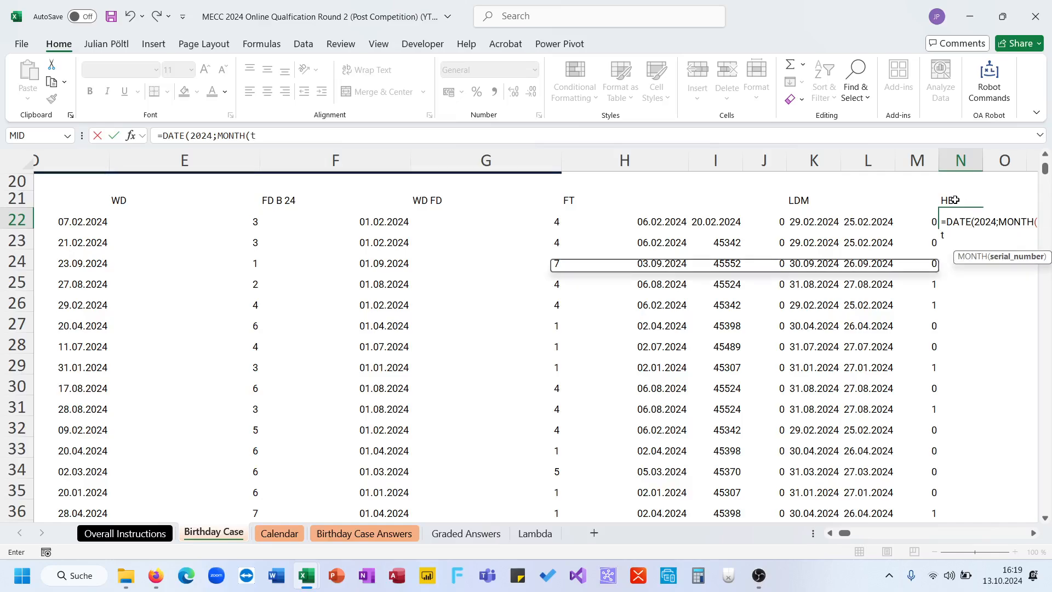
text(tf)+6;)
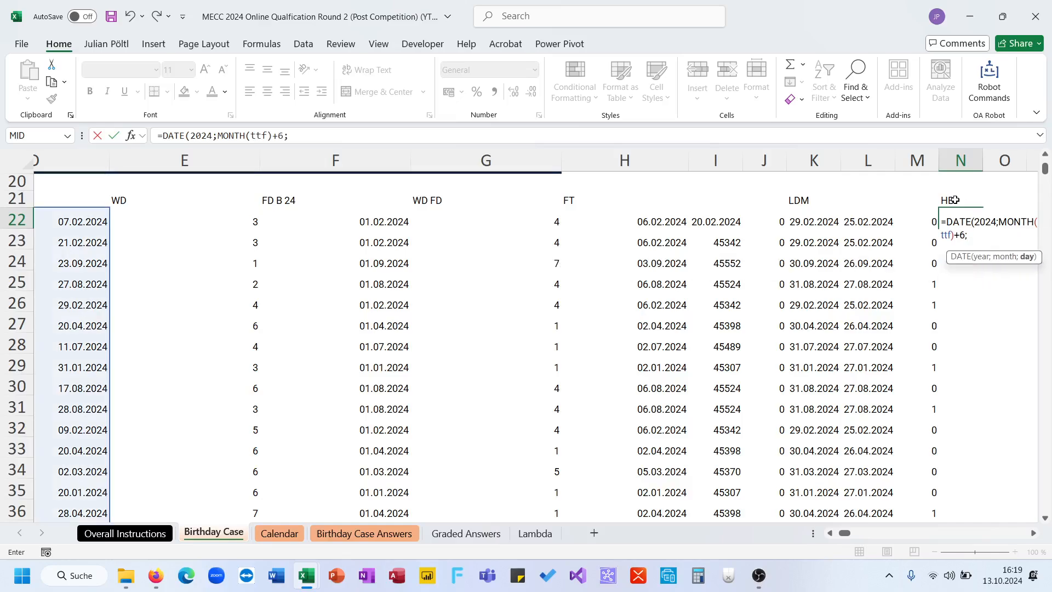
text(day(tt)
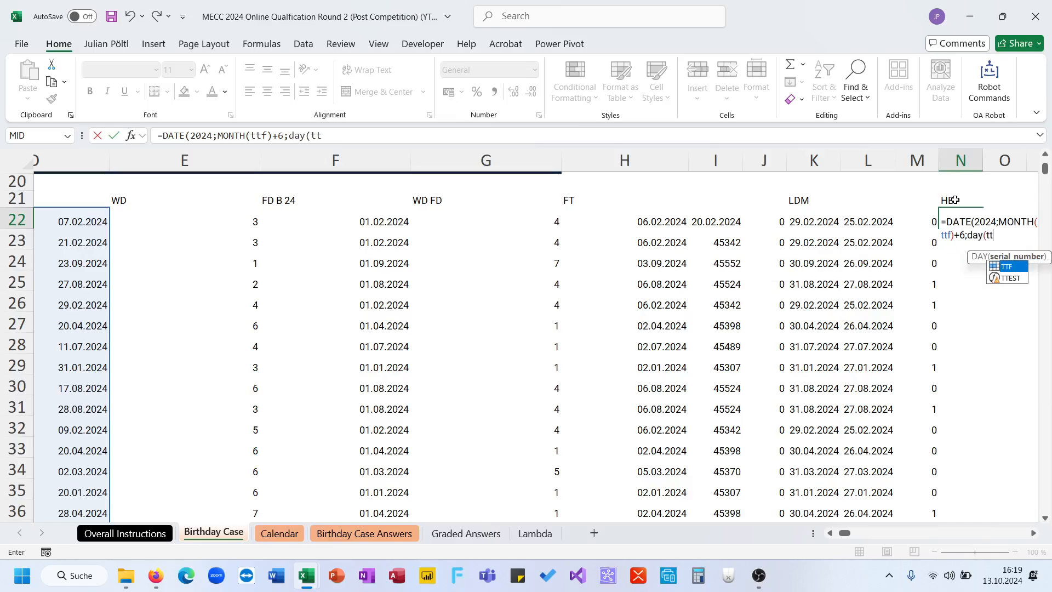
text(f)))
key(Return)
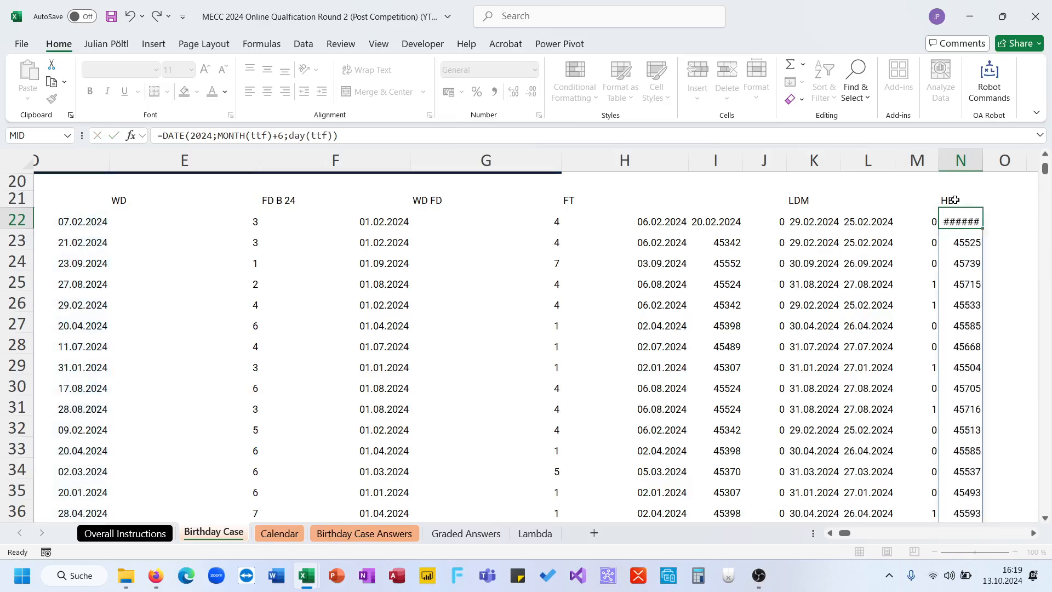
key(Up)
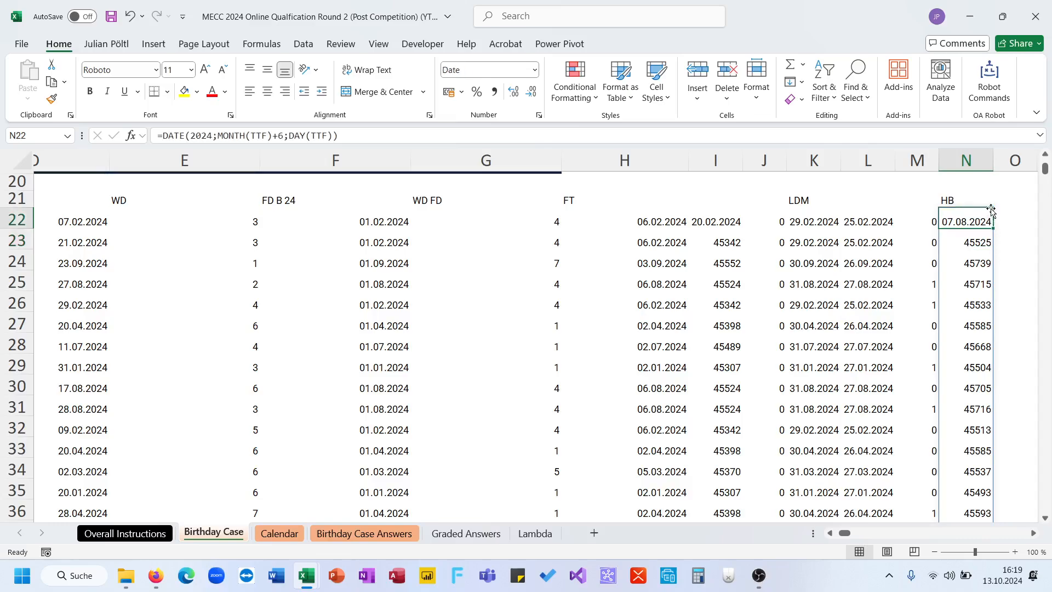
- Begin a month comparison in O22 with the month of the half-birthdays, =MONTH(N22#
scroll(991, 230, right, 2)
click(896, 216)
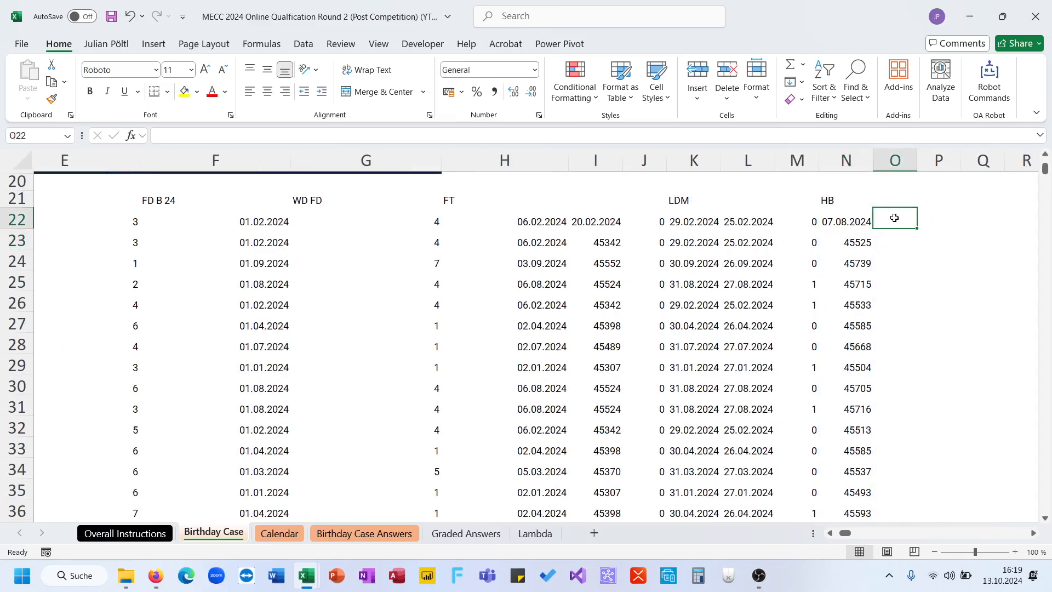
text(=Mont)
key(Tab)
text(N22#)
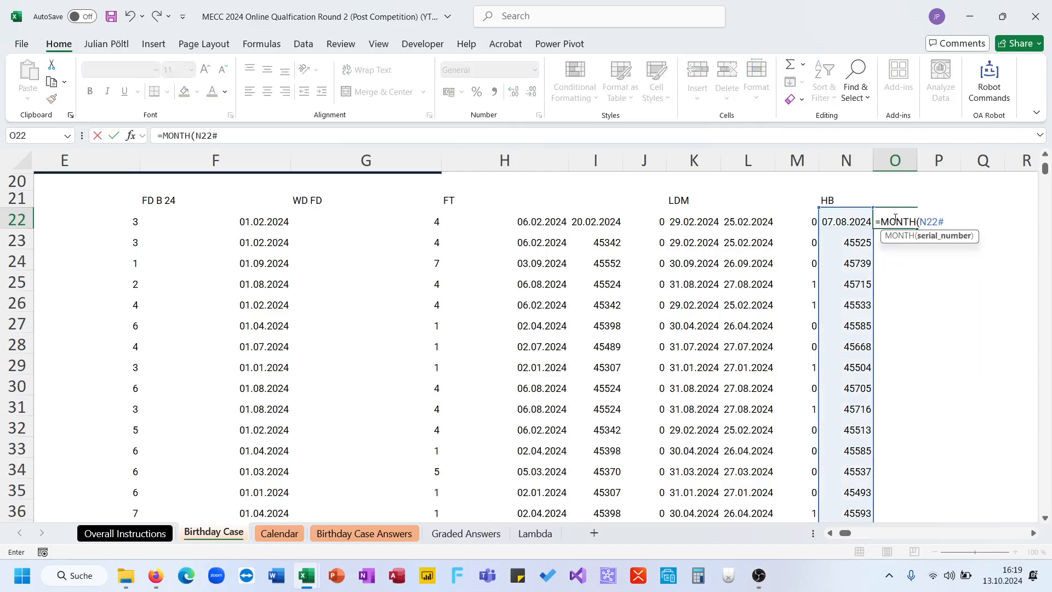
text()=)
text(mont)
- Compare it with the birthday month plus 6, completing O22 as =MONTH(N22#)=MONTH(TTF)+6, and check the results down the column
key(Tab)
text(tt)
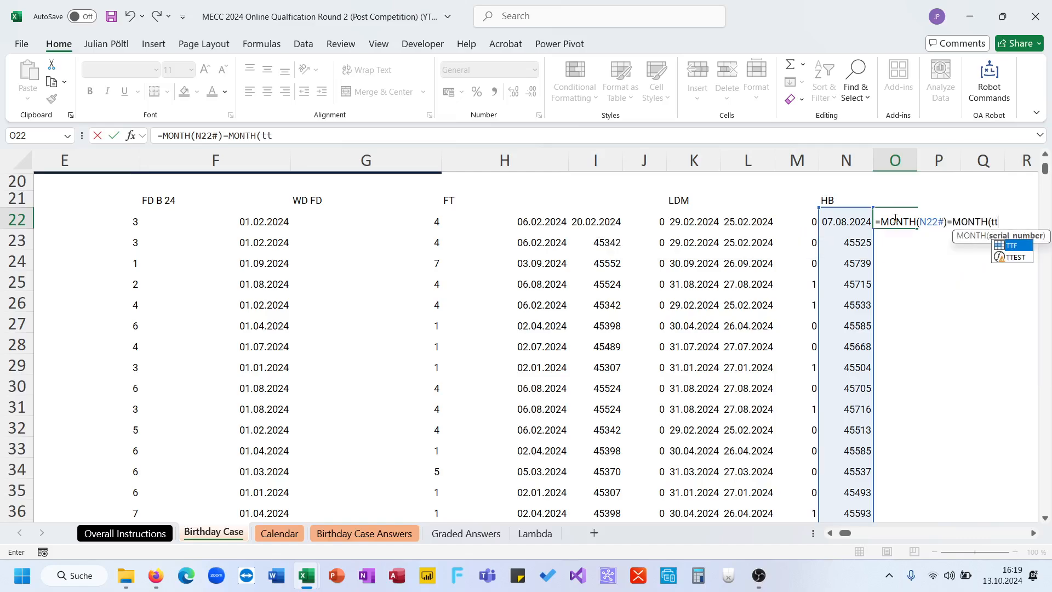
key(Tab)
text()+6)
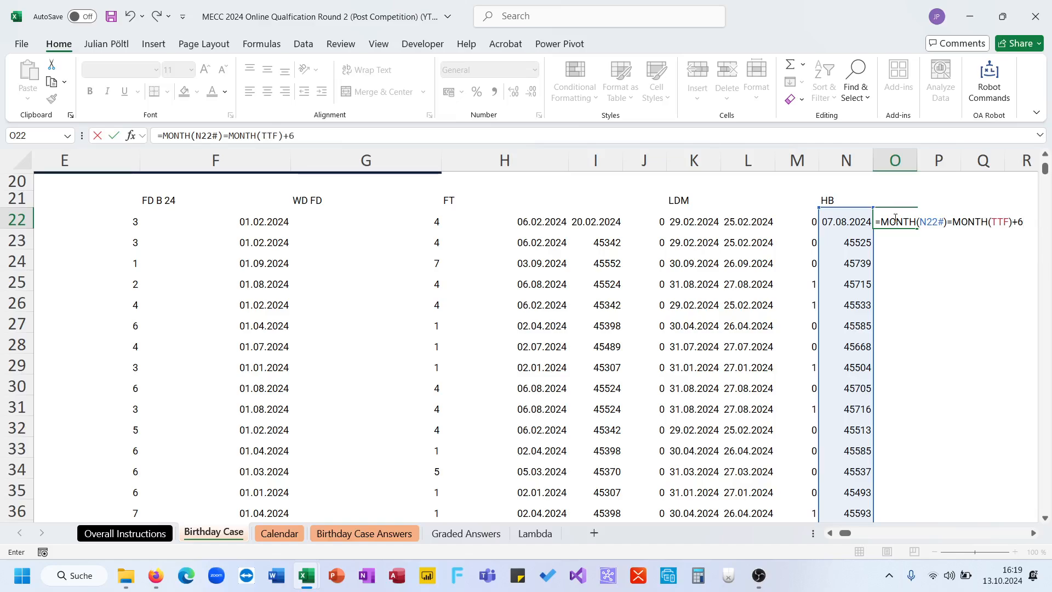
key(Return)
key(Up)
key(ctrl+shift+Down)
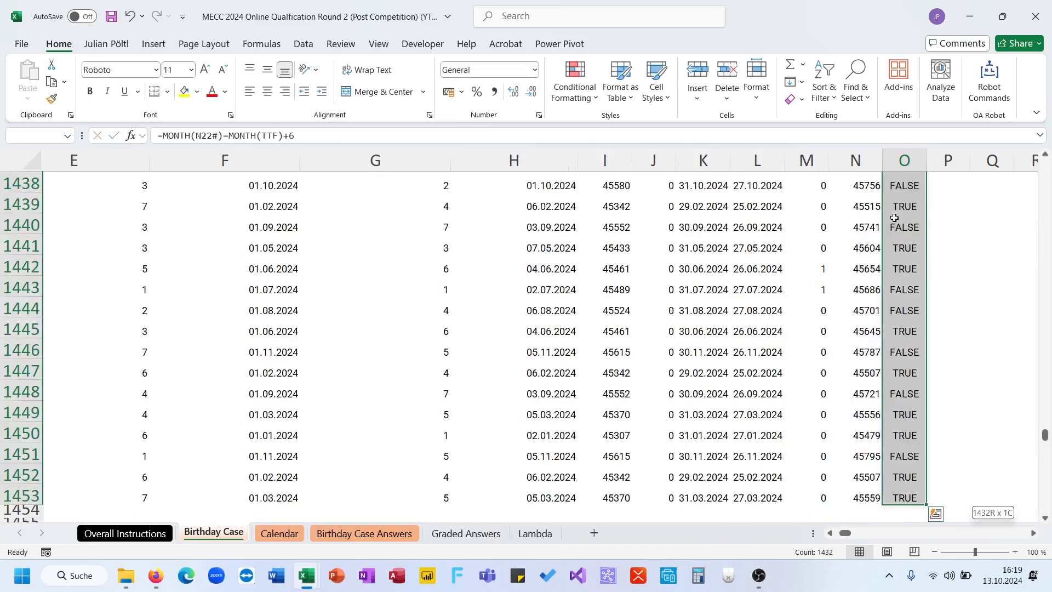
key(ctrl+shift+Up)
scroll(894, 218, up, 1)
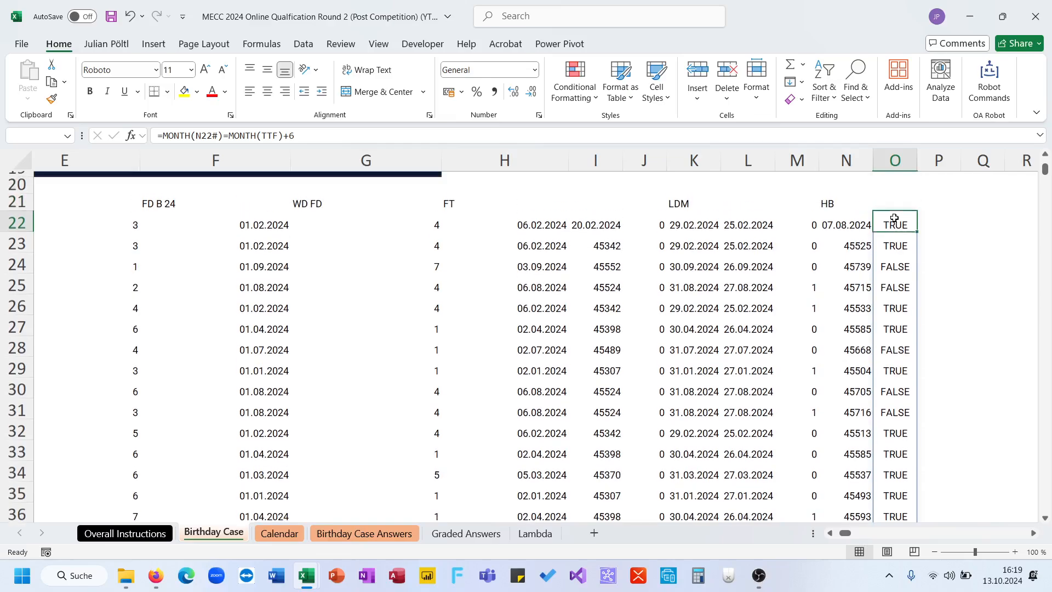
click(165, 136)
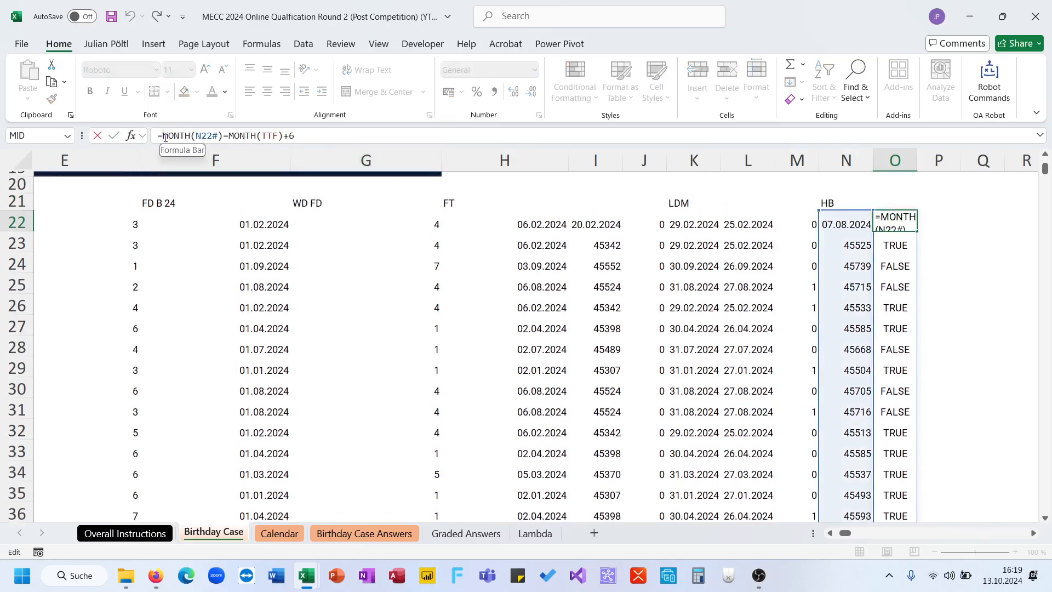
text(-()
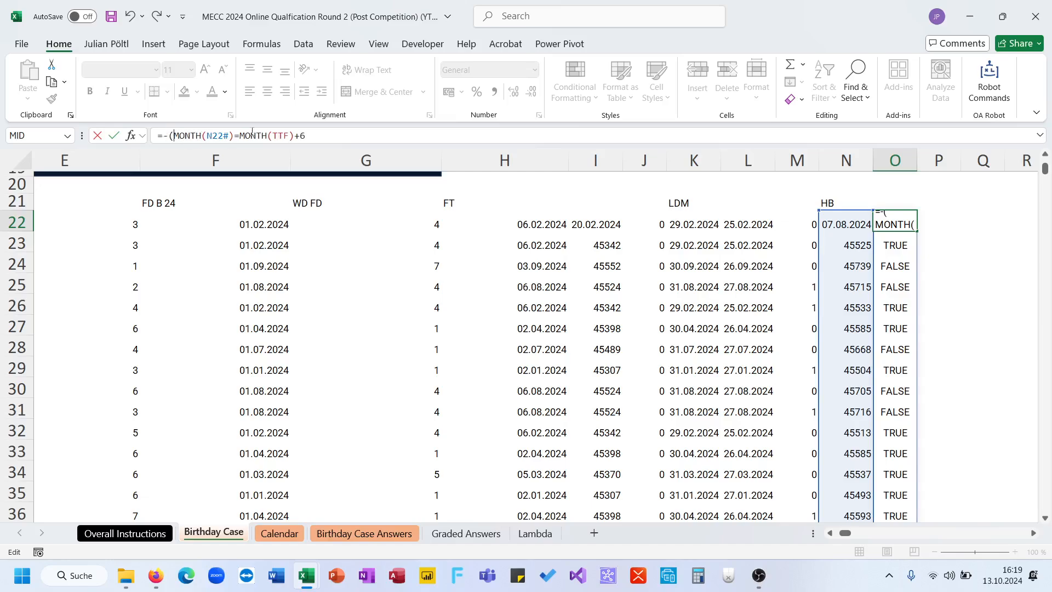
key(Escape)
- Wrap the expected month around the year end, changing O22 to =MONTH(N22#)=MOD(MONTH(TTF)+5;12)+1, and check the results down the column
click(230, 137)
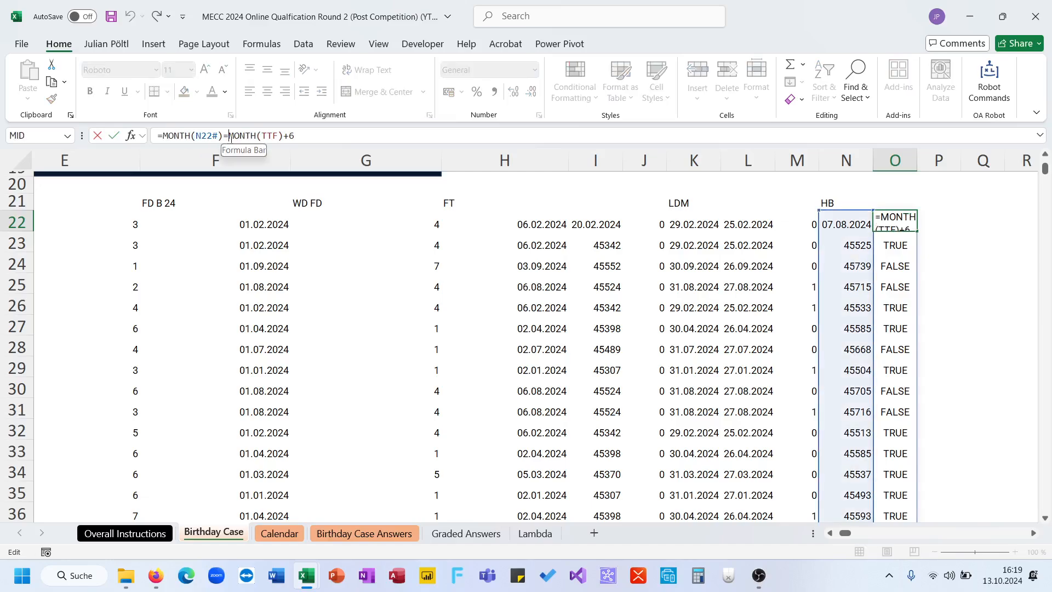
text(mod()
click(348, 139)
key(BackSpace)
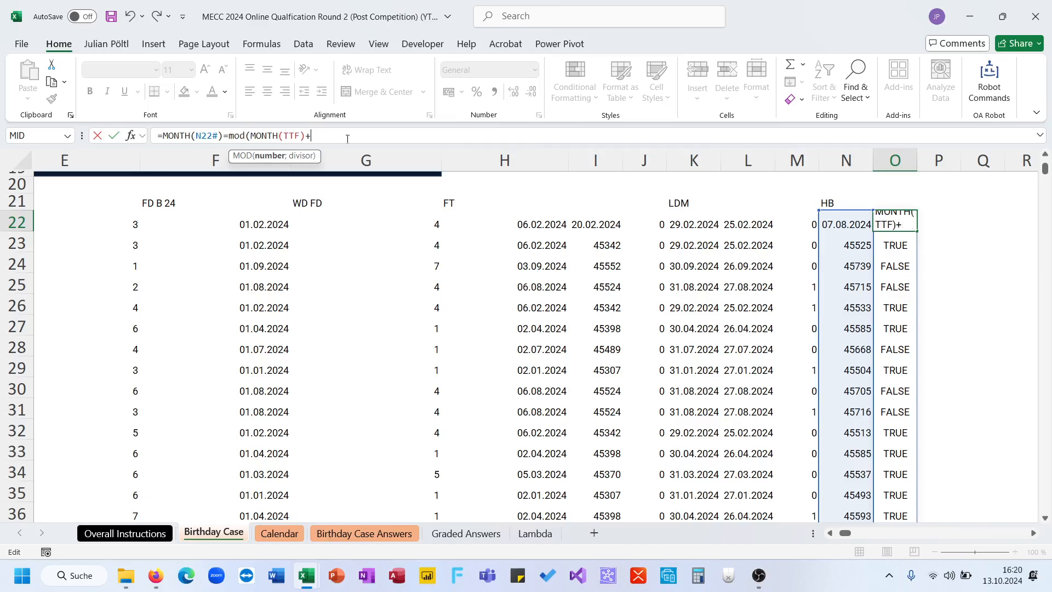
text(5;12))
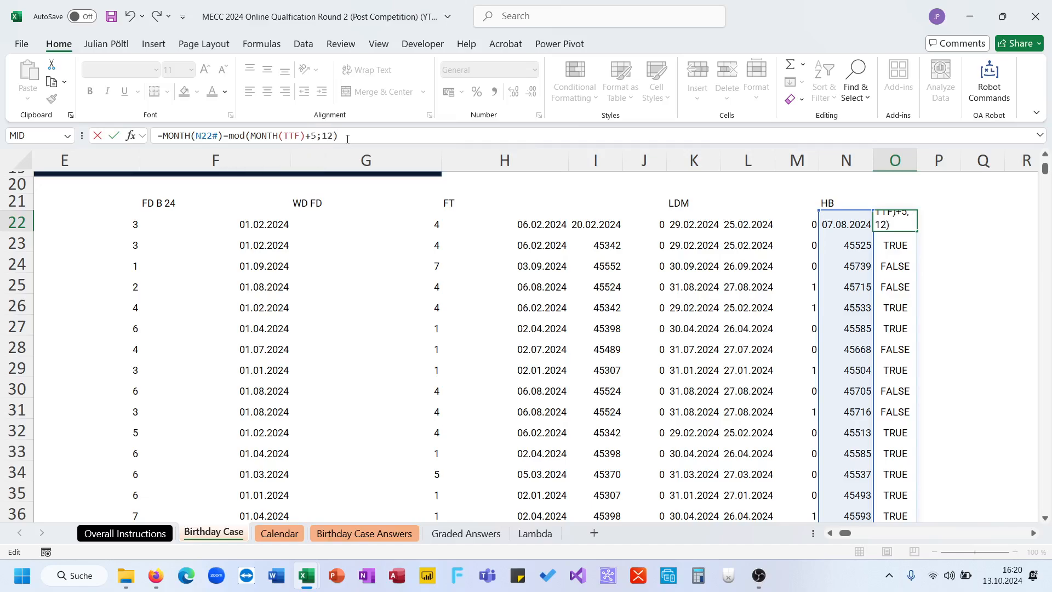
text(+1)
key(Return)
key(Up)
key(ctrl+shift+Down)
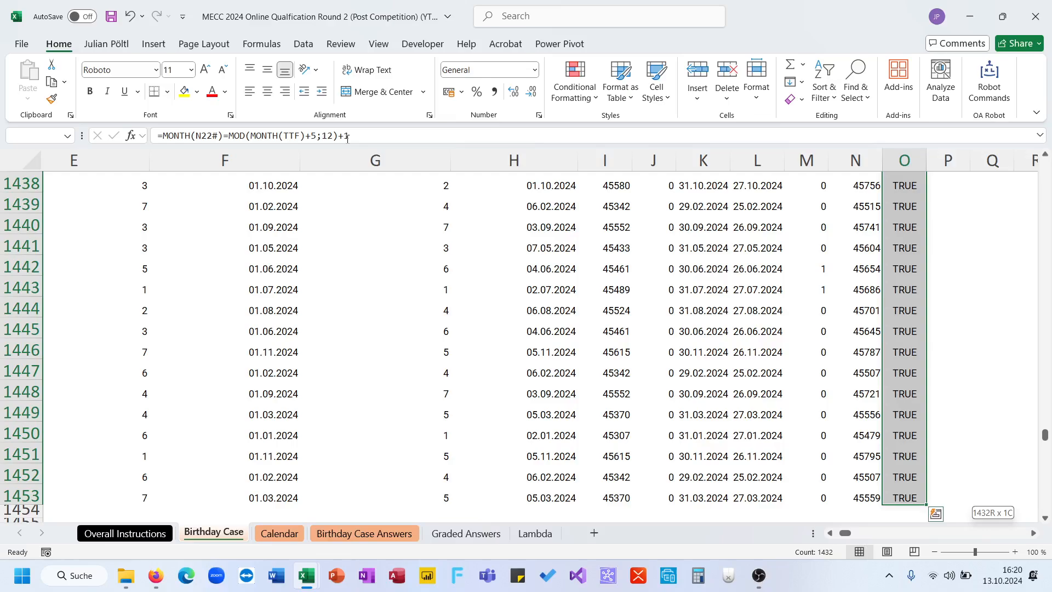
key(ctrl+shift+Up)
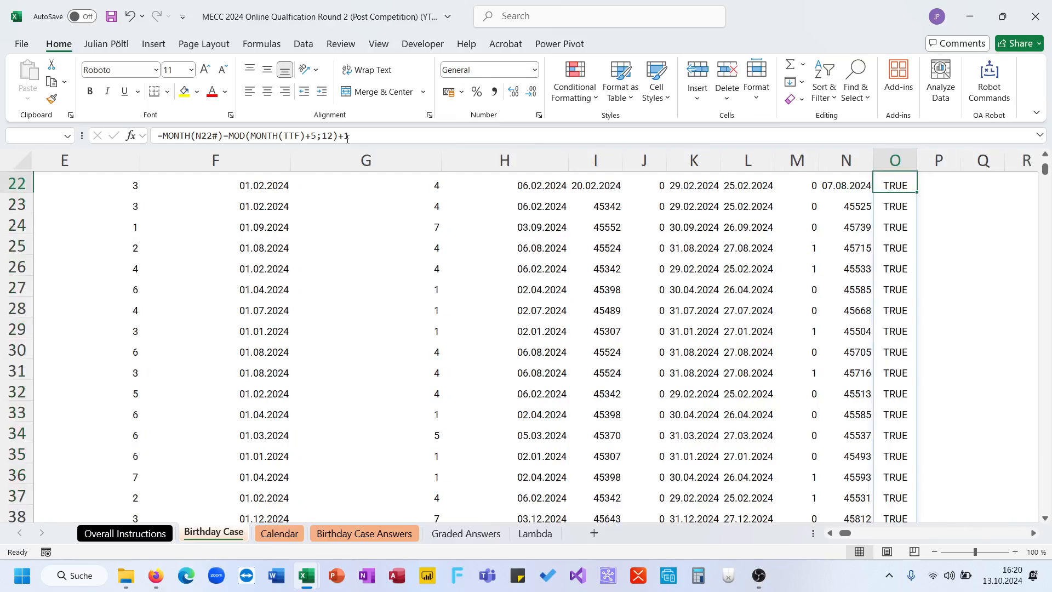
- Convert the O22 comparison to ones and zeros as =--(MONTH(N22#)=MOD(MONTH(TTF)+5;12)+1)
click(162, 136)
text(--()
click(388, 136)
text())
key(Return)
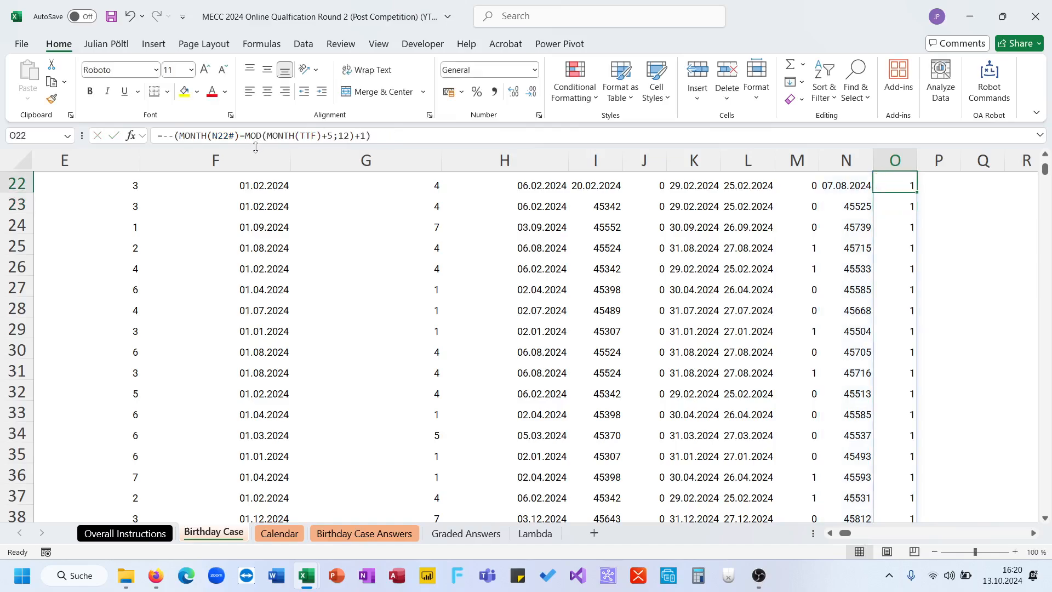
- Change the O22 comparison from equal to <> so it flags mismatched months, and select the whole column O result for its sum
click(245, 136)
key(BackSpace)
text(<>)
key(Return)
key(Up)
key(ctrl+shift+Down)
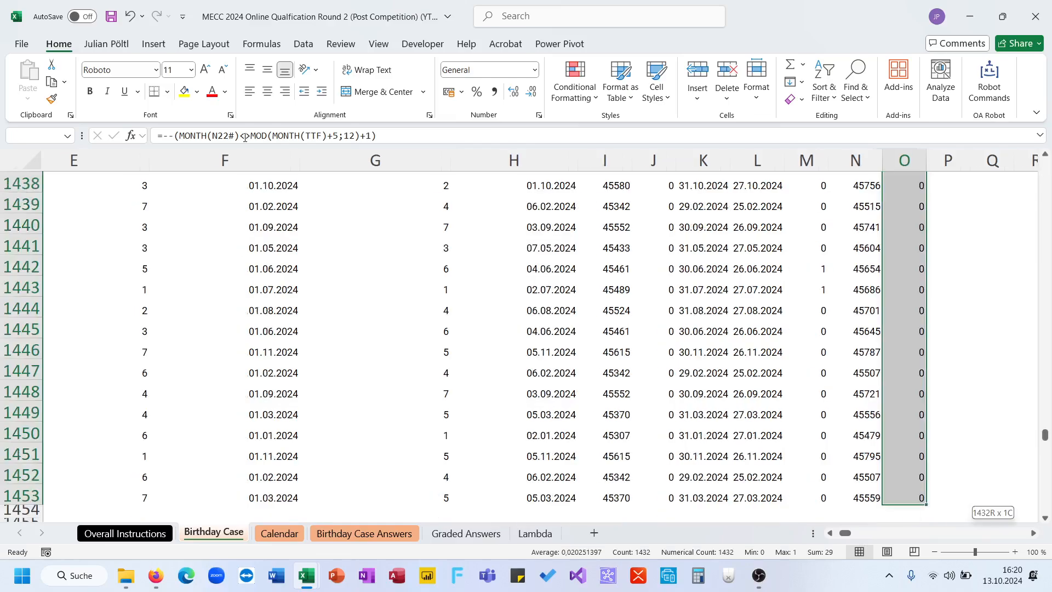
- Choose 29 as the answer to question 7 in D39 on the Birthday Case Answers sheet
click(319, 533)
click(546, 394)
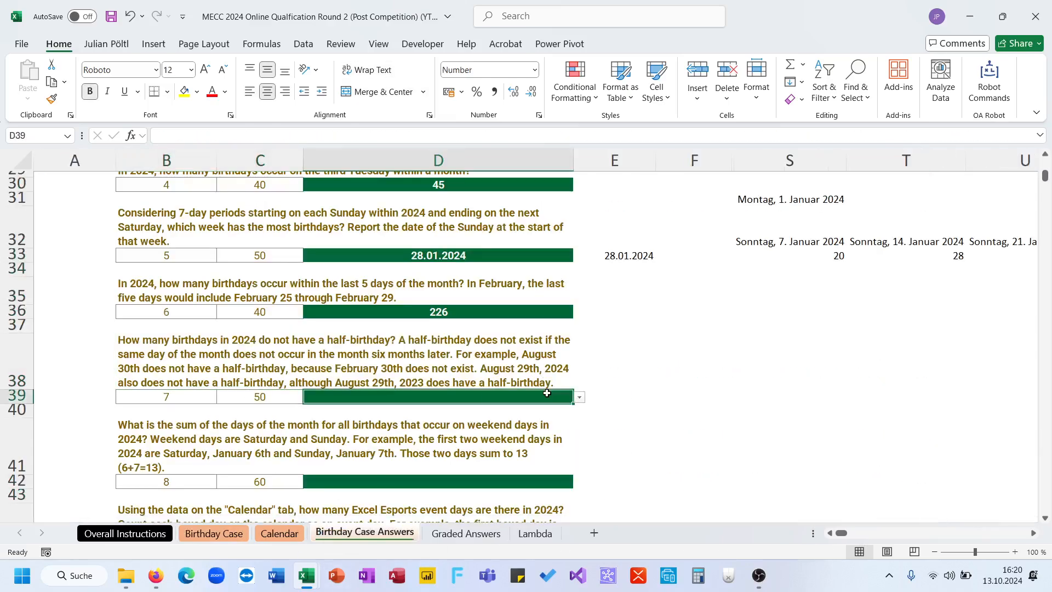
click(580, 398)
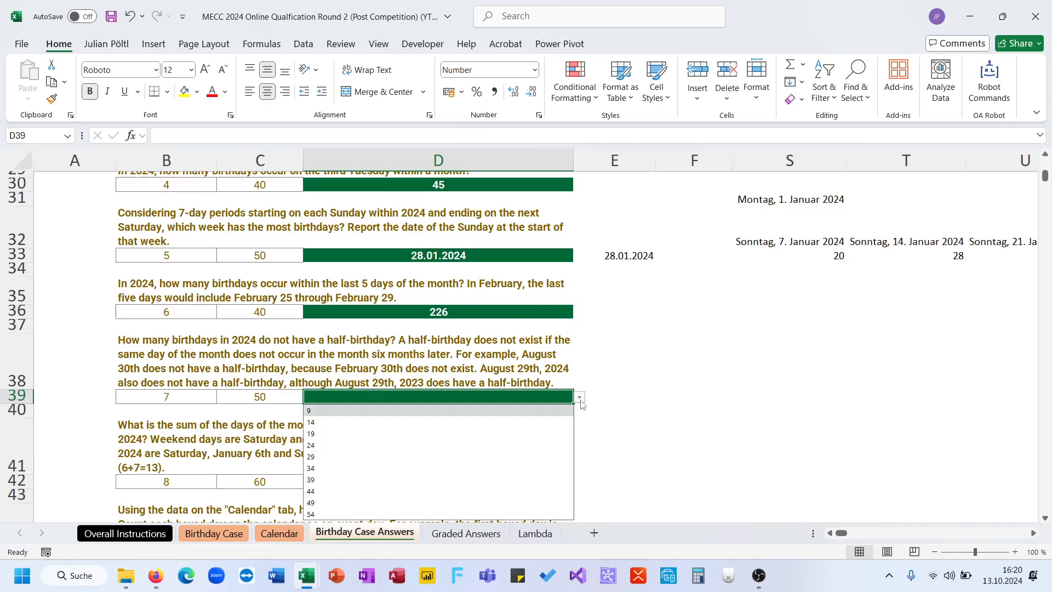
click(519, 457)
click(631, 421)
- Read question 8 about the sum of the days of the month for weekend birthdays in 2024
scroll(633, 422, down, 1)
scroll(633, 422, down, 3)
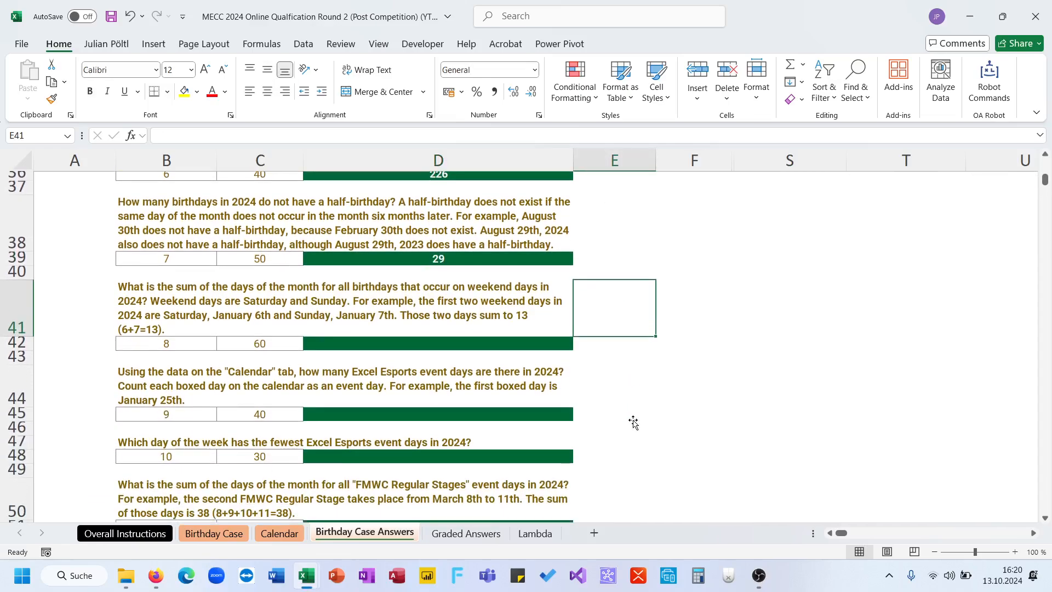
scroll(633, 422, down, 2)
scroll(634, 422, up, 4)
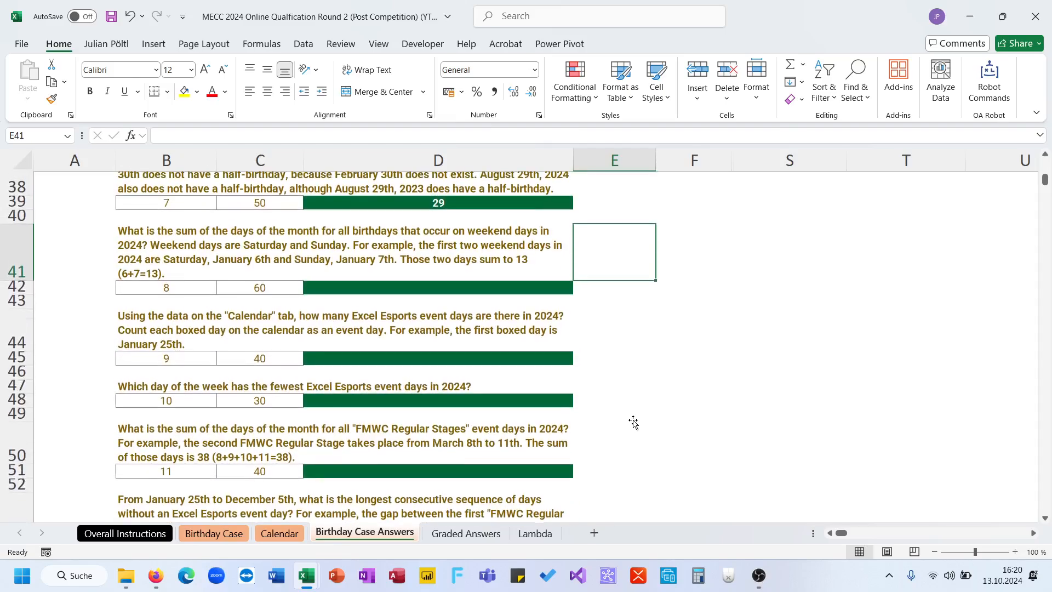
scroll(634, 422, up, 1)
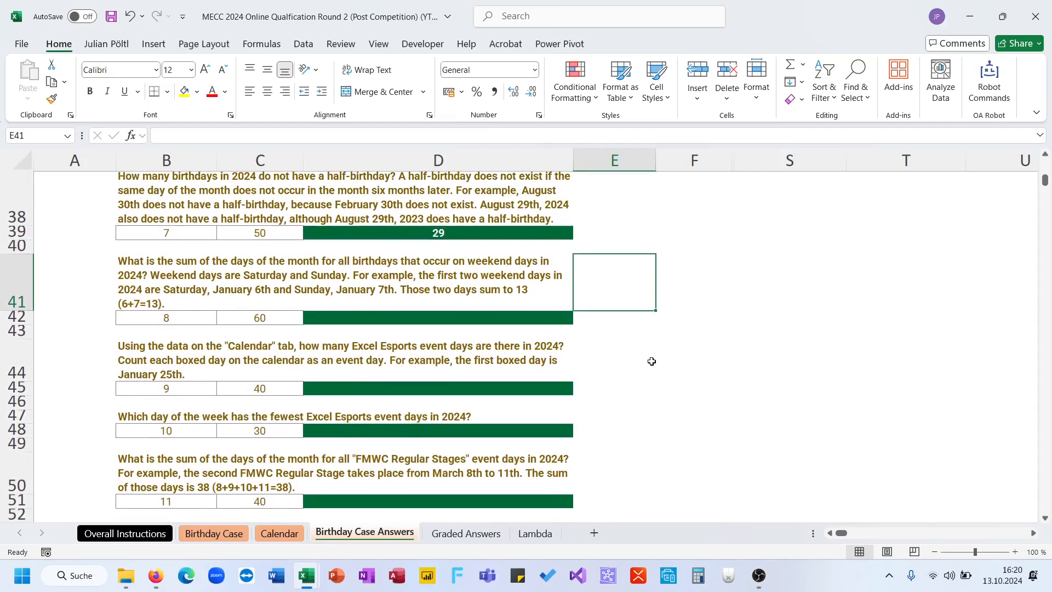
scroll(651, 359, down, 1)
scroll(651, 360, up, 2)
scroll(652, 362, up, 1)
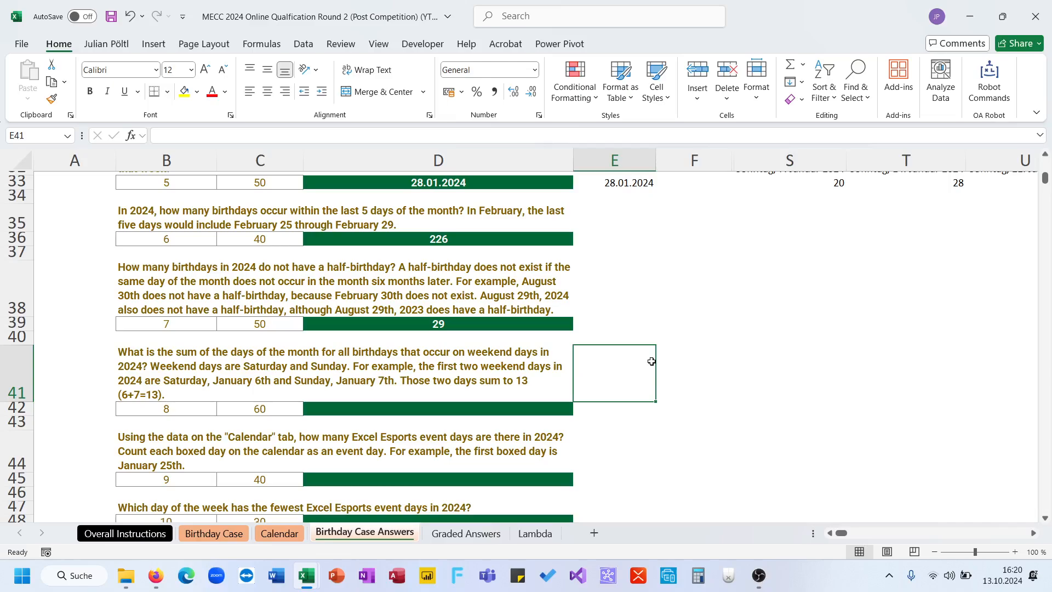
- Begin a formula in E42 that filters the 2024 birthdays, =FILTER(TTF;
key(Down)
text(=FILTER(ttb)
key(BackSpace)
text(f)
key(Tab)
text(;)
- Reference the weekday column 'Birthday Case'!E22# as the filter's include argument, followed by an equals sign
click(214, 533)
scroll(406, 378, up, 20)
drag(1045, 430, 957, 187)
scroll(576, 357, left, 2)
scroll(575, 356, down, 6)
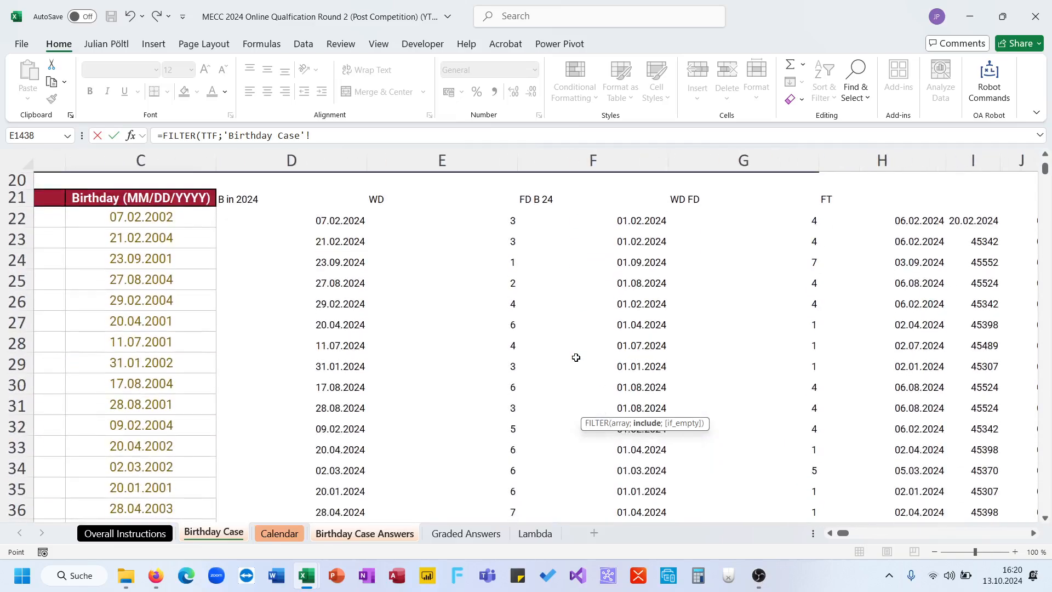
click(466, 214)
key(ctrl+shift+Down)
text(=)
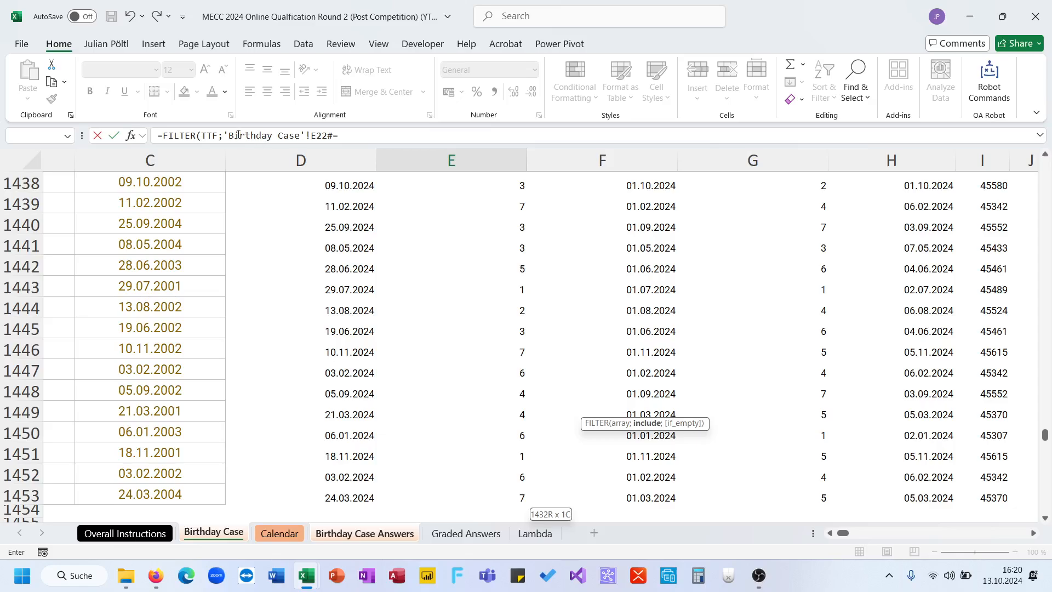
- Complete the first filter condition as ('Birthday Case'!E22#=6) and follow it with a plus operator
click(226, 137)
text(()
click(375, 133)
text(6)*)
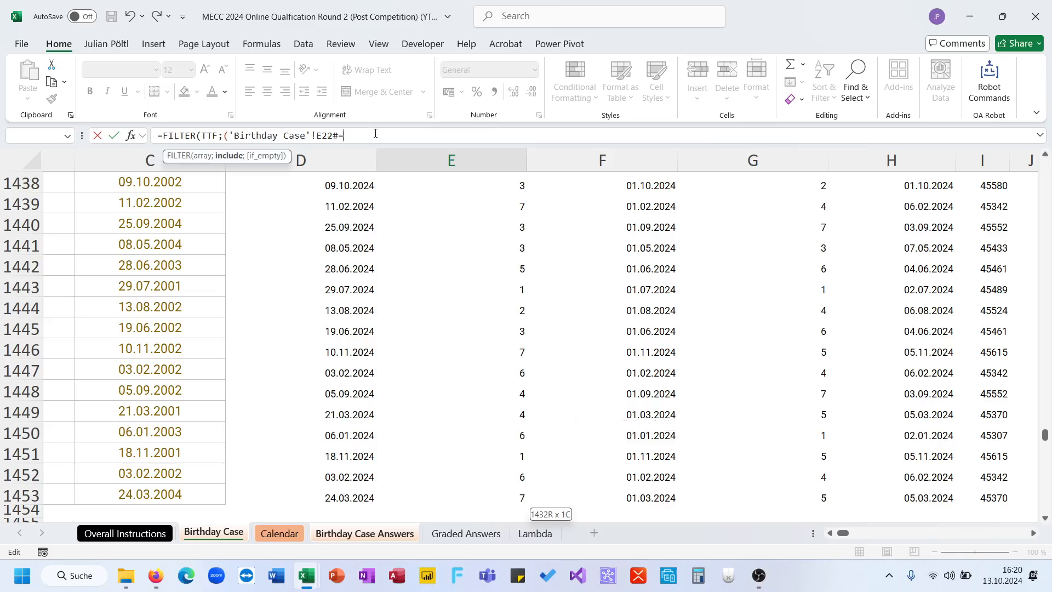
key(BackSpace)
text(+)
- Duplicate the condition as ('Birthday Case'!E22#=7) after the plus operator and commit the weekend filter formula in E42
drag(354, 136, 222, 138)
key(ctrl+c)
click(486, 135)
key(ctrl+v)
key(Left)
key(BackSpace)
text(/)
key(BackSpace)
text(7)
key(Right)
text())
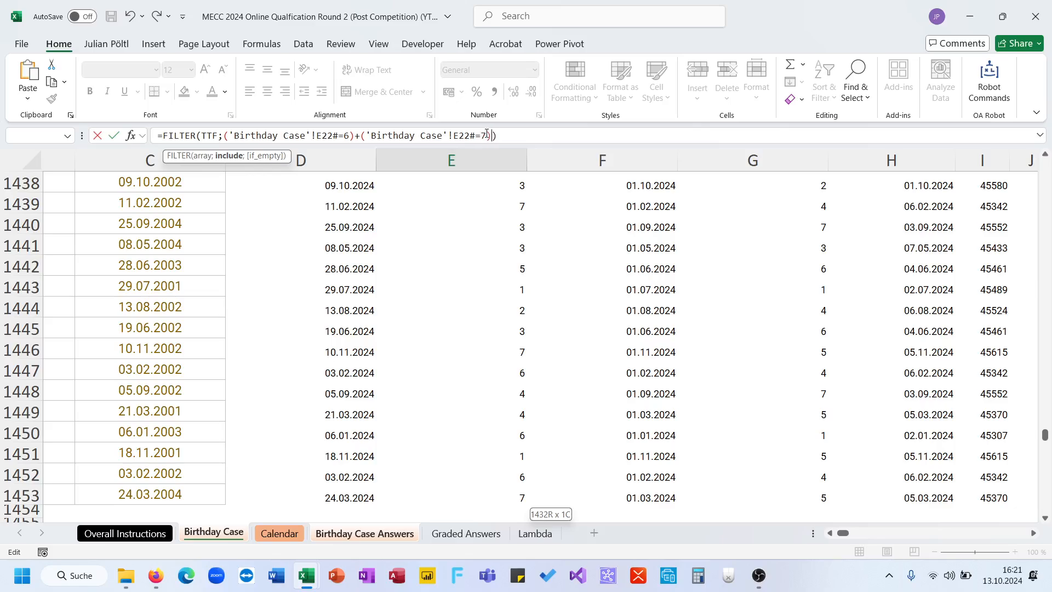
key(Return)
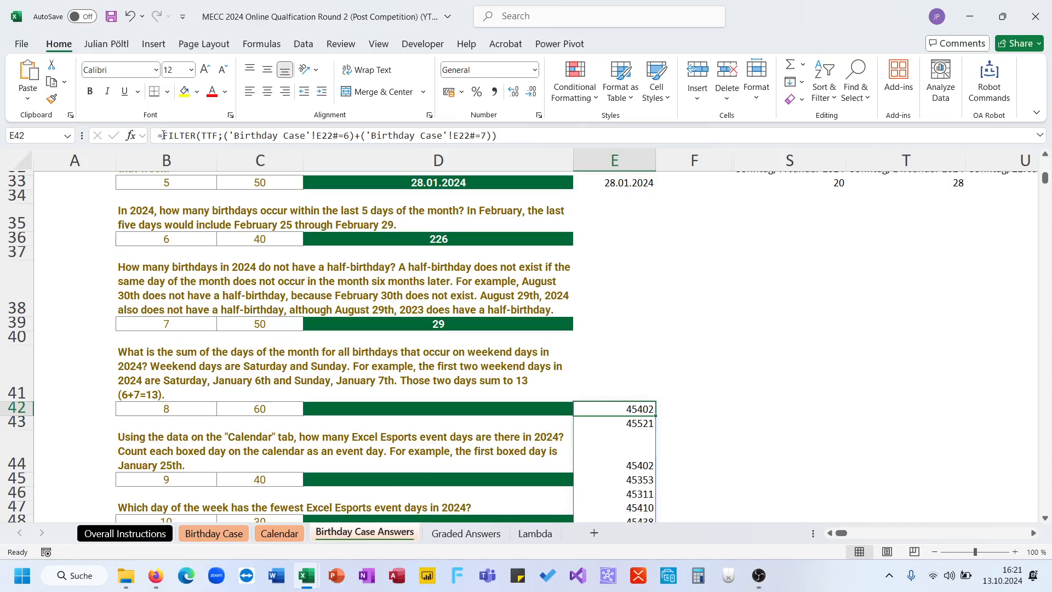
- Wrap the E42 filter formula in DAY so it returns the day of the month of each weekend birthday
click(164, 134)
text(day()
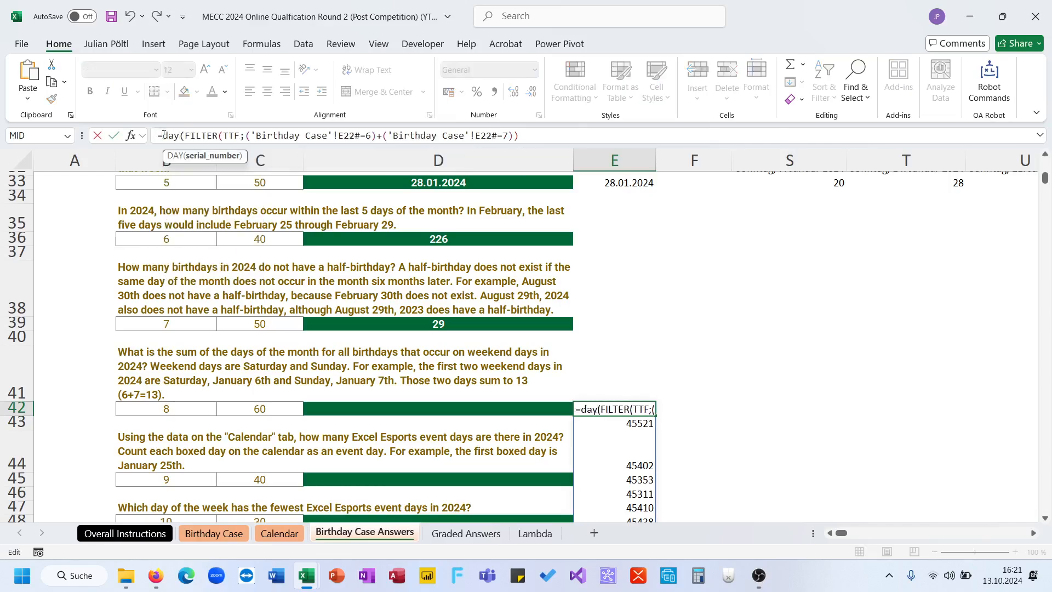
click(534, 136)
text())
key(Return)
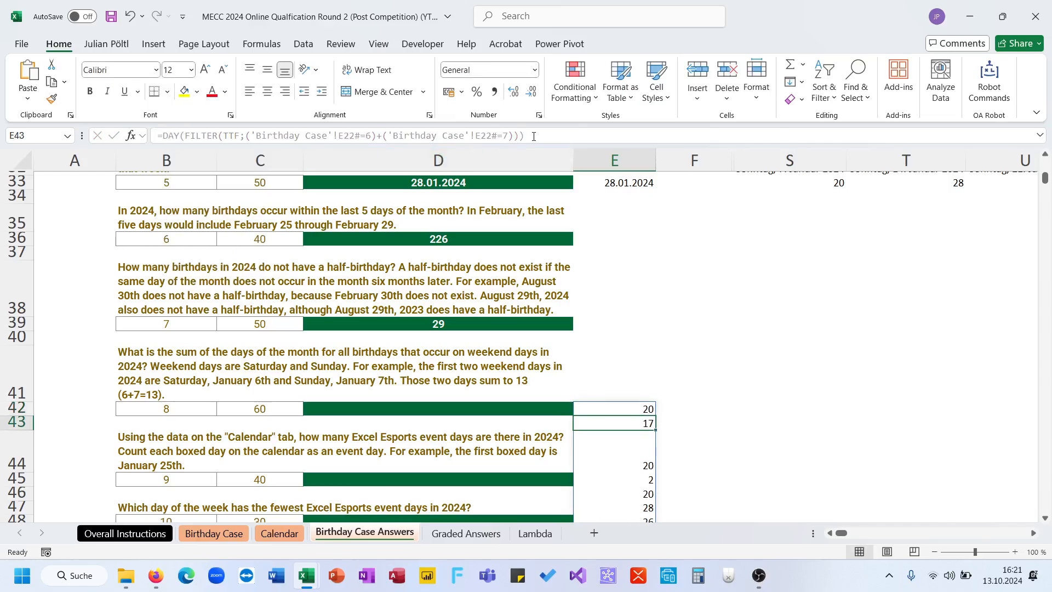
- Wrap the E42 formula in SUM to total the days of the month
click(161, 138)
text(sum()
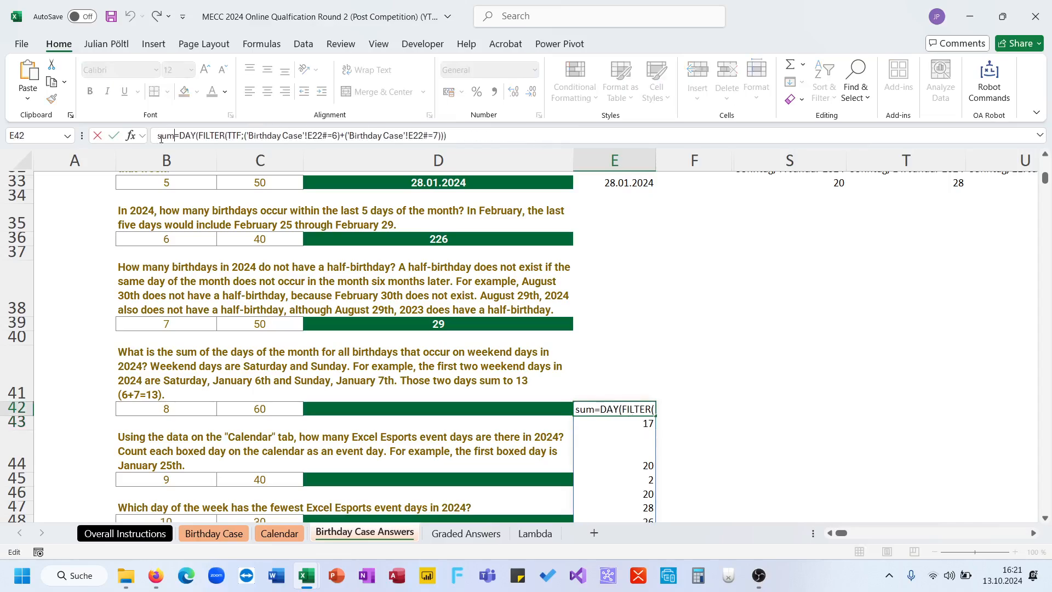
key(BackSpace)
key(BackSpace)
key(BackSpace)
key(BackSpace)
key(Right)
text(sum()
key(End)
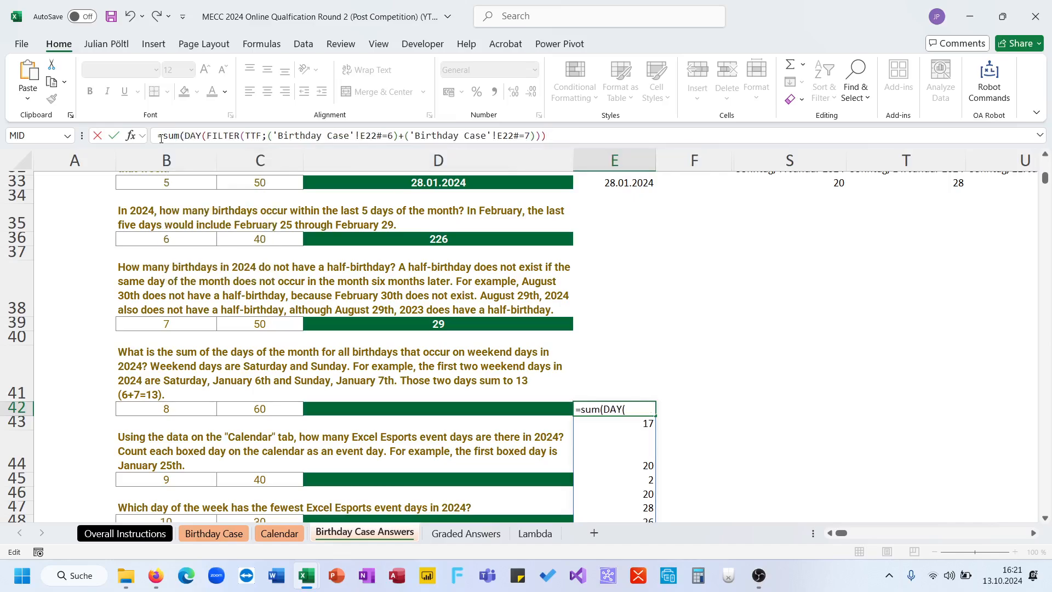
key(Return)
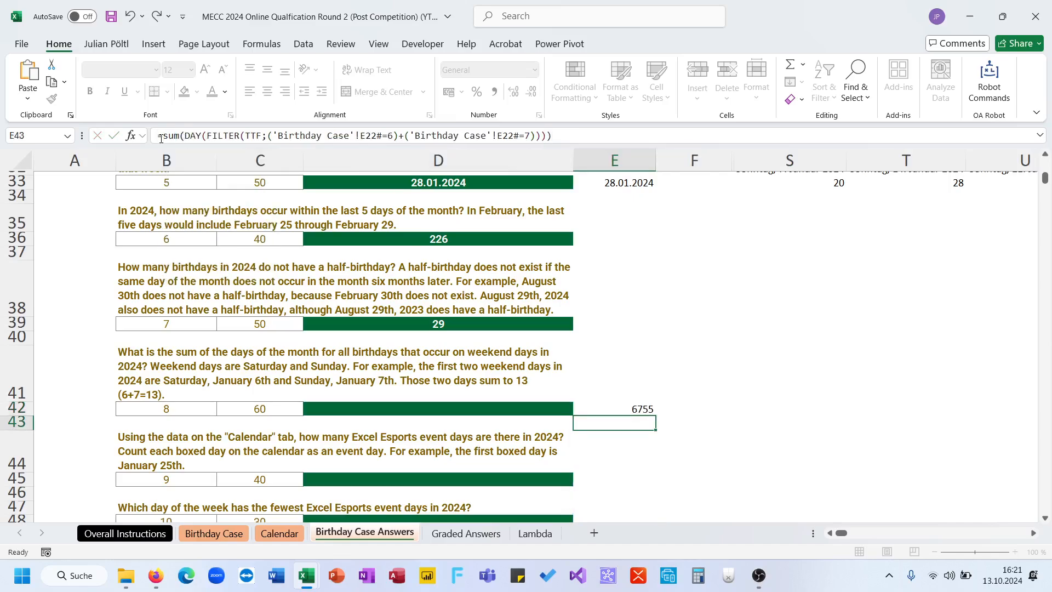
- Choose 6.755 as the answer to question 8 in D42
key(Up)
click(547, 408)
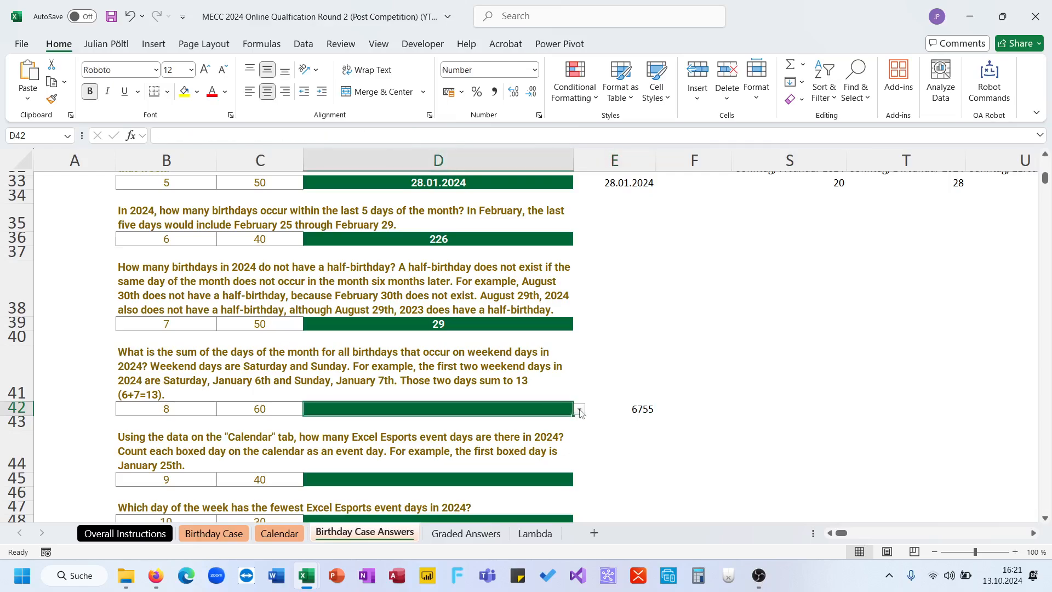
click(580, 409)
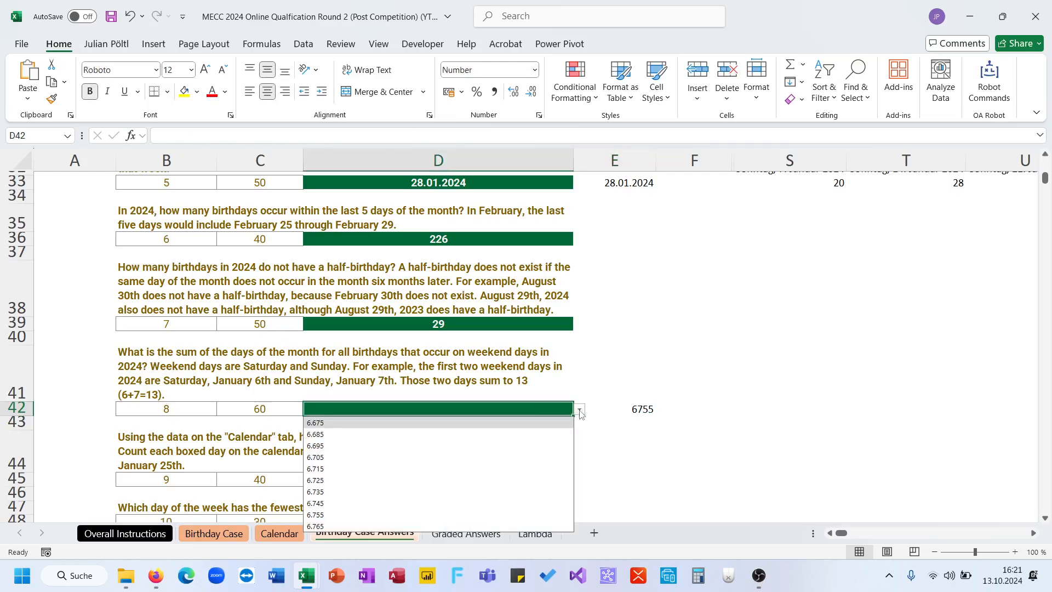
click(505, 514)
- Read question 9 about the number of Excel Esports event days in 2024 and open the Calendar sheet
click(600, 478)
scroll(600, 477, down, 2)
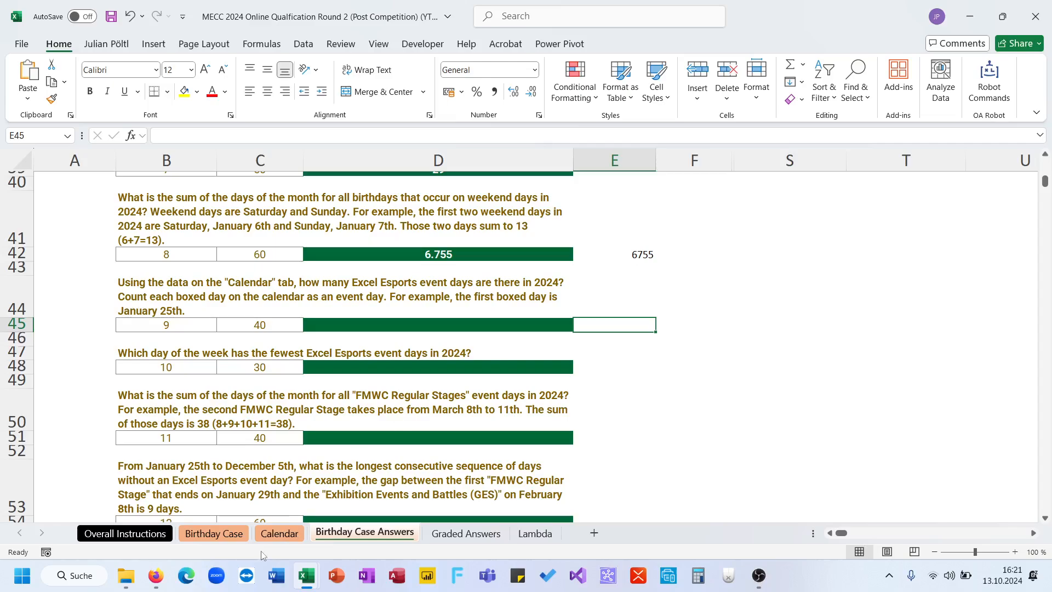
click(214, 533)
click(280, 533)
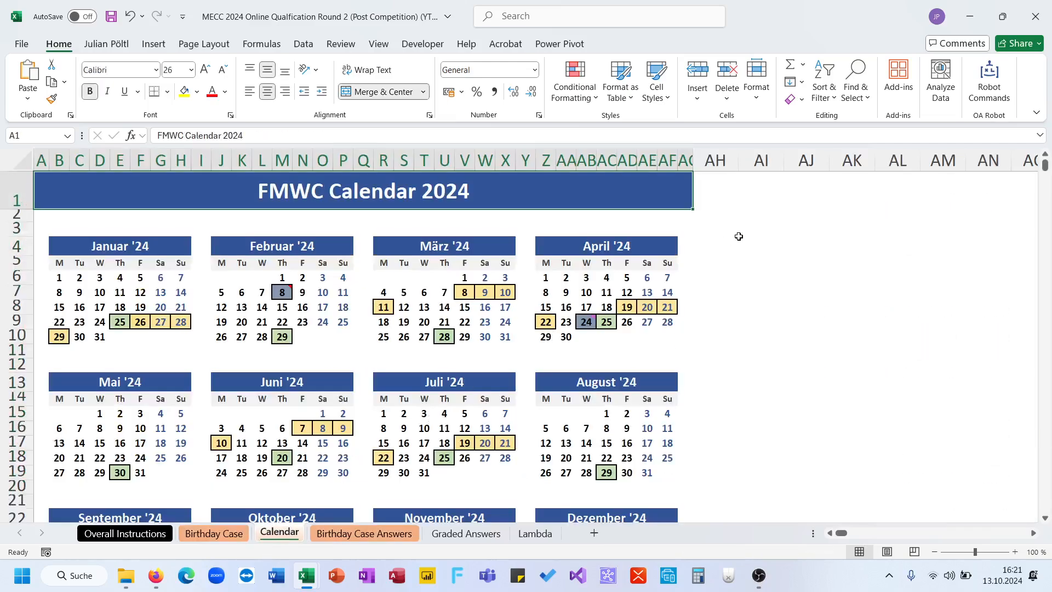
- Try to detect the coloured calendar days with =CELL("color";B6:AF10) in AI6
click(710, 277)
click(754, 273)
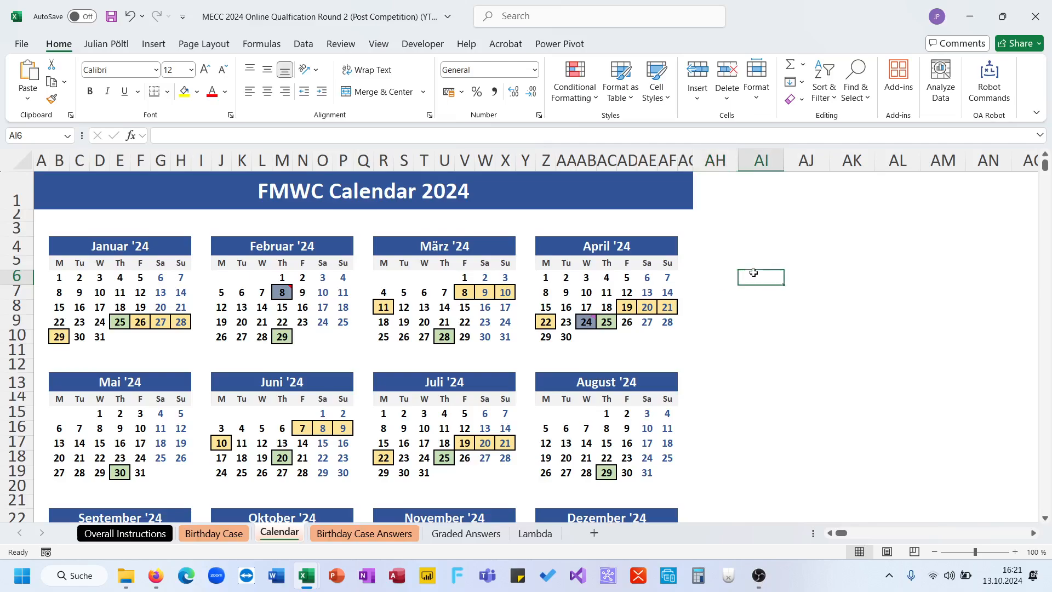
text(=CELL()
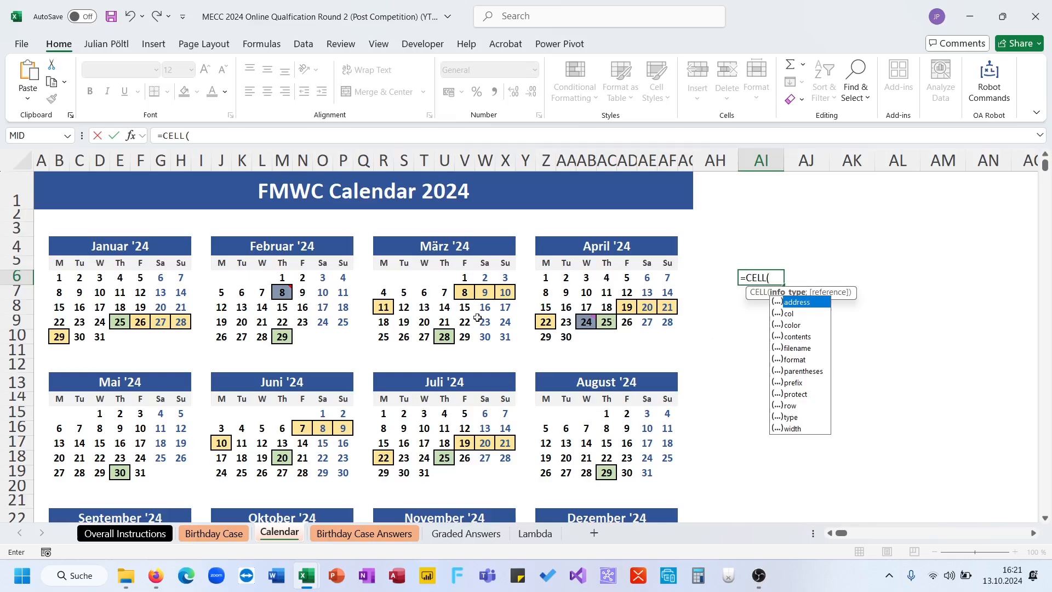
double_click(789, 325)
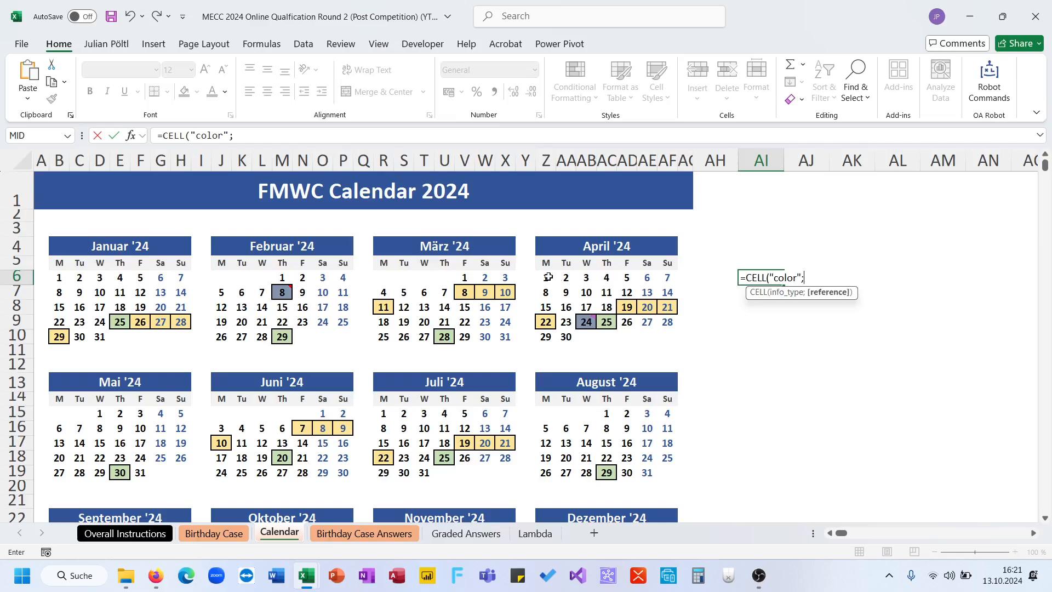
drag(66, 281, 666, 336)
key(Return)
key(Up)
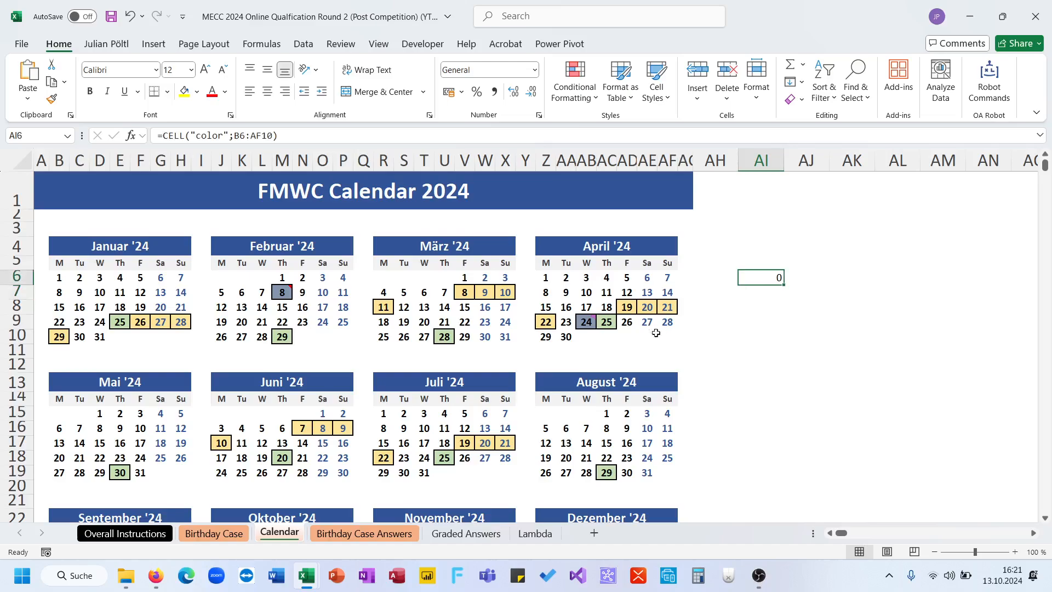
- Change the AI6 formula to =CELL("color";B6) and fill it across the range AI6:AZ12
click(263, 134)
double_click(263, 134)
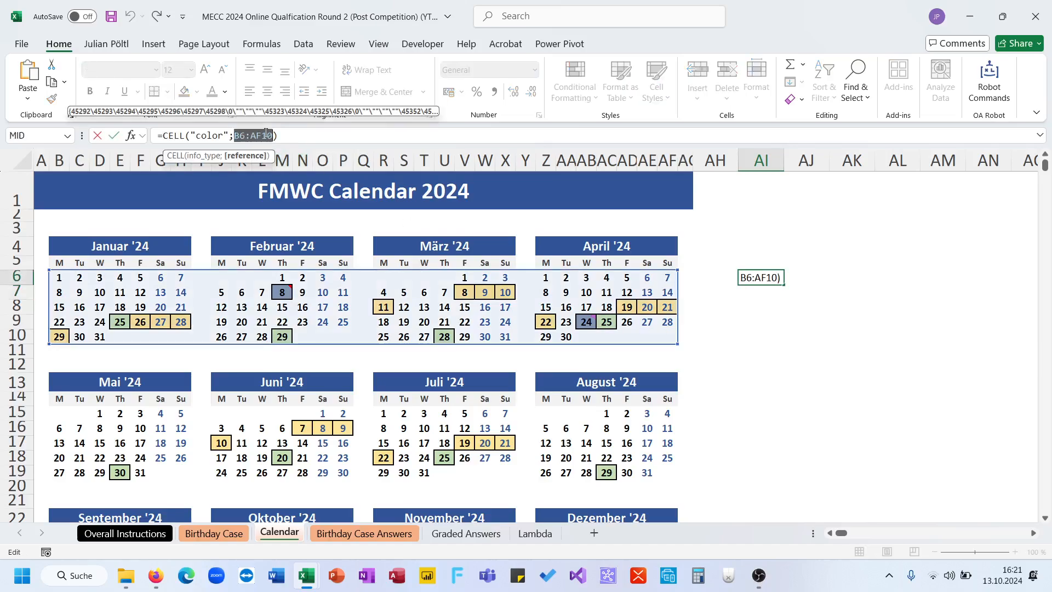
text(b6)
key(Return)
key(Up)
drag(787, 283, 853, 367)
scroll(588, 337, left, 10)
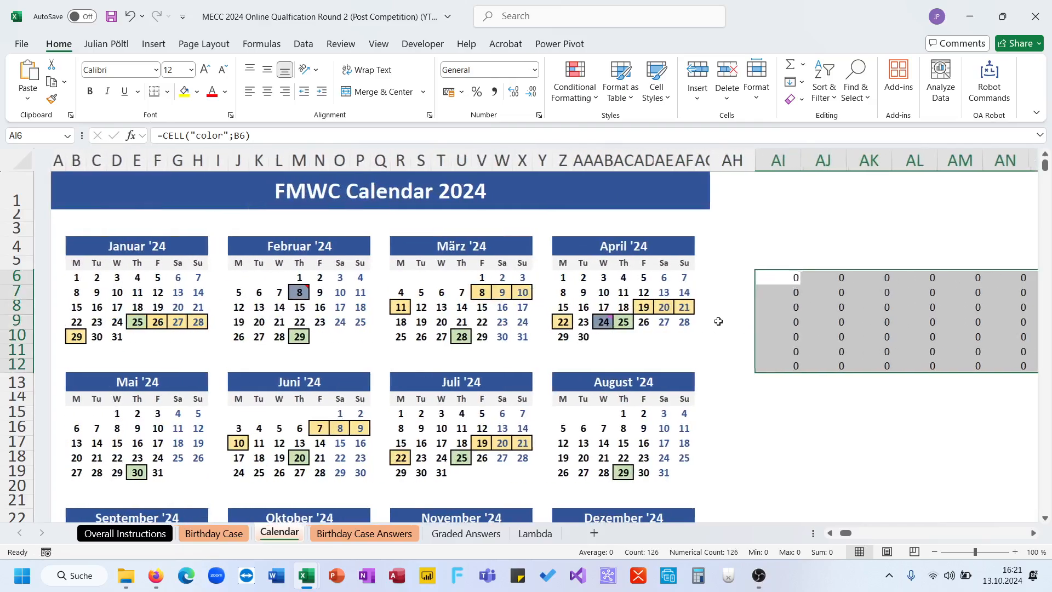
- Inspect the copied CELL formulas in AI9 and AI10 and the function's available info types, leaving the formulas as they are
scroll(700, 323, right, 1)
click(764, 318)
click(379, 132)
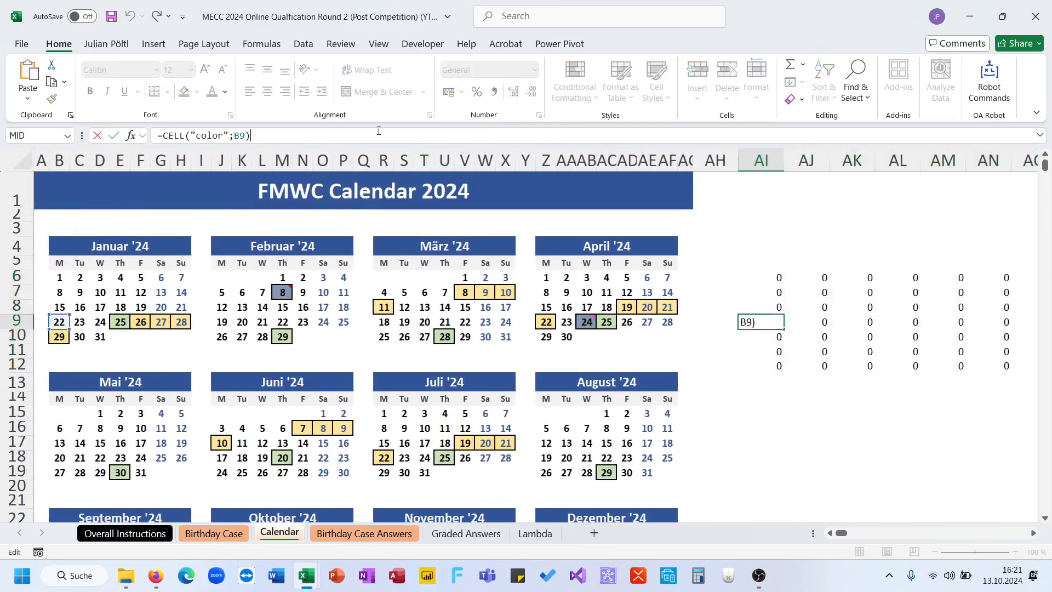
click(768, 336)
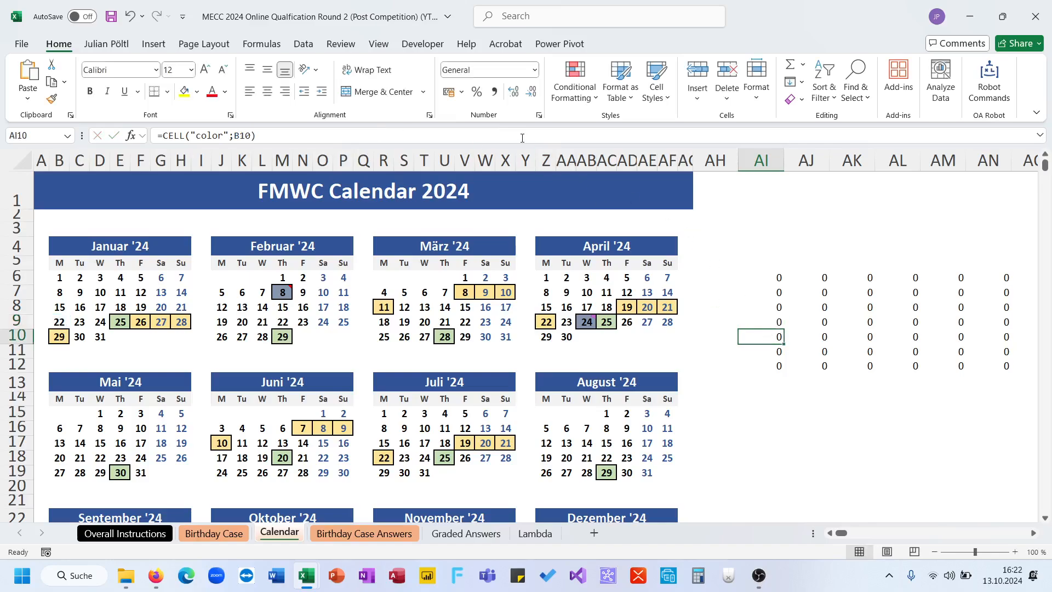
double_click(217, 142)
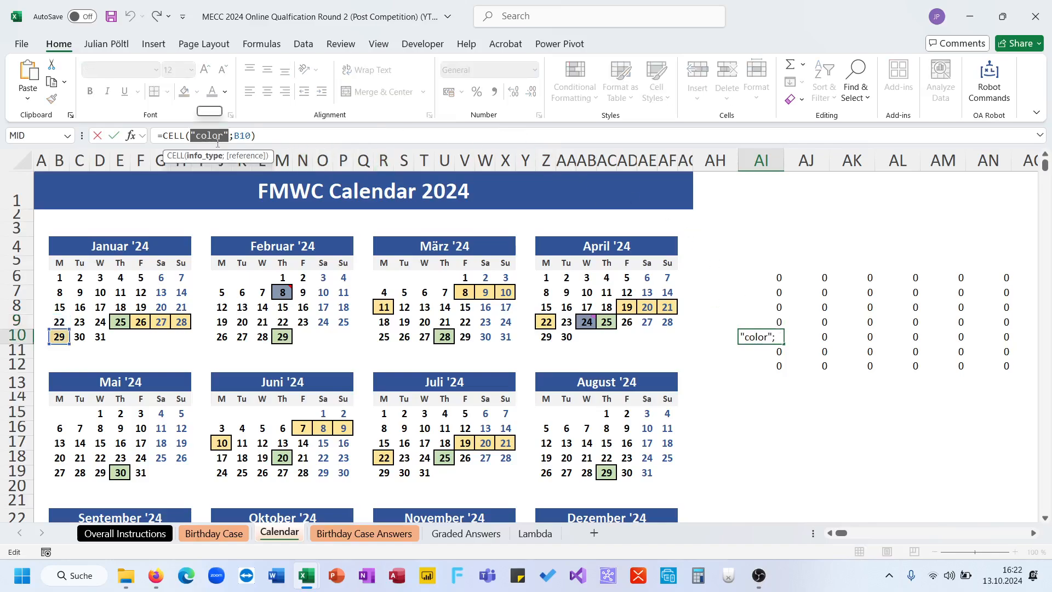
click(773, 289)
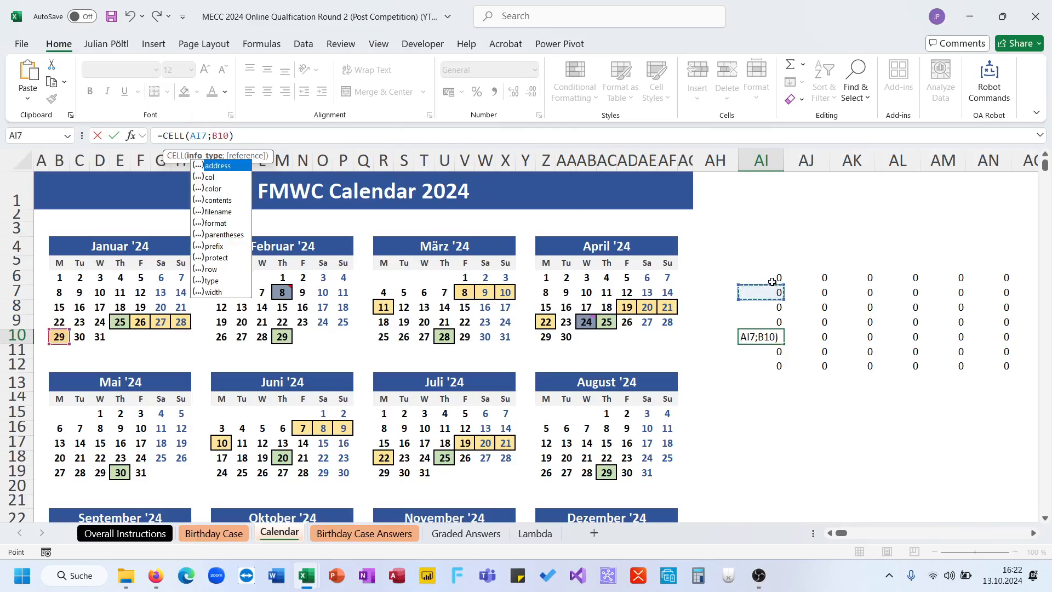
click(773, 280)
key(Escape)
key(Escape)
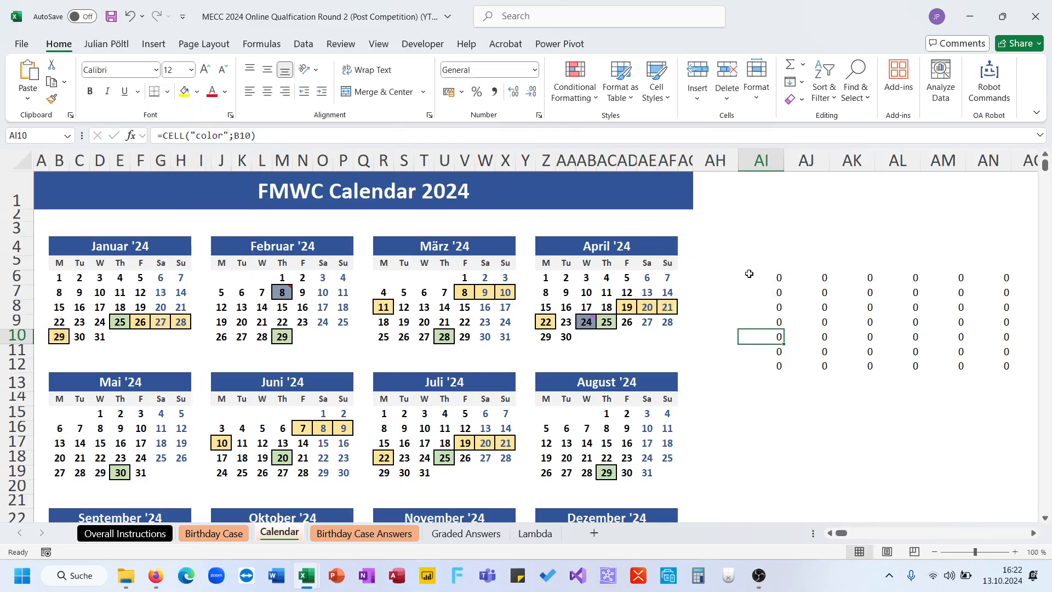
click(750, 274)
double_click(218, 138)
key(BackSpace)
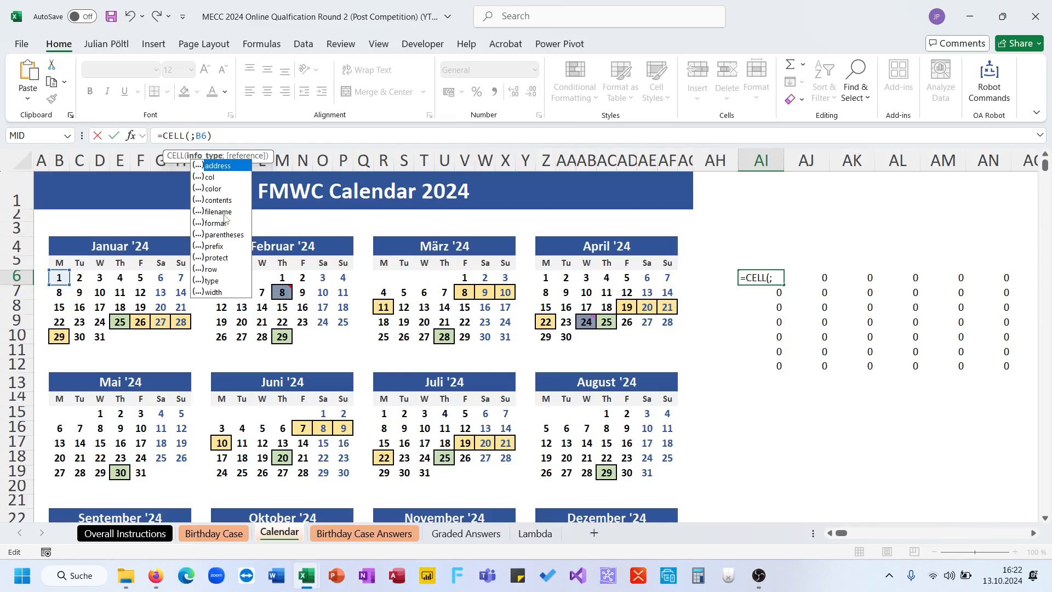
key(Escape)
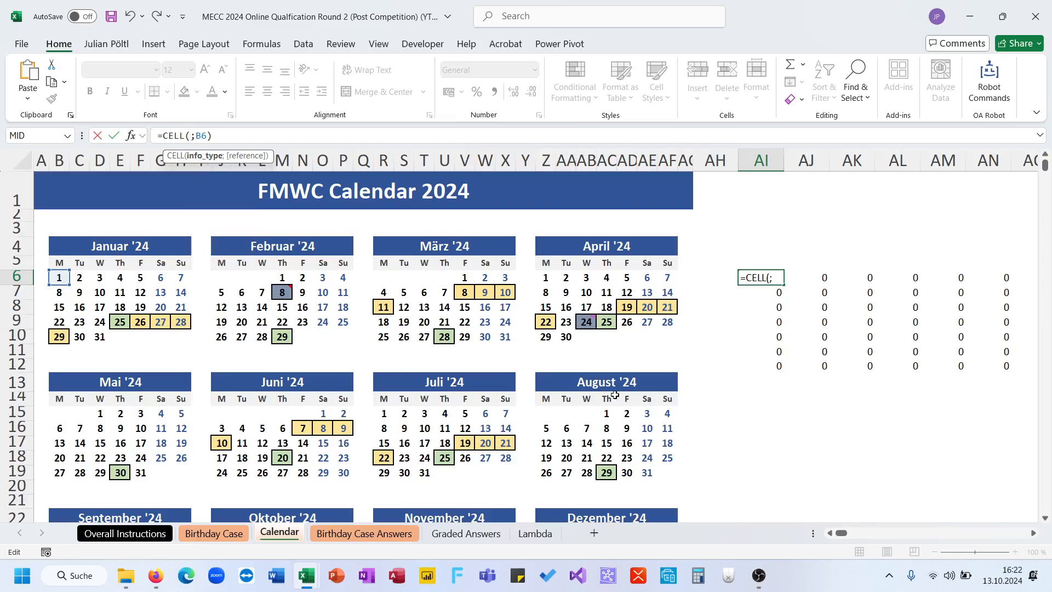
key(Escape)
- Delete the filled CELL formulas from AI6:AZ12
key(ctrl+shift+Right)
key(ctrl+shift+Down)
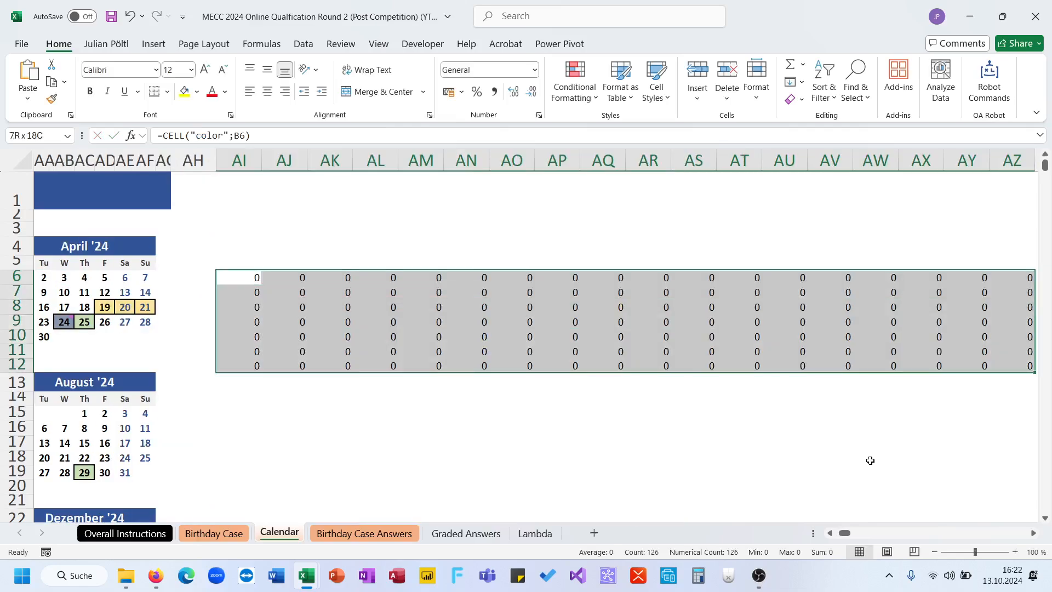
key(Delete)
- Copy the boxed January days 25 to 28 as values to AJ6 and January 29 to AJ7
scroll(870, 460, left, 10)
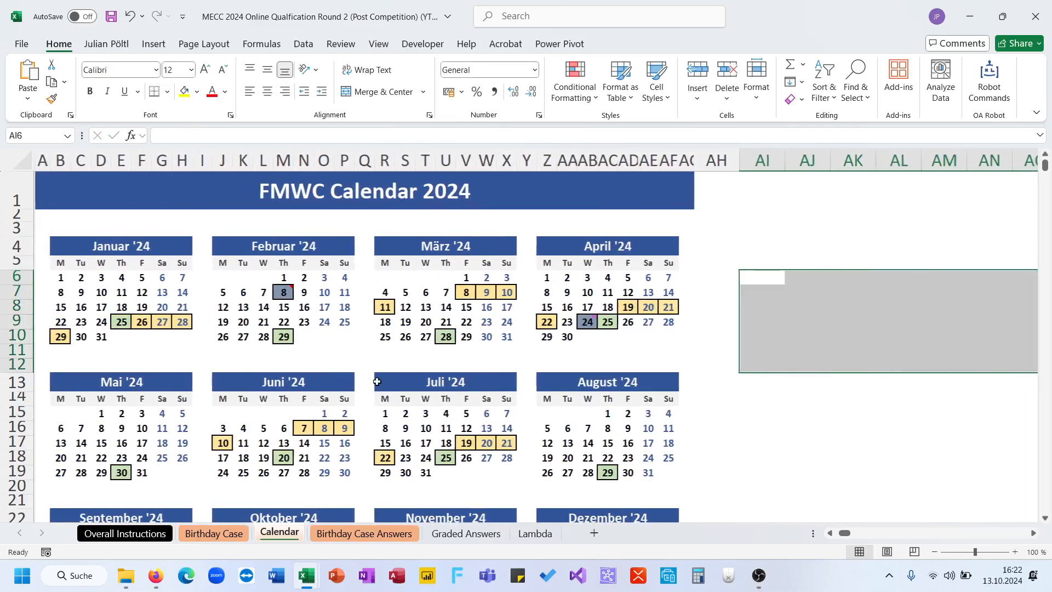
drag(121, 322, 183, 322)
key(ctrl+c)
click(787, 275)
key(ctrl+v)
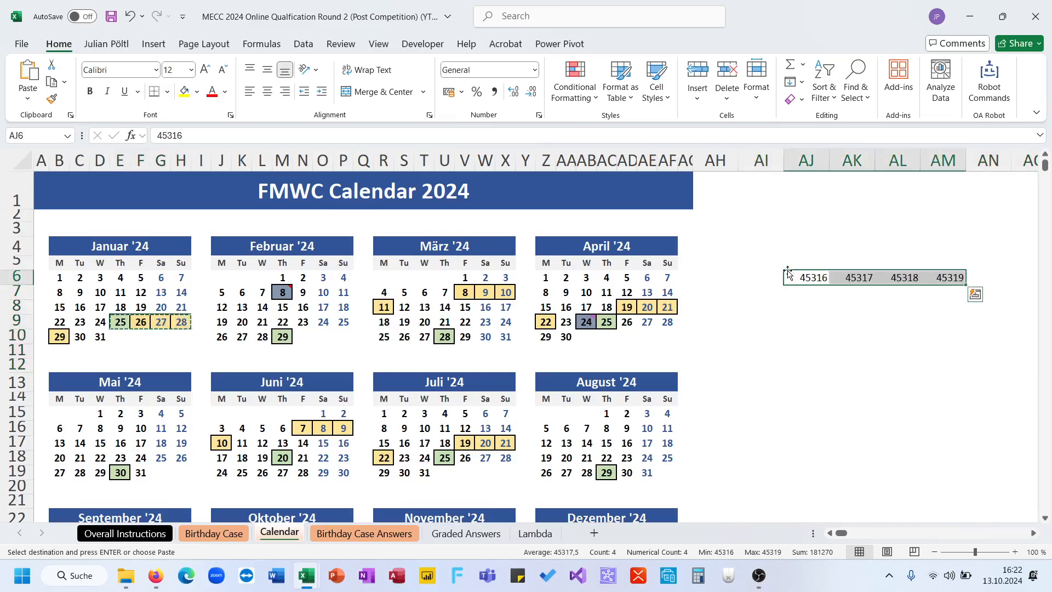
click(58, 337)
key(ctrl+c)
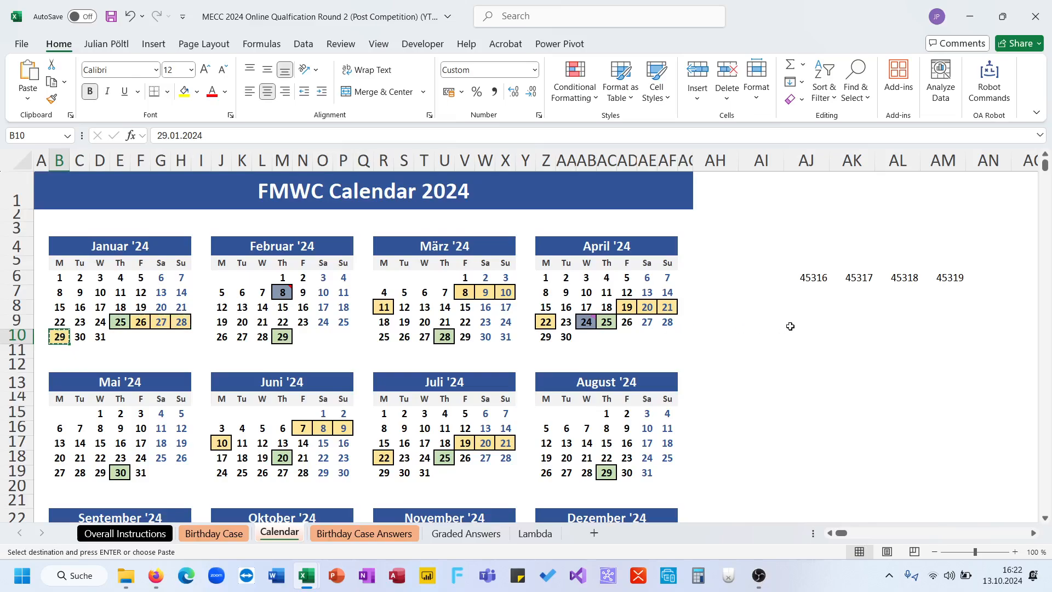
click(812, 291)
key(ctrl+v)
- Copy the boxed February days 8 and 29 to AJ8 and AJ9
click(285, 293)
key(ctrl+c)
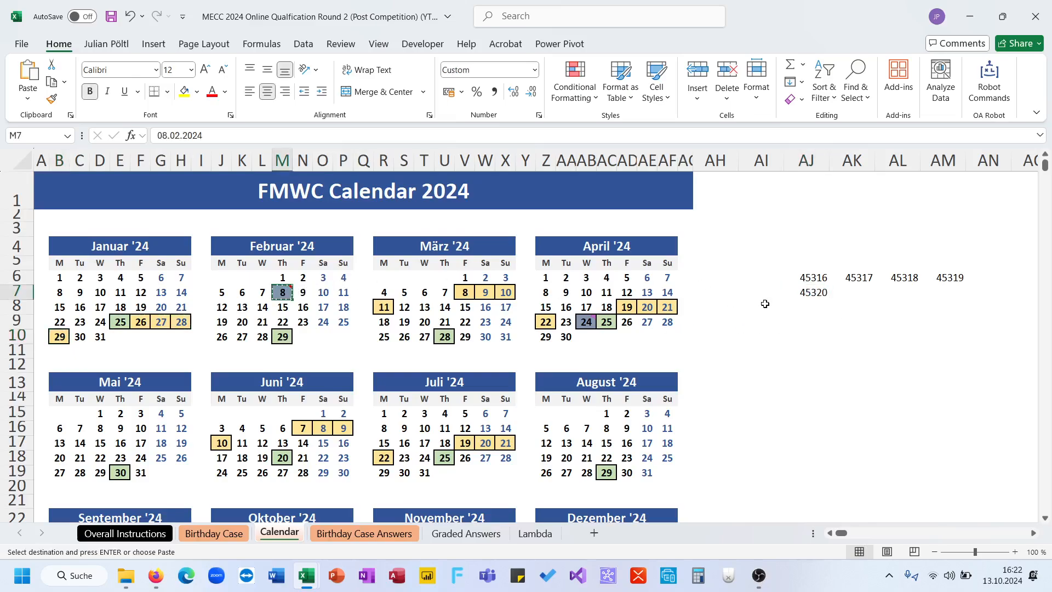
click(811, 304)
key(ctrl+v)
click(282, 336)
key(ctrl+c)
click(807, 324)
key(ctrl+v)
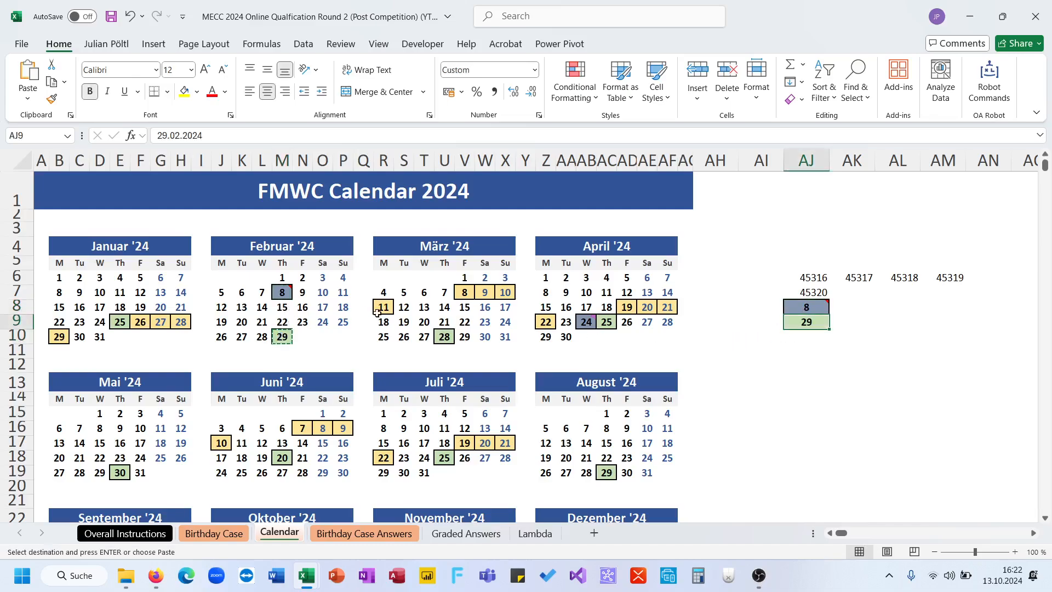
- Copy the boxed March days 8 to 10 to AJ10, March 11 to AJ11 and March 28 to AJ12
drag(459, 295, 504, 293)
key(ctrl+c)
click(800, 336)
key(ctrl+v)
click(383, 307)
key(ctrl+c)
click(807, 352)
key(ctrl+v)
click(445, 332)
key(ctrl+c)
click(797, 370)
key(ctrl+v)
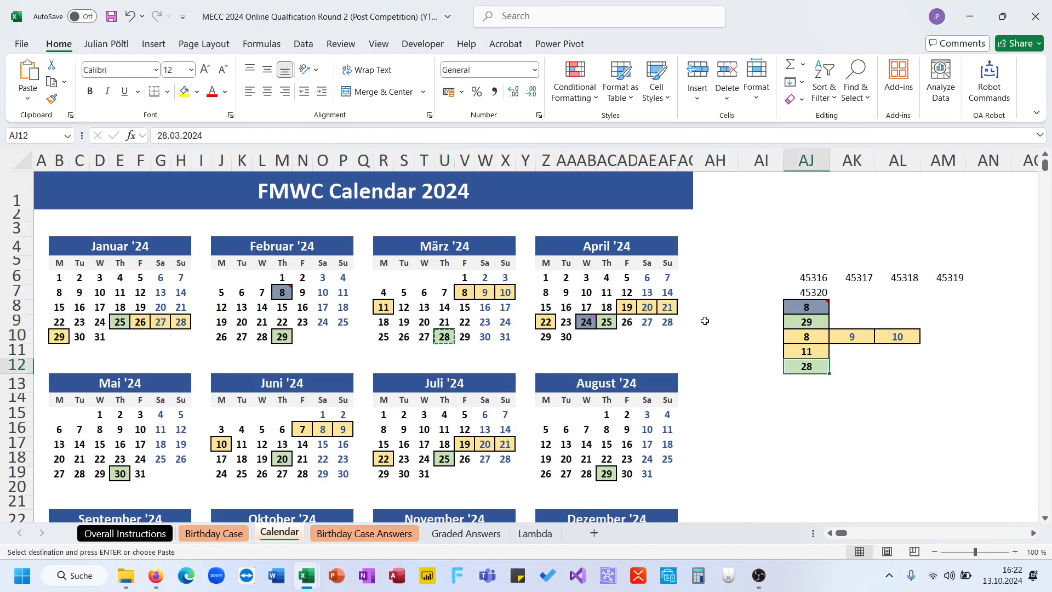
- Copy the boxed April days 19 to 21 to AJ13 and April 22 to AJ14
drag(627, 306, 667, 307)
key(ctrl+c)
click(795, 384)
key(ctrl+v)
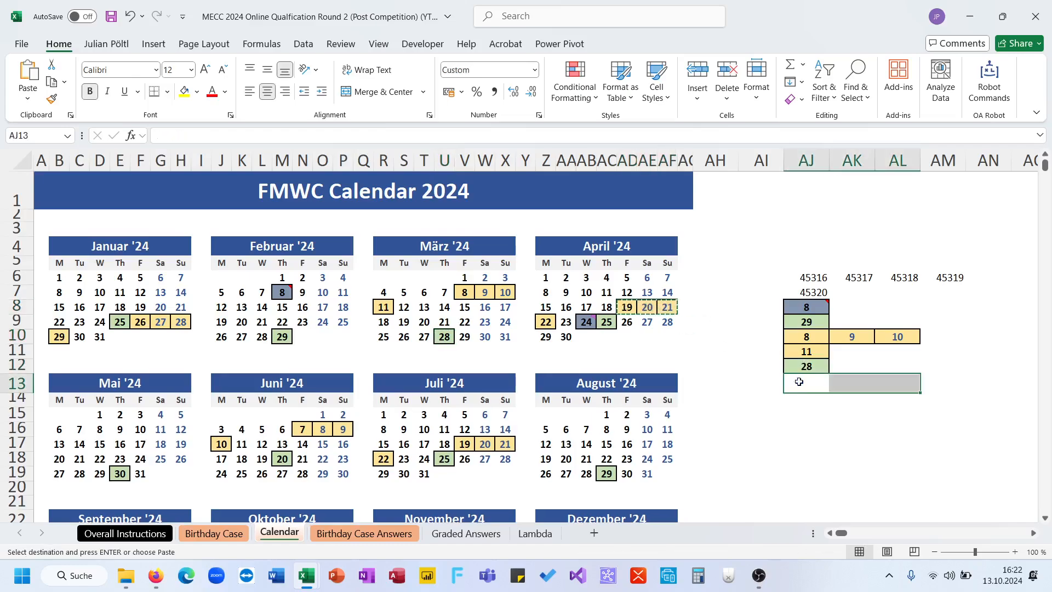
click(546, 322)
key(ctrl+c)
click(802, 400)
key(ctrl+v)
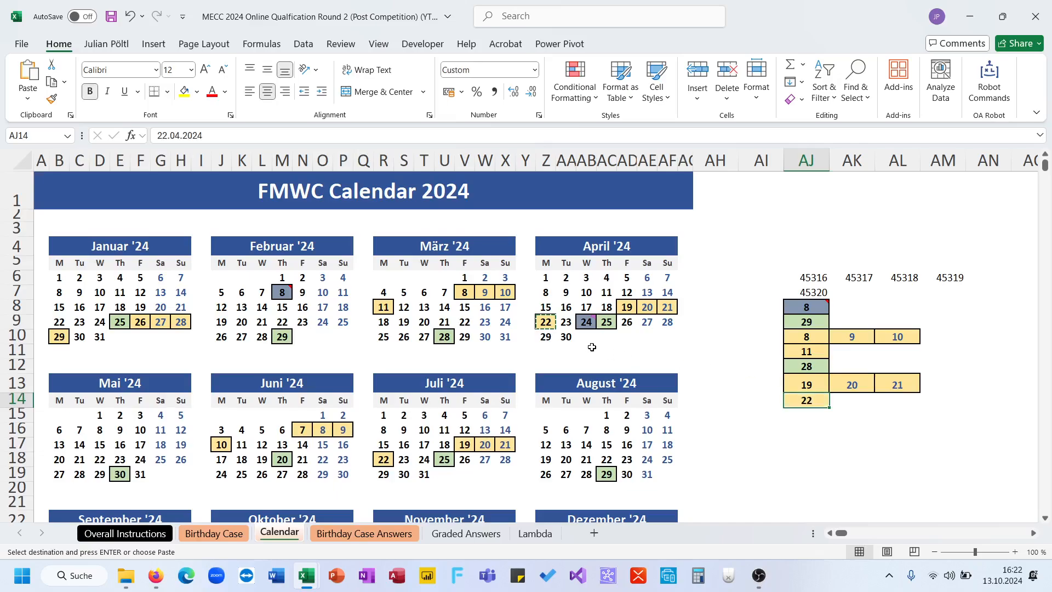
- Copy the boxed April days 24 and 25 to AK14 and May 30 to AJ15
drag(587, 323, 612, 326)
key(ctrl+c)
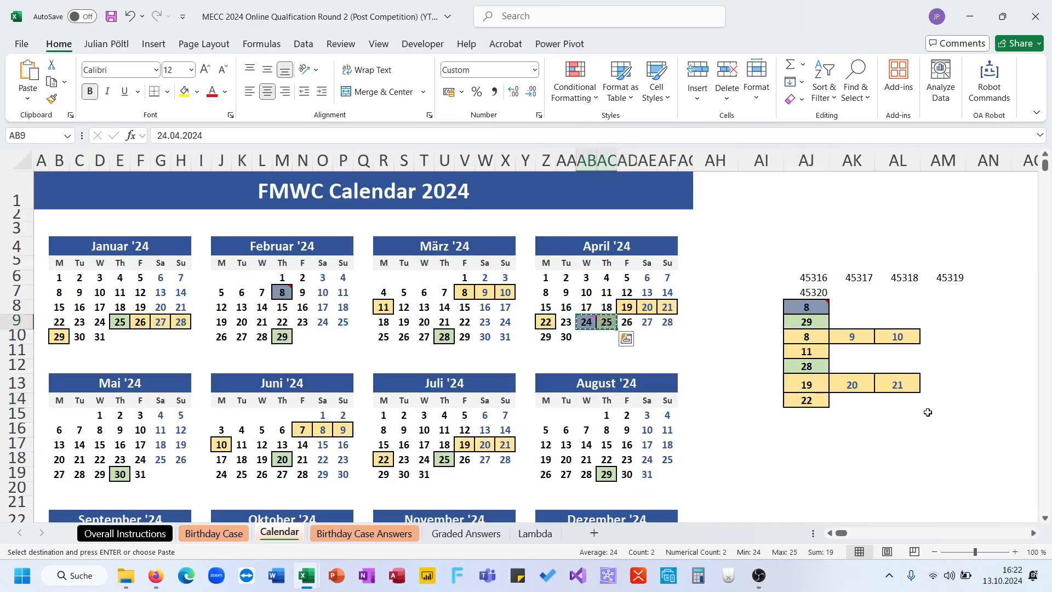
click(859, 400)
key(ctrl+v)
scroll(543, 404, down, 2)
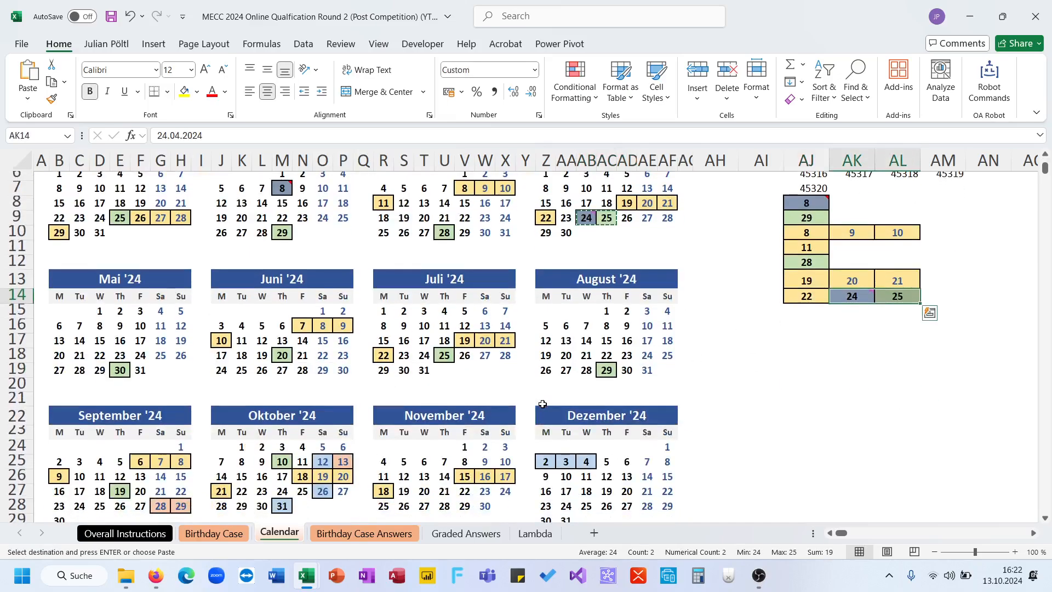
click(121, 368)
key(ctrl+c)
click(803, 313)
key(ctrl+v)
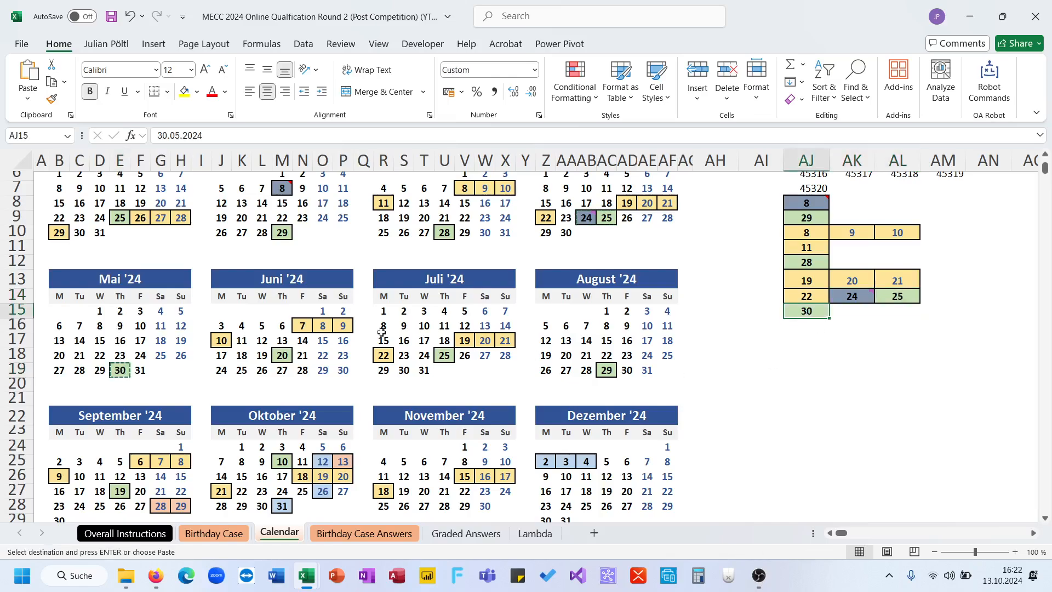
- Copy the boxed June 10 to AK15 and the June days 7 to 9 to AJ16
click(216, 342)
key(ctrl+c)
click(834, 312)
key(ctrl+v)
drag(304, 327, 343, 326)
key(ctrl+c)
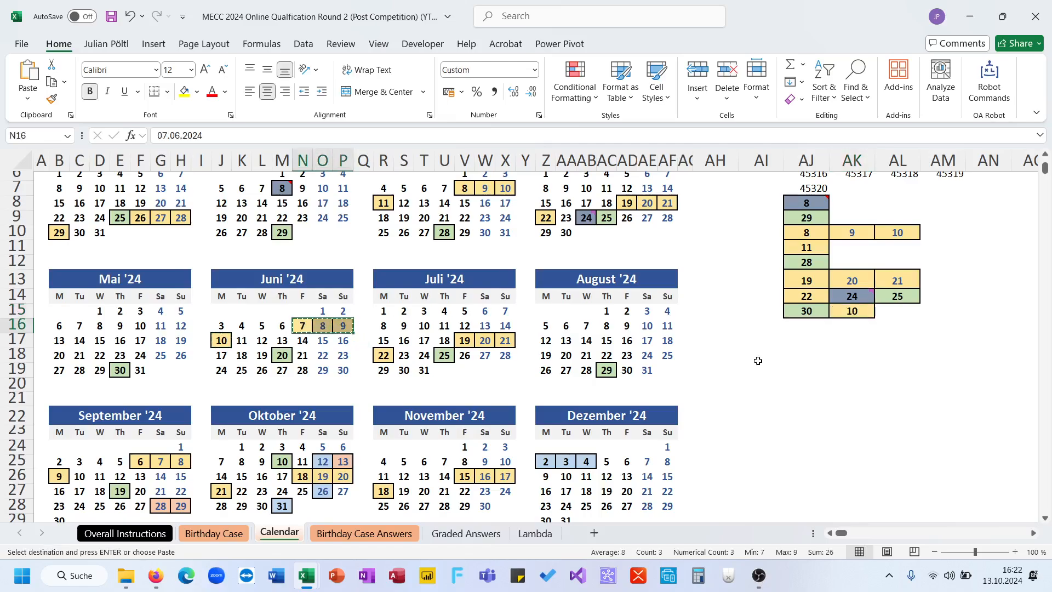
click(799, 330)
key(ctrl+v)
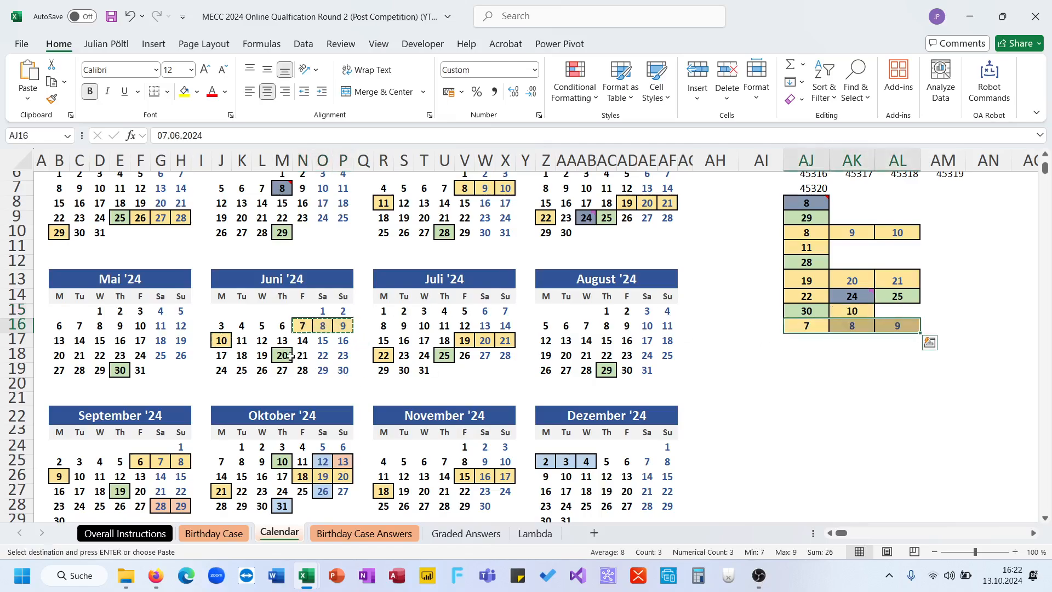
- Copy the boxed June 20 to AJ17 and the July days 19 to 21 to AJ18
click(282, 356)
key(ctrl+c)
click(789, 339)
key(ctrl+v)
drag(465, 340, 505, 340)
key(ctrl+c)
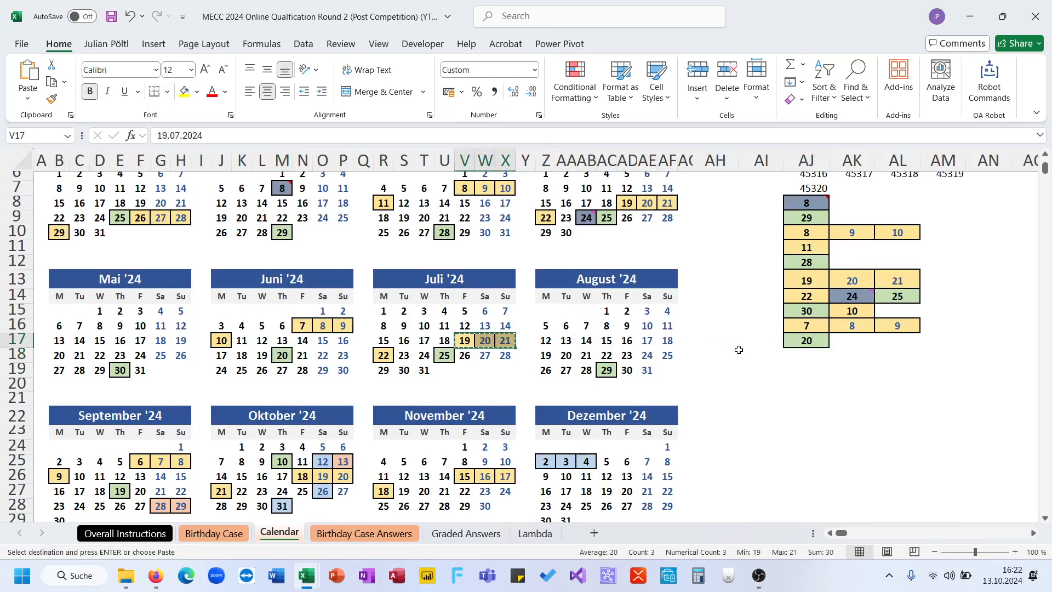
click(785, 354)
key(ctrl+v)
- Copy the boxed July days 22 and 25 to AJ19 and AJ20
click(386, 354)
key(ctrl+c)
click(805, 369)
key(ctrl+v)
click(443, 355)
key(ctrl+c)
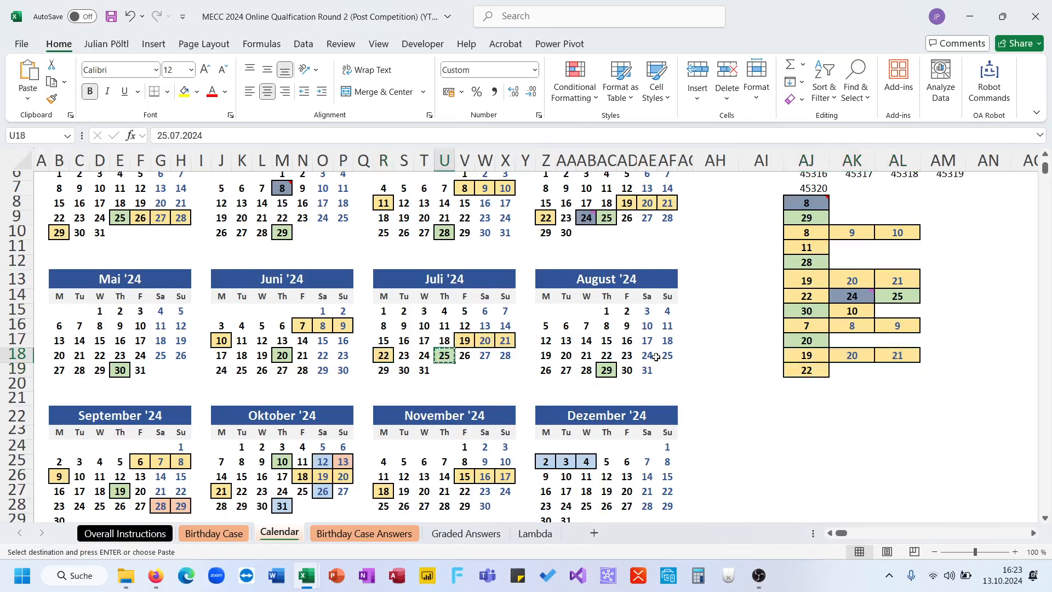
click(796, 378)
key(ctrl+v)
- Copy the boxed August 29 to AJ22 and the September days 6 to 8 to AJ21
click(607, 370)
key(ctrl+c)
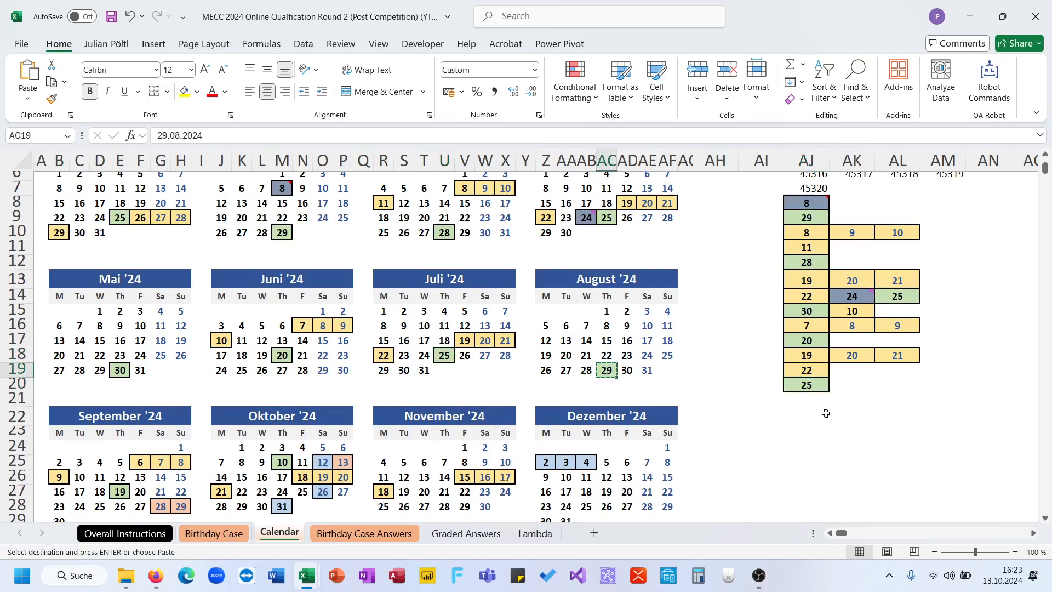
click(824, 415)
key(ctrl+v)
drag(141, 463, 181, 463)
key(ctrl+c)
click(817, 398)
key(ctrl+v)
- Copy the boxed September days 9 and 19 to AJ23 and AK23
scroll(111, 429, down, 1)
click(61, 431)
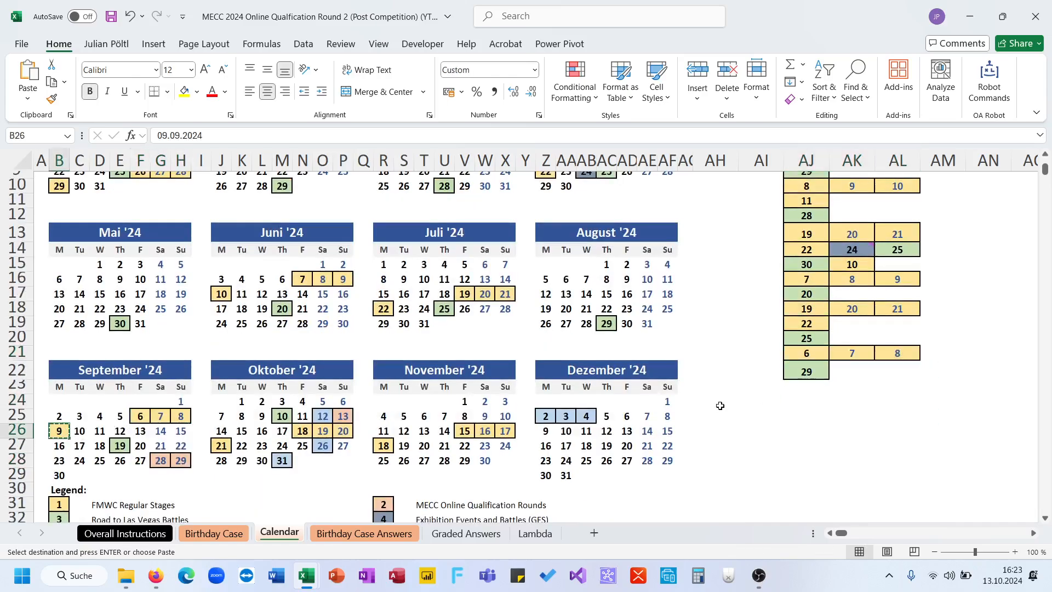
click(793, 391)
key(ctrl+v)
click(121, 447)
key(ctrl+c)
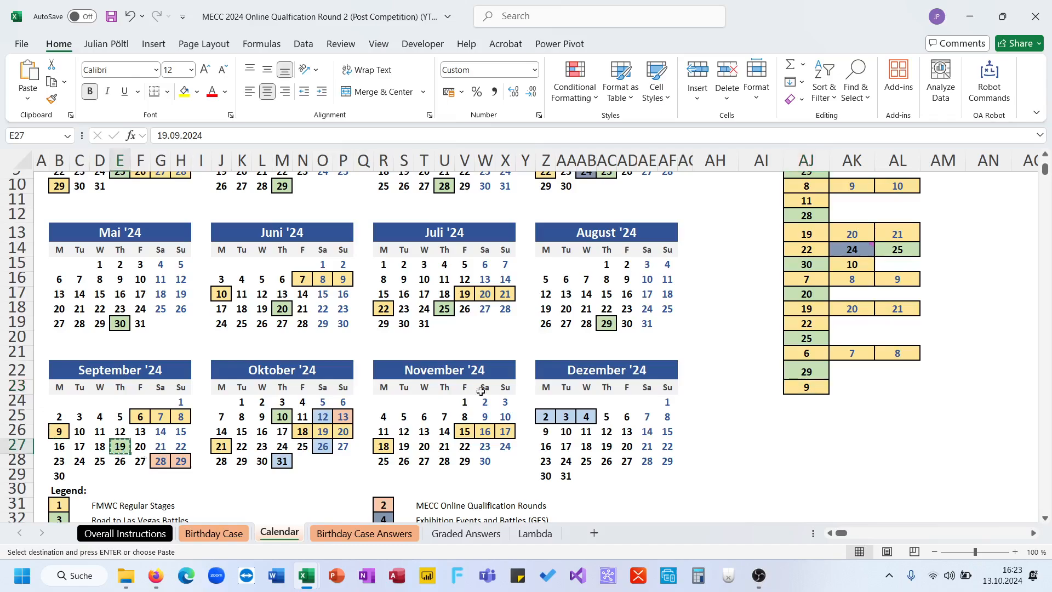
click(834, 386)
key(ctrl+v)
- Copy the boxed September days 28 and 29 to AL23 and the October days 18 to 20 to AJ25
drag(181, 461, 161, 461)
key(ctrl+c)
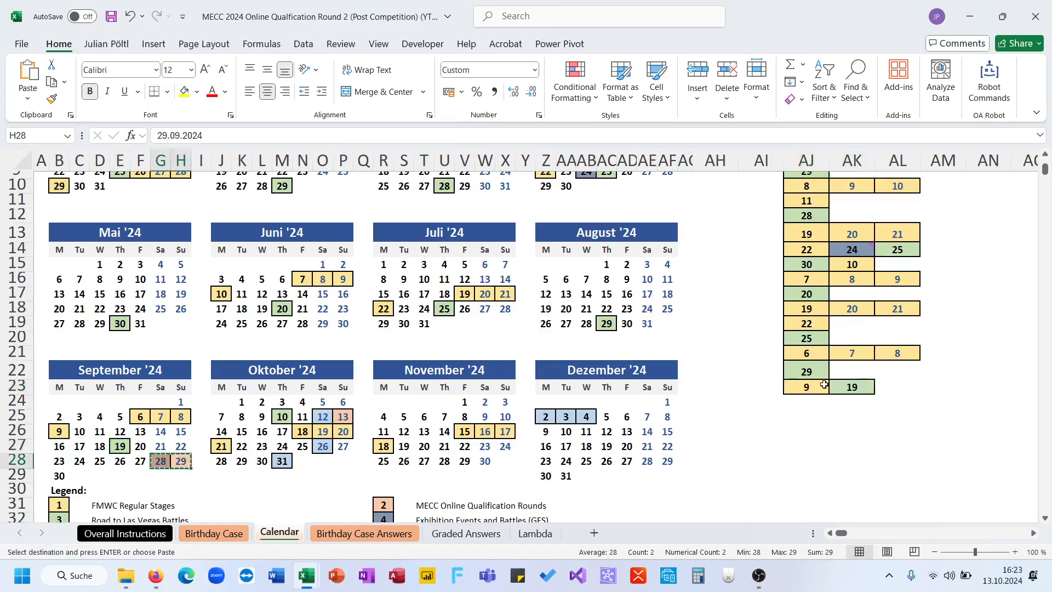
click(890, 383)
key(ctrl+v)
drag(302, 431, 343, 417)
key(ctrl+c)
click(796, 410)
key(ctrl+v)
- Copy the boxed October days 12 and 13 to AJ26 and October 10 to AJ24
key(ctrl+c)
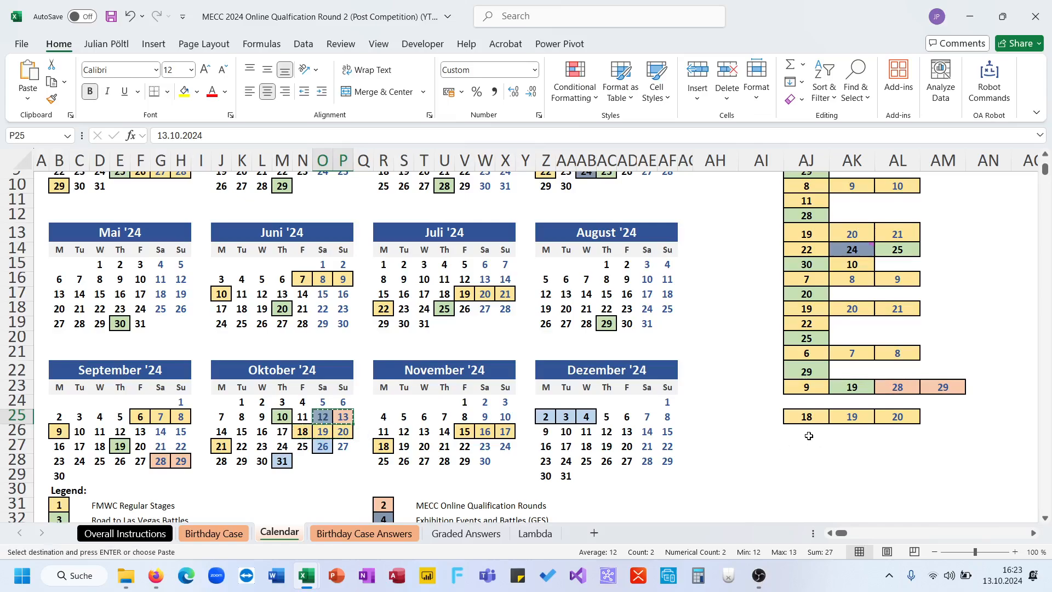
click(807, 432)
key(ctrl+v)
click(282, 418)
key(ctrl+c)
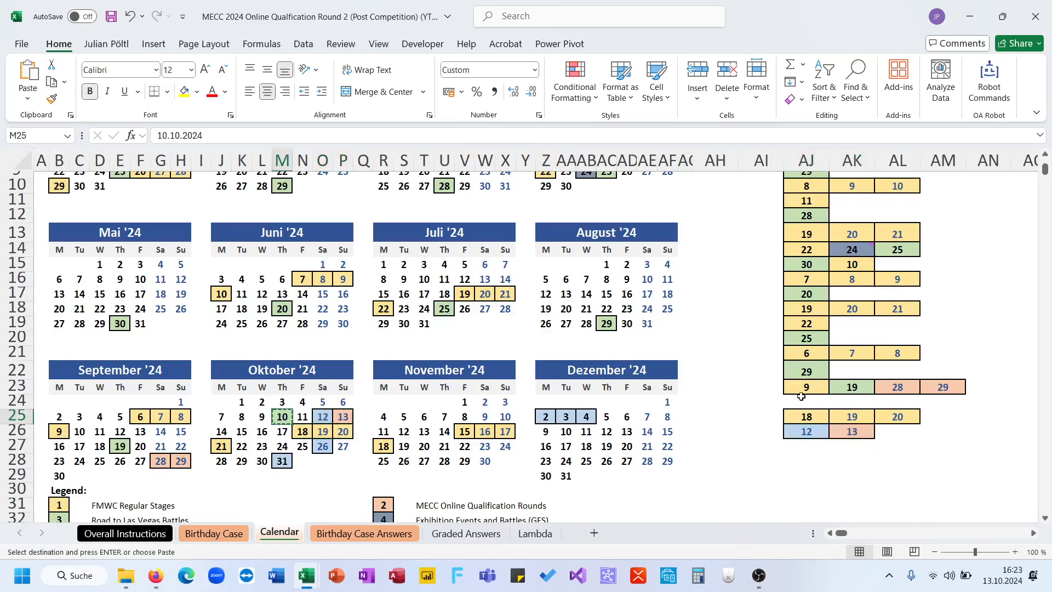
click(803, 400)
key(ctrl+v)
- Copy the boxed October days 26 and 21 to AK24 and AL24
click(323, 446)
key(ctrl+c)
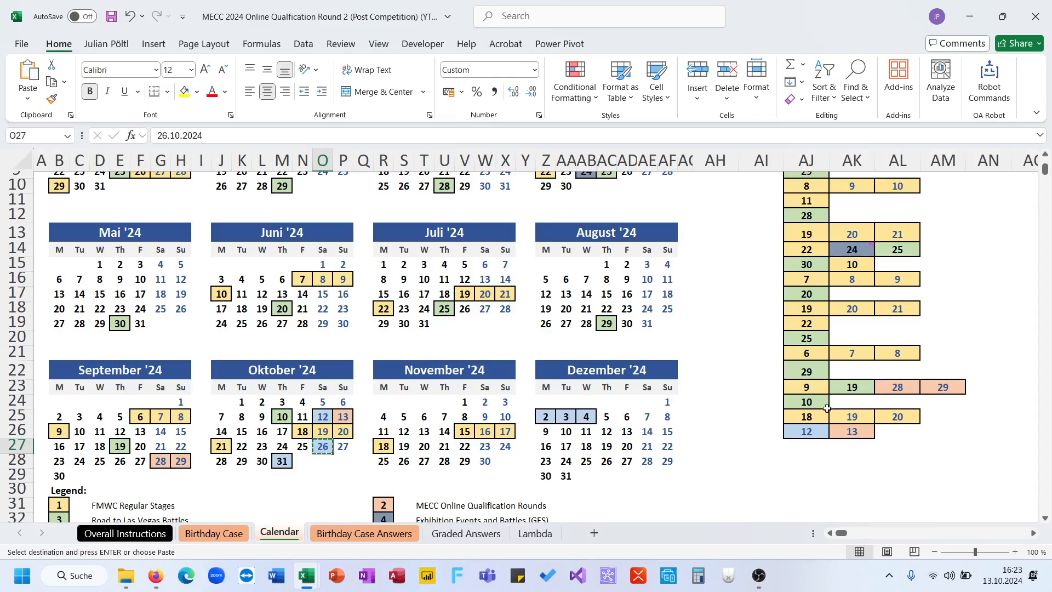
click(844, 404)
key(ctrl+v)
click(215, 449)
key(ctrl+c)
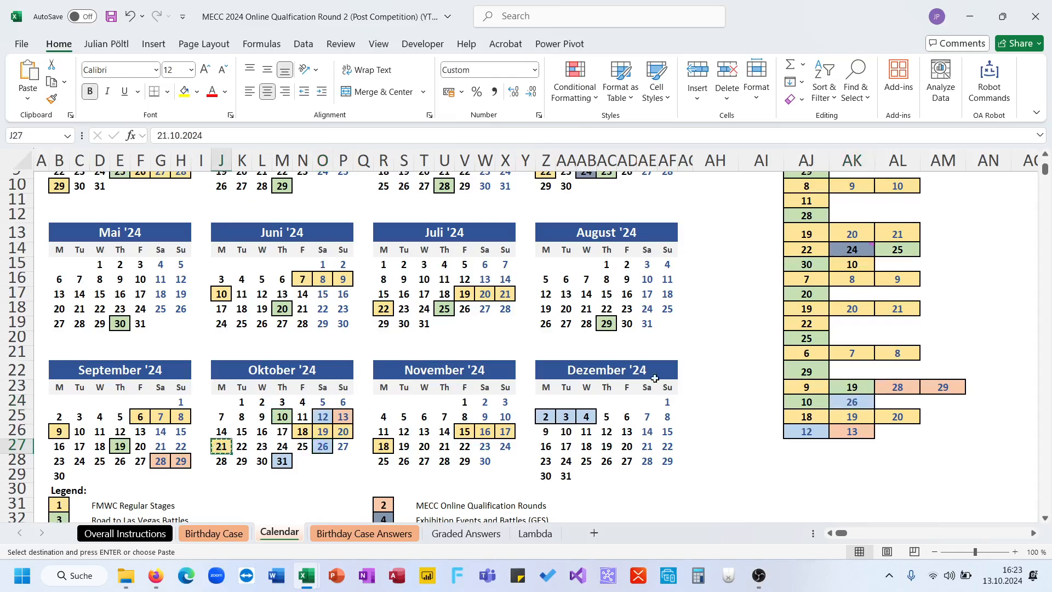
click(888, 403)
key(ctrl+v)
- Copy the boxed October 31 to AL26 and the November days 15 to 17 to AJ27
click(282, 461)
key(ctrl+c)
click(898, 431)
key(ctrl+v)
drag(458, 431, 504, 431)
key(ctrl+c)
click(781, 447)
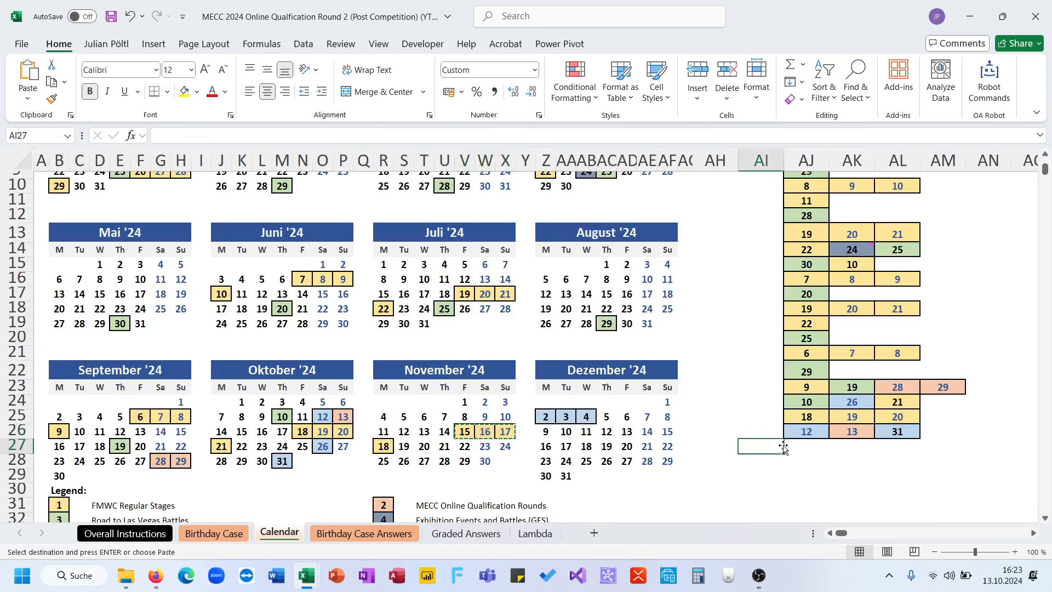
key(ctrl+v)
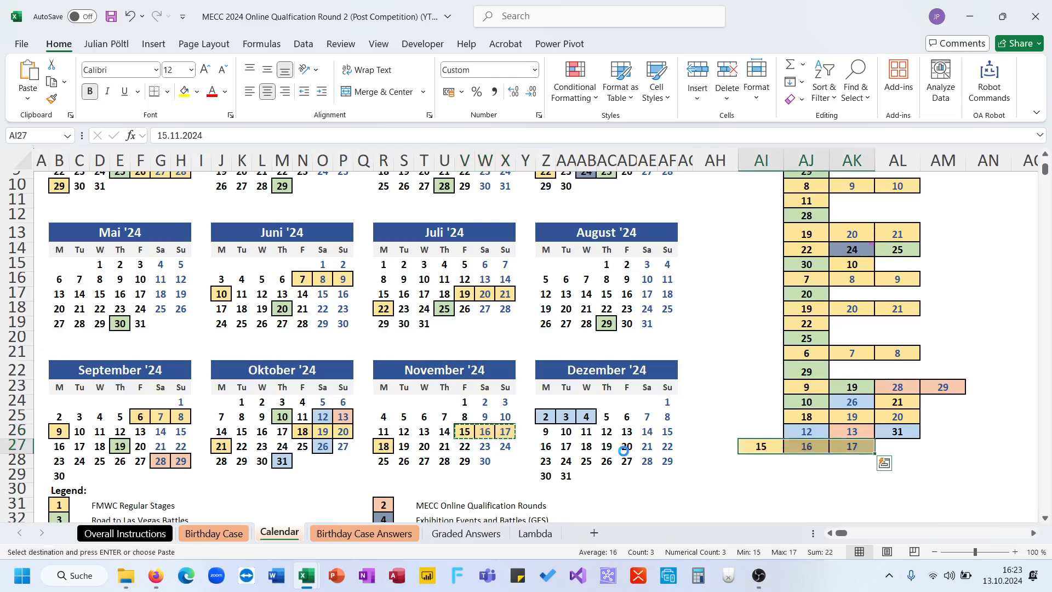
key(ctrl+z)
key(Right)
key(ctrl+v)
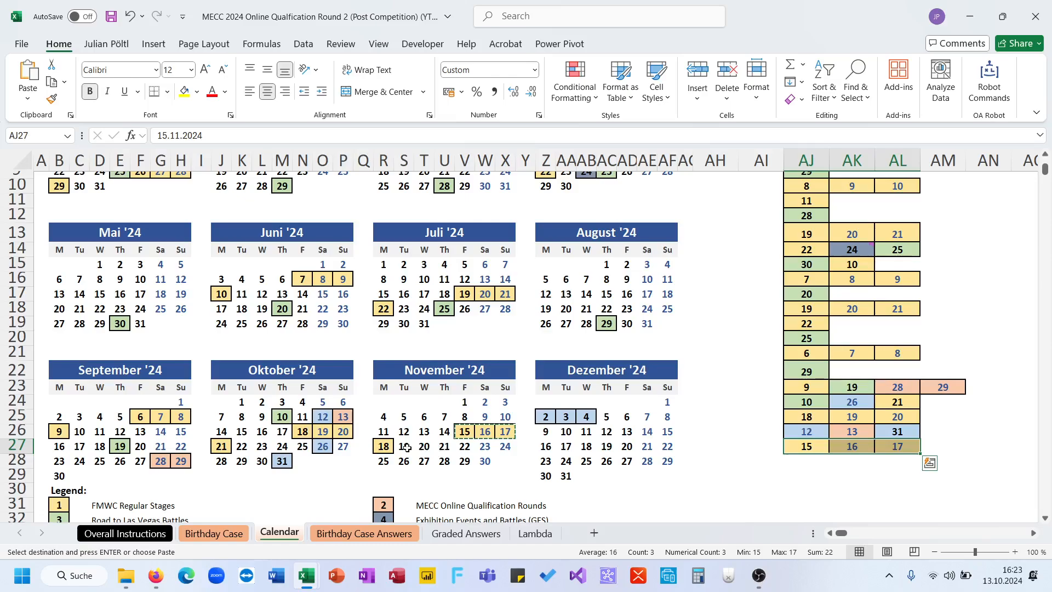
- Copy the boxed November 18 to AJ28 and the December days 2 to 4 to AJ29
click(386, 446)
key(ctrl+c)
click(806, 461)
key(ctrl+v)
drag(546, 419, 586, 416)
key(ctrl+c)
click(818, 475)
key(ctrl+v)
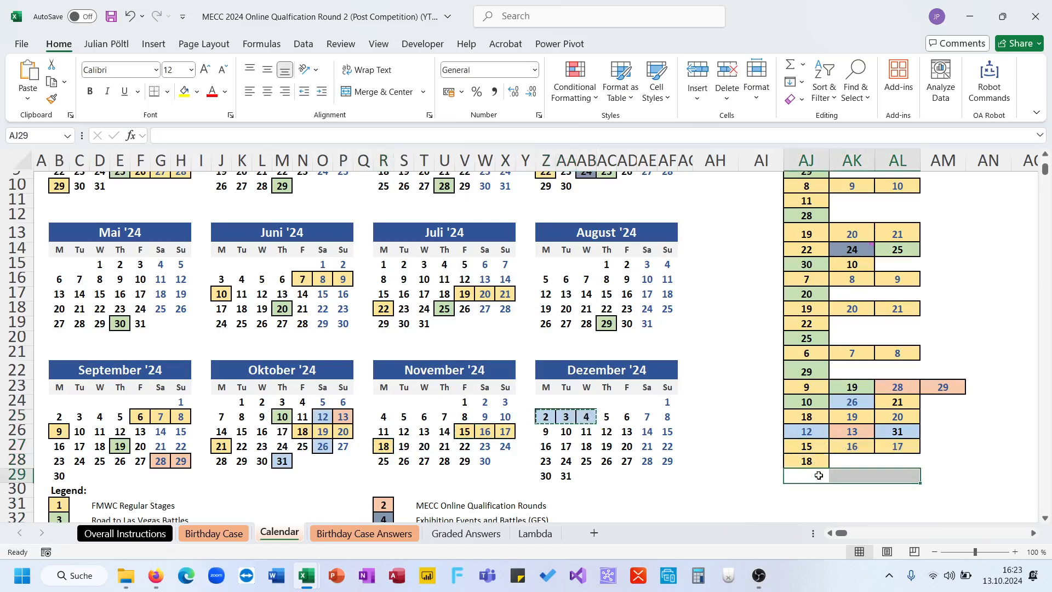
- Count the collected event days in AJ6:AM29 and choose 53 as the answer to question 9 in D45 of Birthday Case Answers
drag(936, 475, 801, 191)
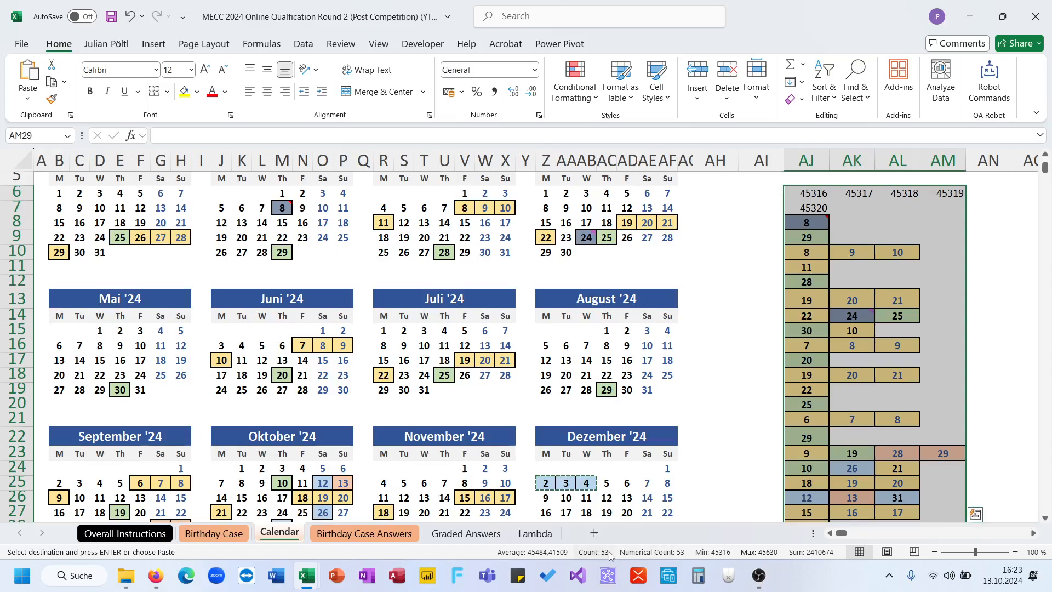
click(749, 474)
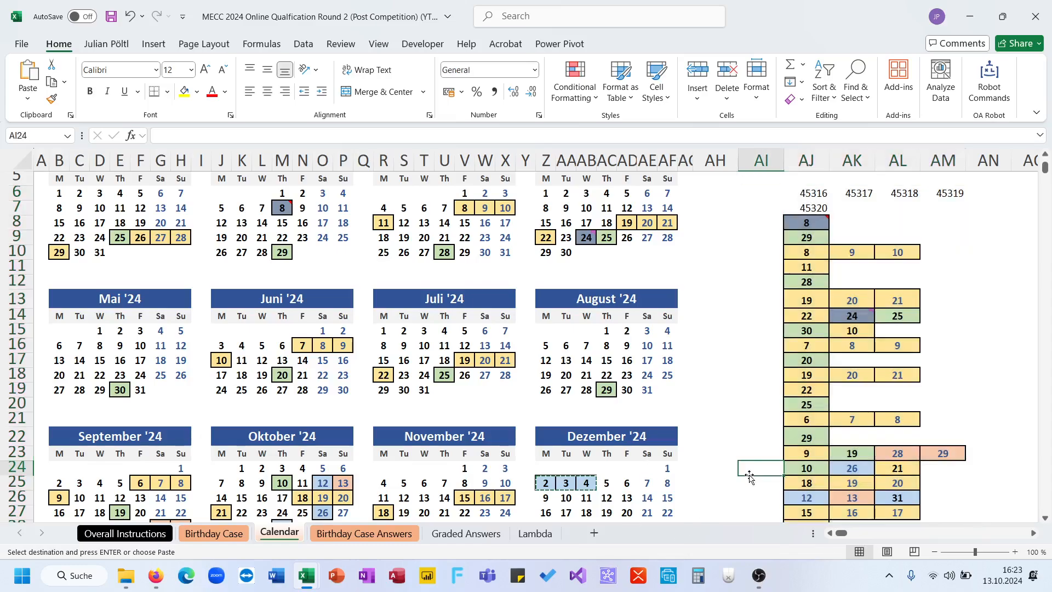
click(213, 534)
click(365, 533)
click(560, 326)
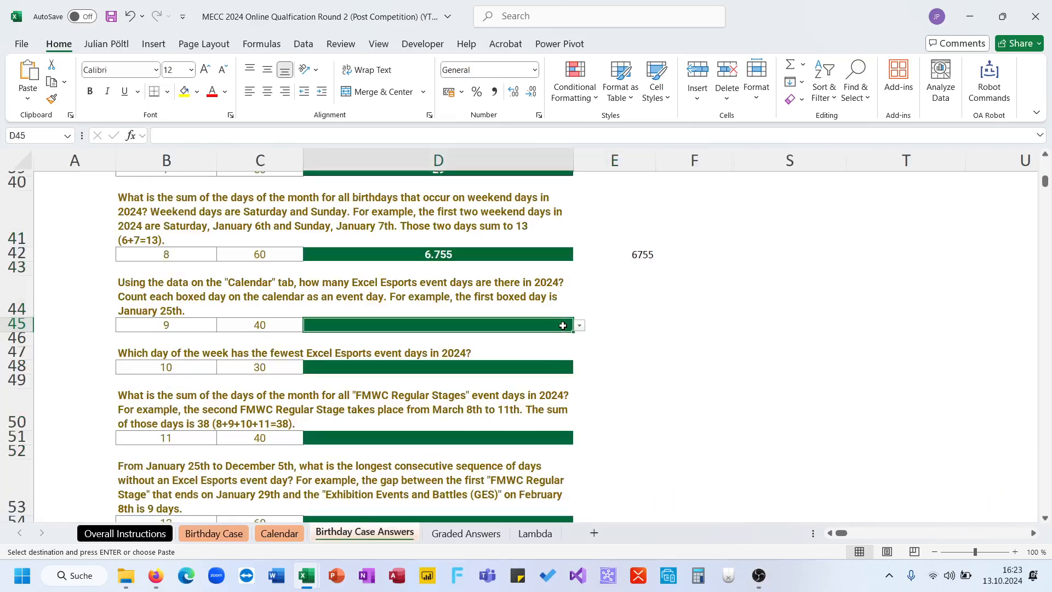
click(580, 326)
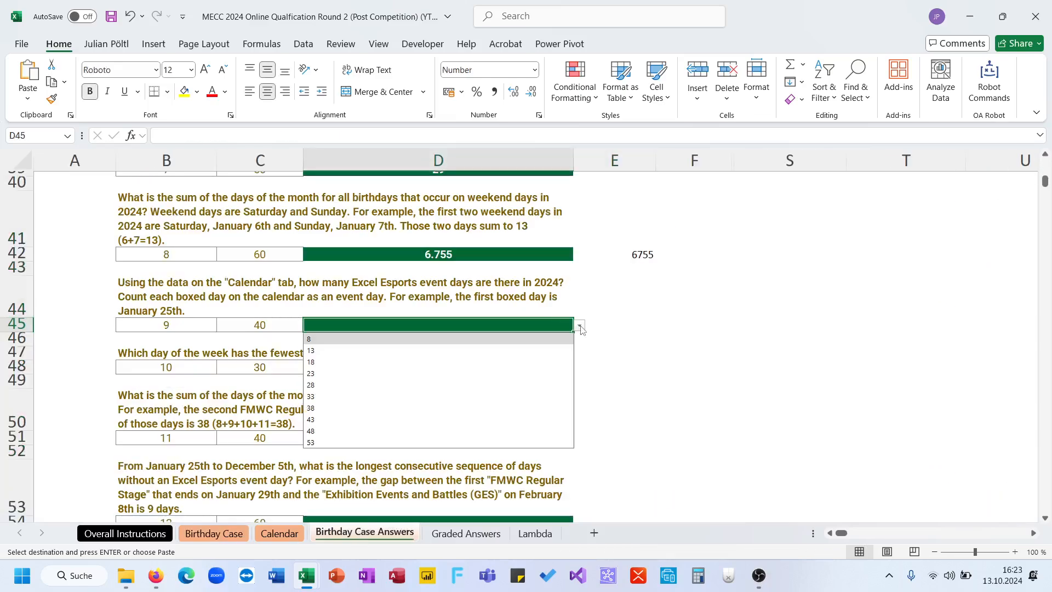
click(510, 442)
click(614, 404)
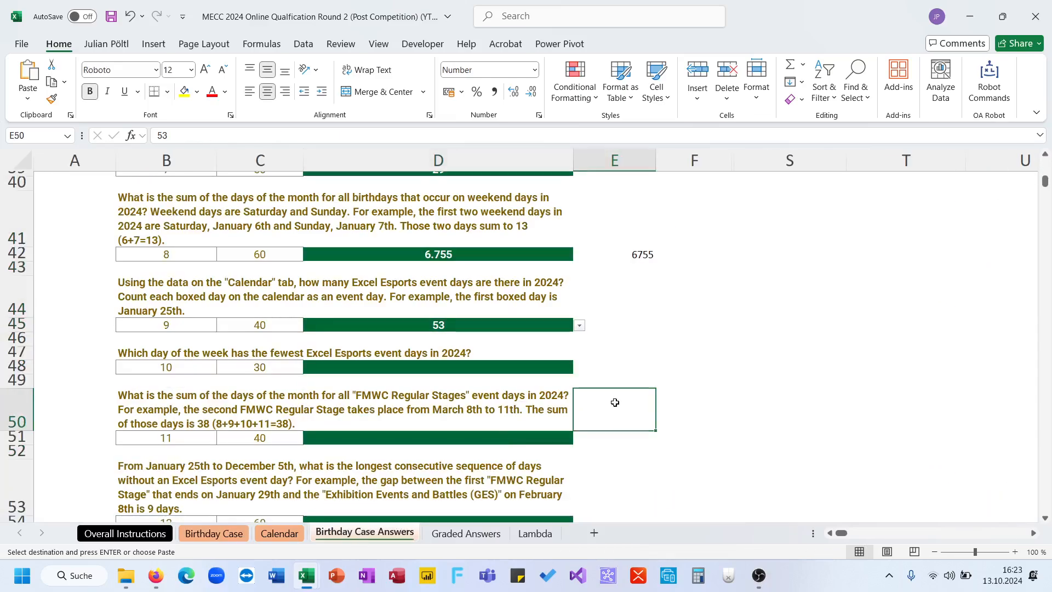
- For question 10, stack the collected event dates into one column with =TOCOL(AJ6:AM29;3) in AO6 of the Calendar sheet
click(262, 354)
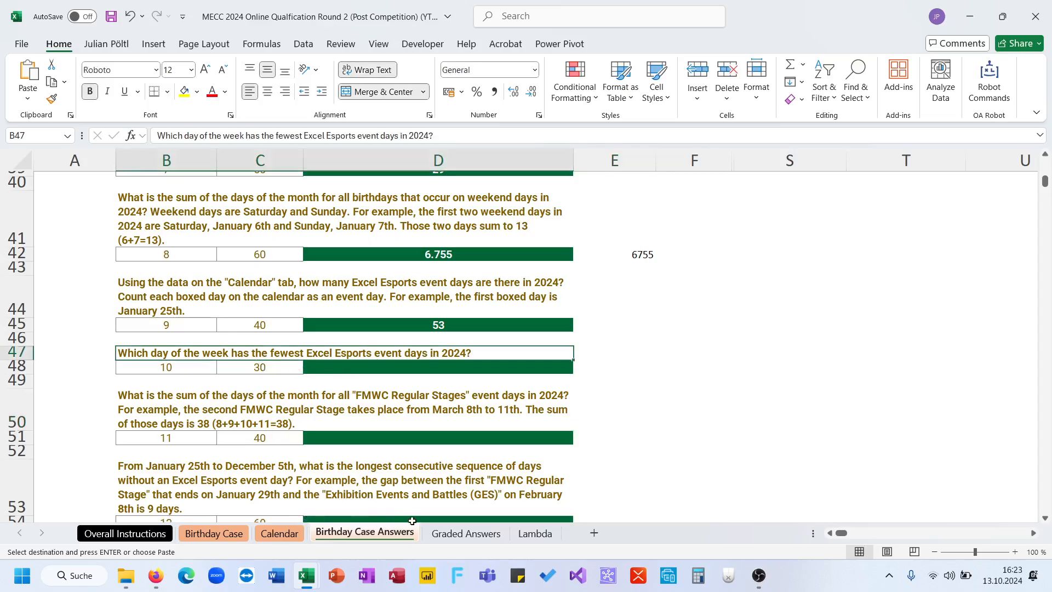
click(285, 536)
scroll(676, 460, right, 3)
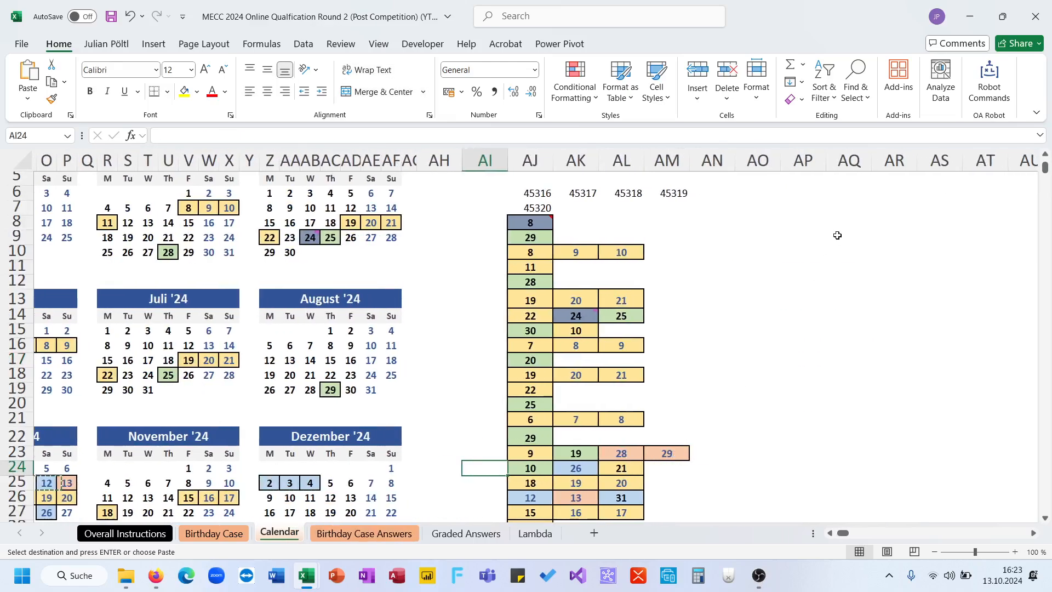
click(771, 188)
text(=toc)
key(Tab)
key(Left)
key(Left)
key(shift+Left)
key(shift+Left)
key(shift+Left)
key(ctrl+shift+Down)
key(ctrl+shift+Down)
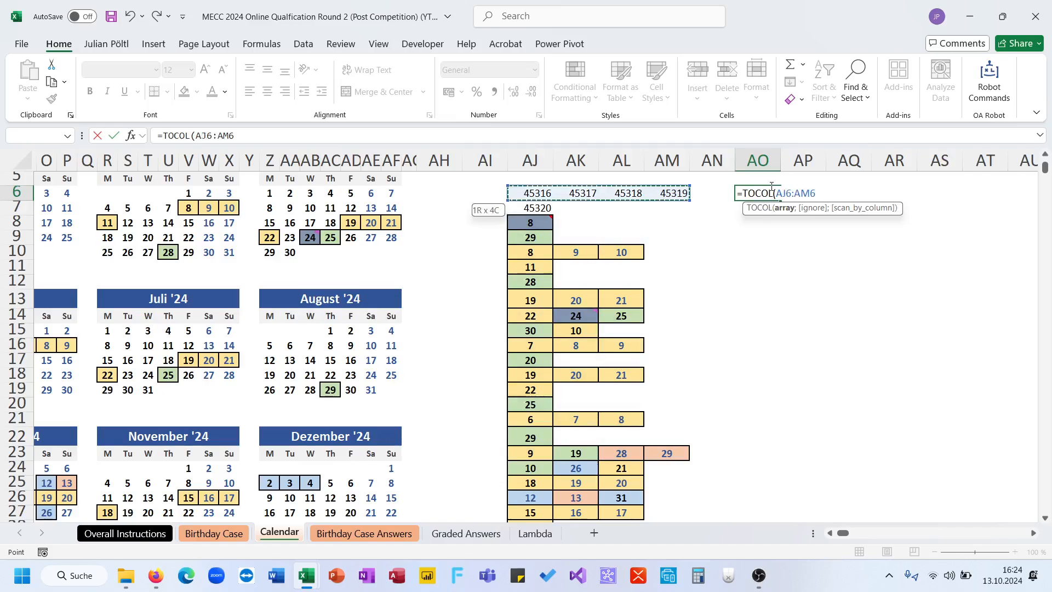
key(ctrl+shift+Up)
key(shift+Down)
key(shift+Down)
key(shift+Down)
key(shift+Down)
key(shift+Down)
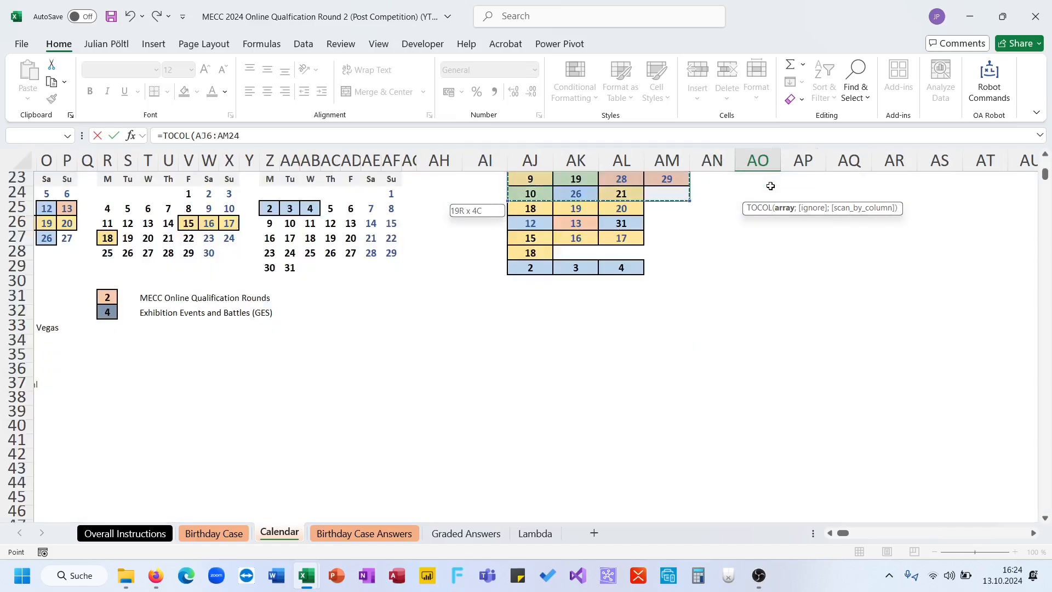
key(shift+Down)
text(;3)
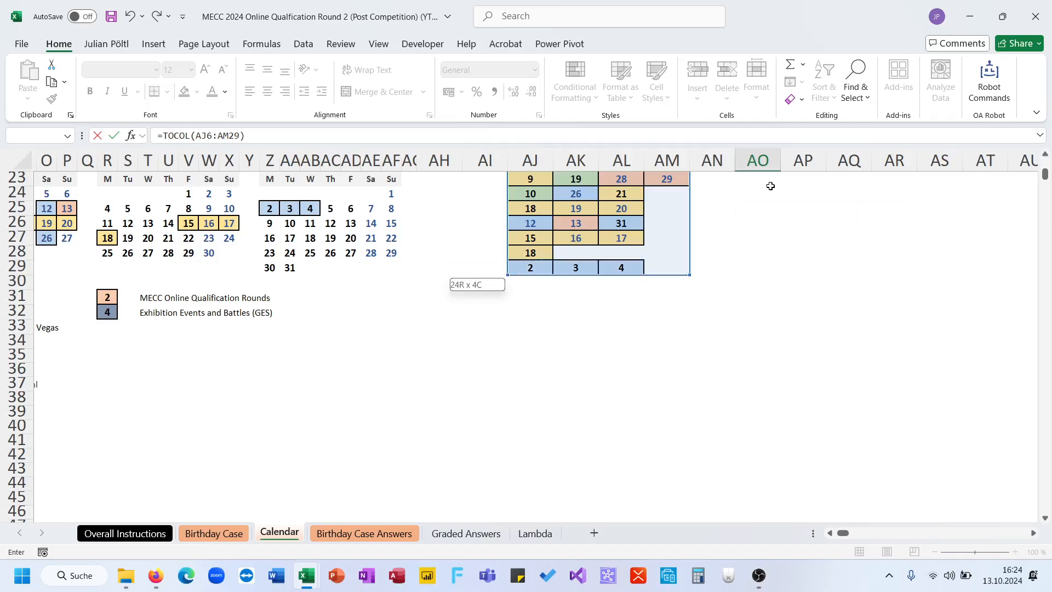
text())
key(ctrl+Return)
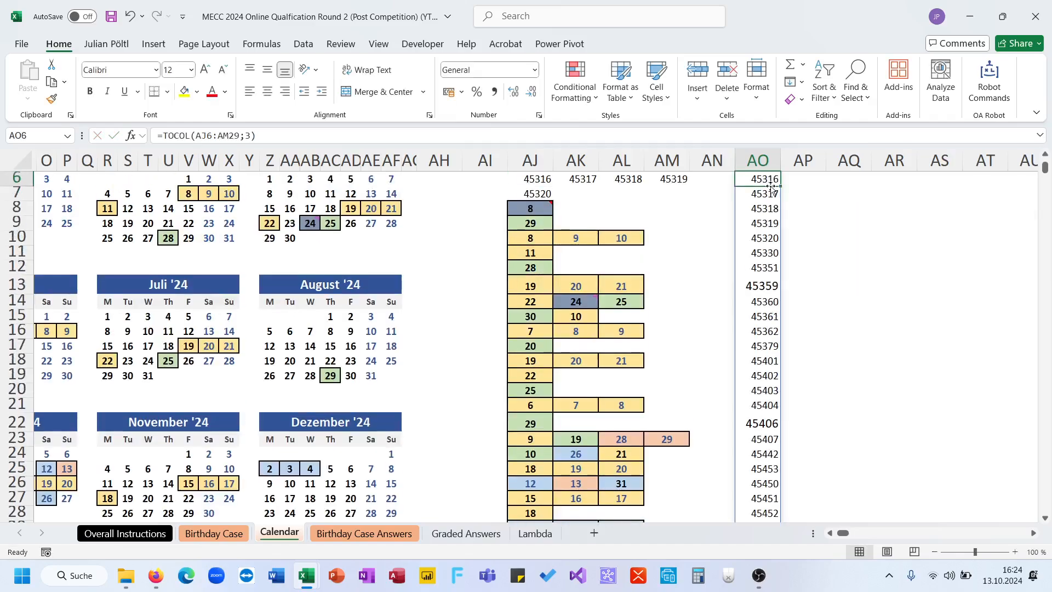
key(ctrl+shift+Down)
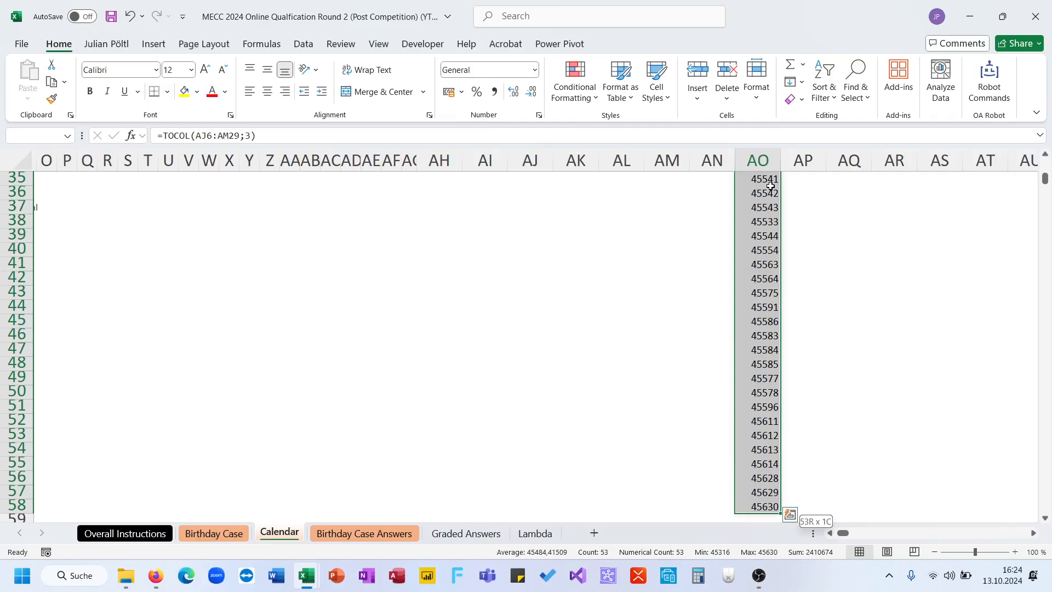
key(ctrl+shift+Up)
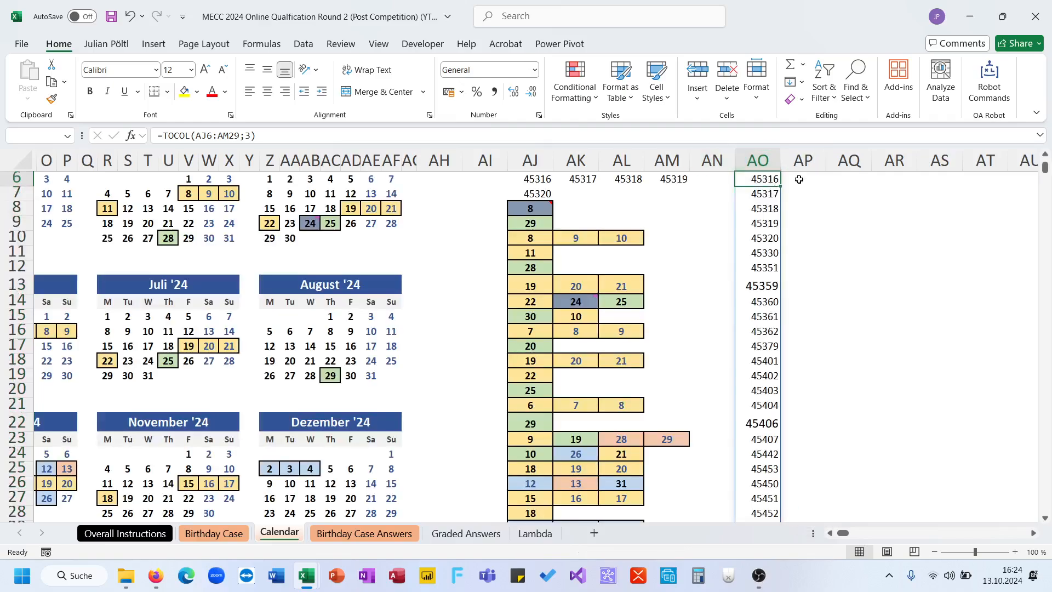
- Compute each event date's weekday number with =WEEKDAY(AO6#;2) in AP6
click(798, 181)
text(=weekd)
key(Tab)
key(Left)
key(ctrl+shift+Down)
text(;2))
key(ctrl+Return)
key(ctrl+BackSpace)
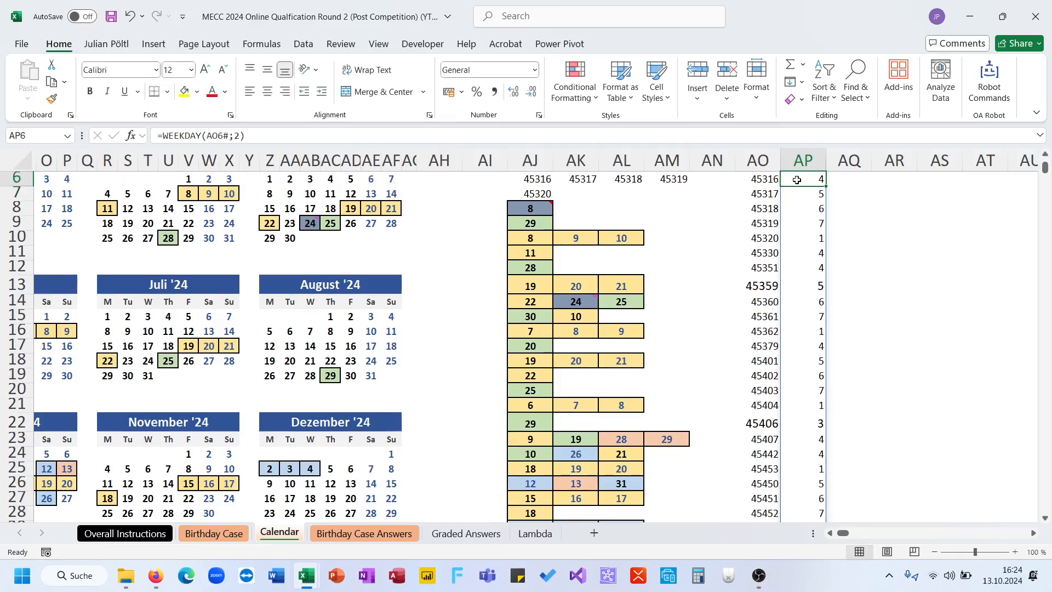
- Count the event days per weekday number with =GROUPBY(AP6#;AP6#;COUNT) in AQ6
key(Right)
text(=grou)
key(Tab)
key(Left)
key(ctrl+shift+Down)
text(;)
key(Left)
key(ctrl+shift+Down)
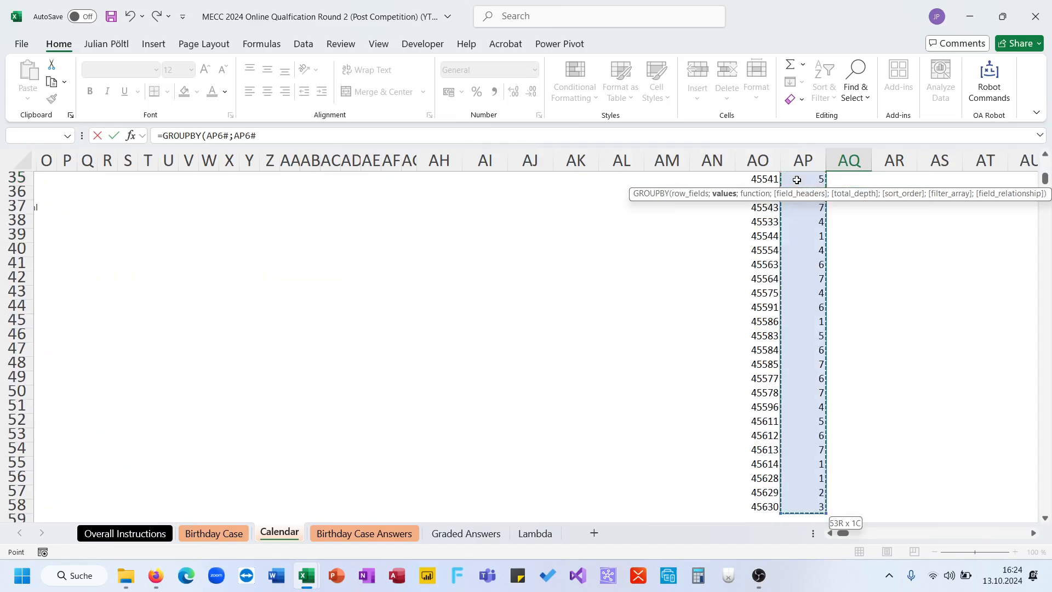
text(;co)
key(Tab)
text())
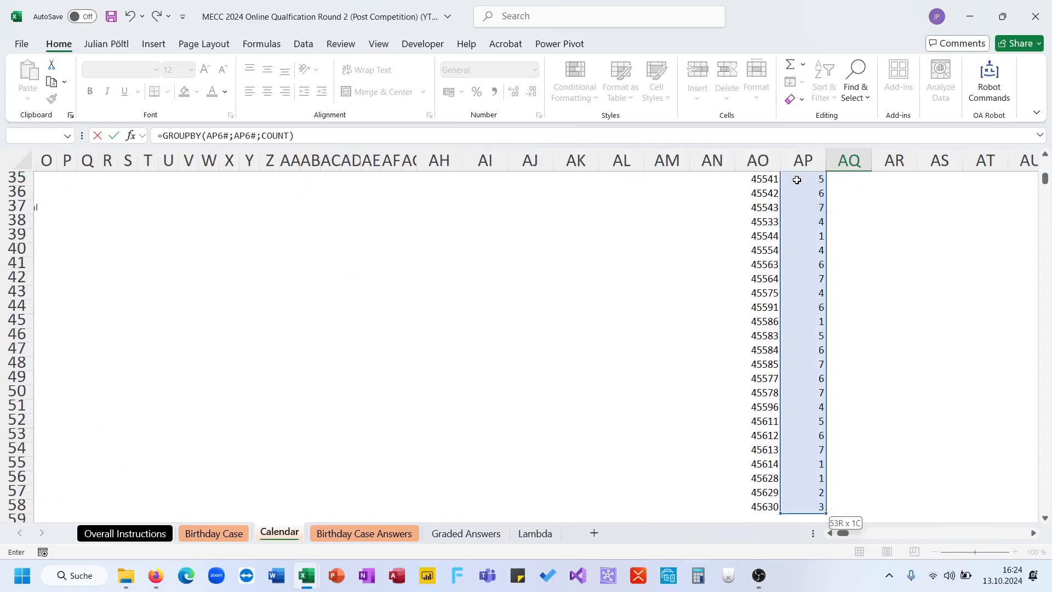
key(ctrl+Return)
scroll(967, 233, up, 1)
- Check the weekday counts in the grouped table and choose Tuesday as the answer to question 10 in D48 of Birthday Case Answers
click(898, 230)
drag(859, 231, 898, 231)
click(365, 533)
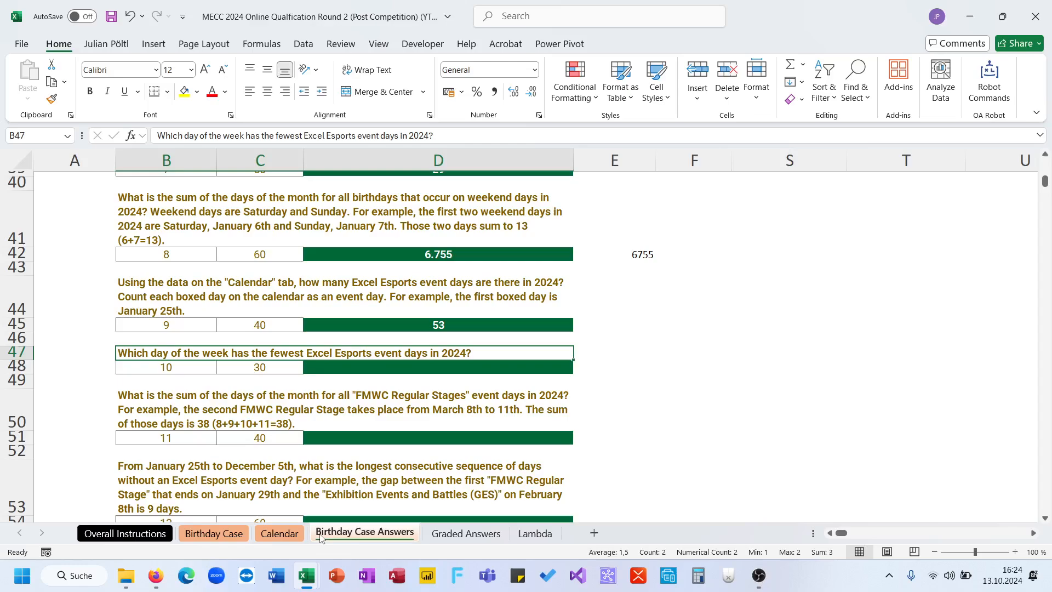
click(495, 373)
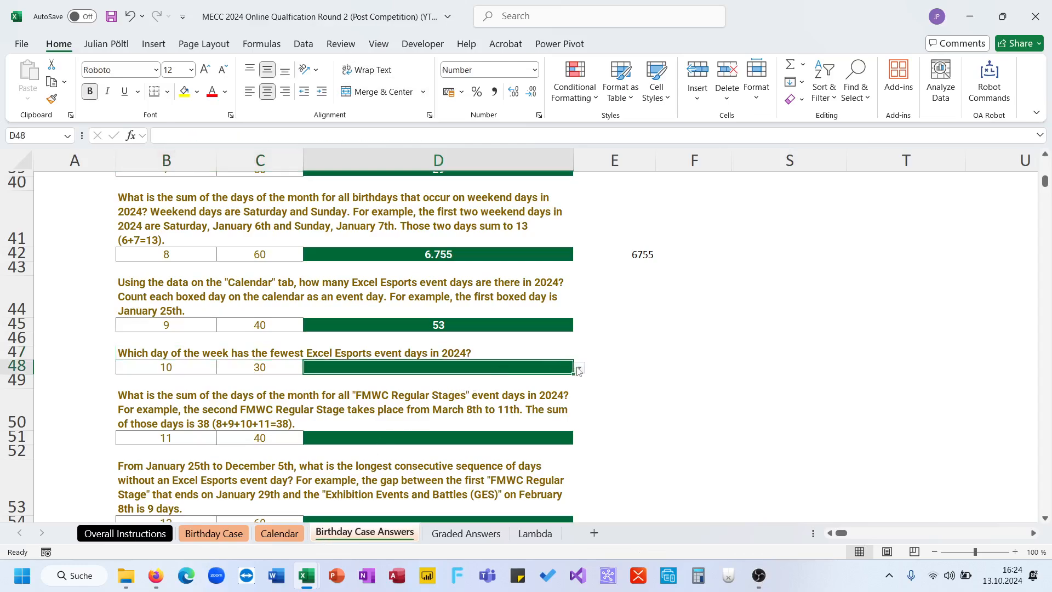
click(578, 371)
click(541, 402)
click(646, 371)
- Read question 11 about the FMWC Regular Stages and examine the boxed days on the Calendar sheet
scroll(647, 376, down, 1)
scroll(647, 375, down, 1)
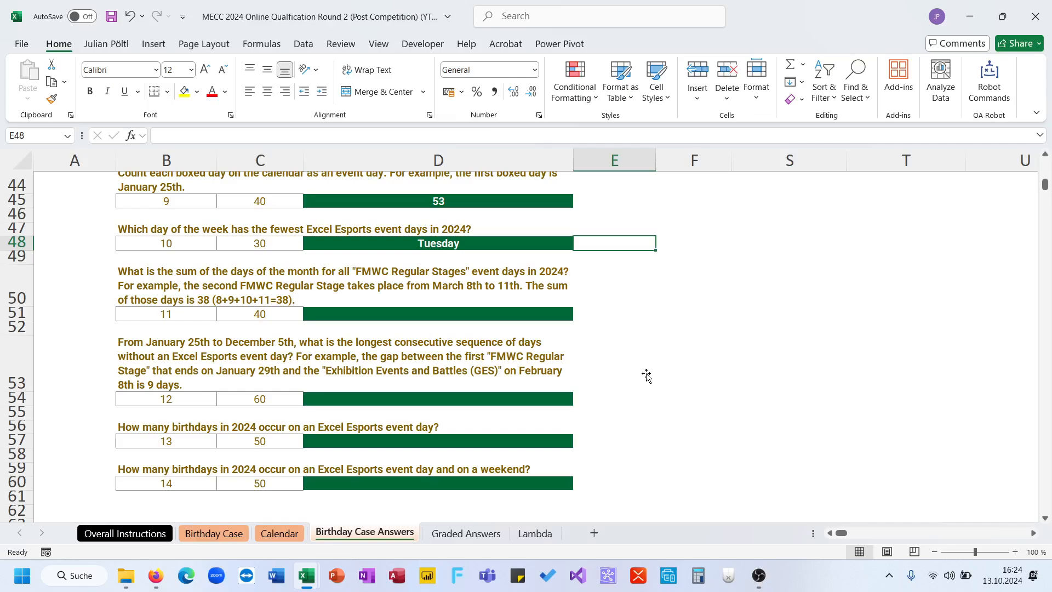
click(233, 533)
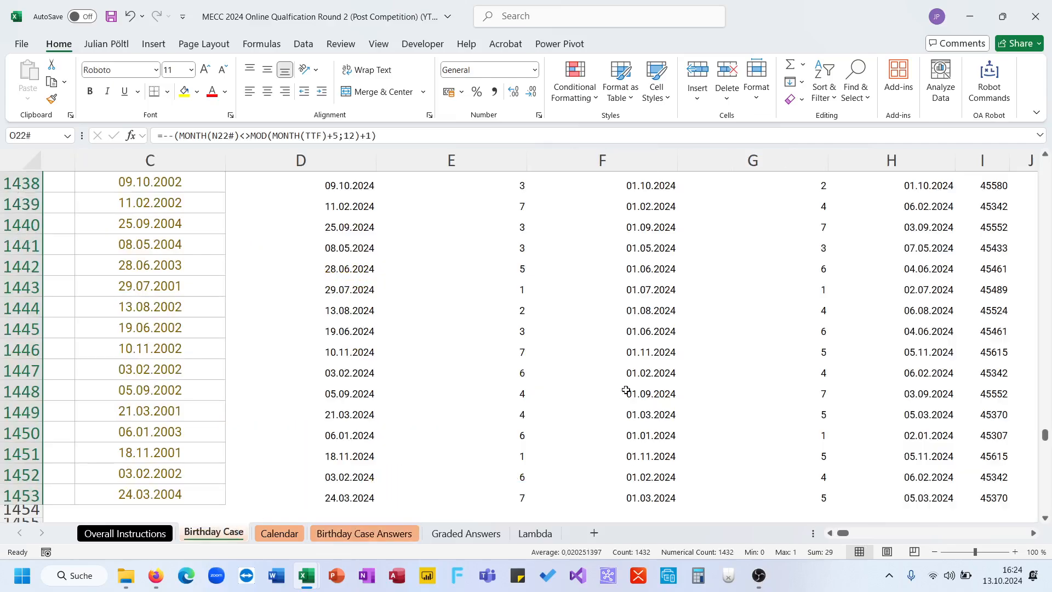
scroll(620, 389, up, 1)
click(282, 534)
click(342, 534)
click(279, 533)
scroll(598, 362, left, 5)
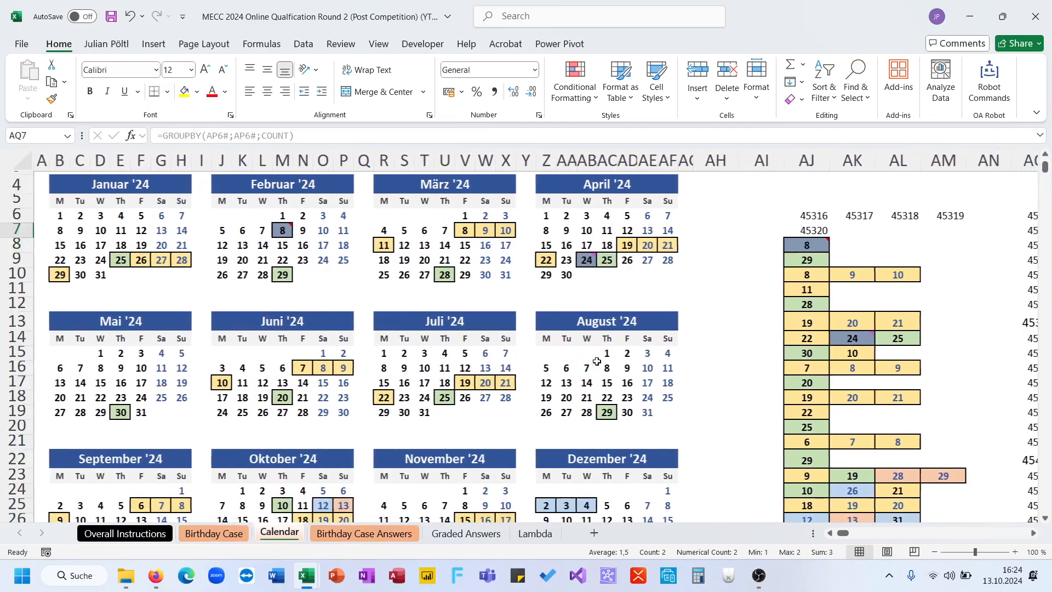
scroll(651, 327, right, 1)
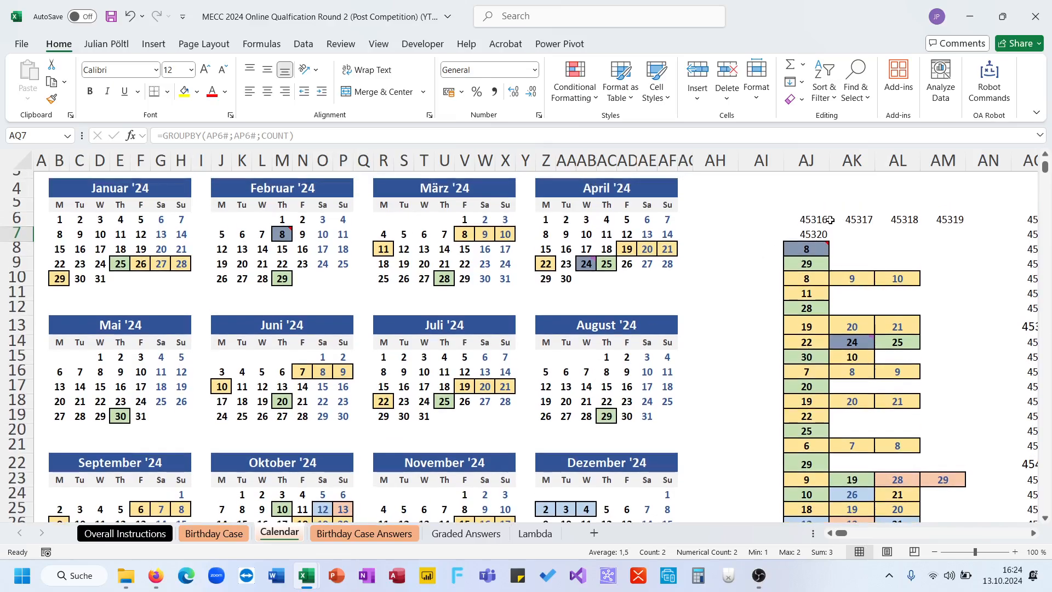
scroll(796, 285, down, 1)
- Copy the FMWC Regular Stage start days January 26 to AJ33 and March 8 to AJ34
click(145, 231)
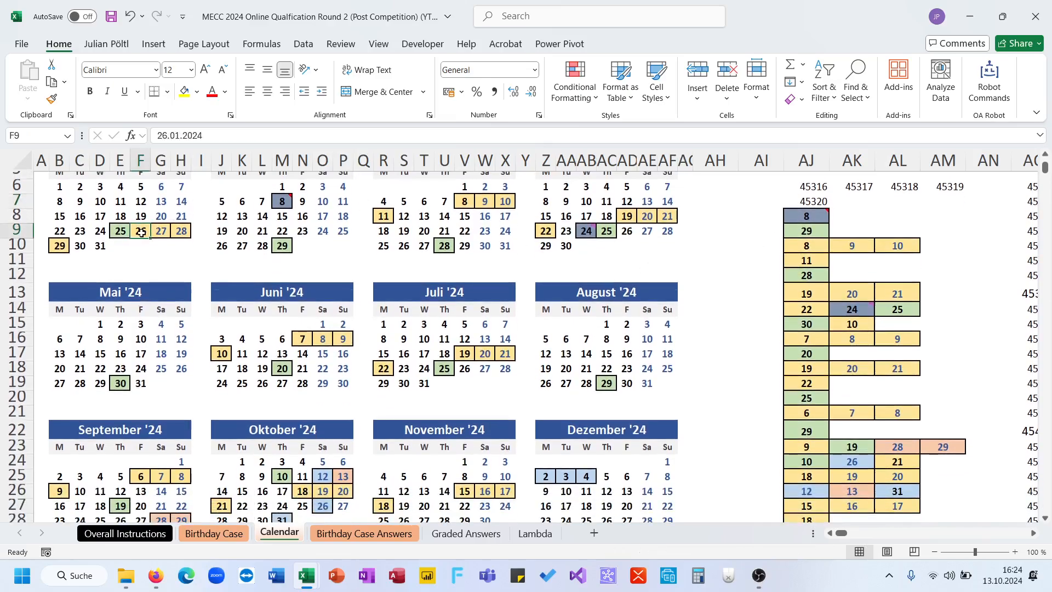
key(ctrl+c)
scroll(702, 349, up, 2)
scroll(702, 350, down, 5)
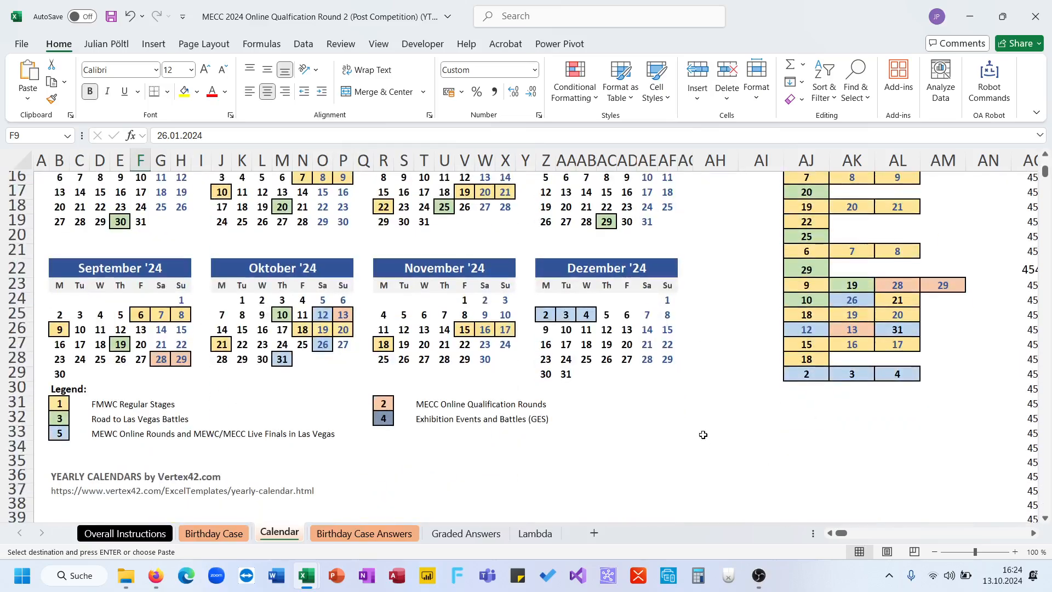
ctrl+scroll(703, 434, down, 3)
click(544, 423)
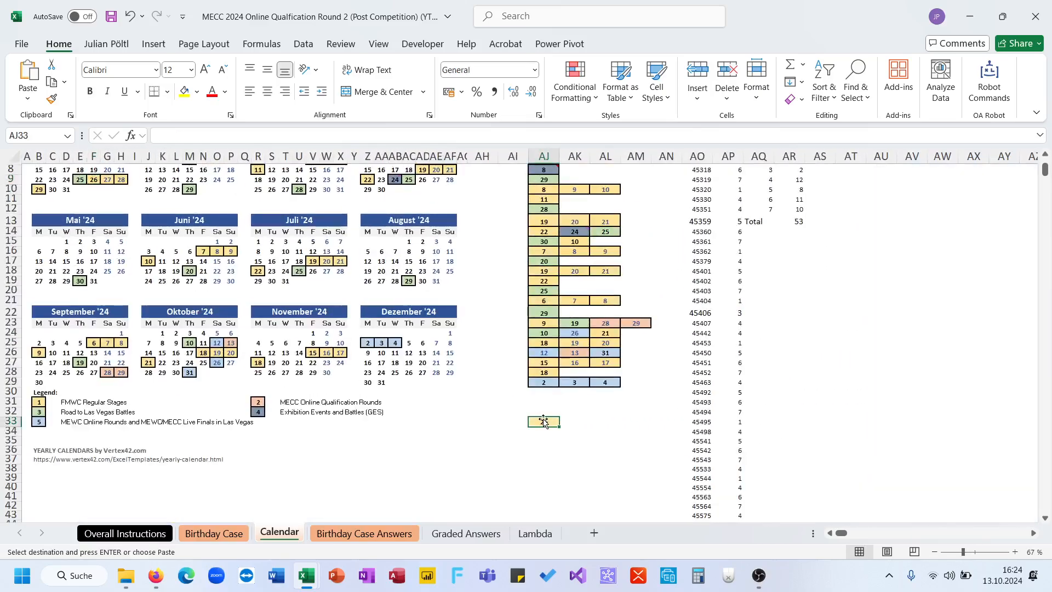
key(ctrl+v)
scroll(429, 390, up, 2)
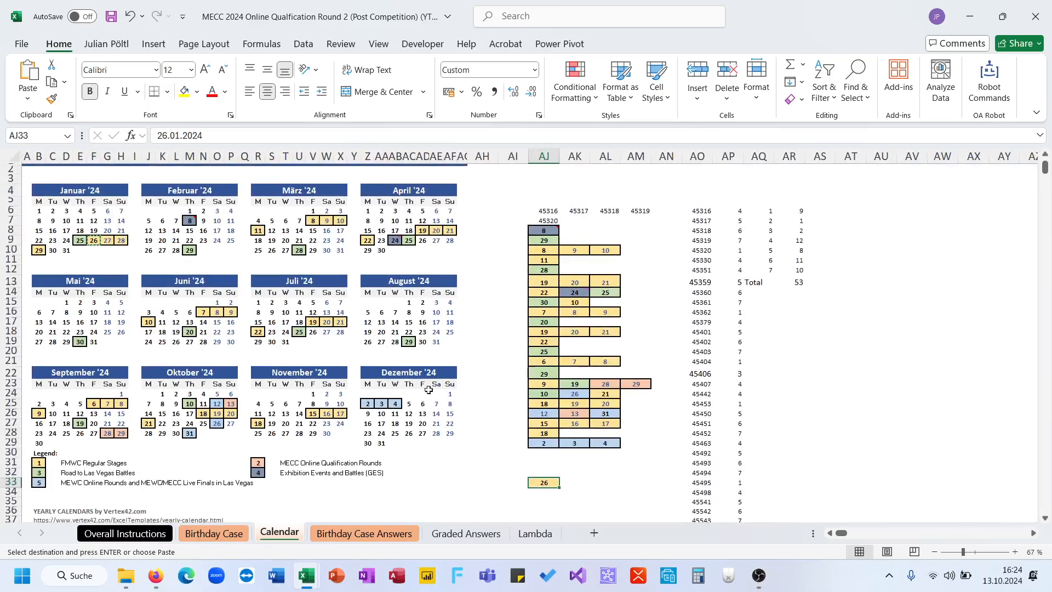
click(315, 220)
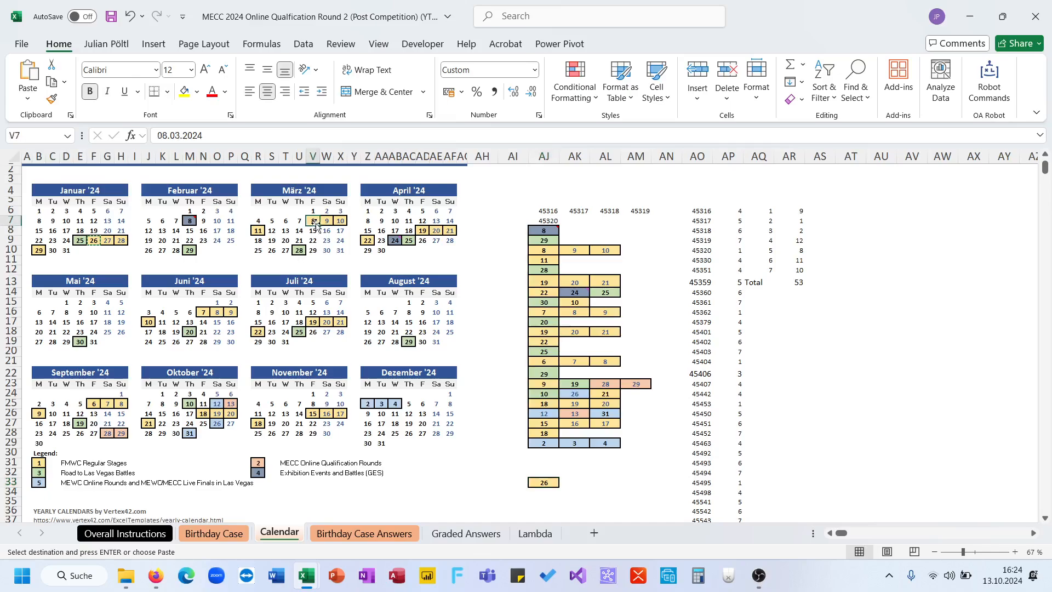
click(533, 492)
key(ctrl+v)
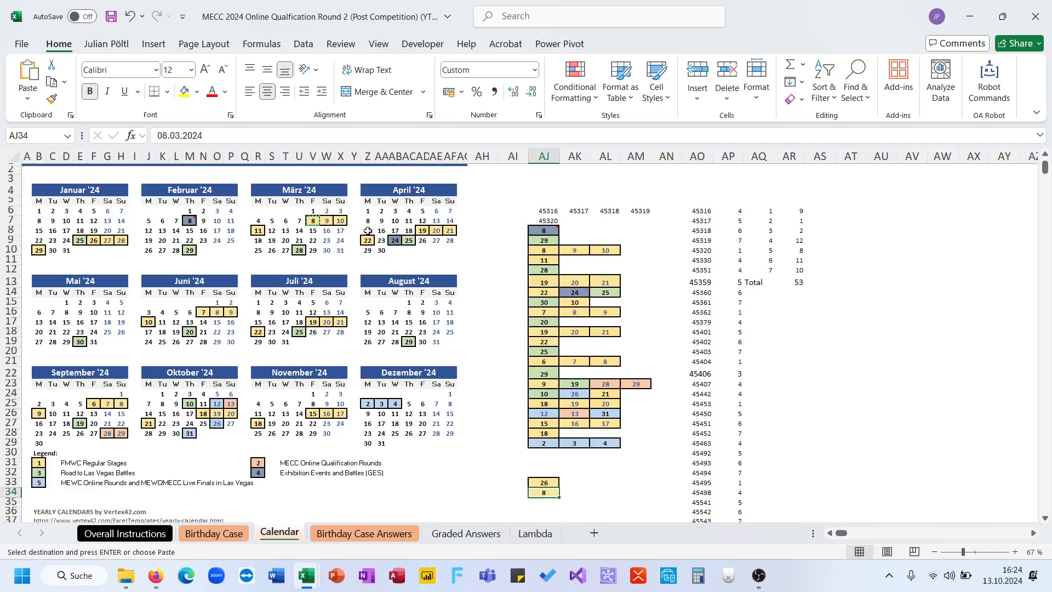
- Copy the FMWC Regular Stage start days April 19 to AJ35 and June 7 to AJ36
click(423, 231)
key(ctrl+c)
click(543, 502)
key(ctrl+v)
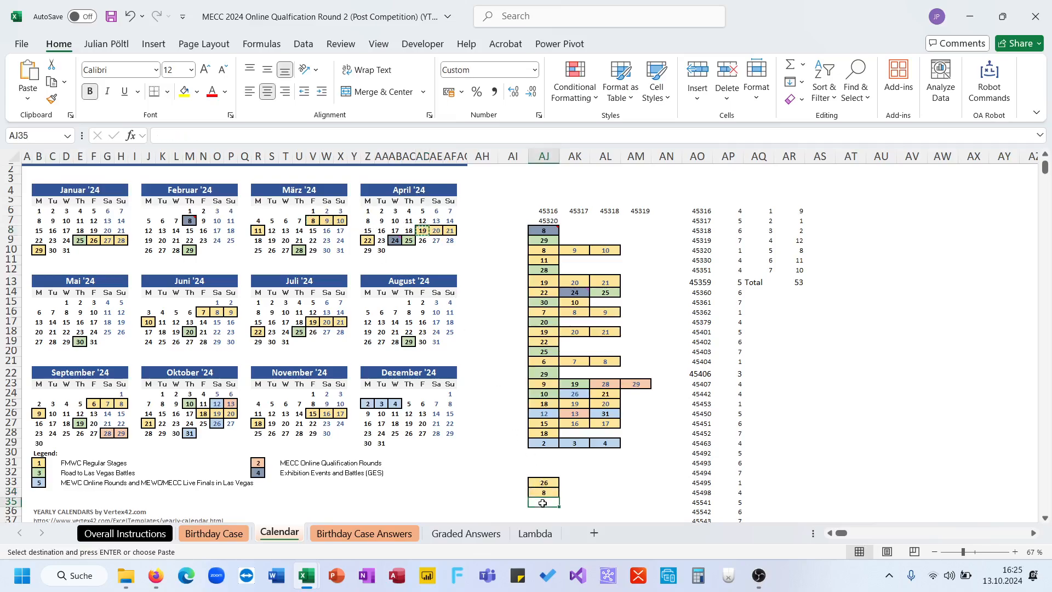
click(207, 314)
key(ctrl+c)
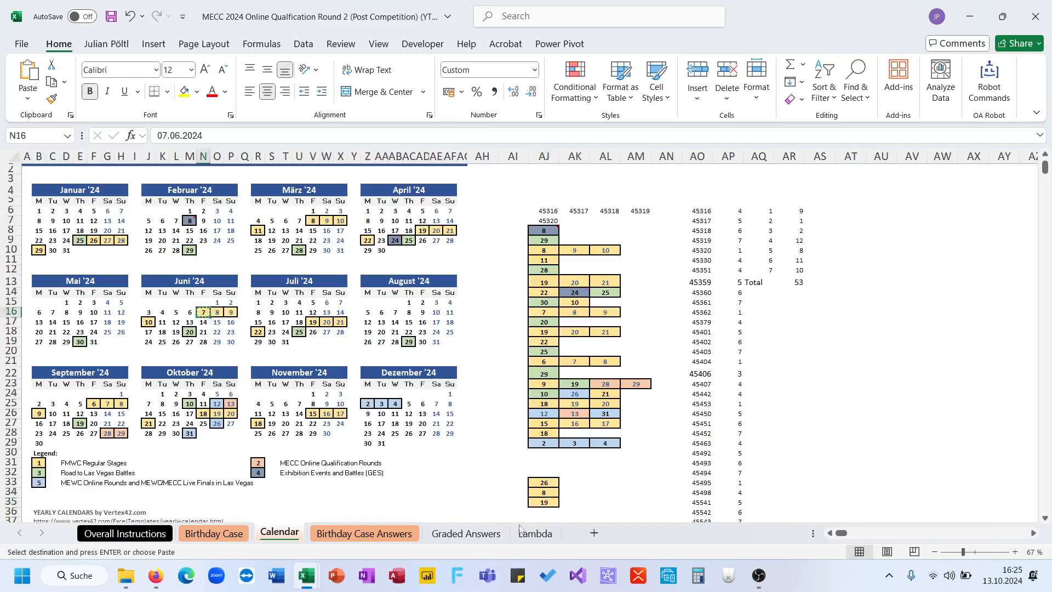
click(543, 512)
key(ctrl+v)
- Copy the FMWC Regular Stage start days July 19 to AJ37 and September 6 to AJ38
click(312, 322)
key(ctrl+c)
scroll(498, 373, down, 3)
click(548, 437)
key(ctrl+v)
click(94, 318)
key(ctrl+c)
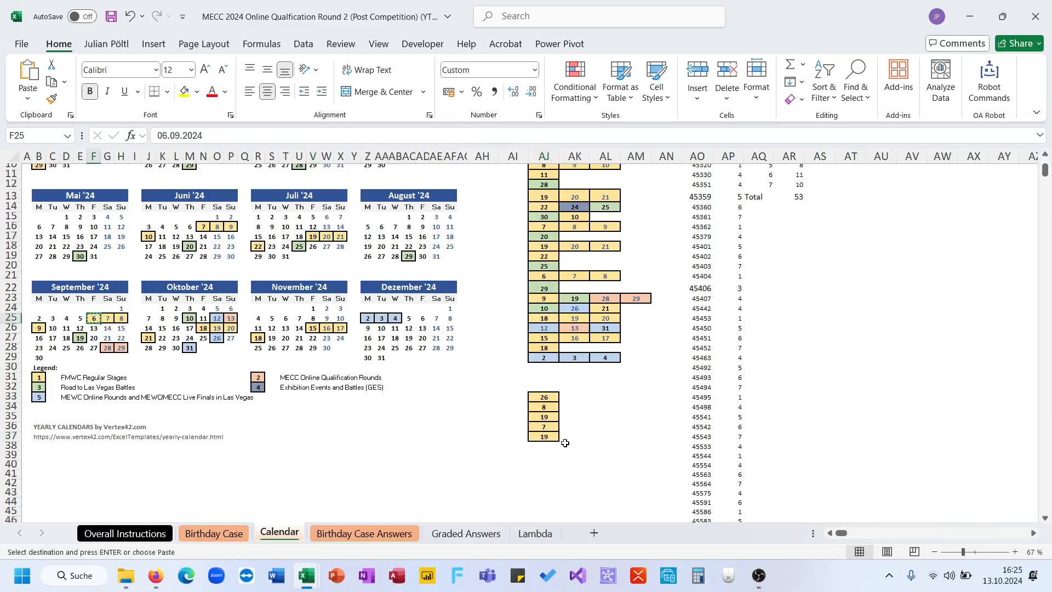
click(548, 447)
key(ctrl+v)
- Copy the FMWC Regular Stage start days October 18 to AJ39 and November 15 to AJ40, and check the list AJ33:AJ40
click(203, 327)
key(ctrl+c)
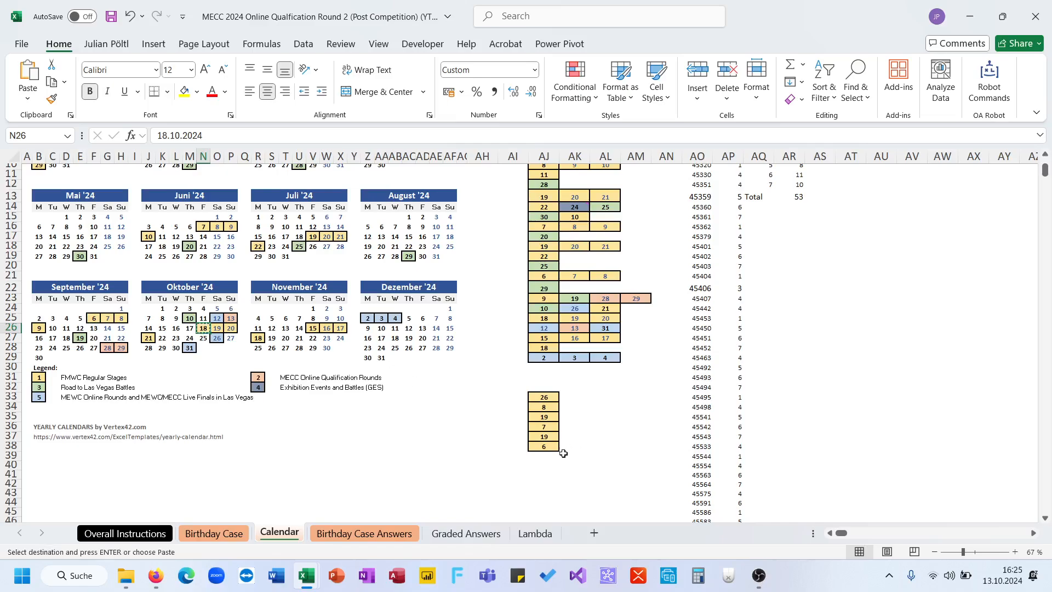
click(553, 464)
key(ctrl+v)
drag(553, 461, 552, 460)
click(312, 328)
key(ctrl+c)
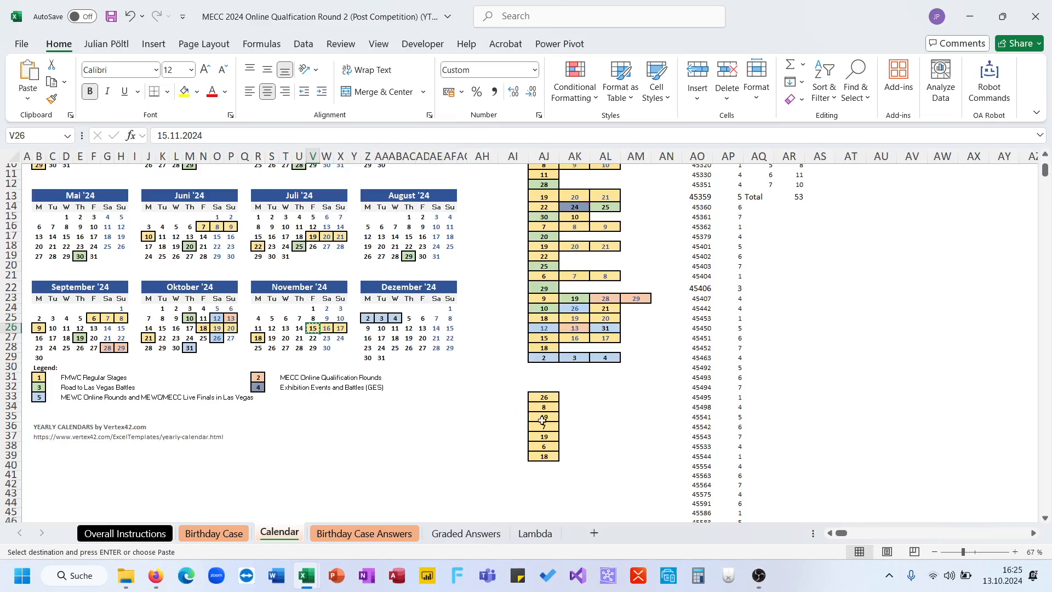
click(544, 463)
key(ctrl+v)
drag(544, 464, 545, 396)
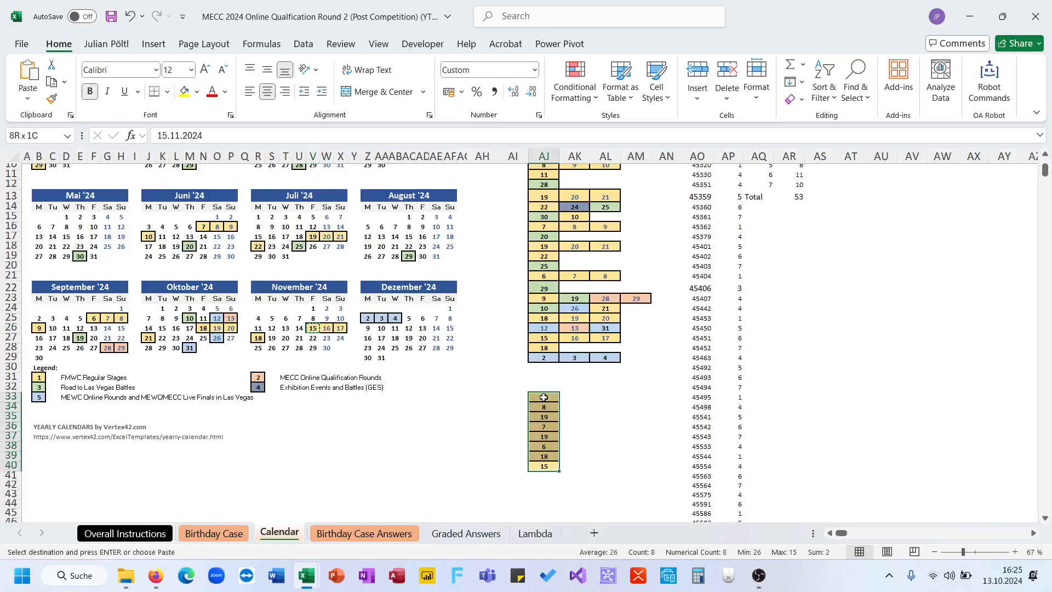
scroll(578, 416, up, 1)
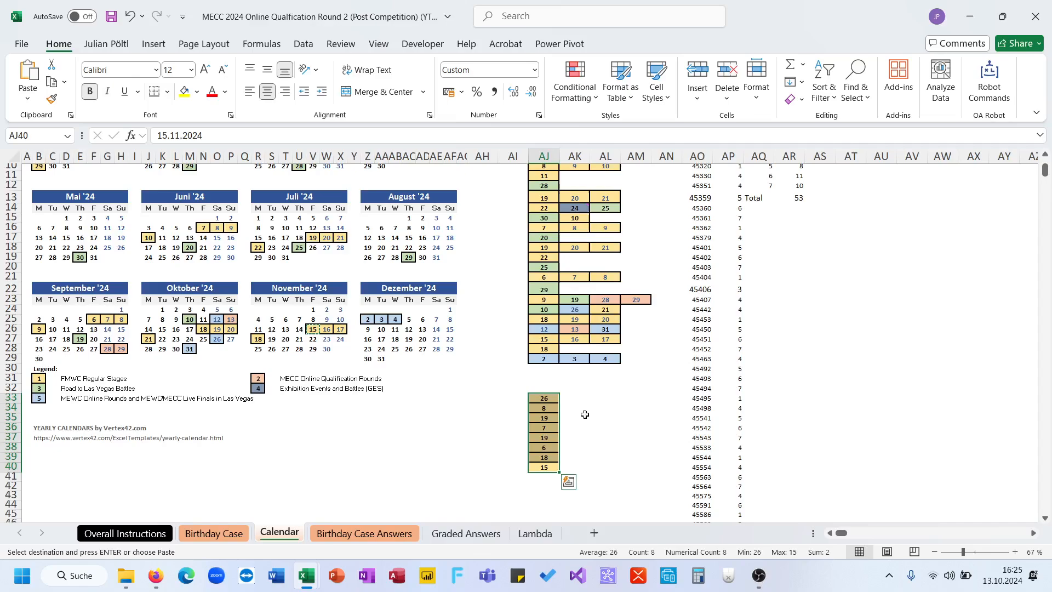
- Enter =SEQUENCE(4;;AJ33:AJ40) in AK33 to generate dates from the listed stage start days
click(580, 402)
text(=se)
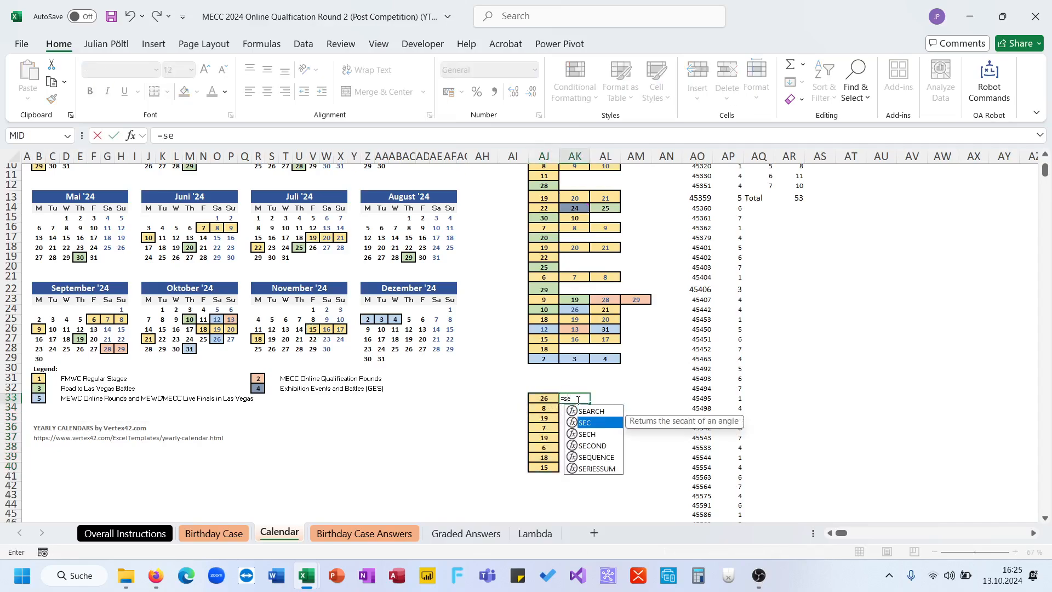
key(Tab)
text(4;)
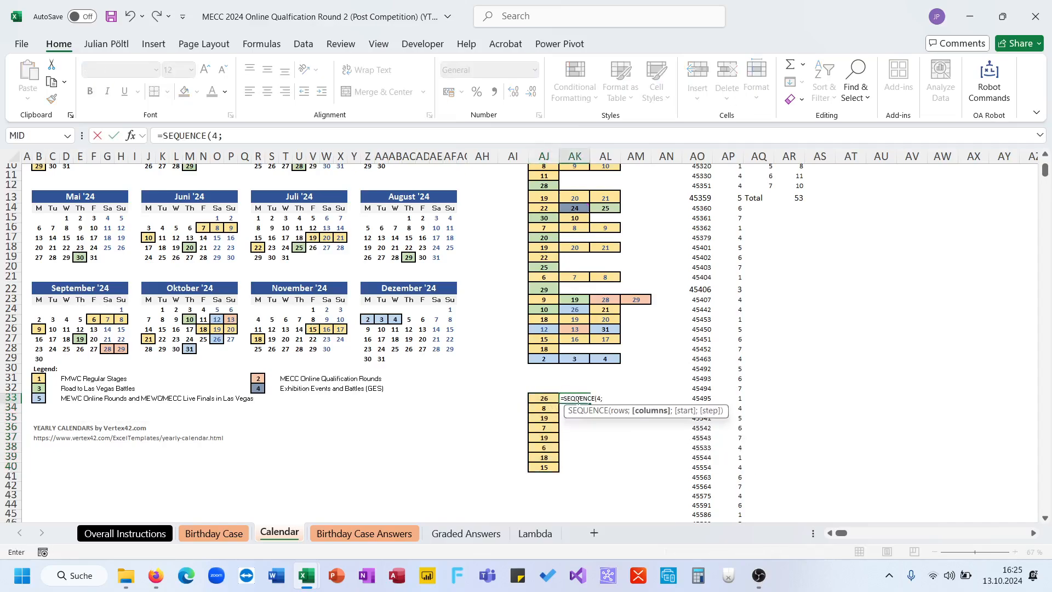
text(;)
key(Left)
key(ctrl+shift+Down)
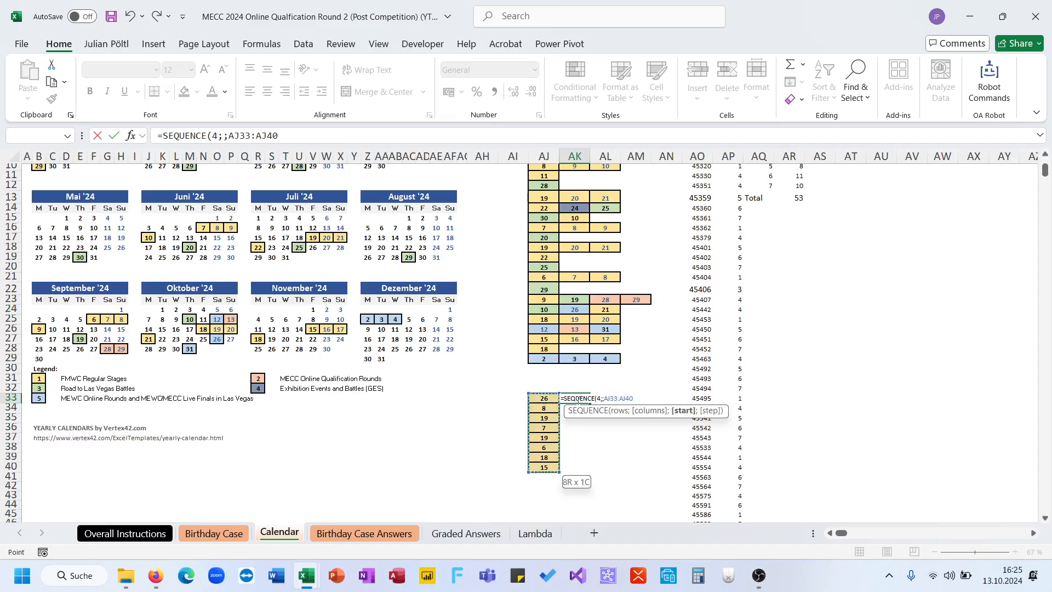
text())
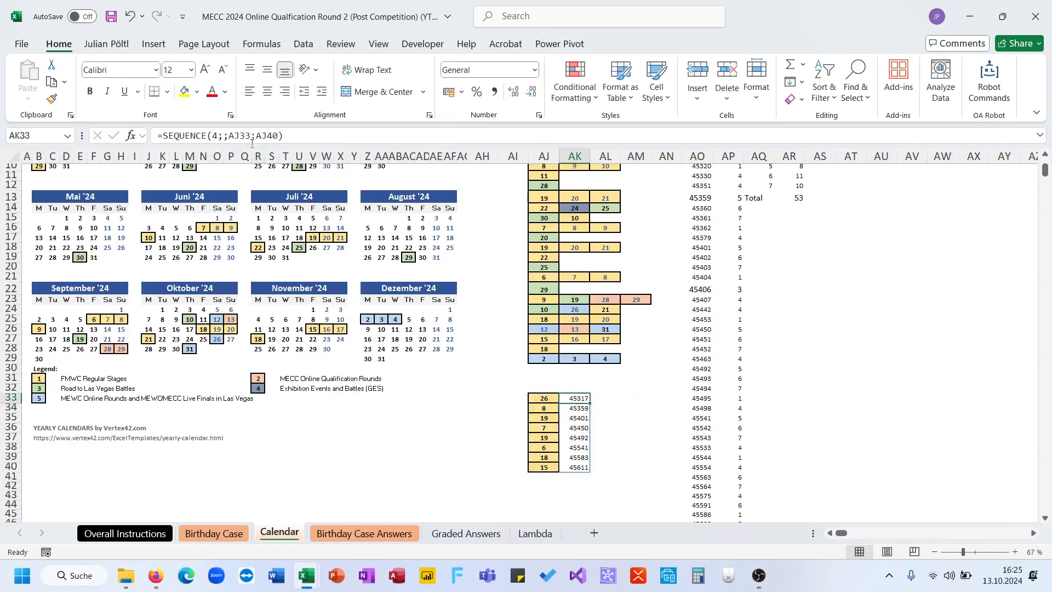
- Reduce the start argument of the SEQUENCE formula in AK33 to the single cell AJ33
double_click(250, 139)
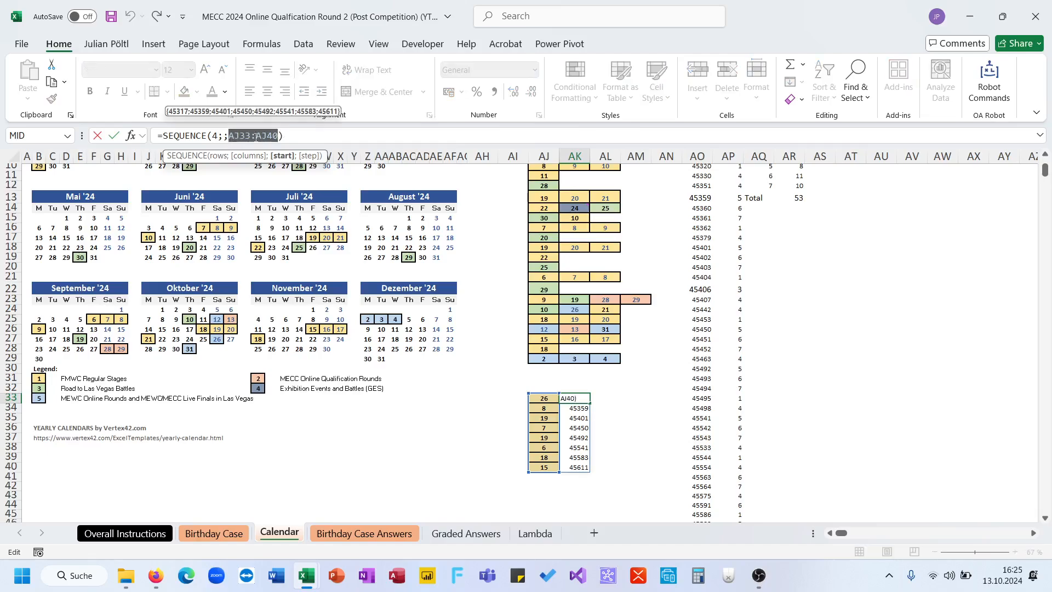
drag(280, 135, 253, 137)
key(BackSpace)
key(Return)
key(Up)
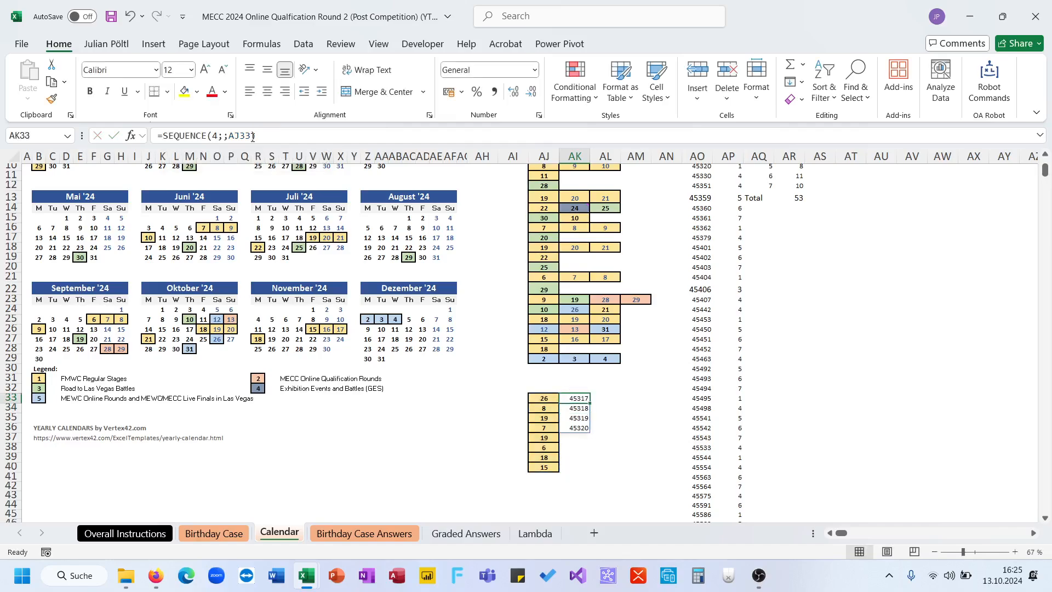
- Change the formula in AK33 to =SEQUENCE(;4;AJ33) so it spans four columns, and fill it down to AK40
click(224, 137)
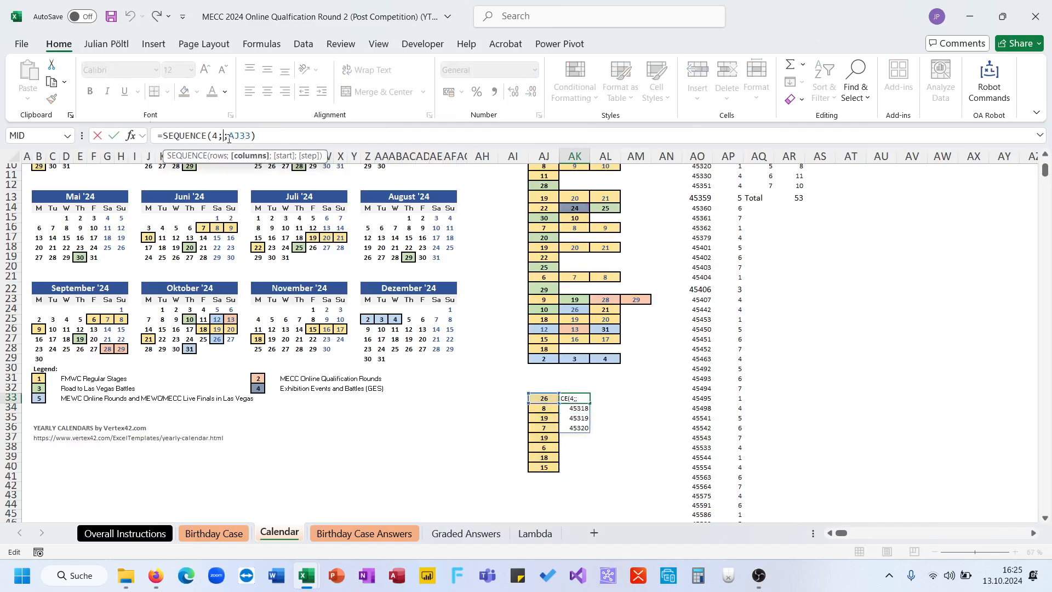
key(BackSpace)
key(BackSpace)
text(;4;)
key(BackSpace)
key(ctrl+Return)
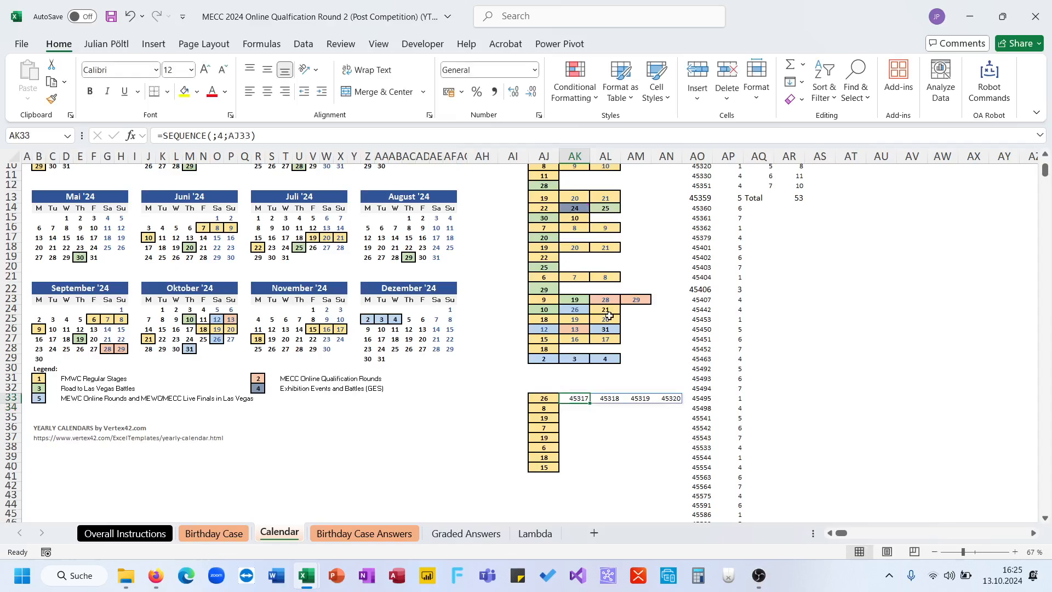
drag(590, 403, 588, 471)
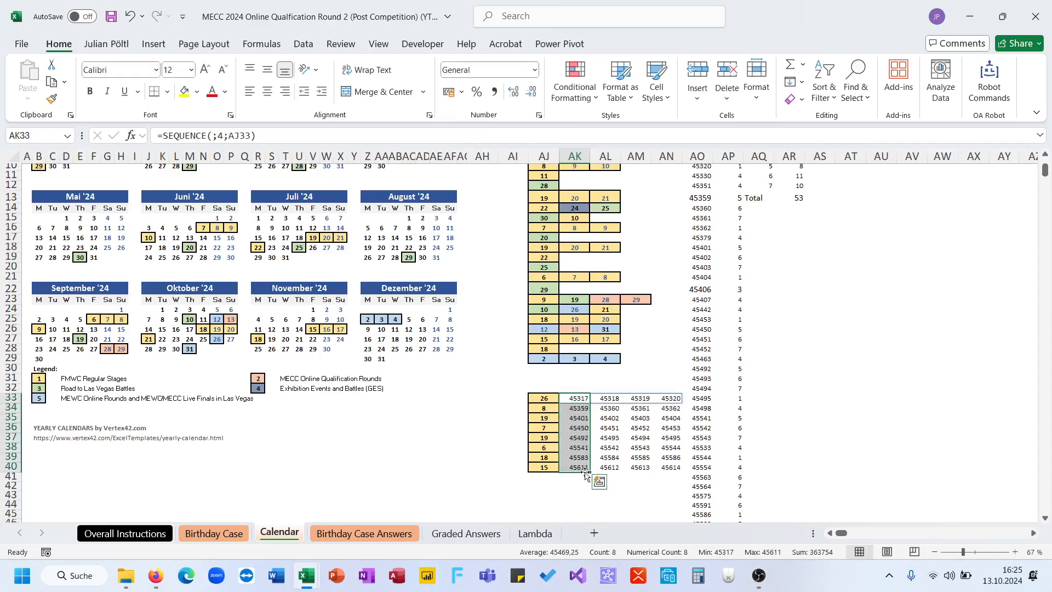
- Extract the month of every generated stage date with =MONTH(AK33:AN40) in AK41
click(581, 477)
text(=MONTH()
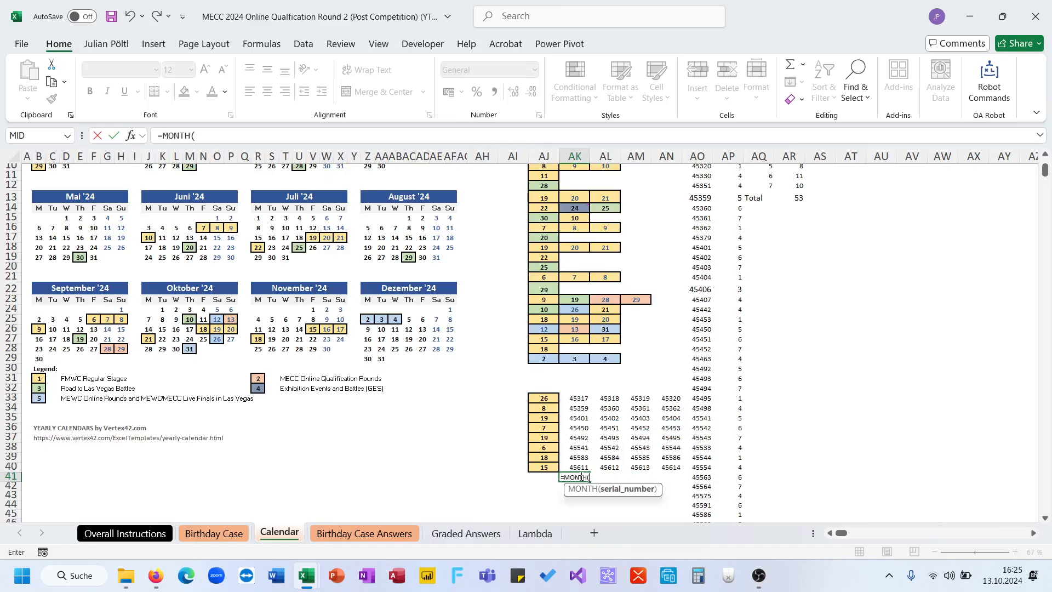
key(Up)
key(shift+Up)
key(shift+Up)
key(shift+Up)
key(shift+Up)
key(shift+Up)
key(shift+Up)
key(shift+Up)
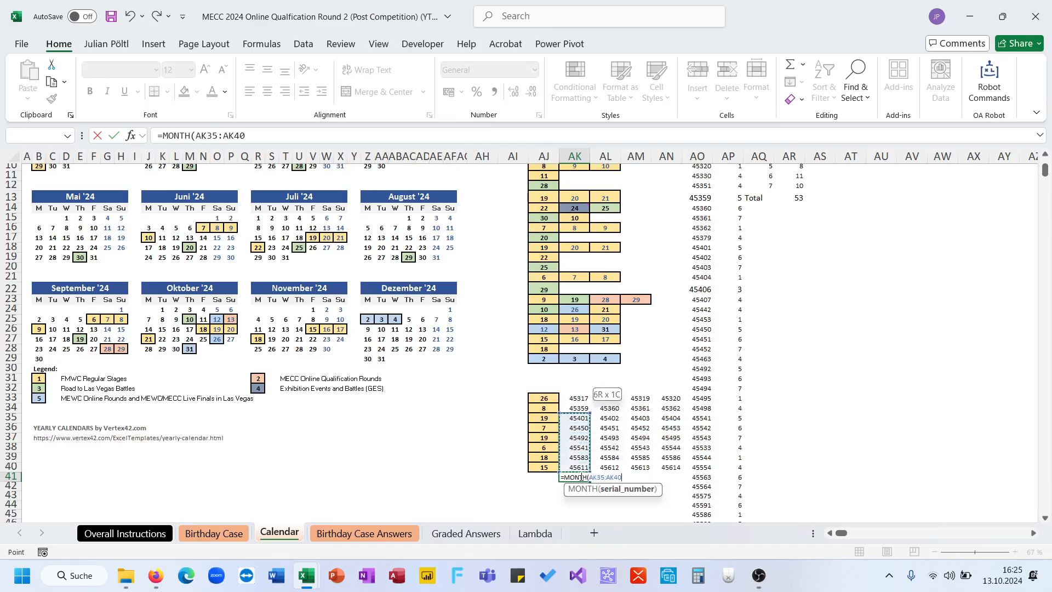
key(shift+Right)
key(shift+Right)
key(shift+Right)
key(Return)
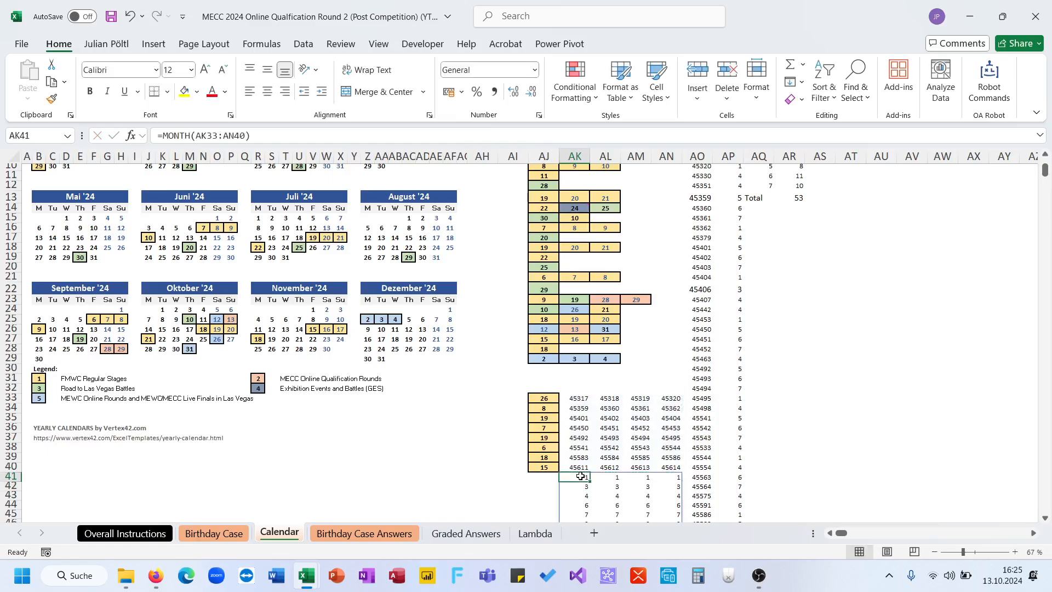
- Wrap the MONTH formula in AK41 in SUM and return to question 11 on the Birthday Case Answers sheet
click(163, 137)
text(sum()
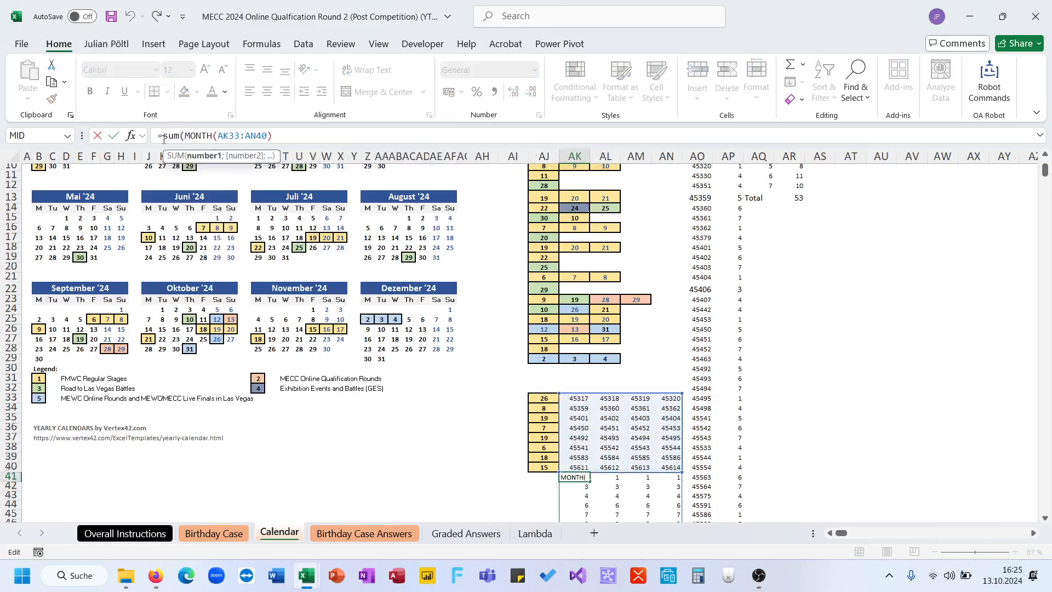
text())
key(Return)
key(Up)
click(352, 533)
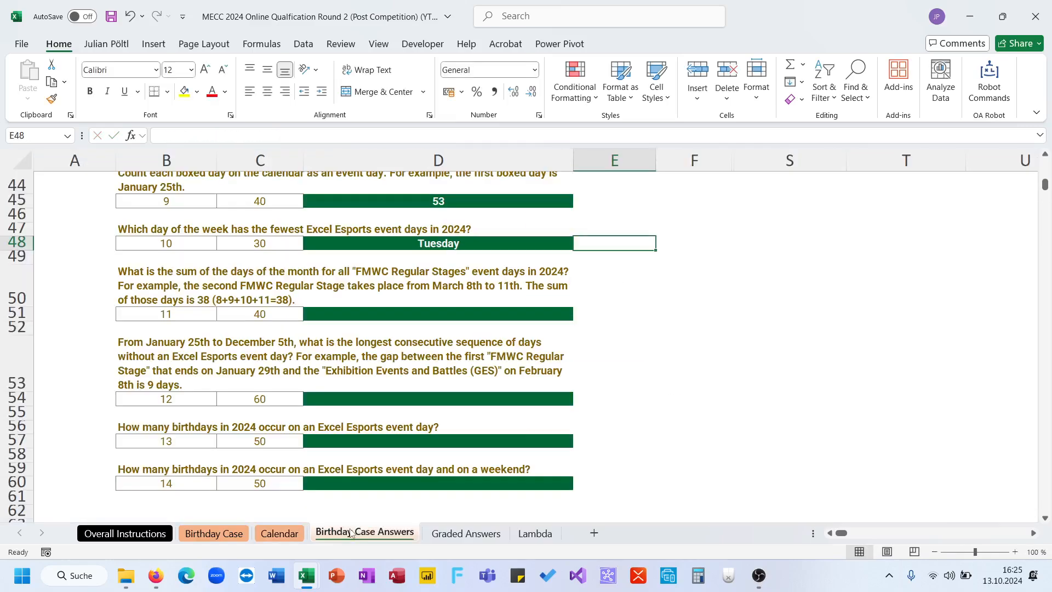
- Check question 11 and the answer choices offered for it in D51
click(437, 289)
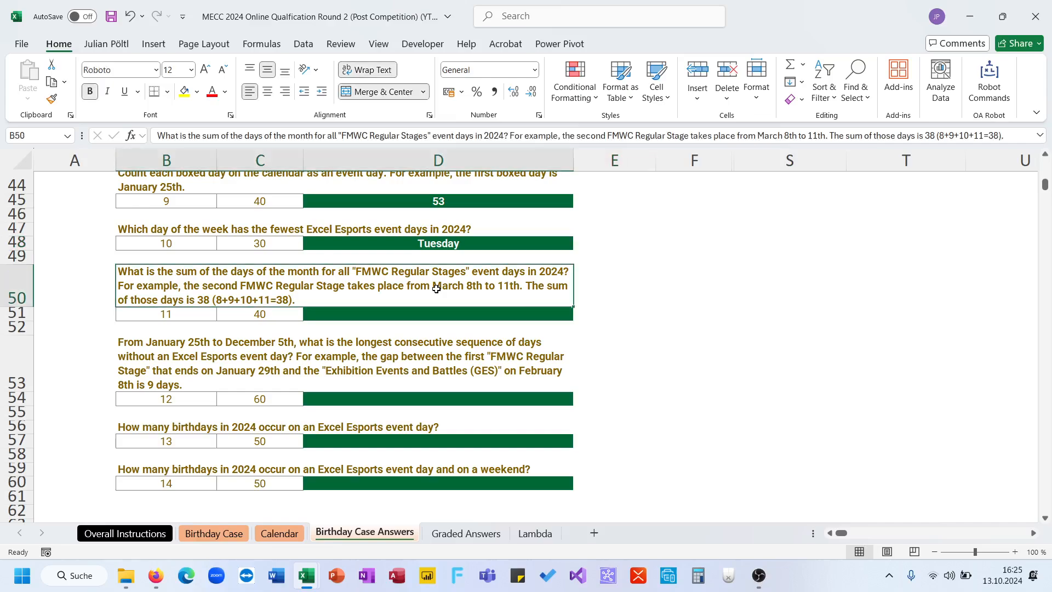
click(461, 312)
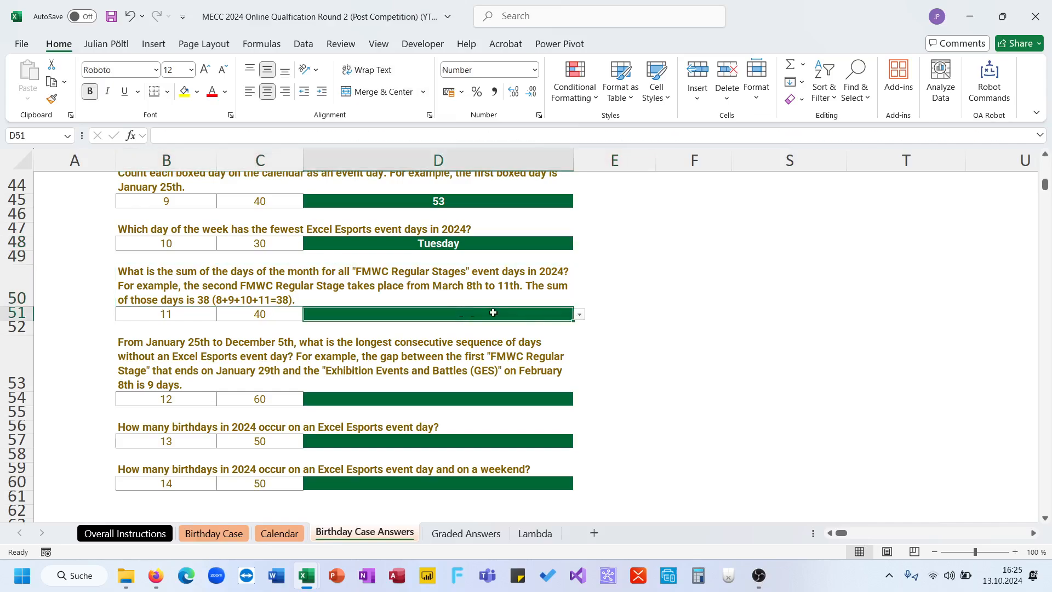
click(580, 315)
click(624, 304)
click(390, 281)
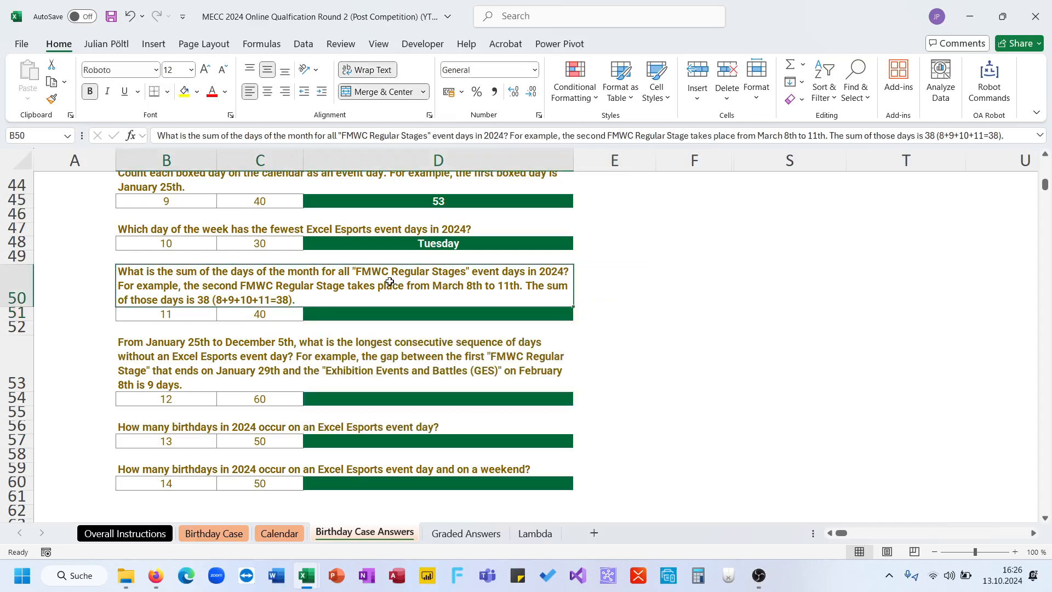
- On the Calendar sheet, change the formula in AK41 to =SUM(DAY(AK33:AN40))
click(278, 534)
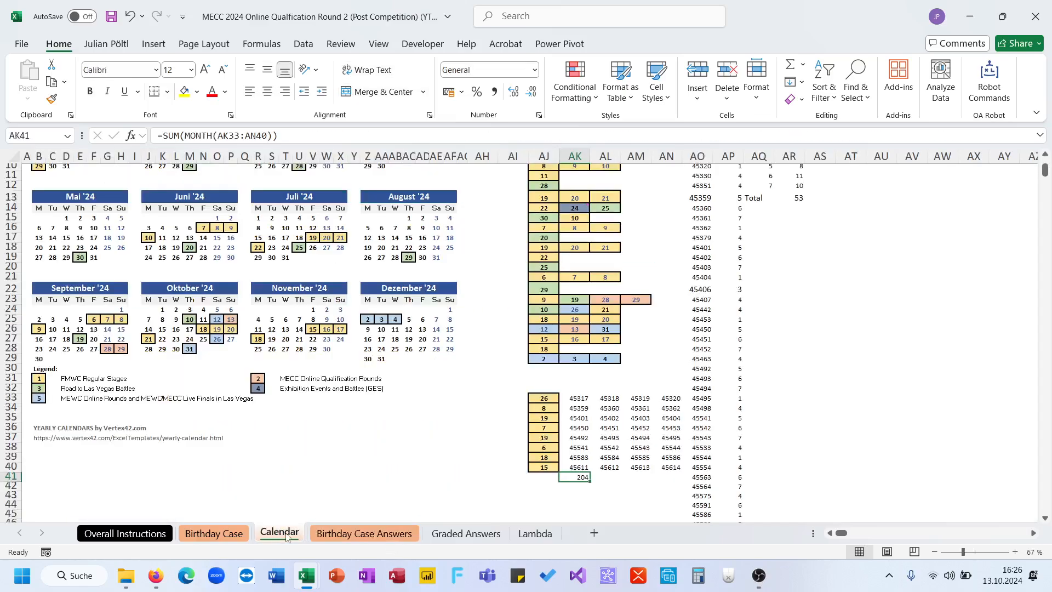
double_click(199, 137)
text(DAY)
key(Return)
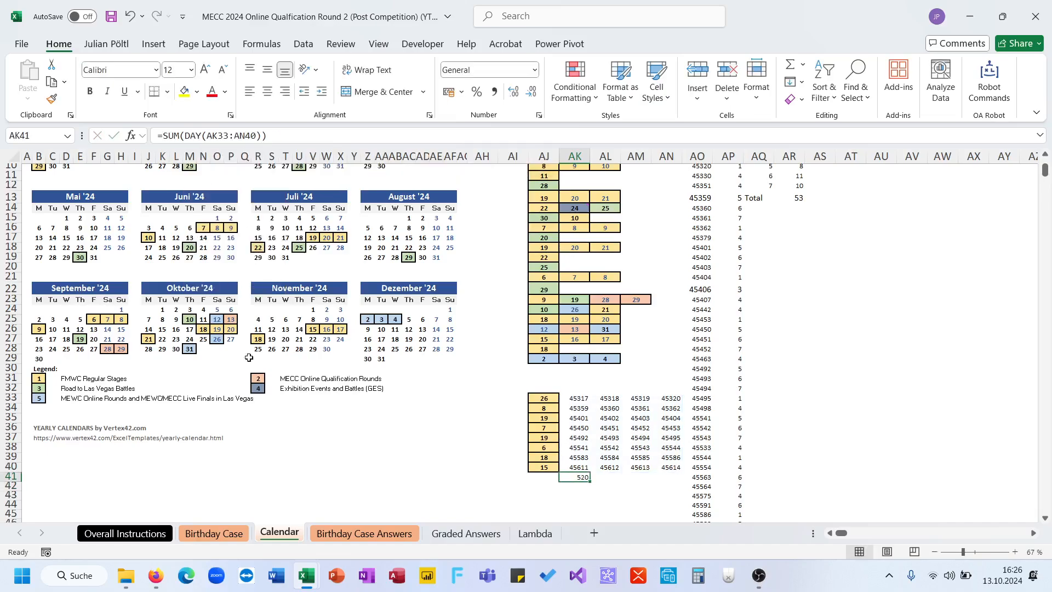
- Choose 520 as the answer to question 11 in D51 of the Birthday Case Answers sheet
click(366, 534)
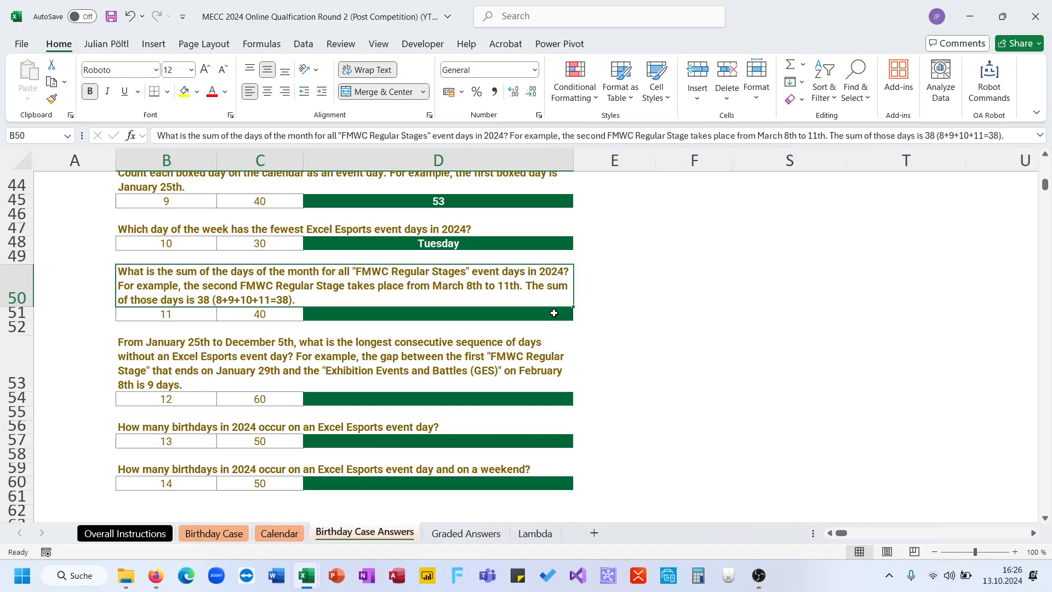
click(555, 314)
click(579, 314)
click(504, 385)
click(610, 350)
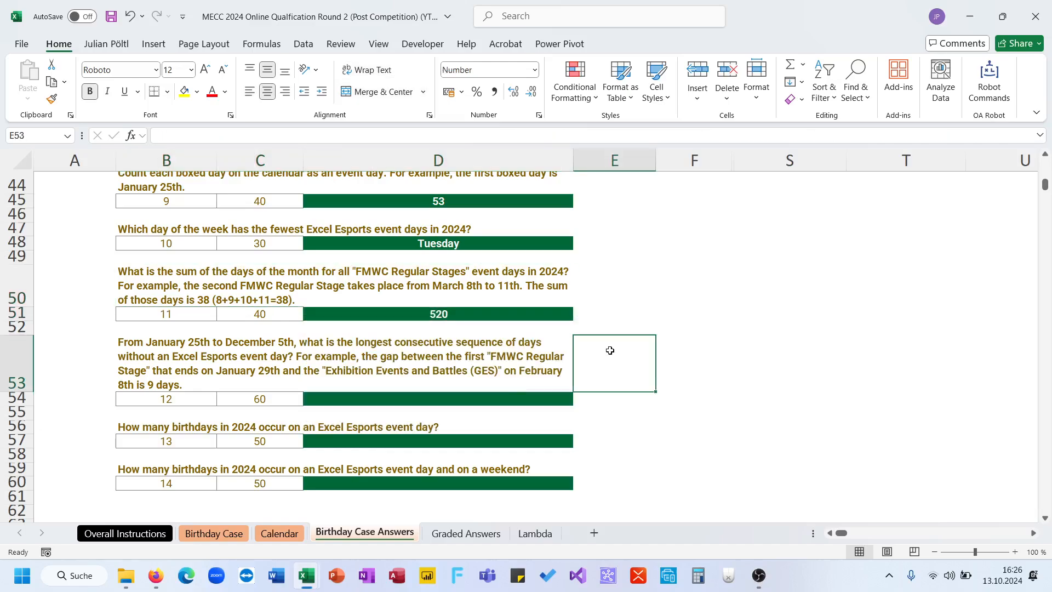
- For question 12, list every day of 2024 on the Calendar sheet with =SEQUENCE(366;;DATE(2024;1;1)) in AT6
scroll(611, 350, down, 1)
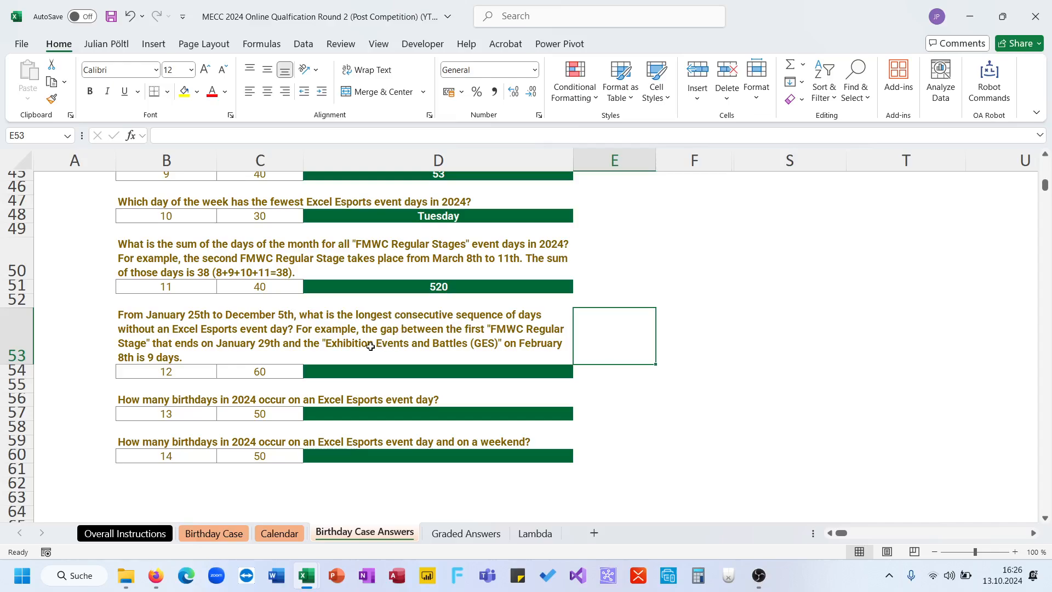
click(280, 533)
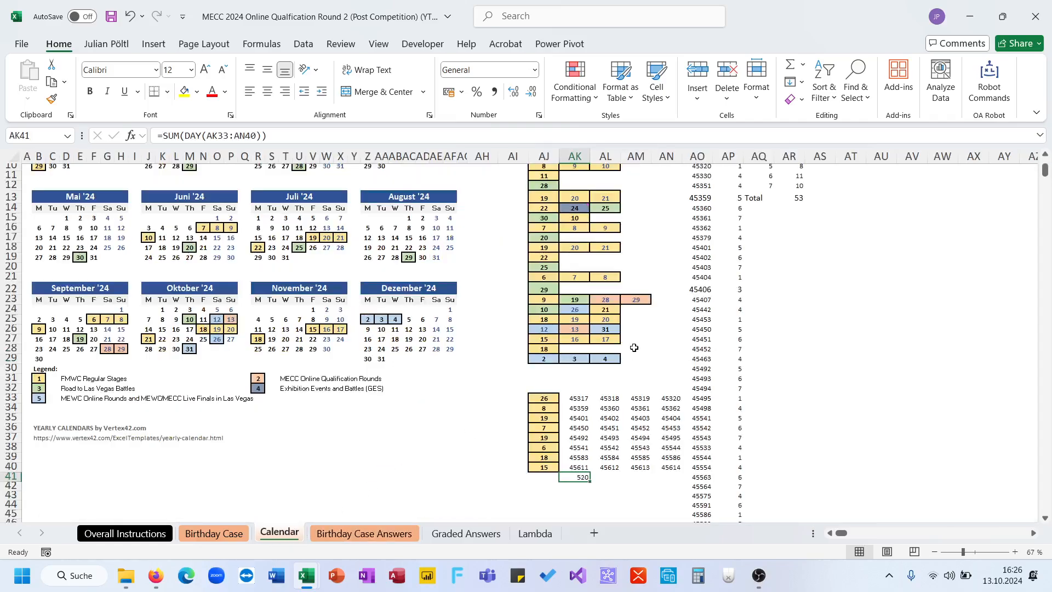
scroll(634, 352, up, 4)
click(840, 235)
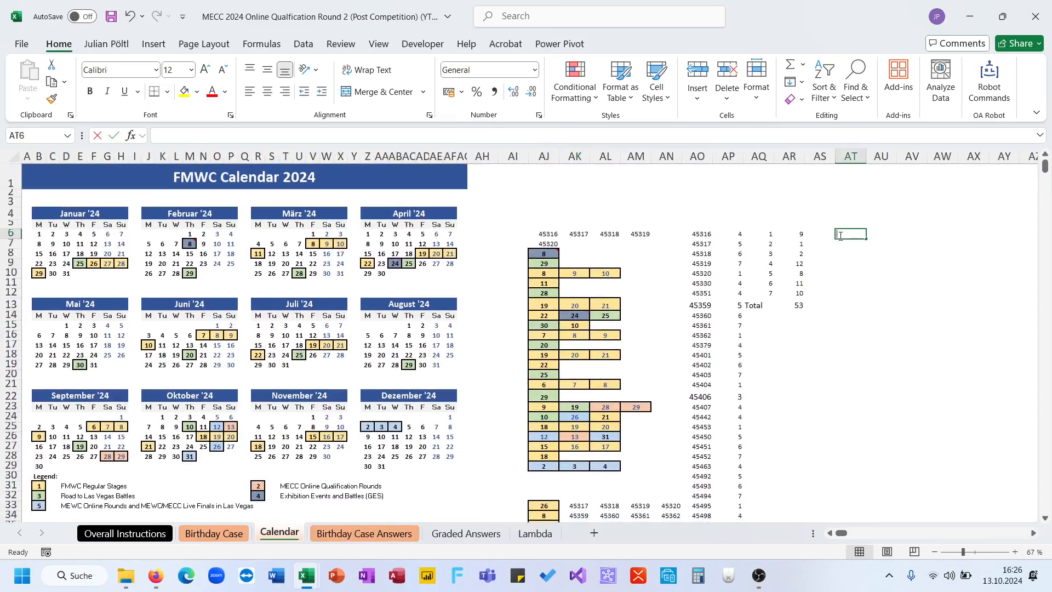
text(=so)
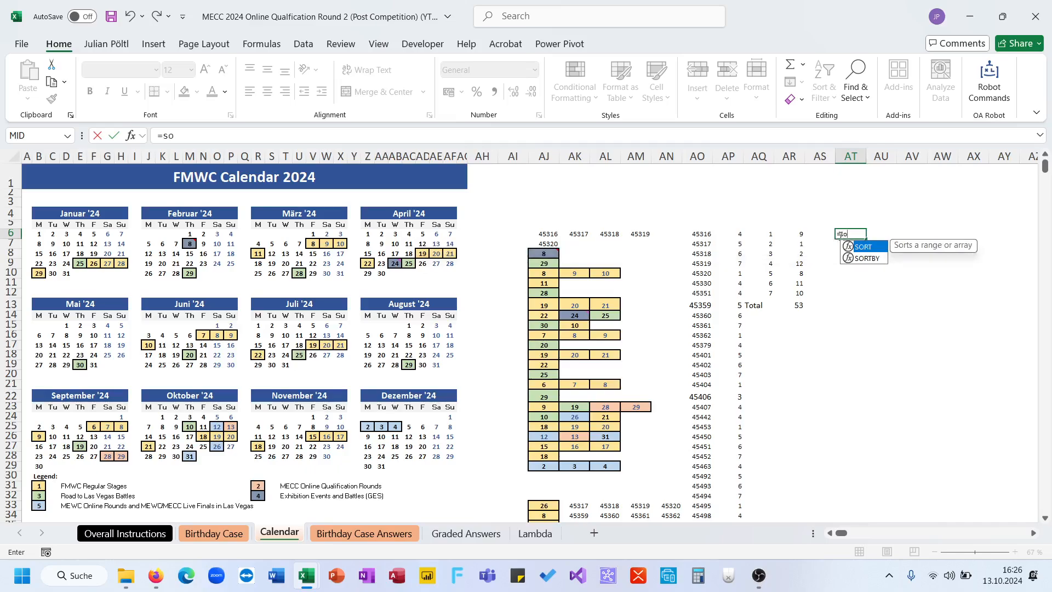
key(BackSpace)
key(BackSpace)
text(se)
key(Down)
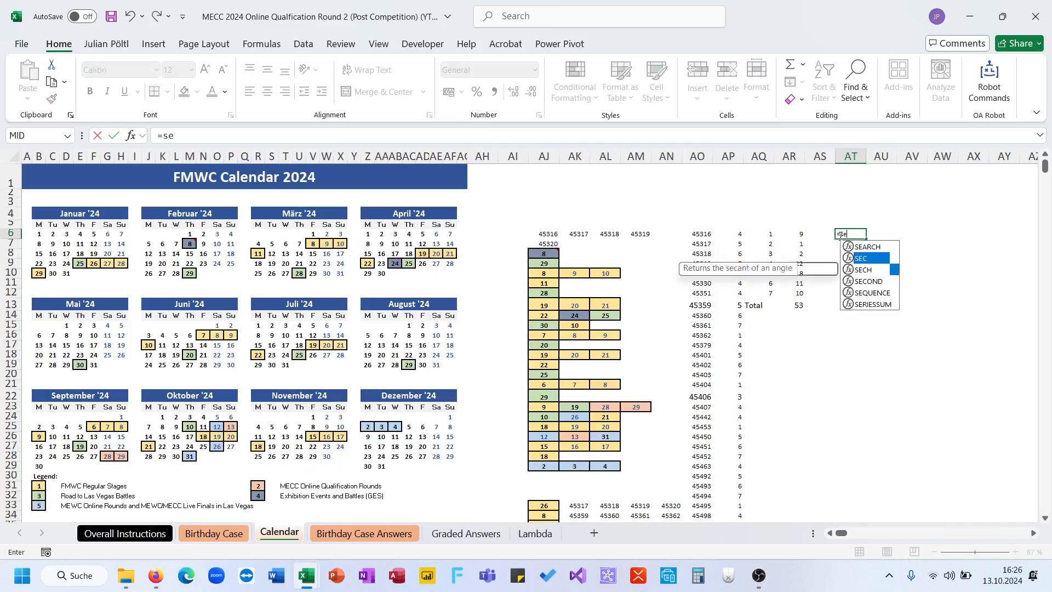
key(Down)
key(Down)
key(Down)
key(Tab)
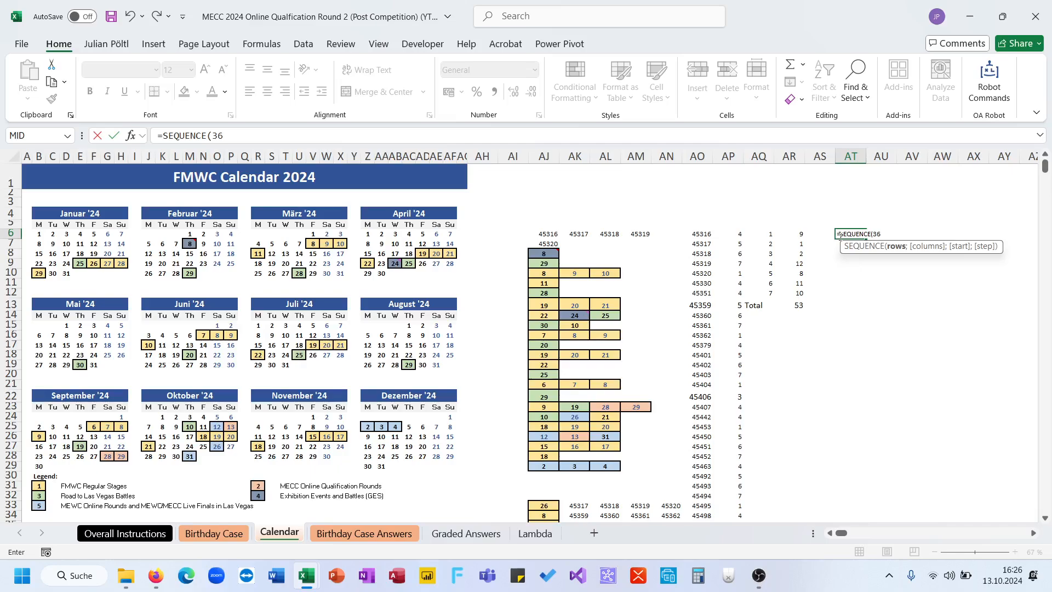
text(366;;d)
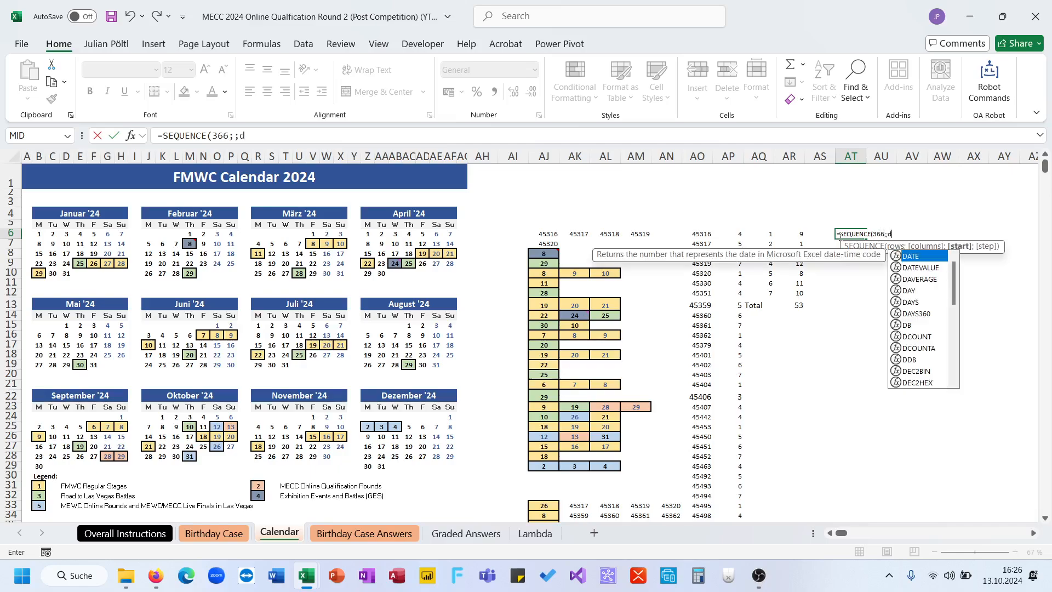
key(Tab)
text(2024;1;1)))
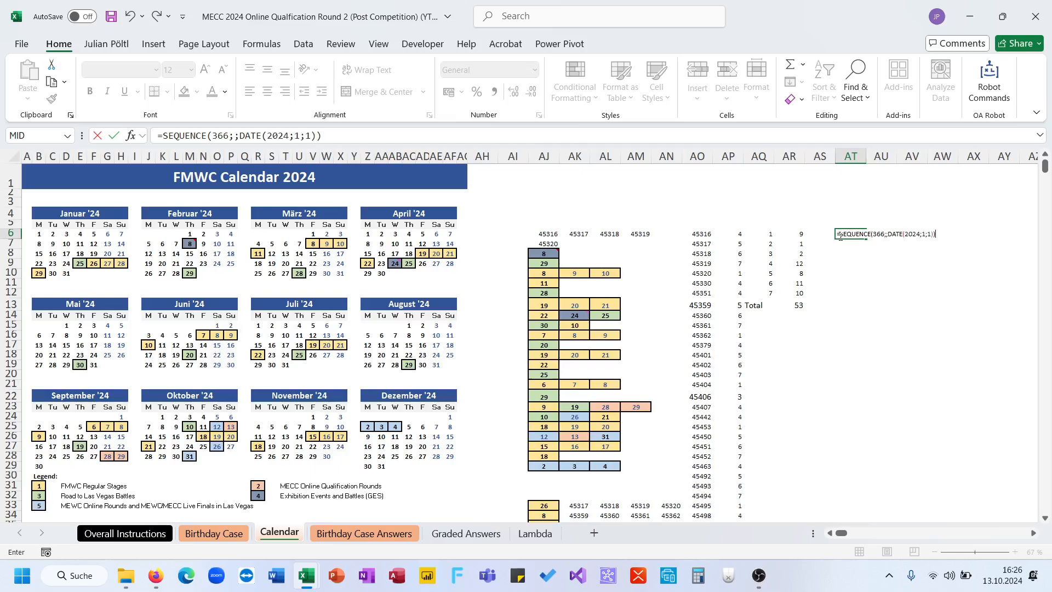
key(Tab)
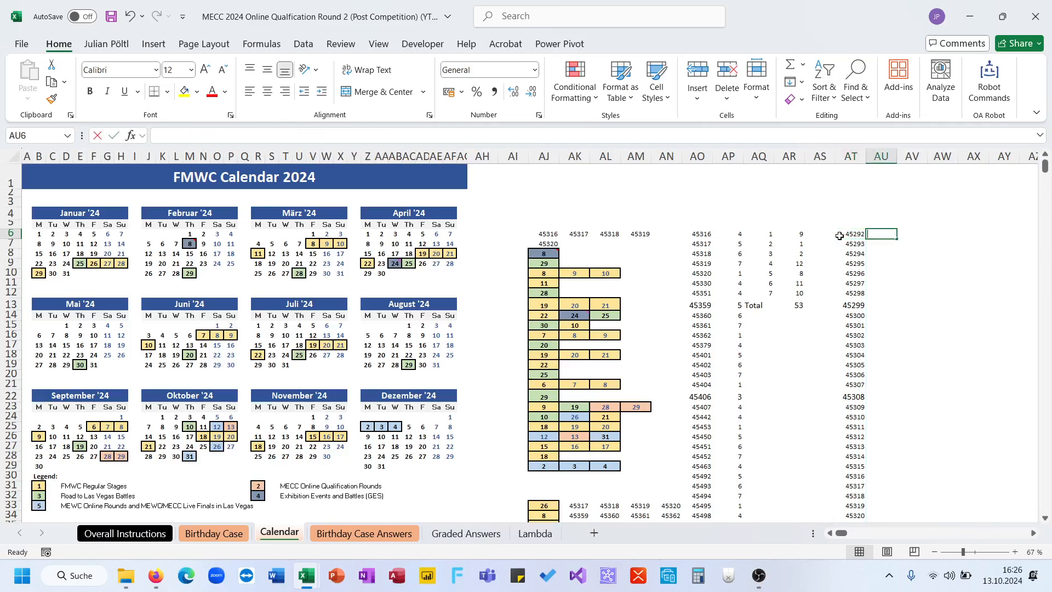
- Flag which listed days are event days with =ISNUMBER(XMATCH(AT6#;AO6#)) in AU6
text(=isn)
key(Down)
key(Down)
key(Tab)
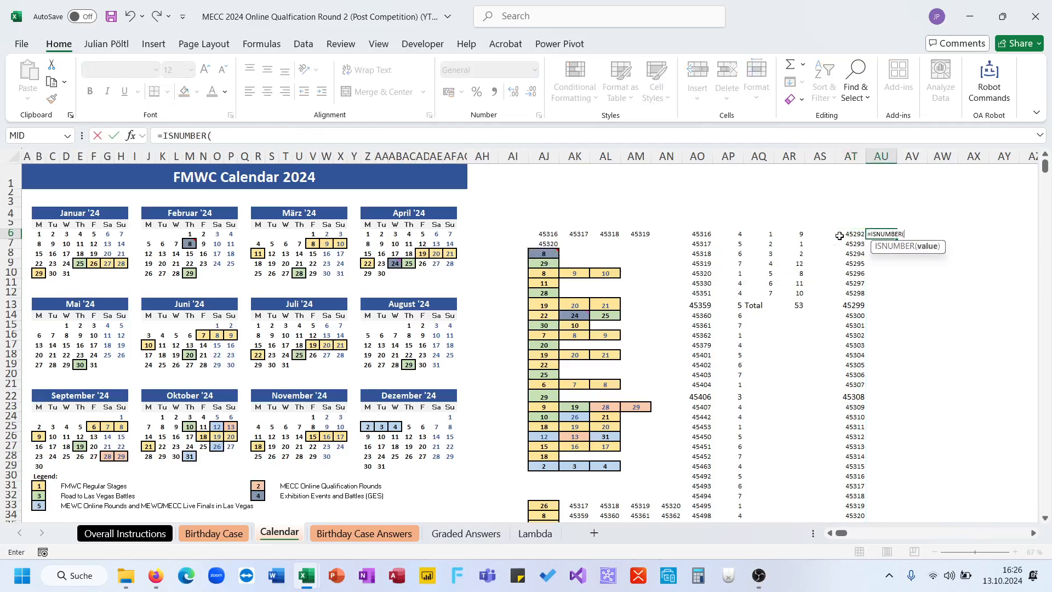
text(xm)
key(Tab)
click(839, 236)
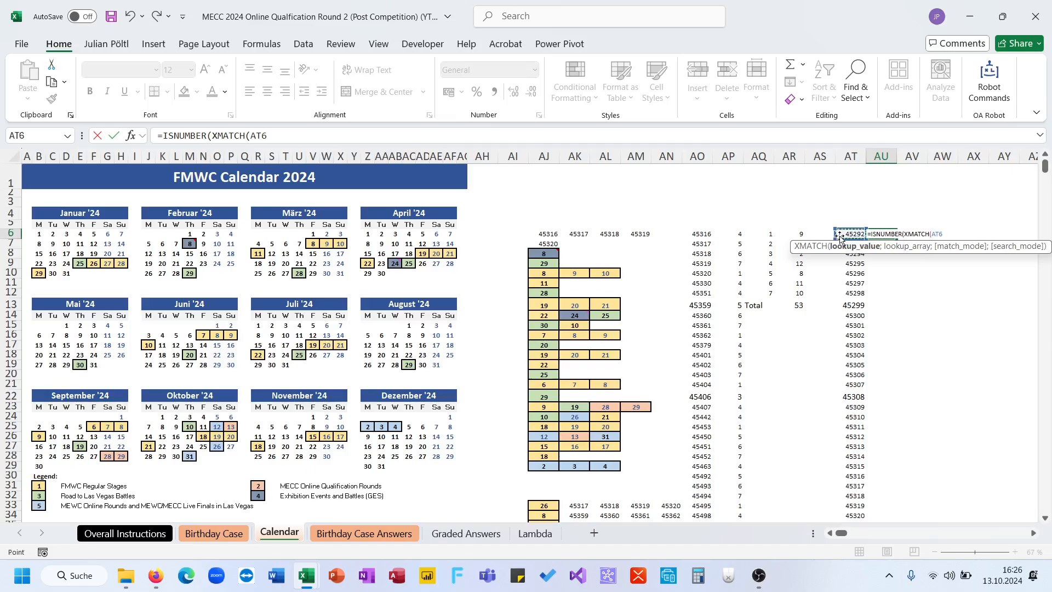
key(ctrl+shift+Down)
text(;)
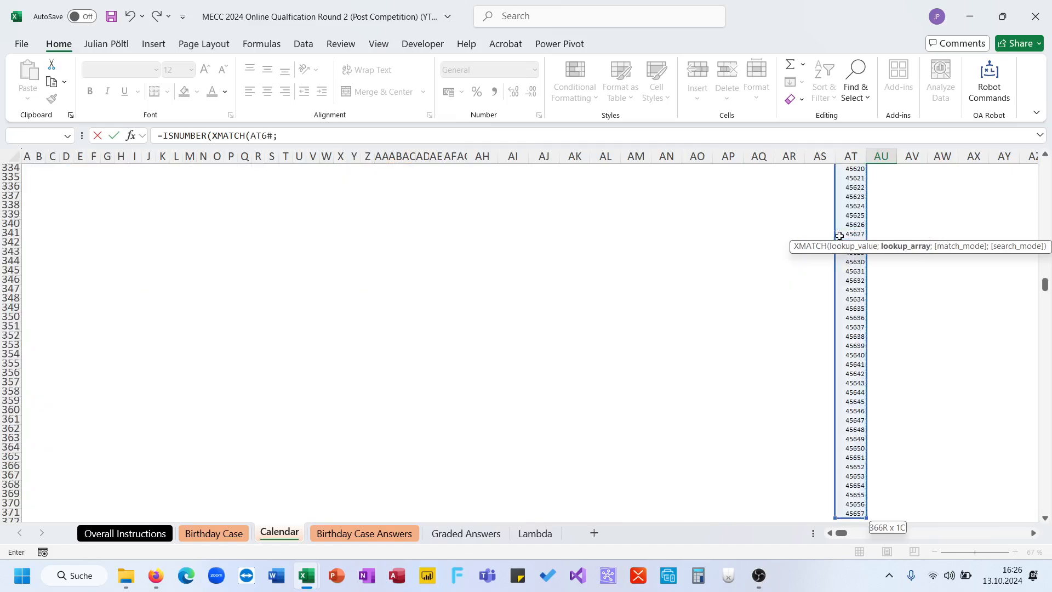
key(Left)
key(Left)
key(Left)
key(Left)
key(Left)
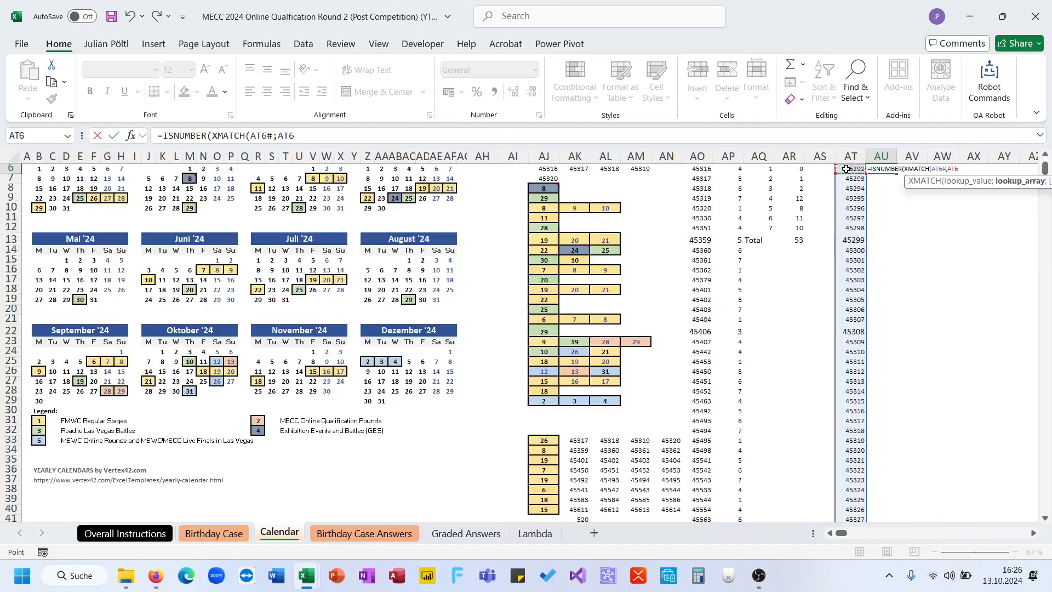
key(Left)
key(ctrl+shift+Down)
text()))
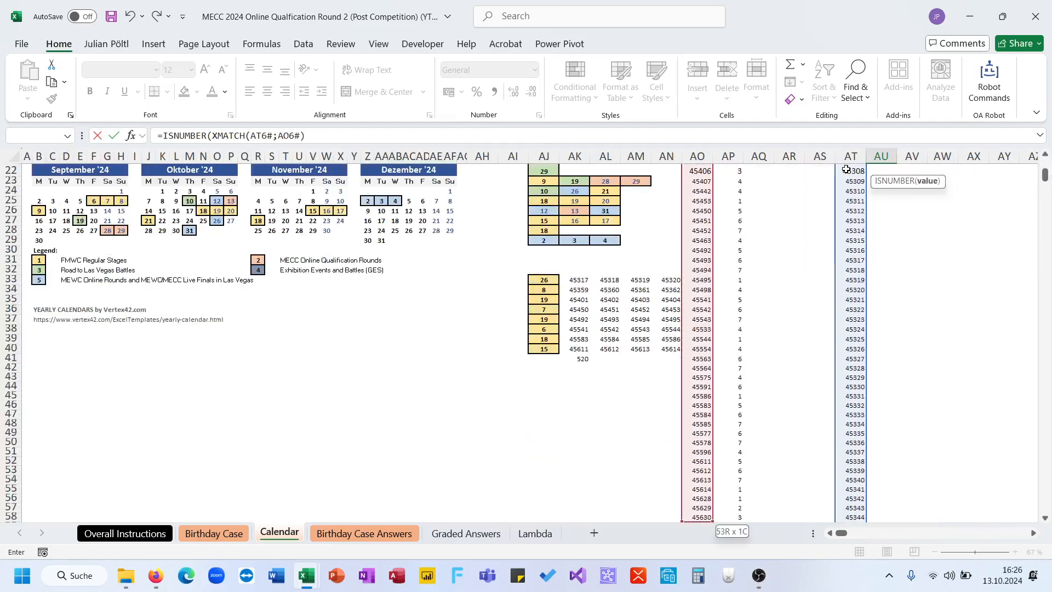
key(ctrl+Return)
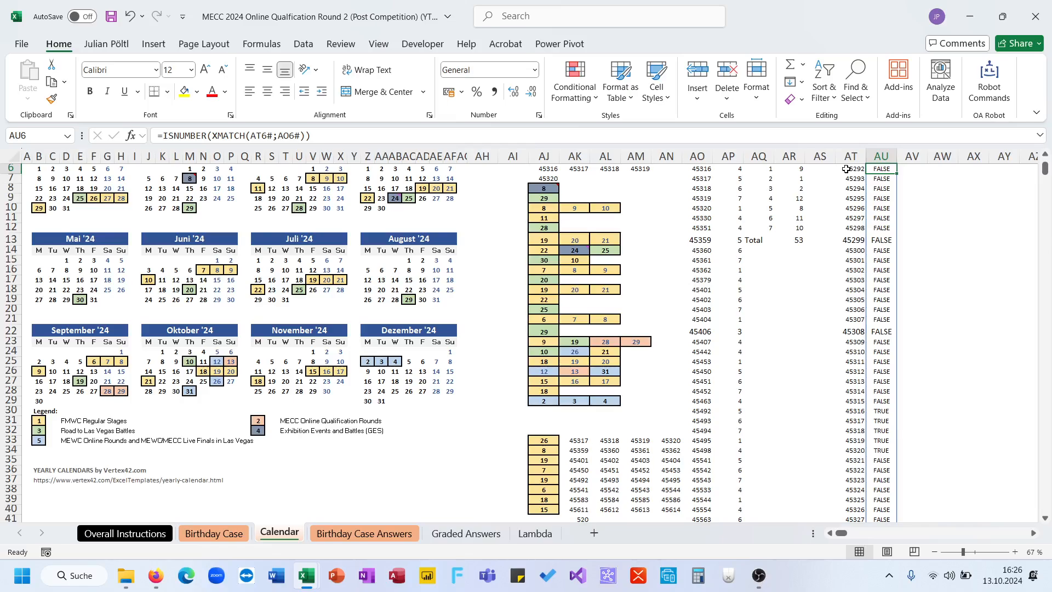
- Compare the first flagged event day in column AU with the first boxed January day in the calendar
click(883, 410)
scroll(845, 408, up, 1)
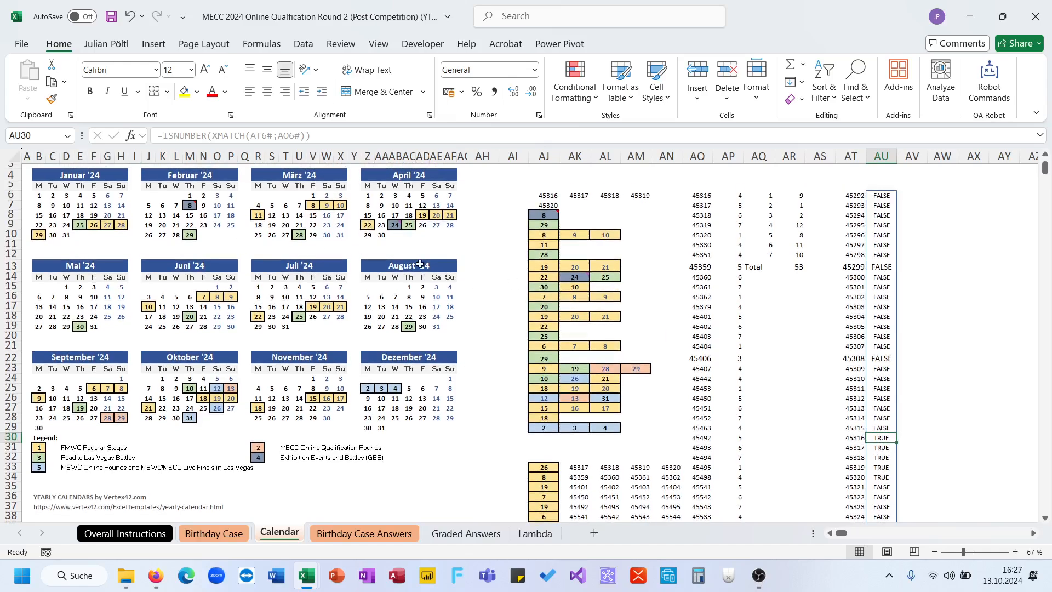
click(82, 225)
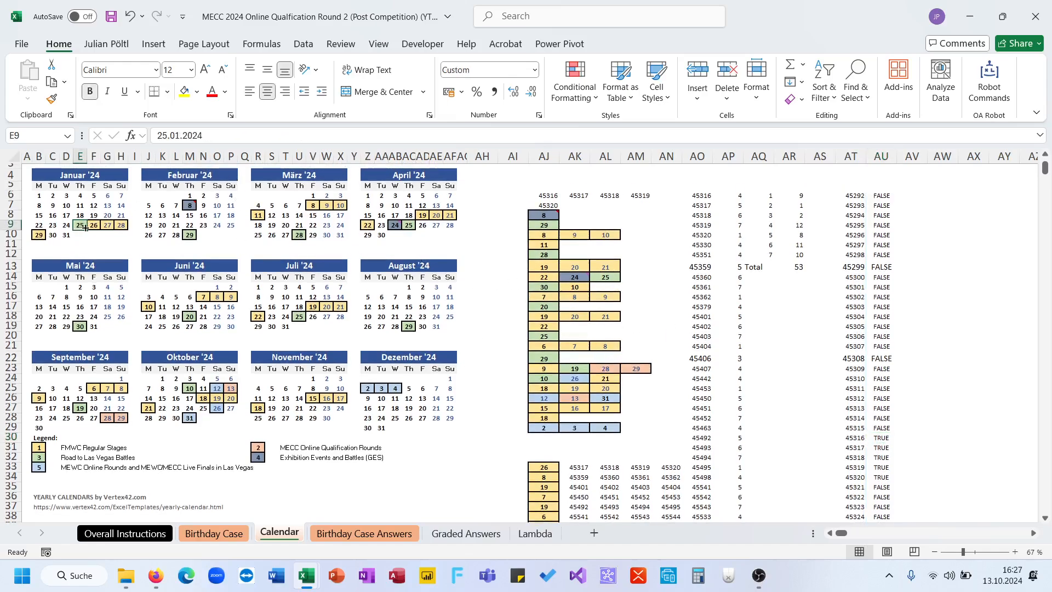
- Convert the event-day flags to ones and zeros with =--ISNUMBER(XMATCH(AT6#;AO6#)) in AU6, and select AV6
click(882, 194)
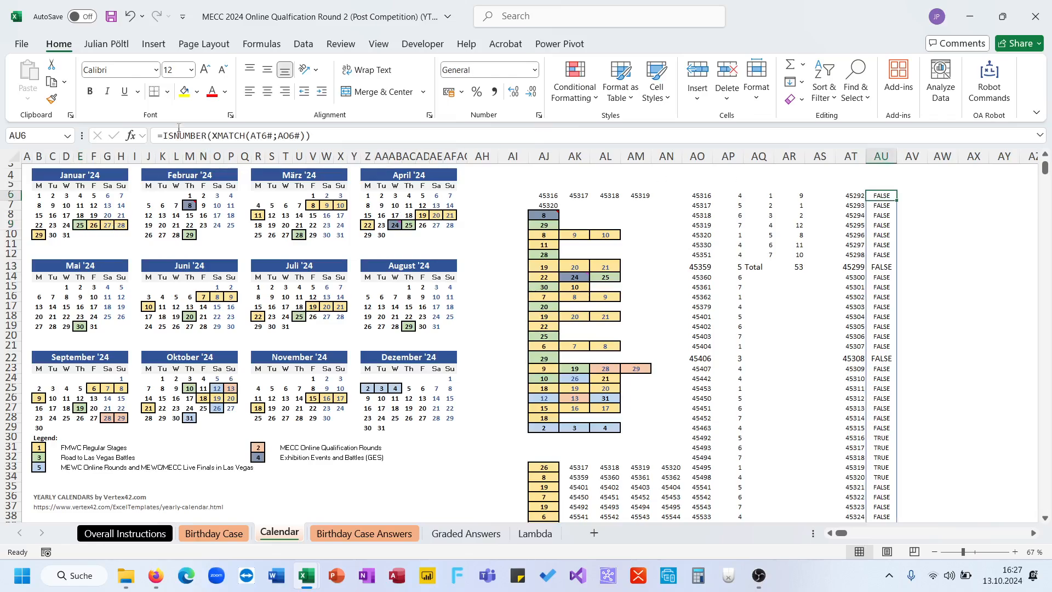
click(164, 135)
text(--)
key(Return)
key(Up)
key(Up)
key(Right)
text(=s)
key(Escape)
key(Escape)
key(Down)
text(=scn)
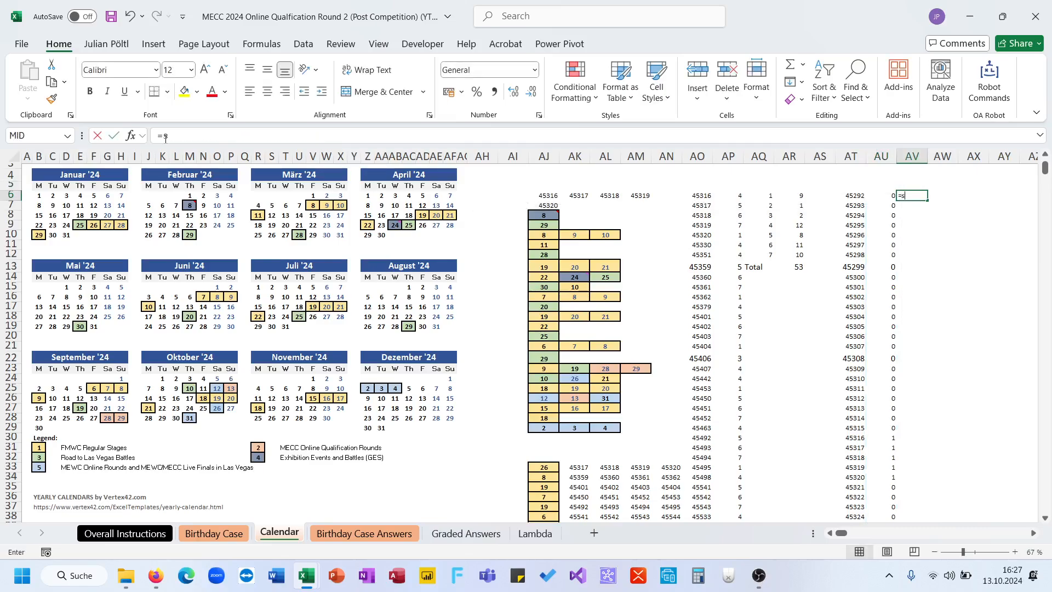
key(ctrl+Return)
- Start a SCAN formula in AV6 over AU6# with initial value 0 and a LAMBDA using parameters A and B
text(=sca)
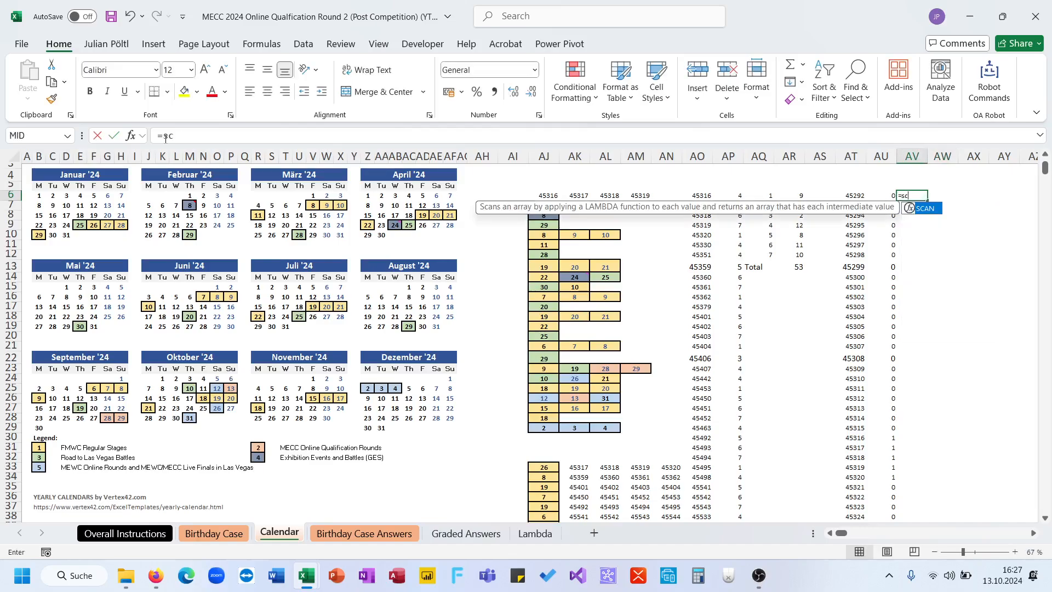
key(Tab)
text(0;)
key(Left)
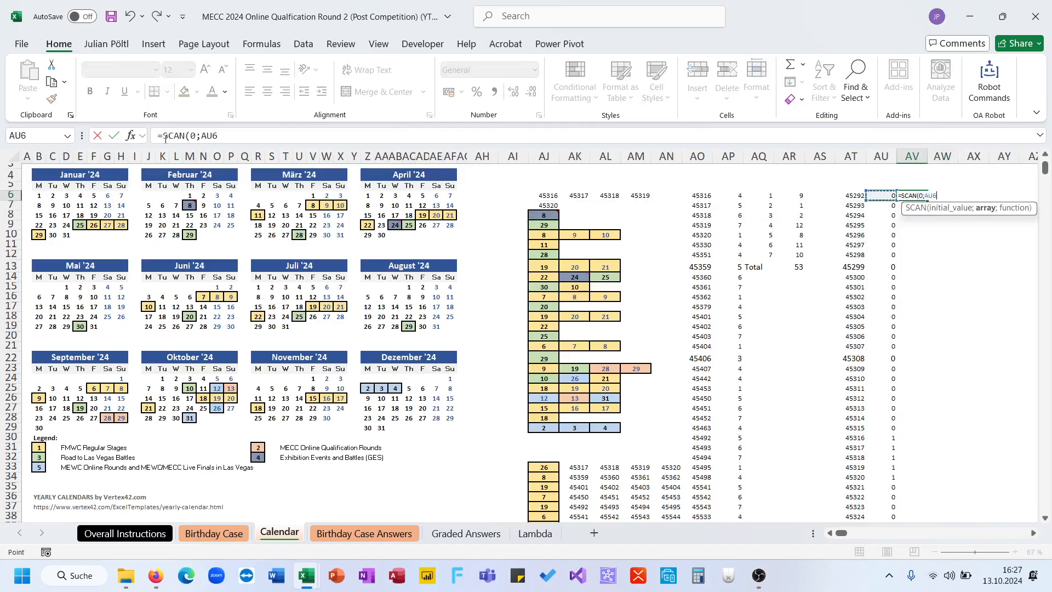
key(ctrl+shift+Down)
text(;if()
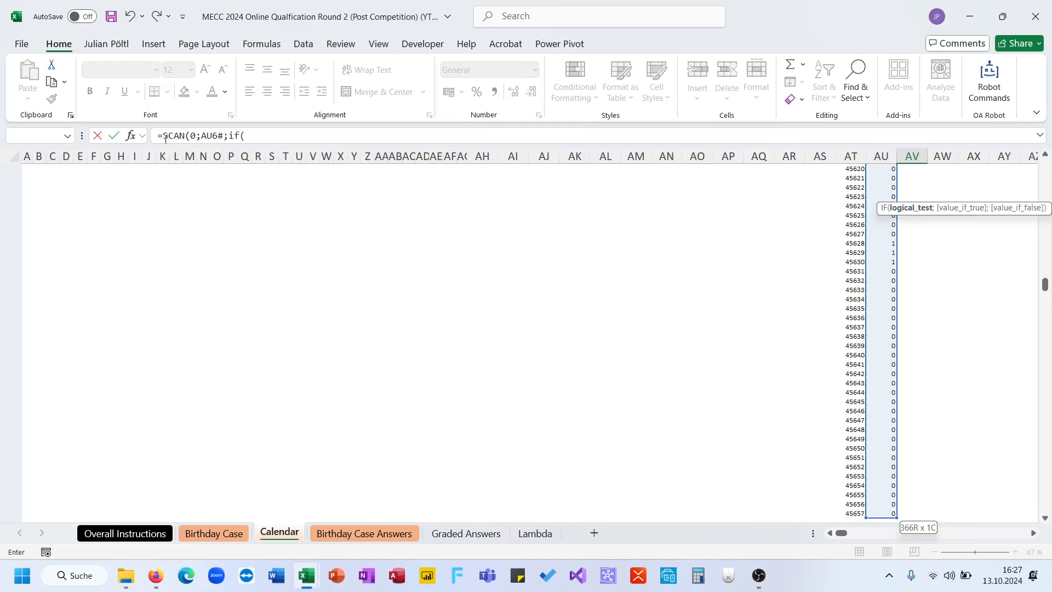
key(BackSpace)
key(BackSpace)
key(BackSpace)
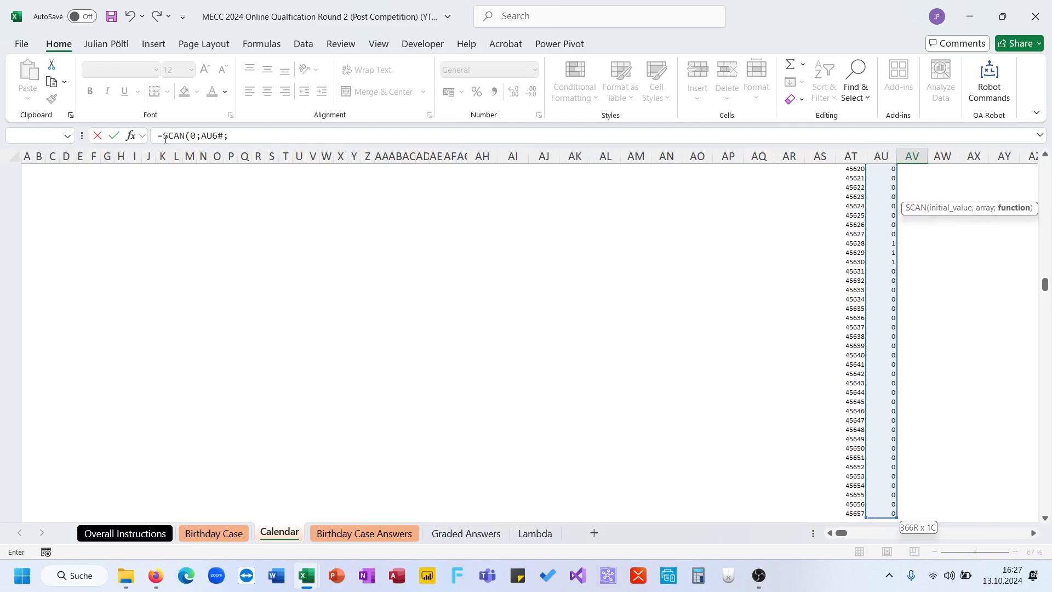
text(lam)
key(Tab)
text(A)
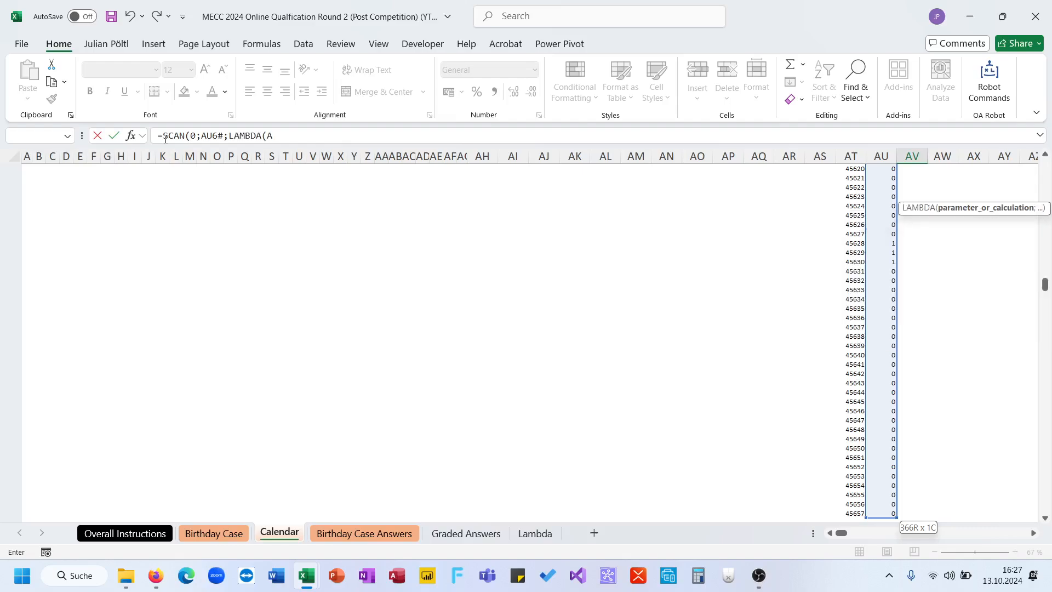
text(;B;If(B=0;)
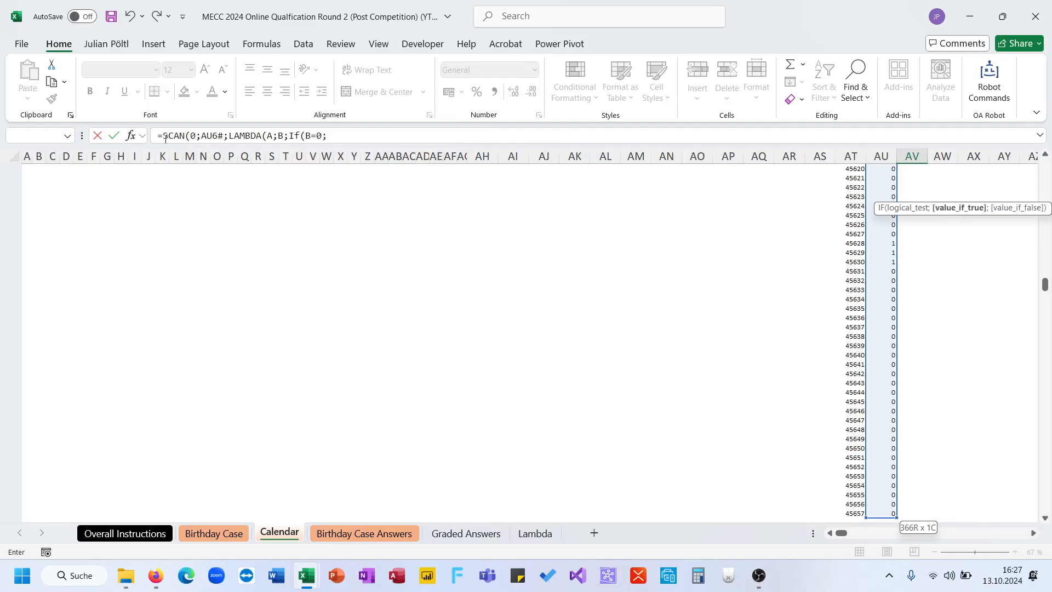
text(B)
- Complete the LAMBDA in AV6 with IF(B=0;A+1;0) to count consecutive days without an event
key(BackSpace)
text(A+1;B))
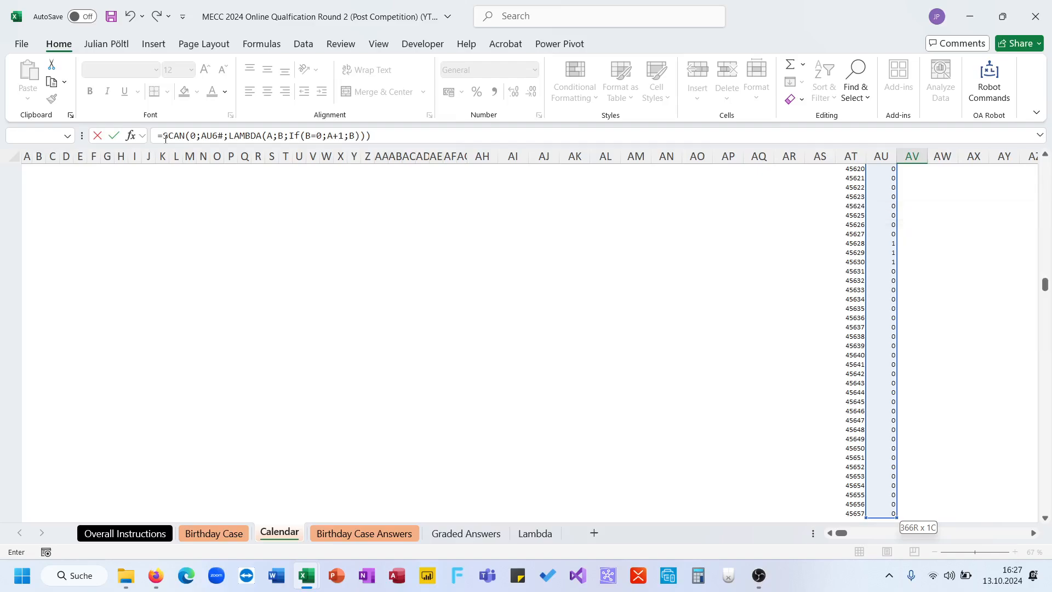
key(BackSpace)
key(BackSpace)
text(0))))
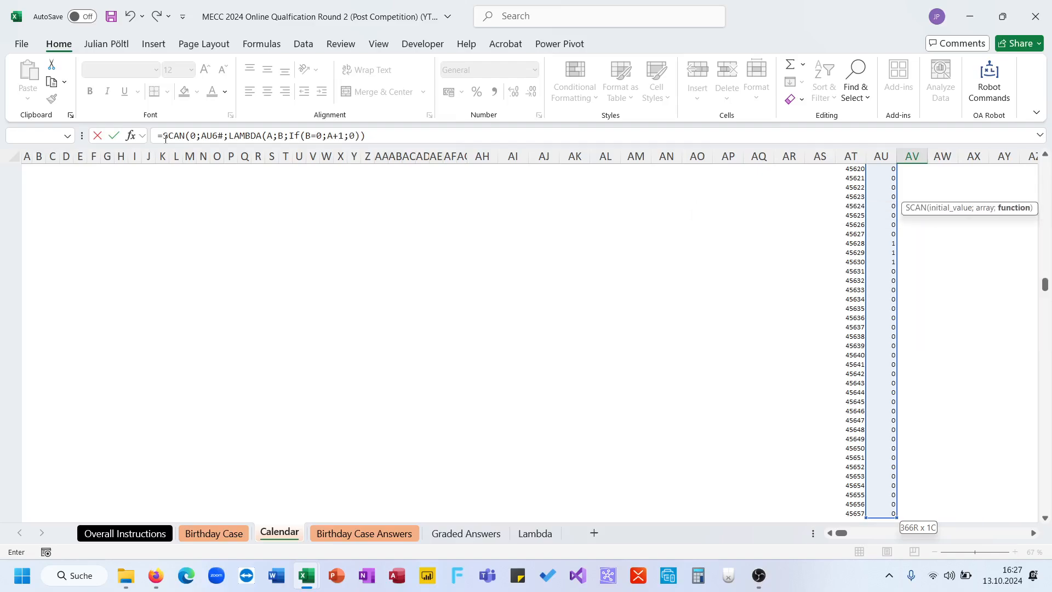
key(Return)
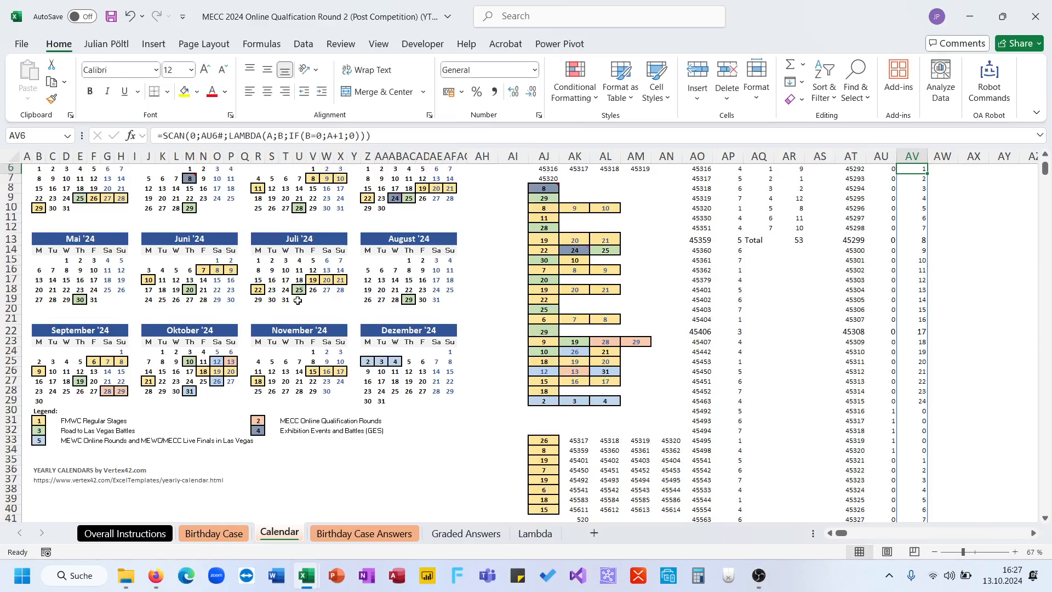
- Calculate the longest run of days without an event in AW6 with =MAX(AV26:AV342)
scroll(473, 375, up, 2)
scroll(473, 374, down, 9)
scroll(473, 375, down, 20)
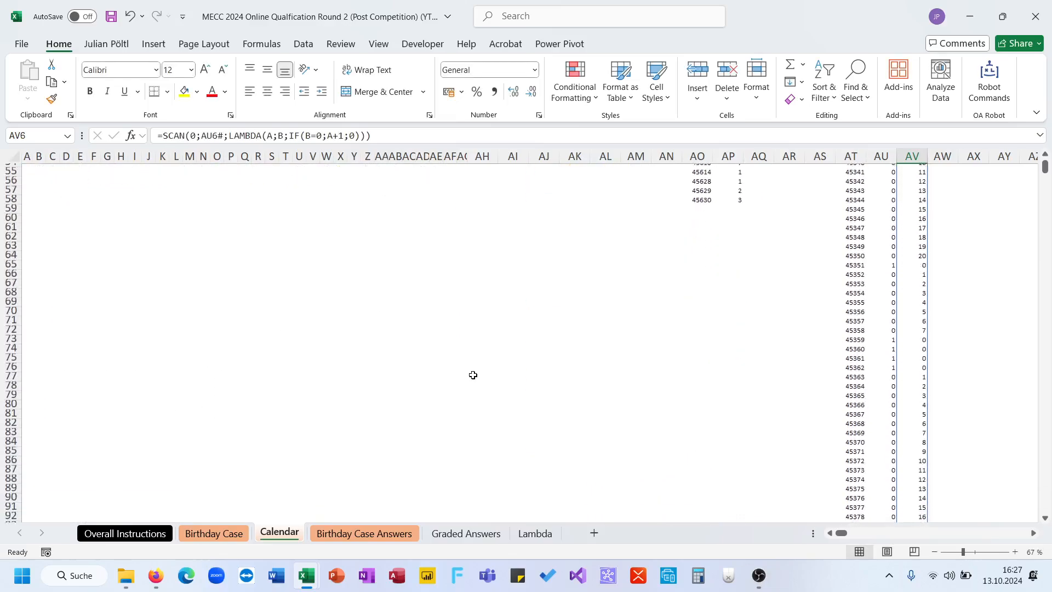
scroll(473, 375, down, 5)
scroll(473, 375, up, 20)
scroll(749, 329, up, 11)
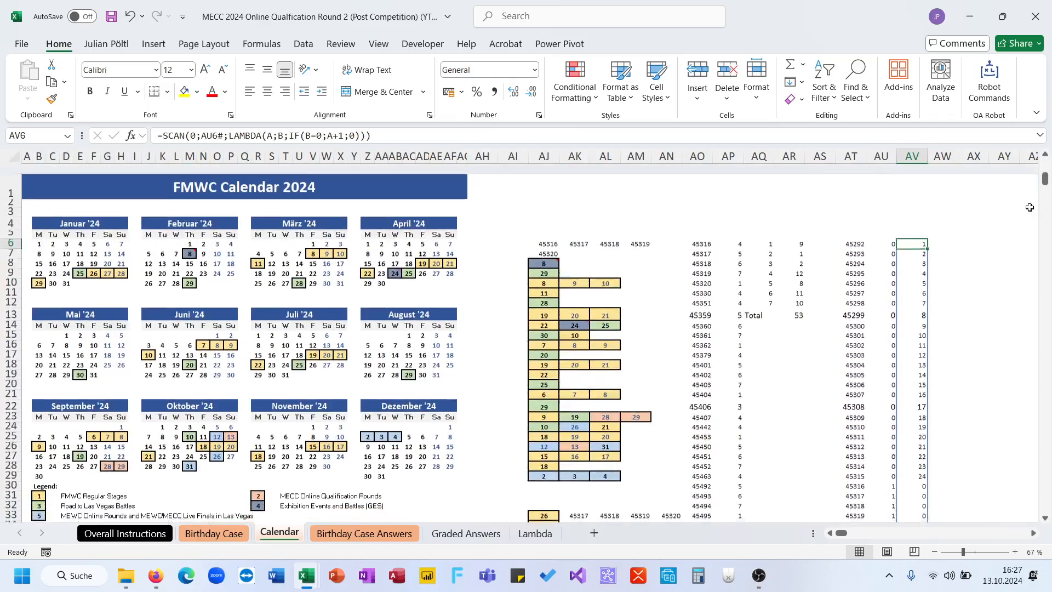
click(941, 234)
text(=m)
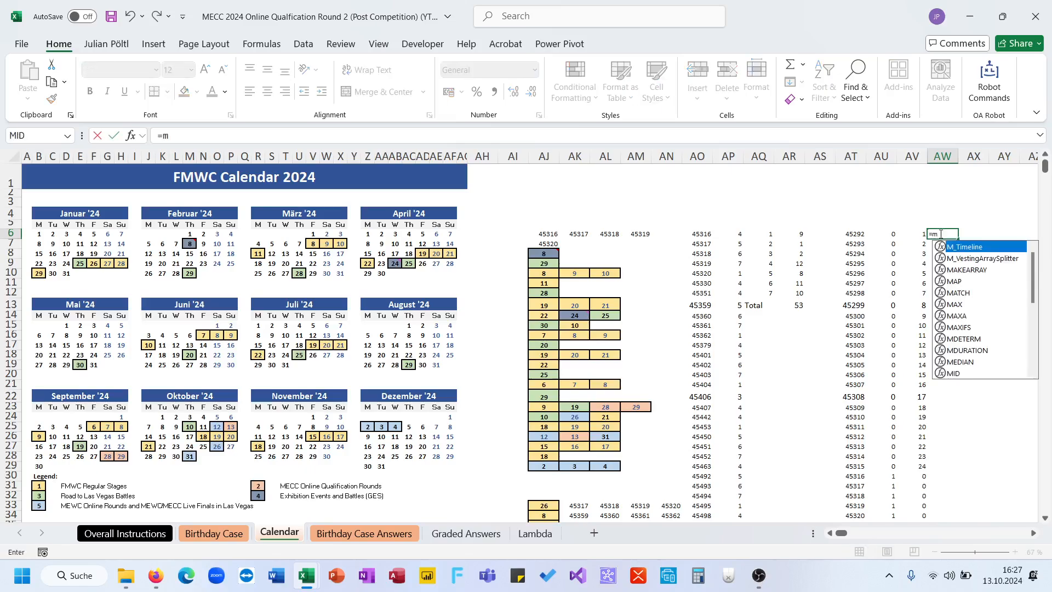
key(Right)
click(940, 234)
text(=max()
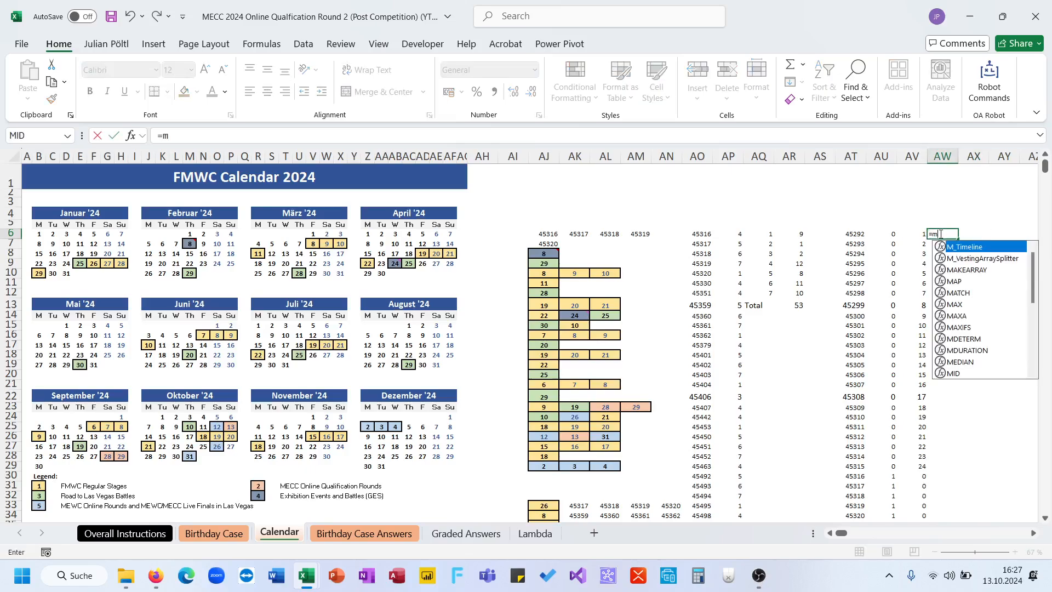
scroll(913, 335, down, 3)
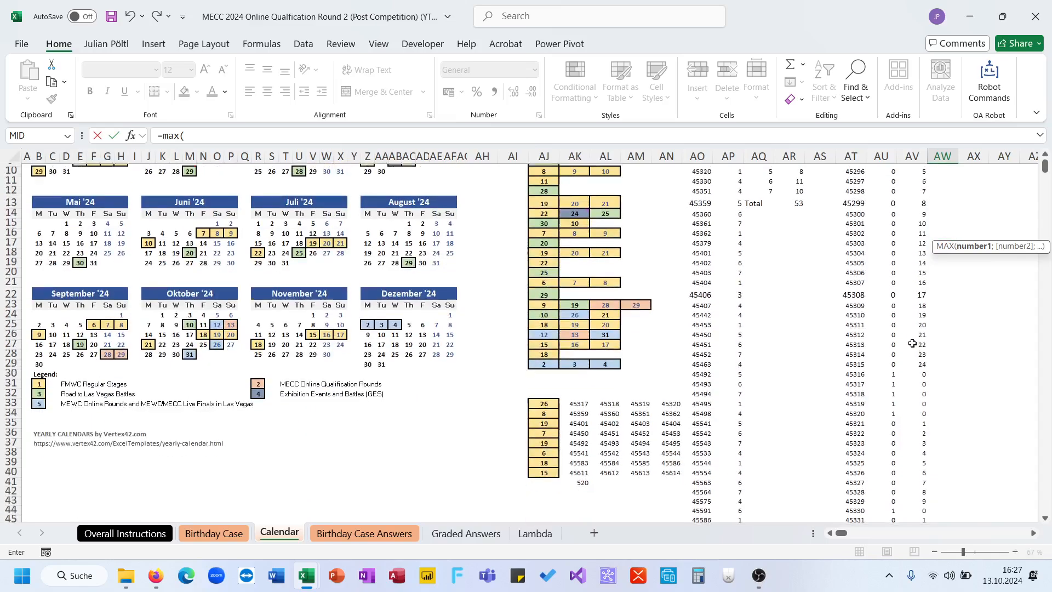
drag(913, 334, 915, 232)
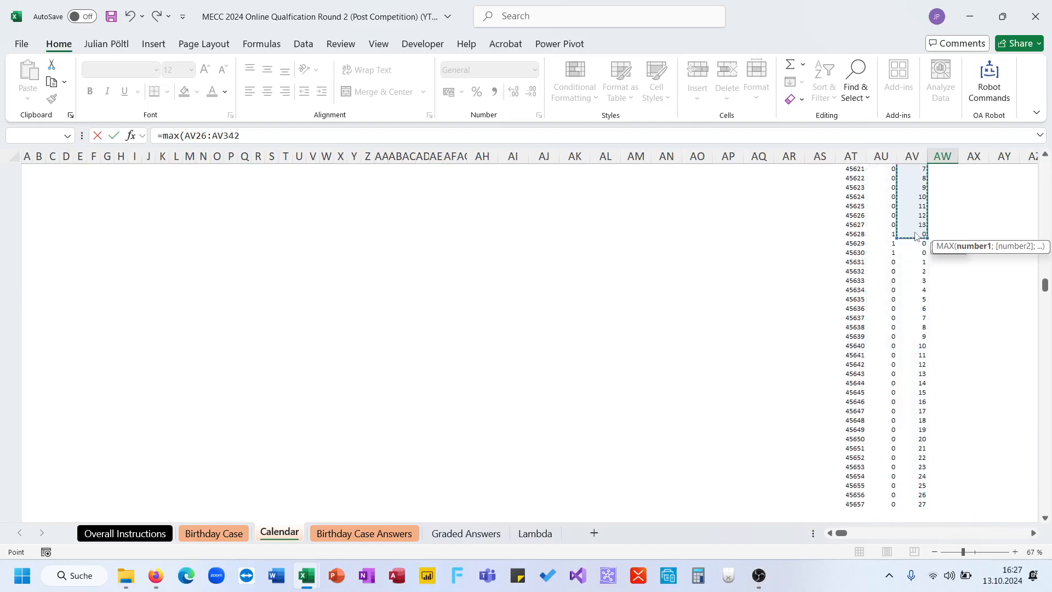
key(Escape)
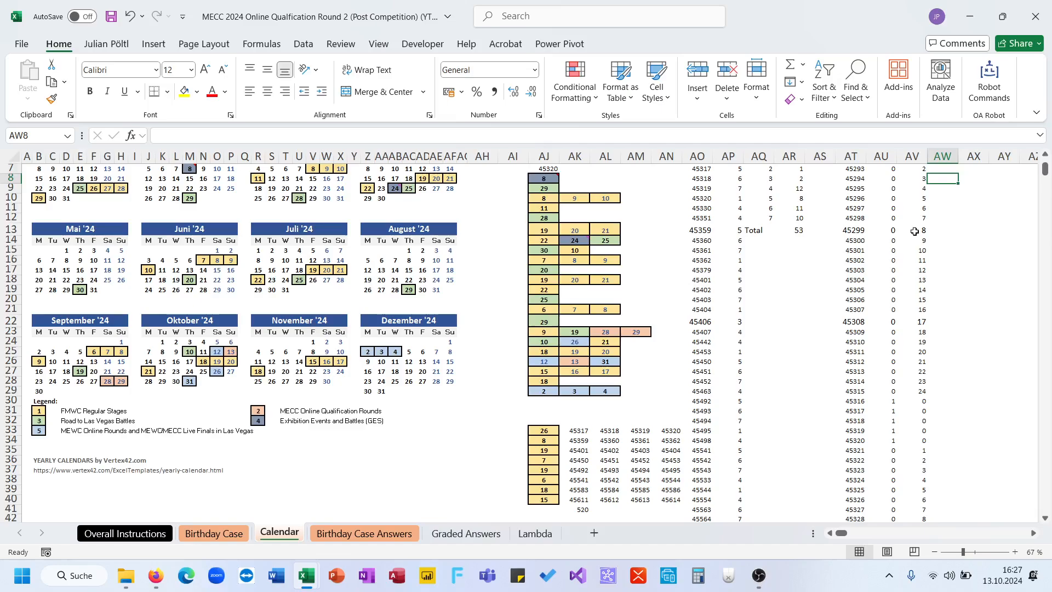
key(Up)
key(Up)
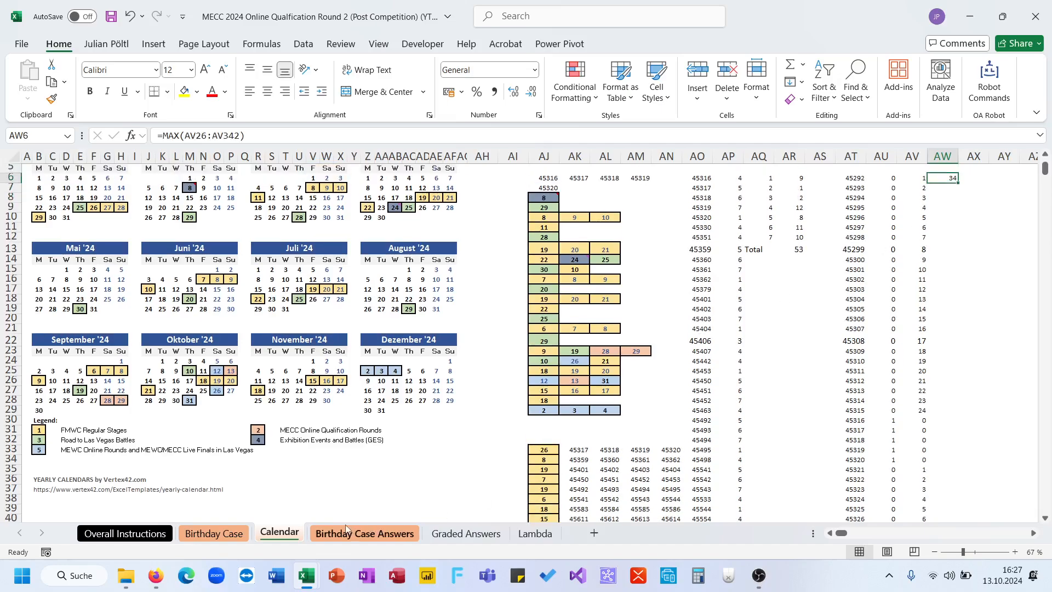
- Answer question 12 on the Birthday Case Answers sheet with 34 in D54
click(345, 529)
click(551, 372)
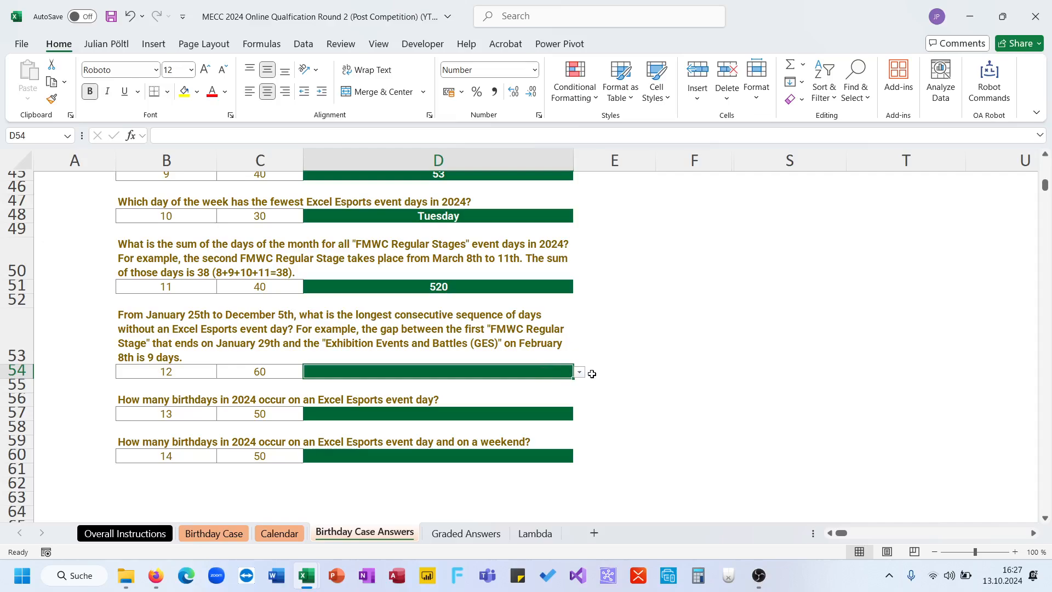
click(580, 372)
click(562, 390)
click(629, 387)
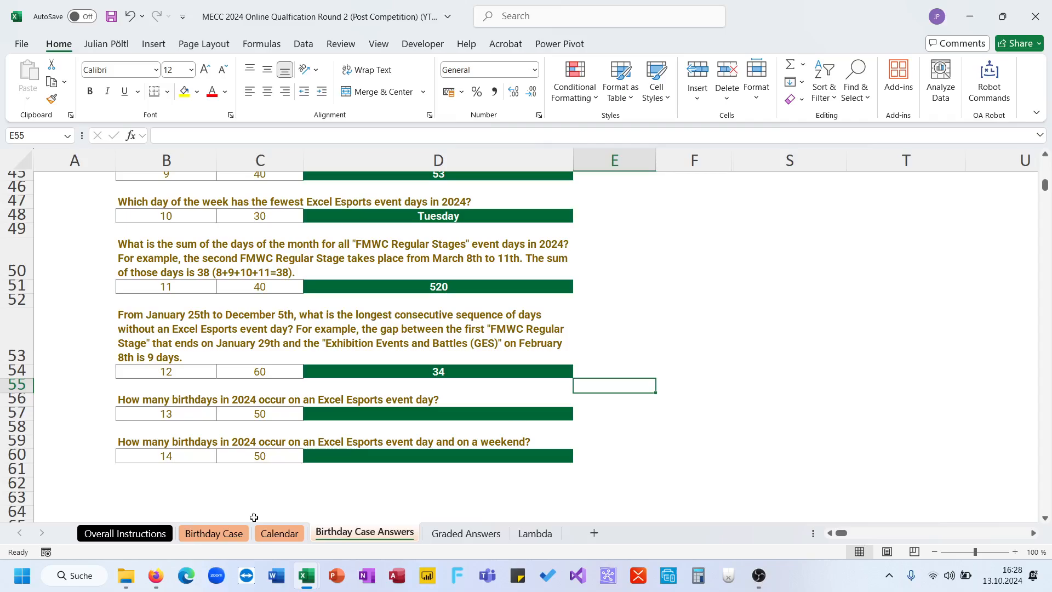
- Label the next free column on the Birthday Case sheet ESE in P21
click(244, 532)
scroll(491, 381, up, 20)
scroll(713, 332, up, 8)
drag(1045, 436, 1044, 178)
scroll(832, 327, right, 2)
scroll(832, 327, up, 2)
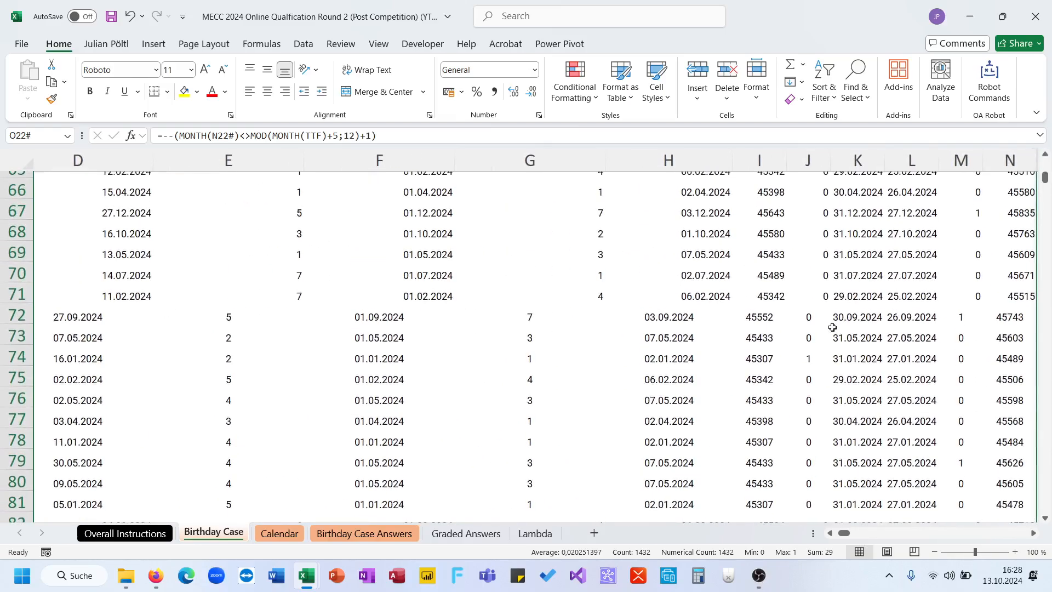
key(ctrl+Home)
scroll(833, 327, right, 4)
scroll(833, 327, down, 5)
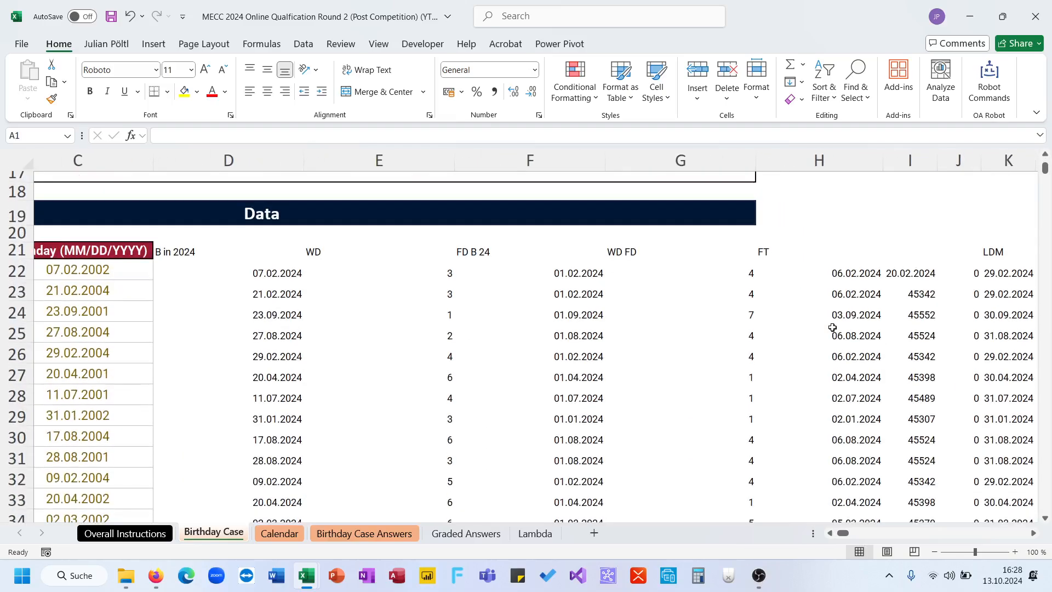
scroll(832, 327, right, 1)
click(656, 267)
text(=)
key(Escape)
key(Up)
text(ES)
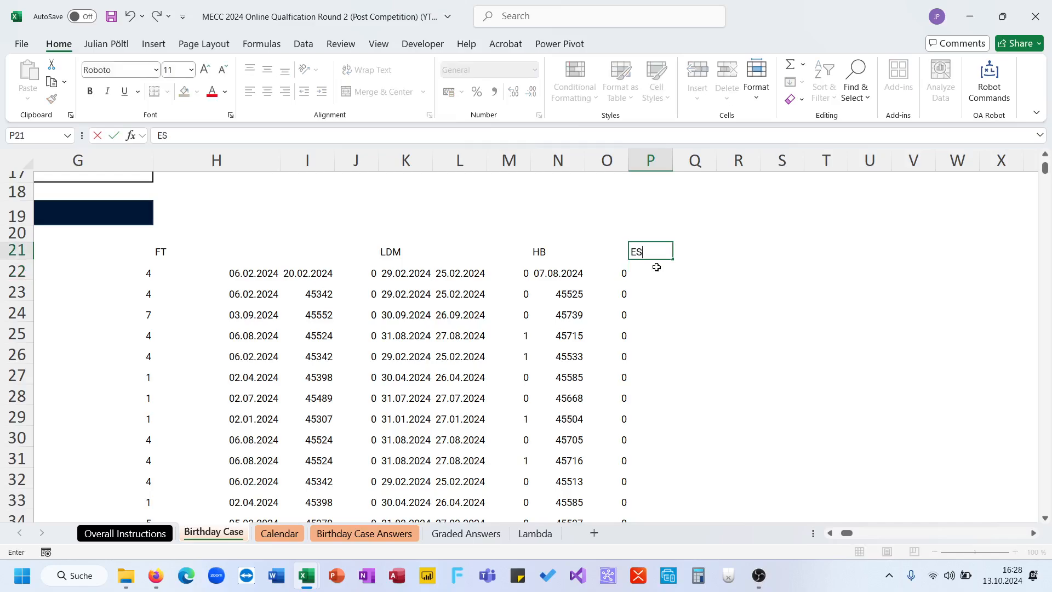
key(Return)
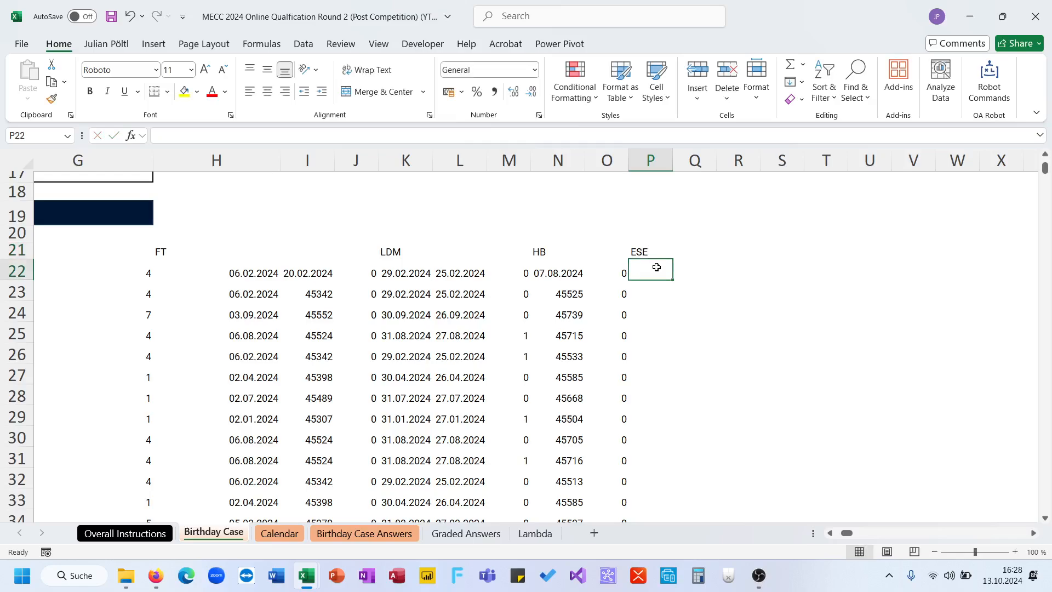
- Start an ISNUMBER(XMATCH( formula in P22 with TTF as the lookup value
text(=isn)
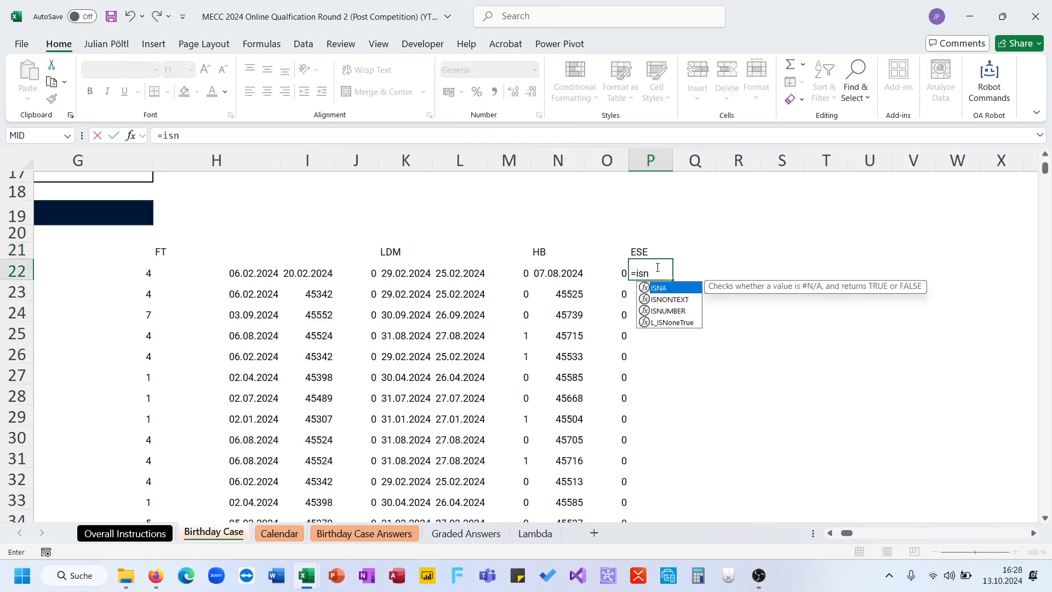
key(Down)
key(Down)
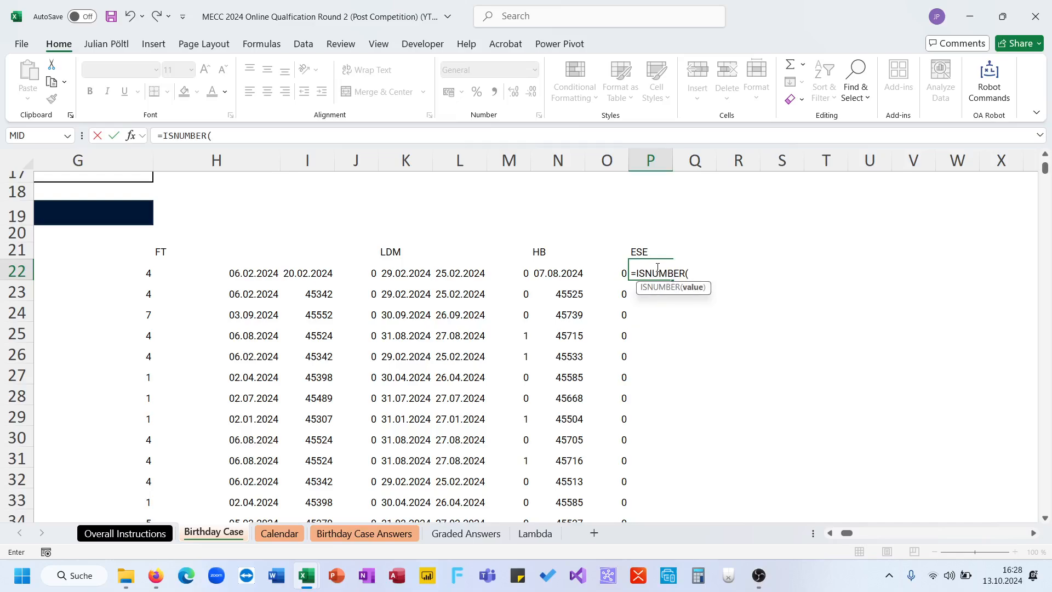
text(XMATCH()
scroll(526, 291, left, 6)
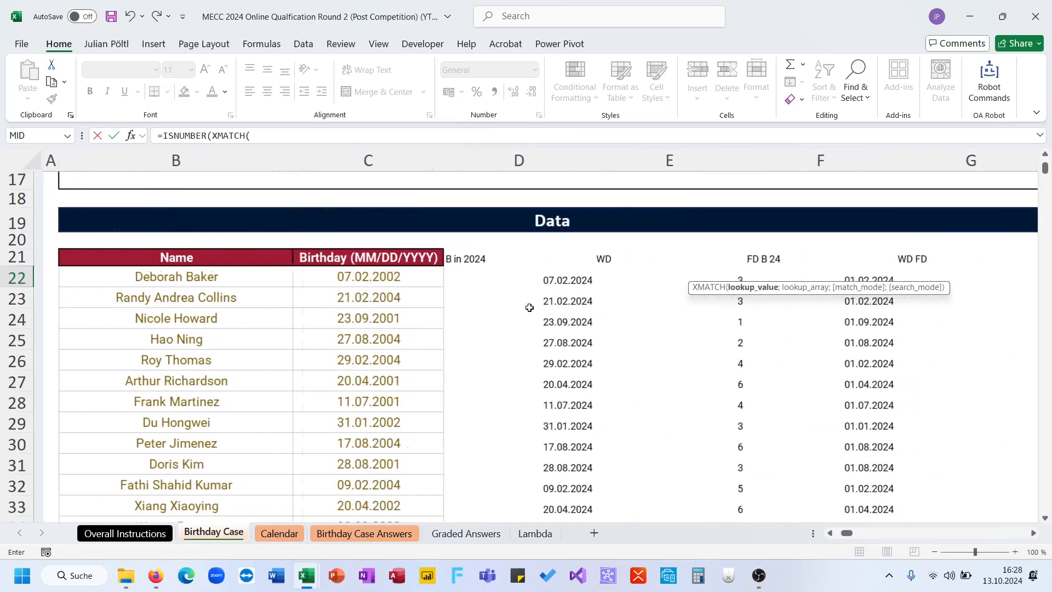
text(ttf;)
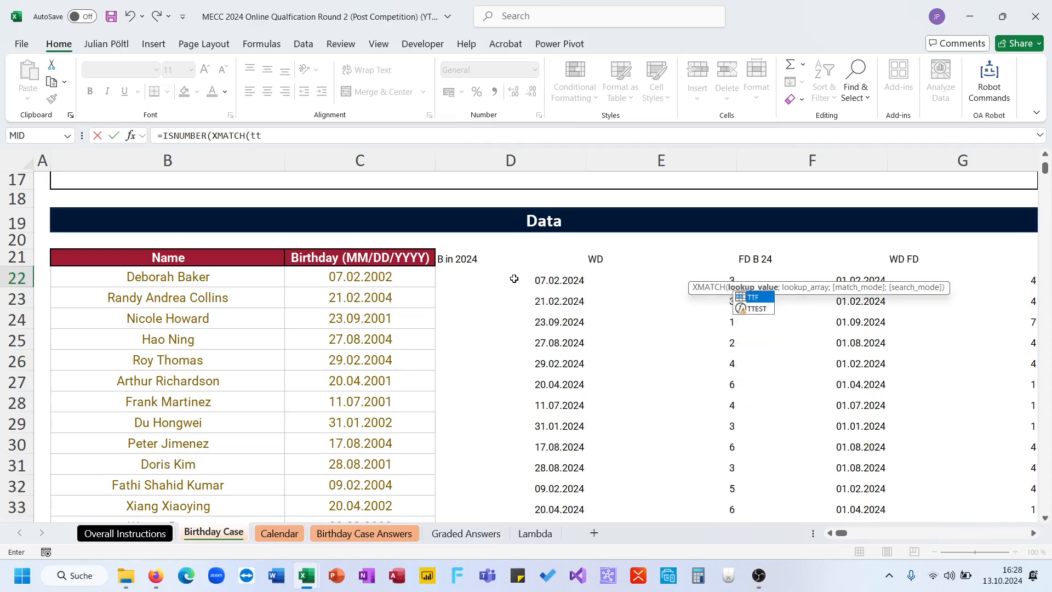
- Complete the XMATCH in P22 with the event dates Calendar!AO6# as the lookup array
click(323, 535)
click(280, 533)
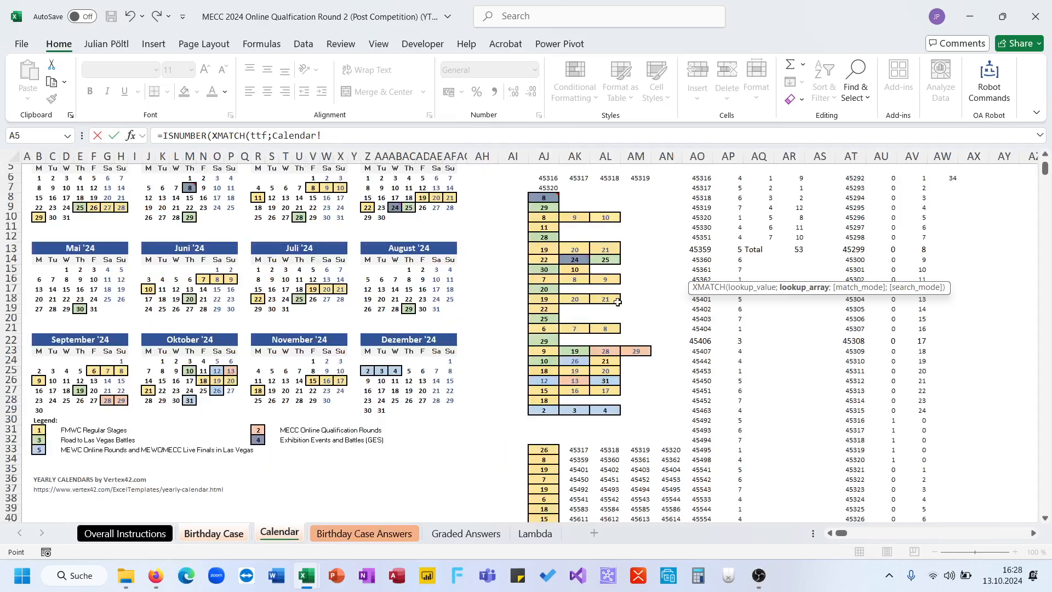
scroll(493, 356, up, 1)
click(707, 221)
scroll(707, 220, down, 7)
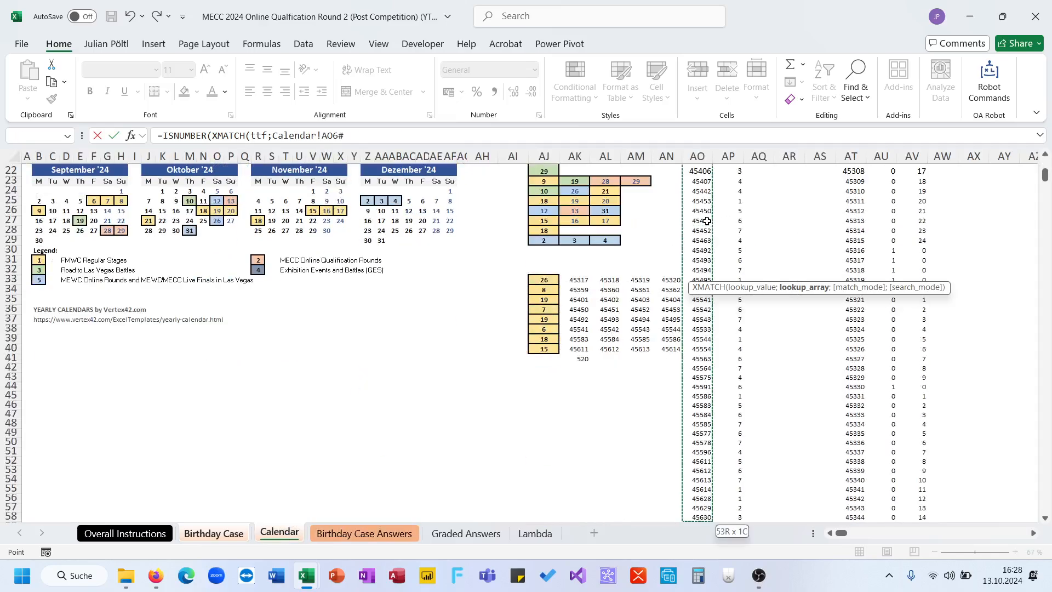
text(#)
key(Return)
key(Up)
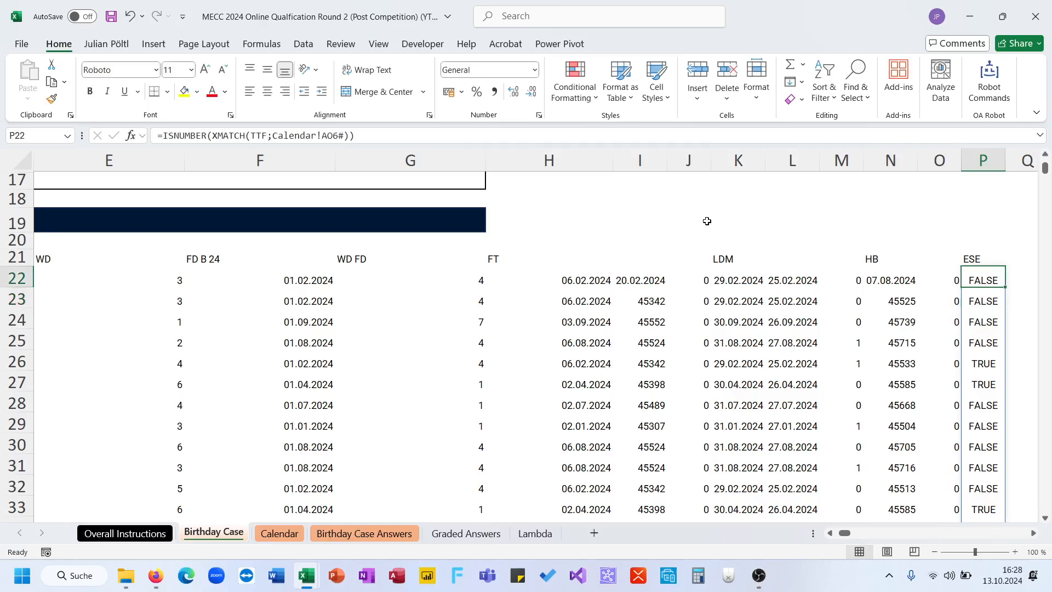
- Start a =ROWS(FILTER( formula in E57 of the Birthday Case Answers sheet with TTF as the array
click(287, 534)
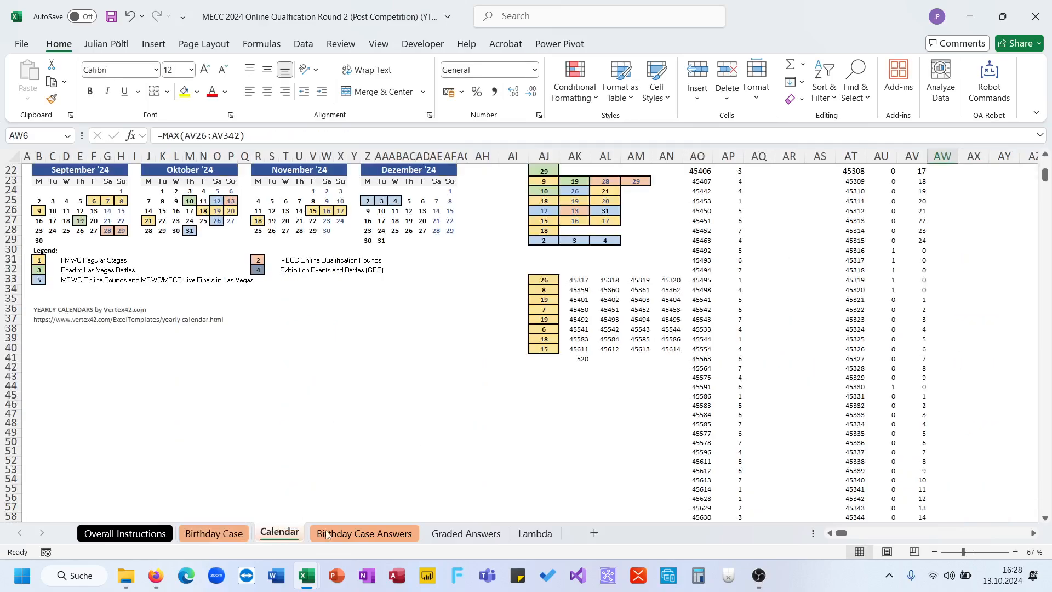
click(356, 533)
click(599, 420)
text(=rows)
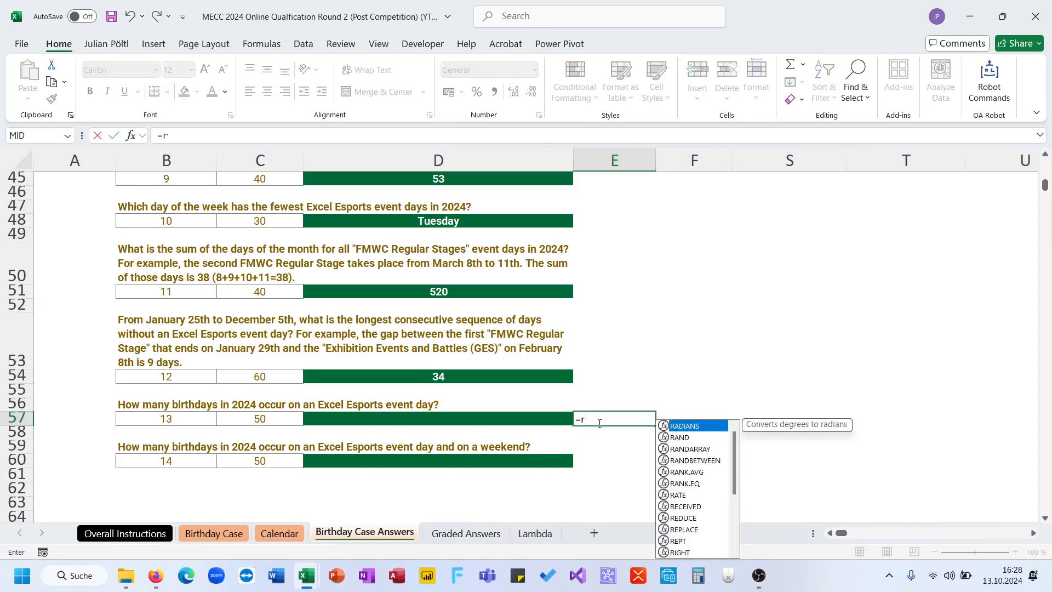
key(Tab)
text(fil)
key(Tab)
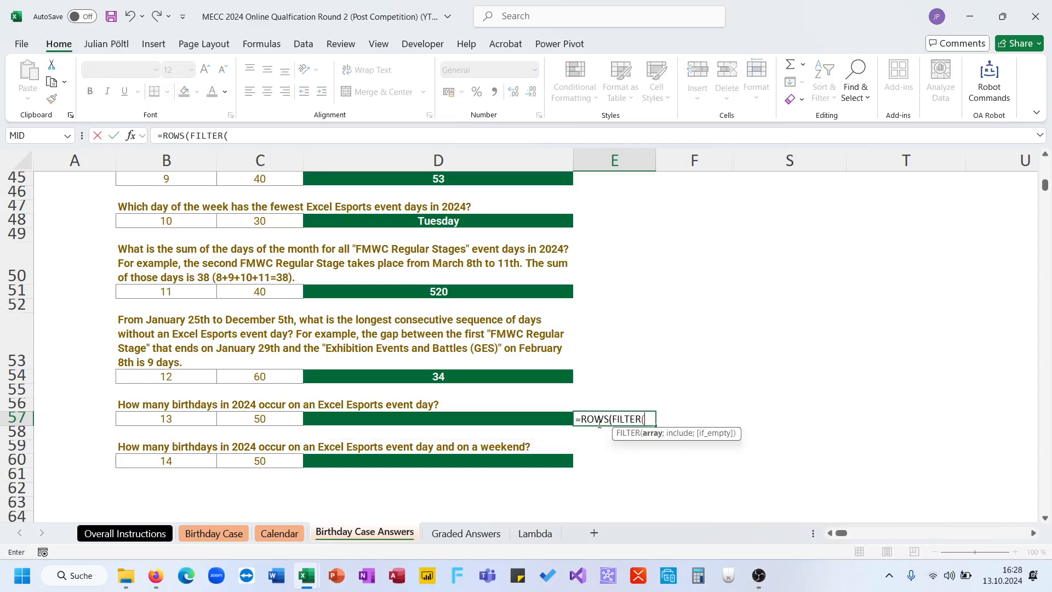
mouse_move(302, 570)
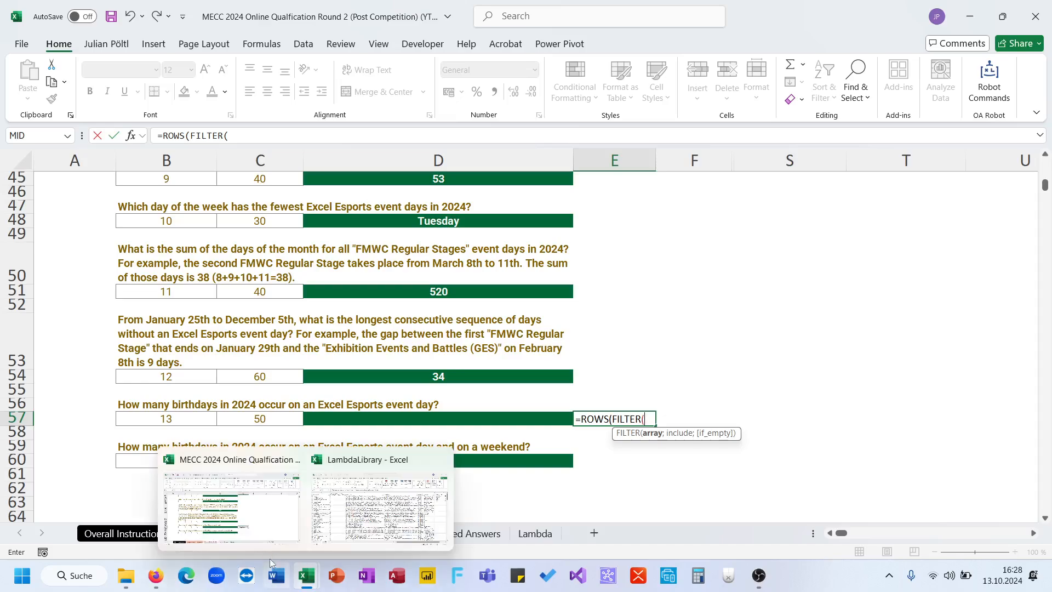
text(ttf;)
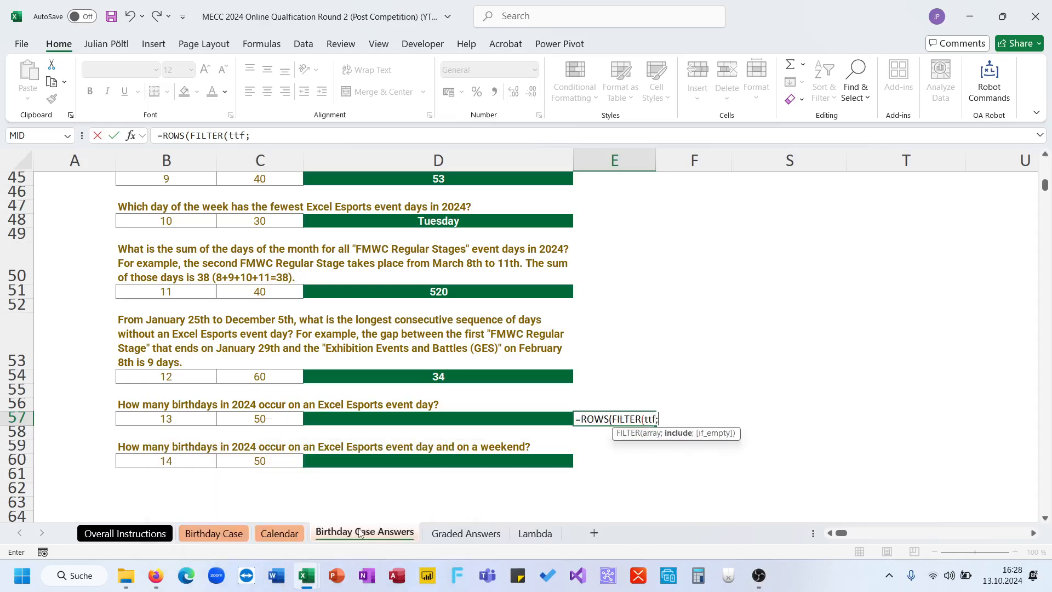
- Complete the FILTER in E57 with 'Birthday Case'!P22# as the include condition
click(214, 533)
click(975, 293)
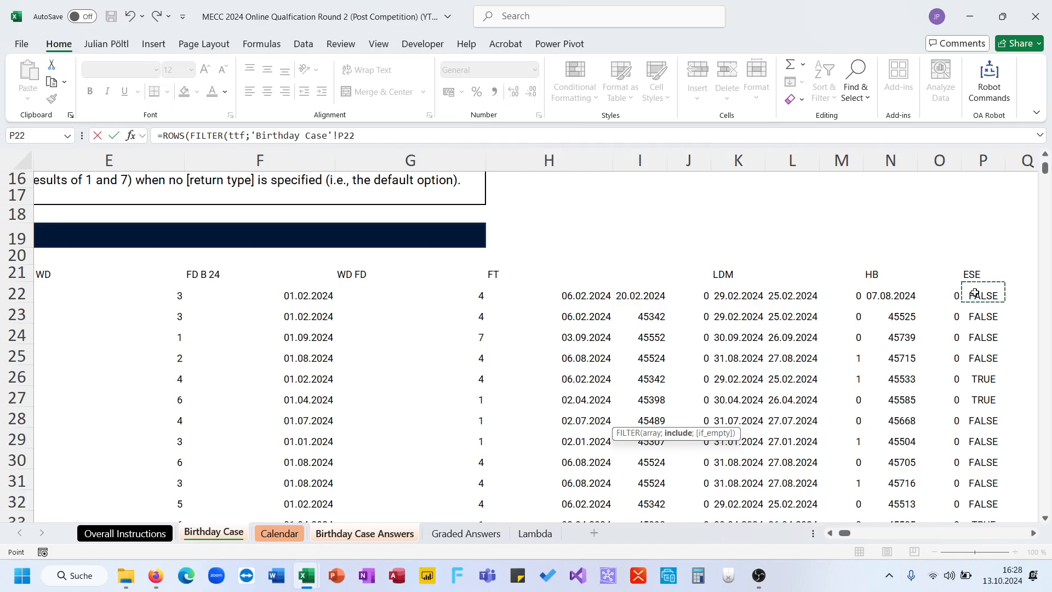
key(ctrl+shift+Down)
text()))
key(Return)
key(Up)
- Answer question 13 with 197 in D57
click(548, 425)
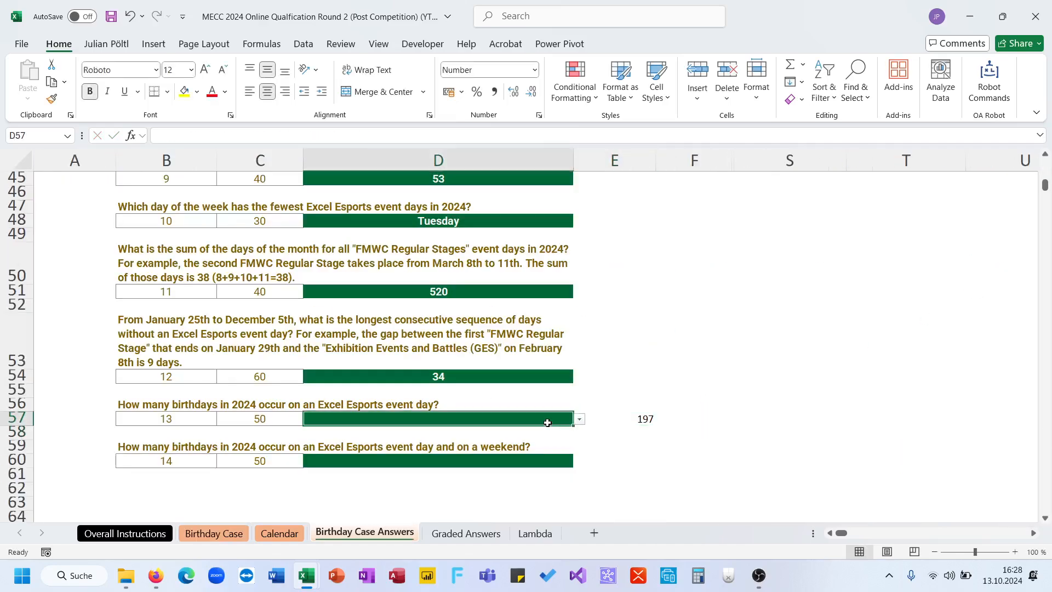
click(579, 419)
click(543, 431)
- Copy the formula text =ROWS(FILTER(TTF;'Birthday Case'!P22#)) from E57 into E60 for question 14
scroll(622, 438, down, 1)
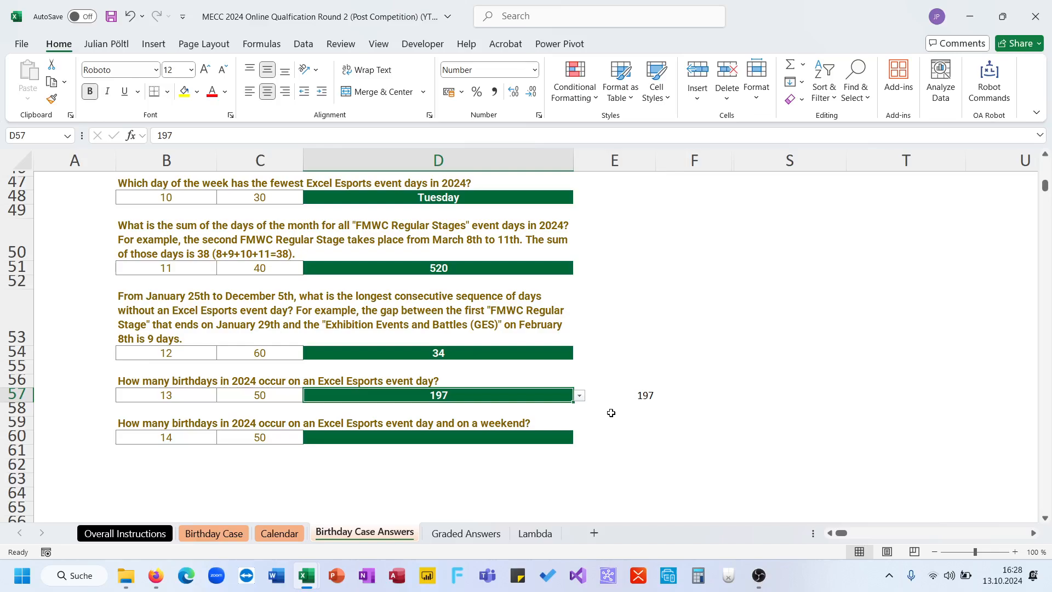
click(611, 397)
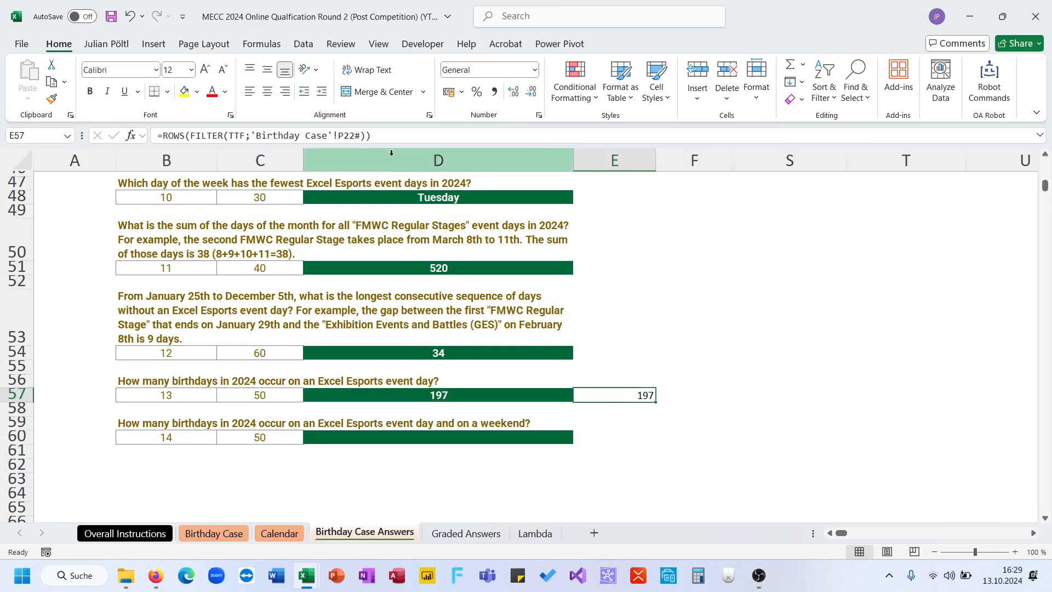
click(378, 136)
key(shift+Home)
key(ctrl+c)
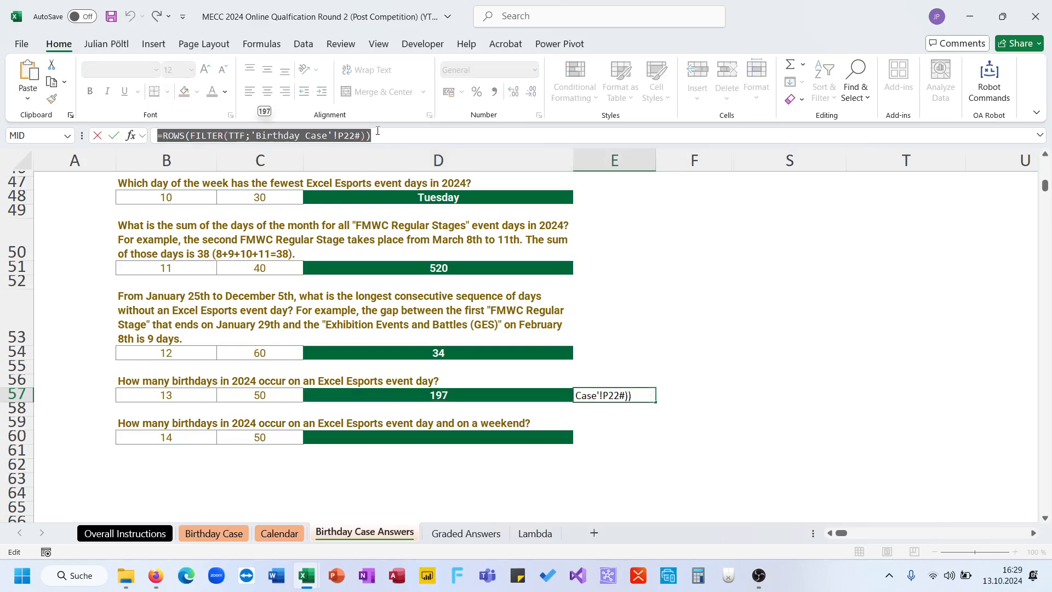
key(Return)
key(Down)
key(Down)
click(378, 135)
key(ctrl+v)
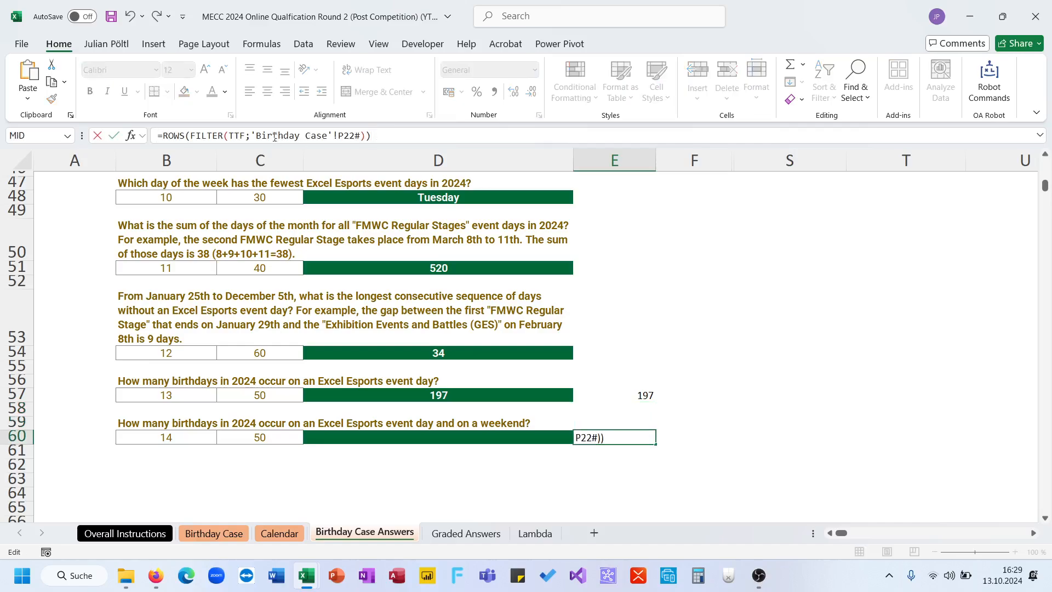
- Remove the closing parentheses of the E60 formula and extend the include condition after 'Birthday Case'!P22# with *(
click(254, 135)
text(()
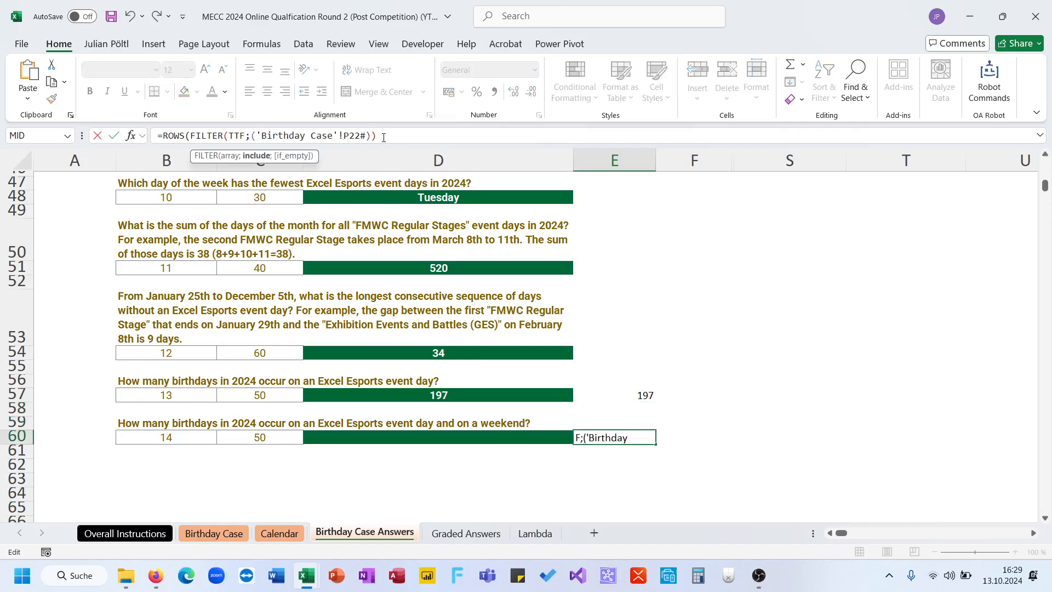
key(BackSpace)
key(End)
key(BackSpace)
key(BackSpace)
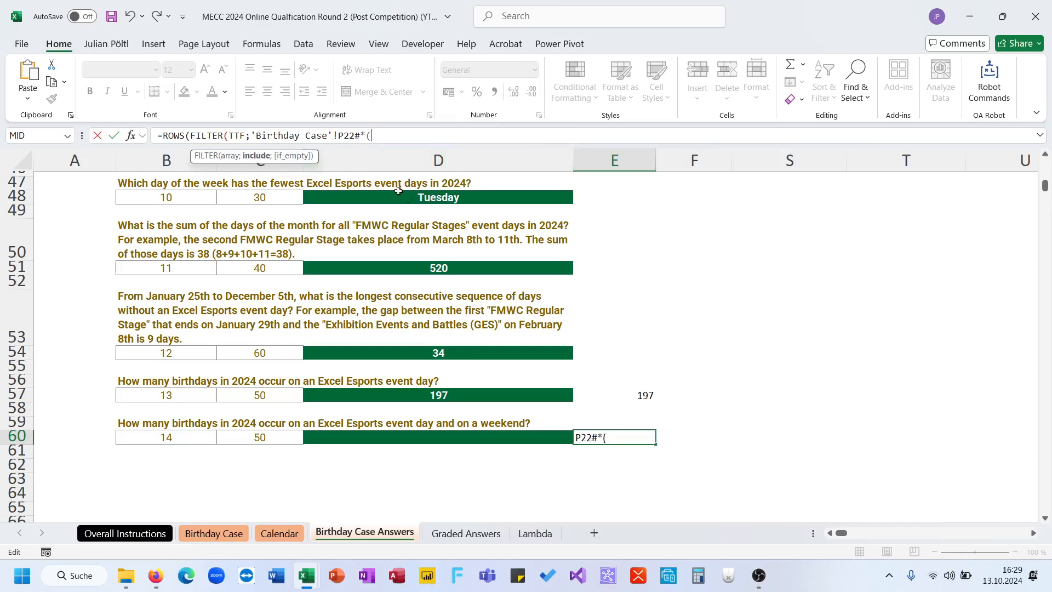
- Add the weekday condition 'Birthday Case'!G22#=6 to the E60 formula, followed by )+ for a second condition
click(234, 535)
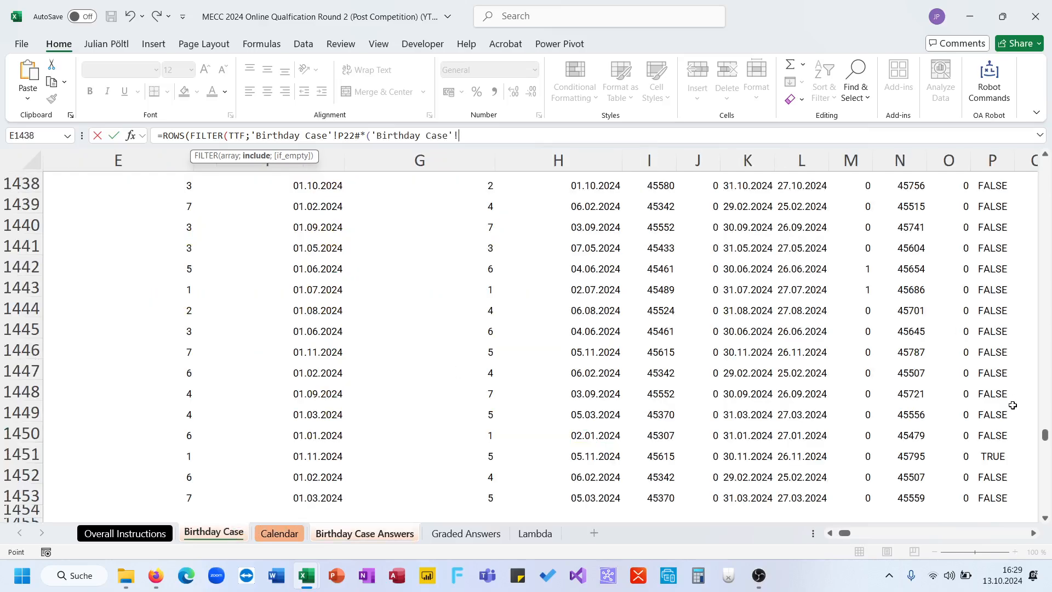
drag(1045, 436, 1045, 165)
scroll(654, 467, down, 6)
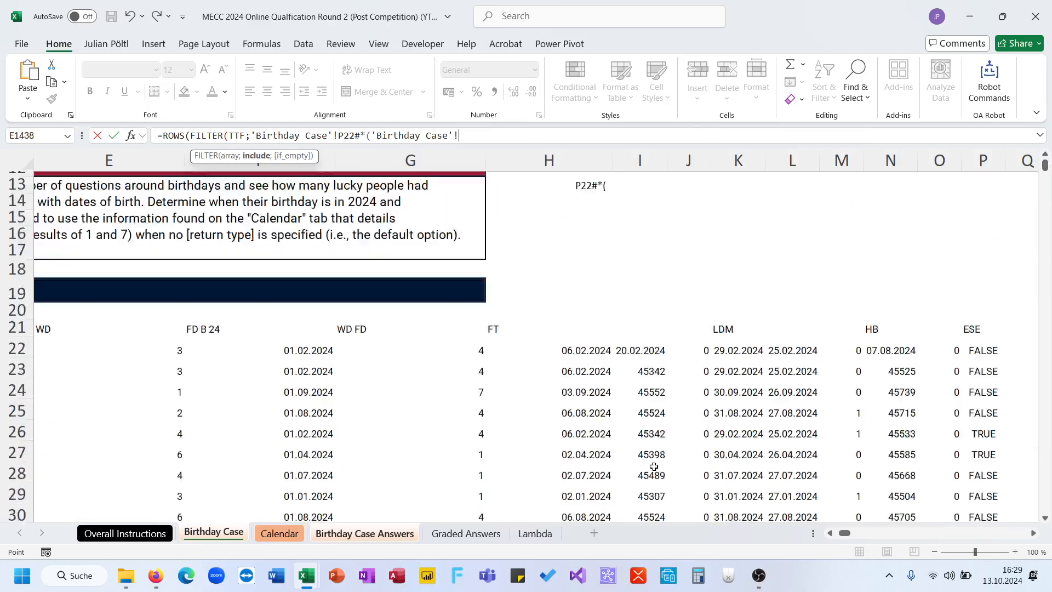
scroll(654, 467, left, 1)
click(493, 217)
text(<)
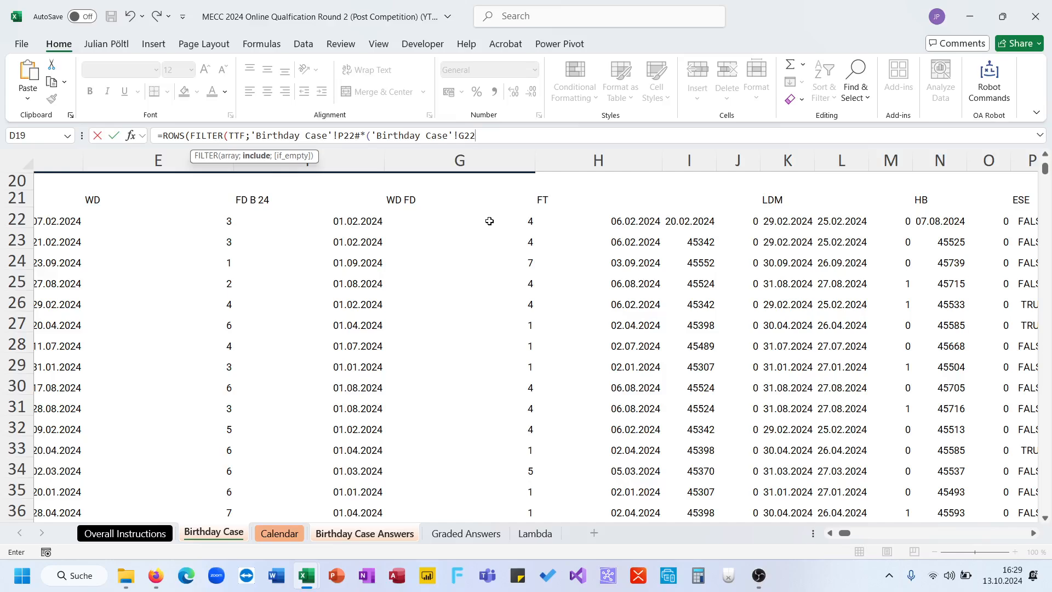
key(BackSpace)
key(BackSpace)
key(BackSpace)
key(BackSpace)
key(BackSpace)
key(BackSpace)
key(BackSpace)
key(BackSpace)
key(BackSpace)
key(BackSpace)
key(BackSpace)
key(BackSpace)
key(BackSpace)
key(BackSpace)
key(BackSpace)
key(BackSpace)
key(BackSpace)
click(489, 220)
key(ctrl+shift+Down)
text(=6)+)
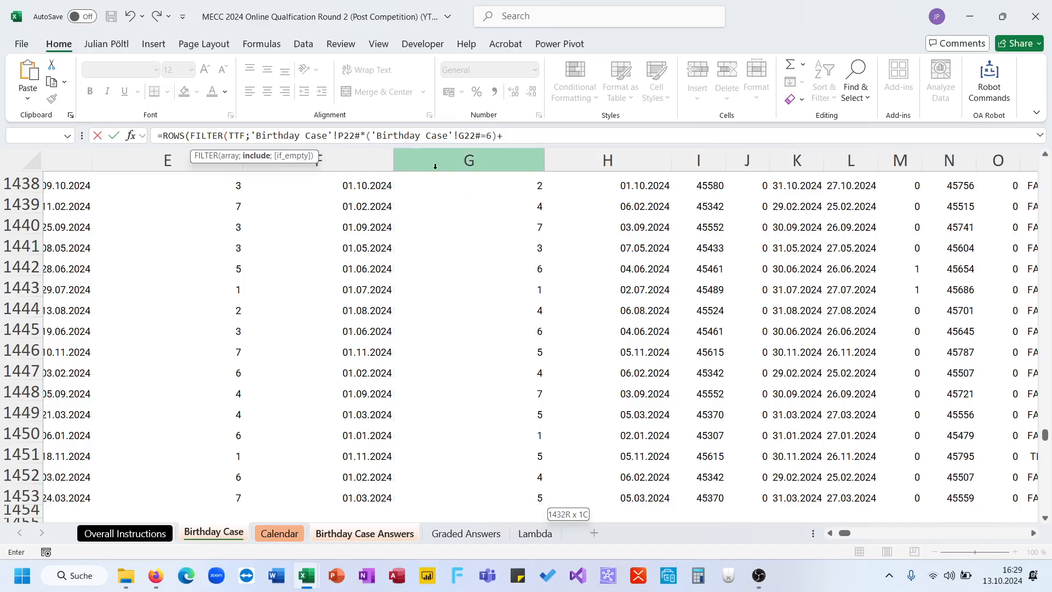
- Complete the E60 formula by grouping the weekday conditions as (('Birthday Case'!G22#=6)+('Birthday Case'!G22#=7))
click(372, 135)
text(()
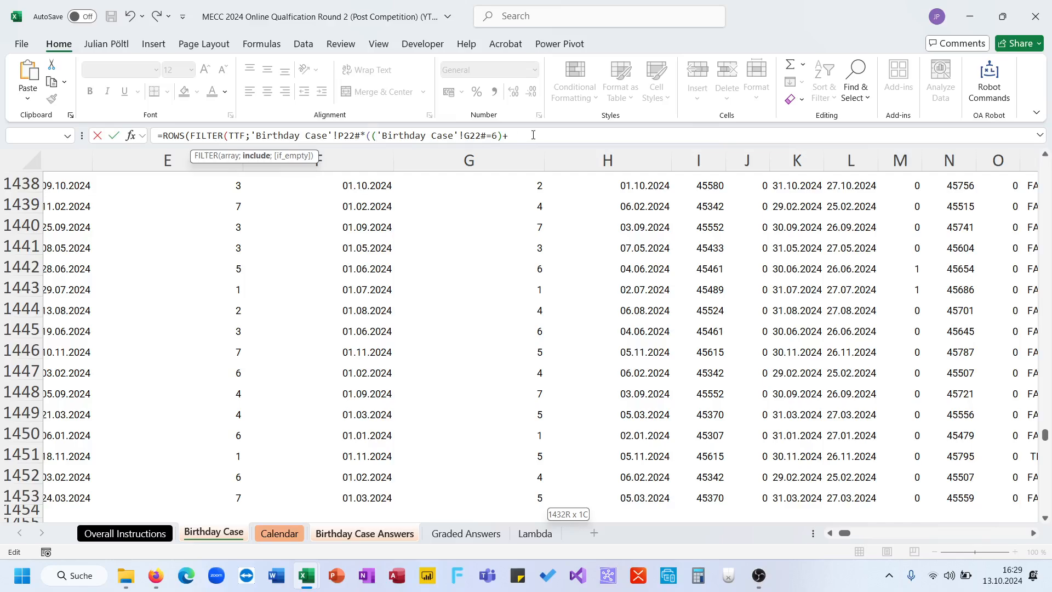
drag(502, 136, 373, 137)
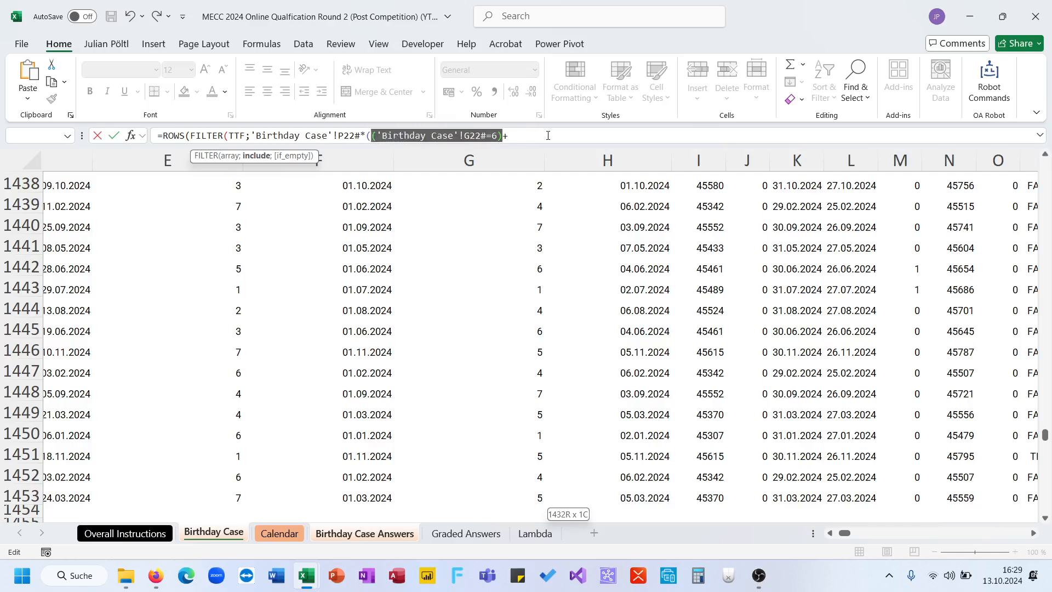
key(ctrl+c)
click(548, 135)
key(ctrl+v)
key(BackSpace)
key(BackSpace)
text()))
key(Return)
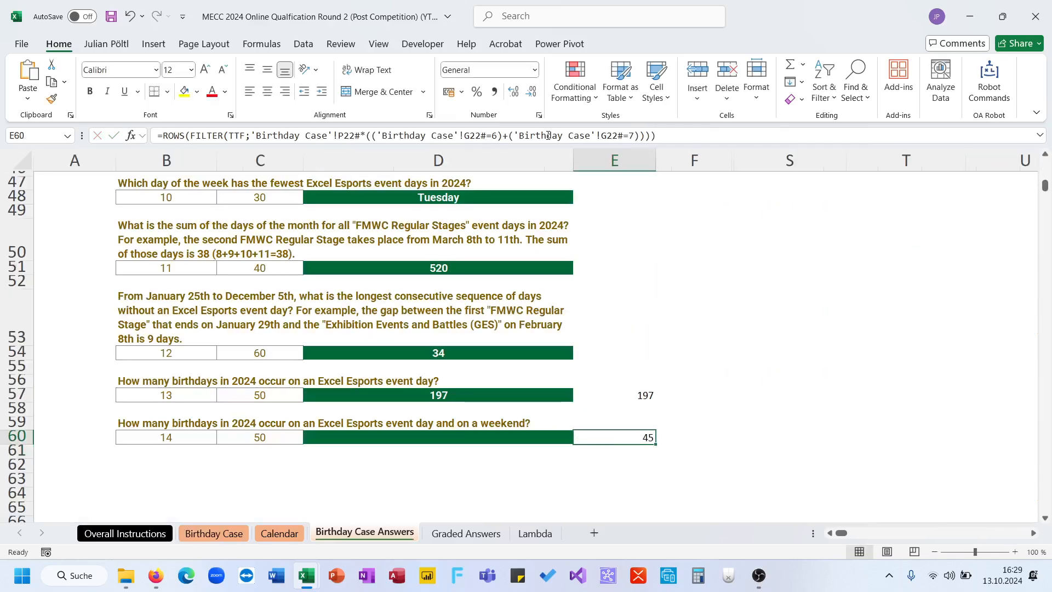
- Compare the E60 result with the answer options offered for question 14 in D60
click(563, 437)
click(580, 439)
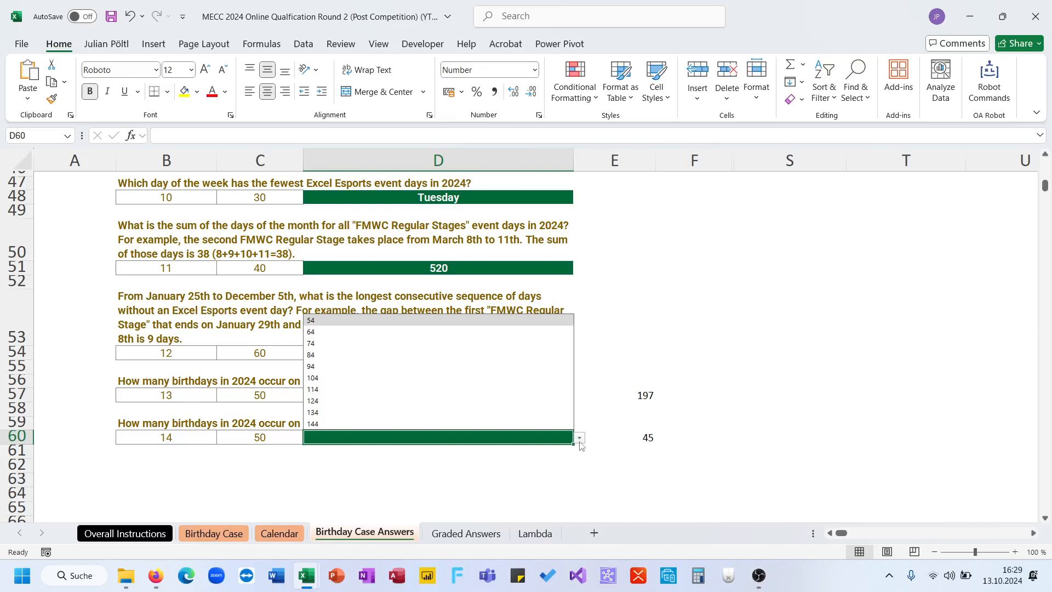
click(646, 433)
click(644, 434)
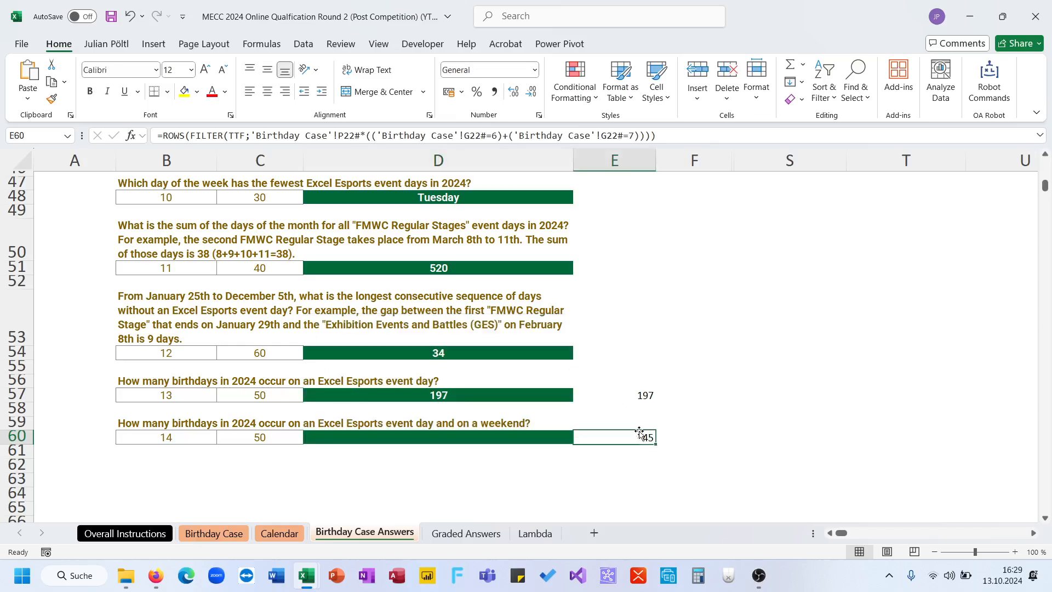
- Enclose 'Birthday Case'!P22# in its own parentheses in the E60 formula
click(653, 135)
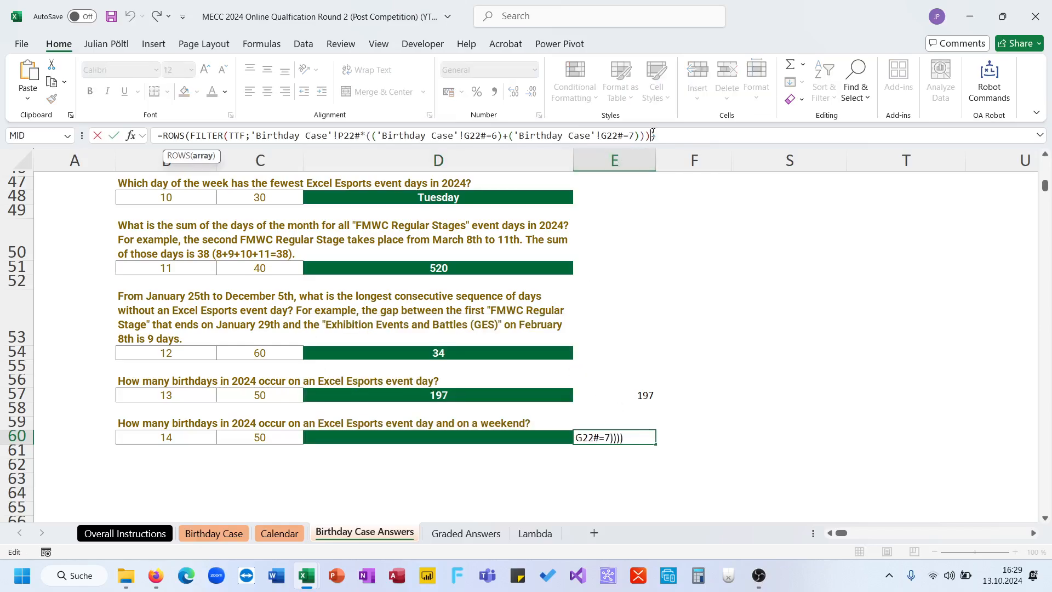
click(252, 136)
text(()
click(366, 136)
text())
key(Return)
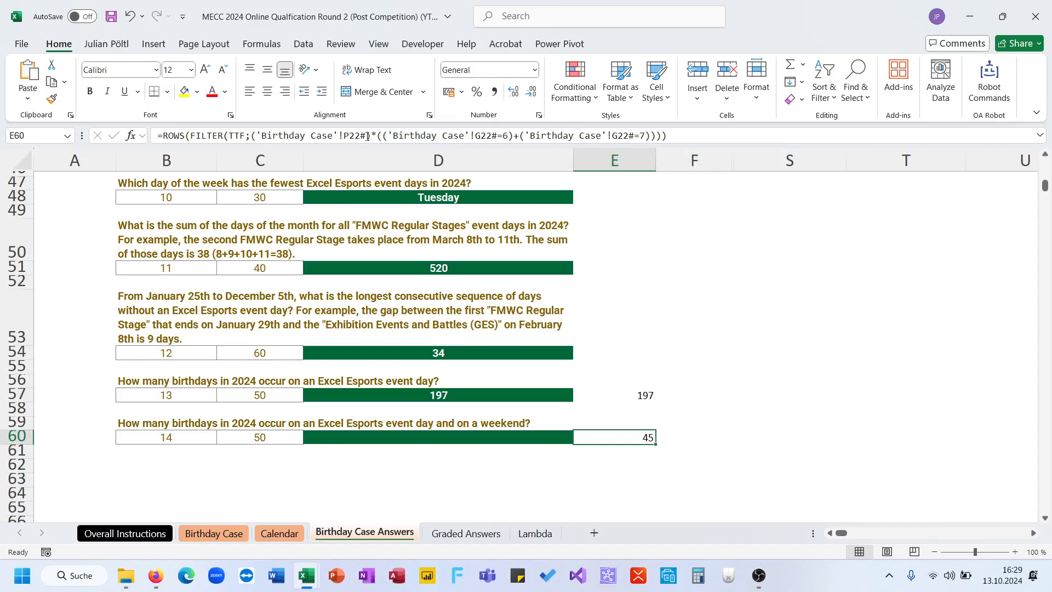
- Examine the event-day check in column P of the Birthday Case sheet and question 14 on the Graded Answers sheet
click(280, 533)
click(220, 533)
scroll(718, 291, up, 1)
scroll(719, 290, right, 3)
click(826, 232)
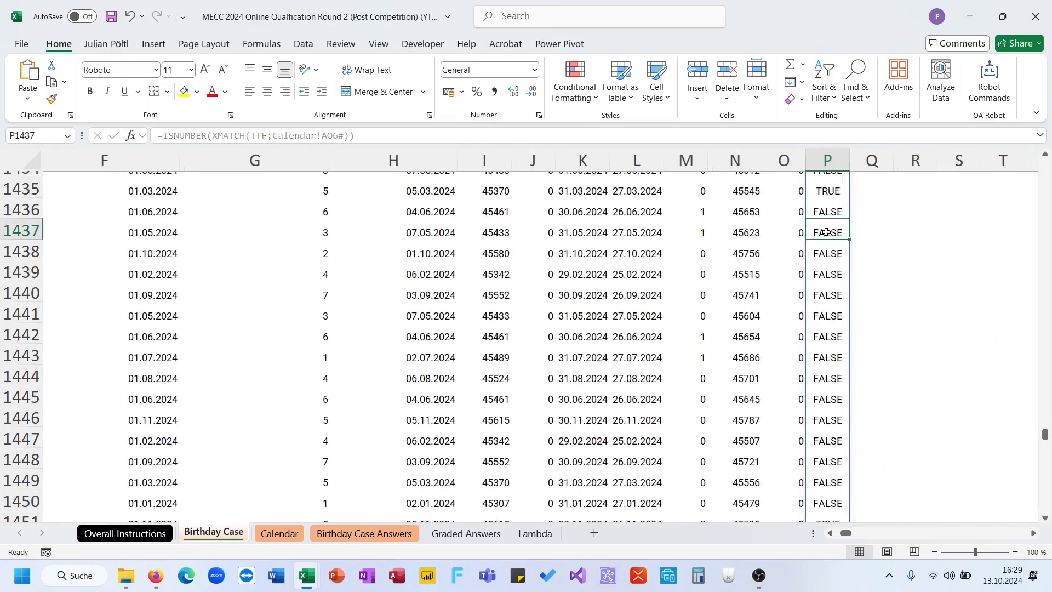
click(535, 533)
click(466, 533)
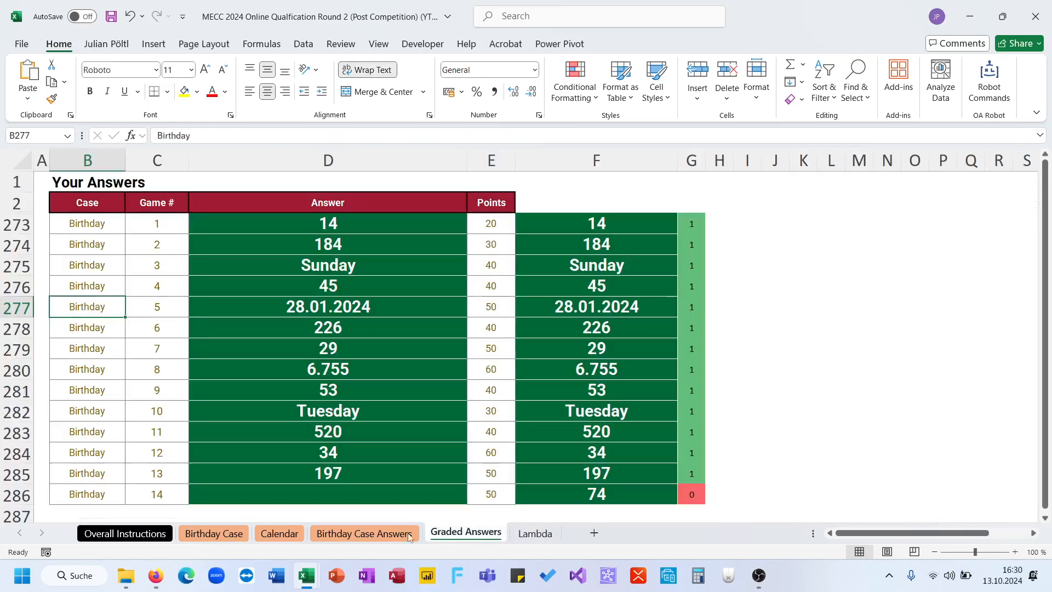
click(415, 533)
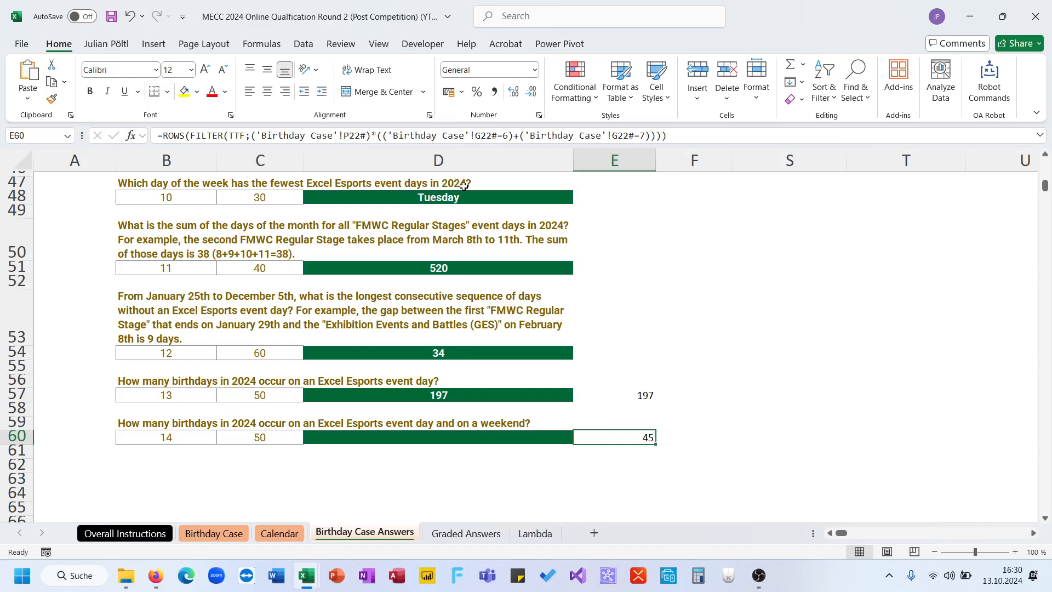
- Inspect the WEEKDAY formula in G22 of the Birthday Case sheet and compare its values with the dates in column F
click(239, 538)
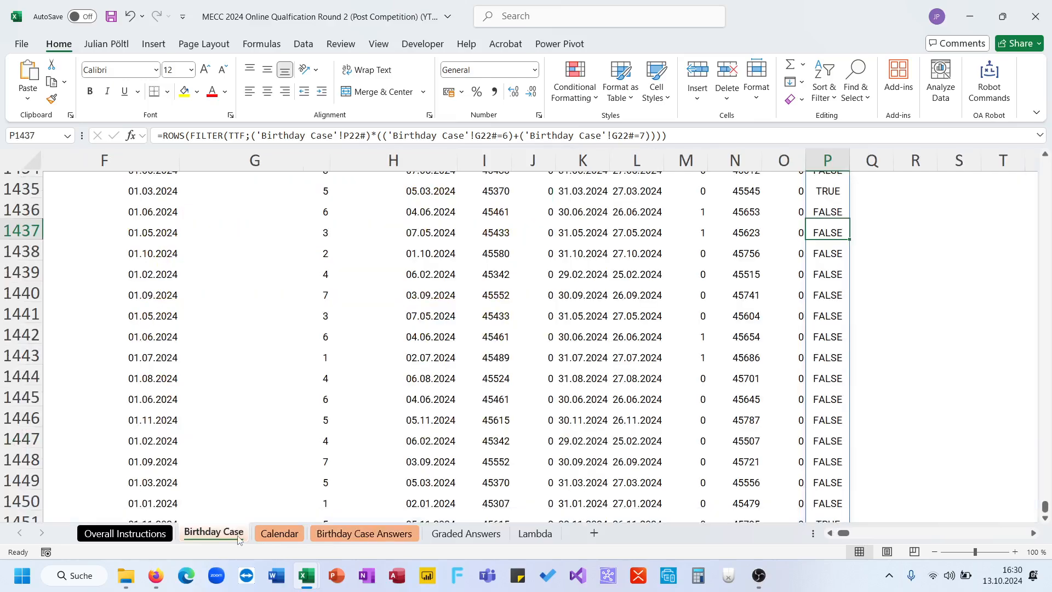
click(334, 350)
click(310, 354)
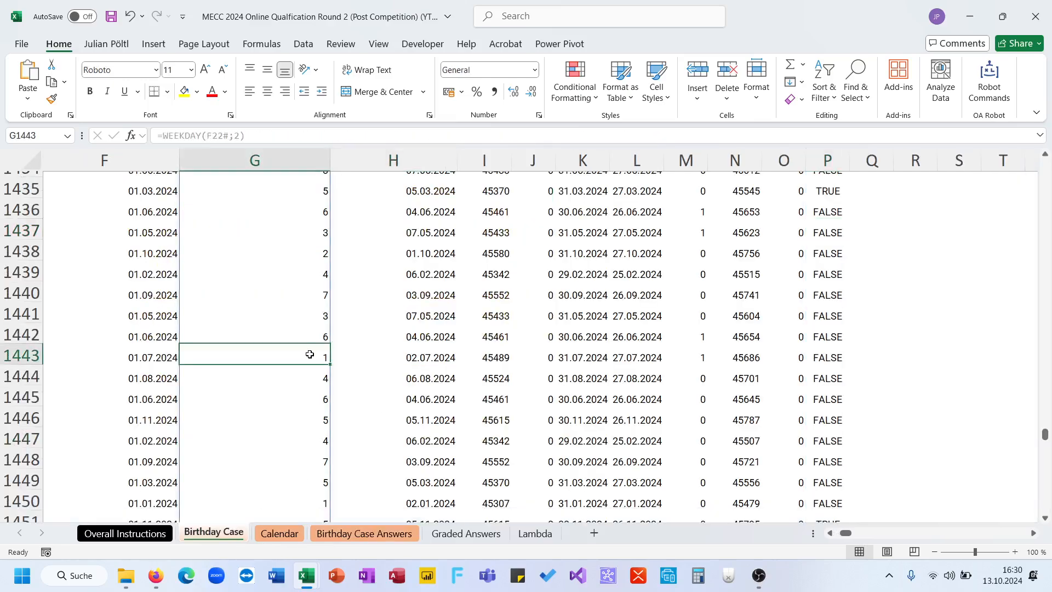
key(ctrl+Up)
key(Down)
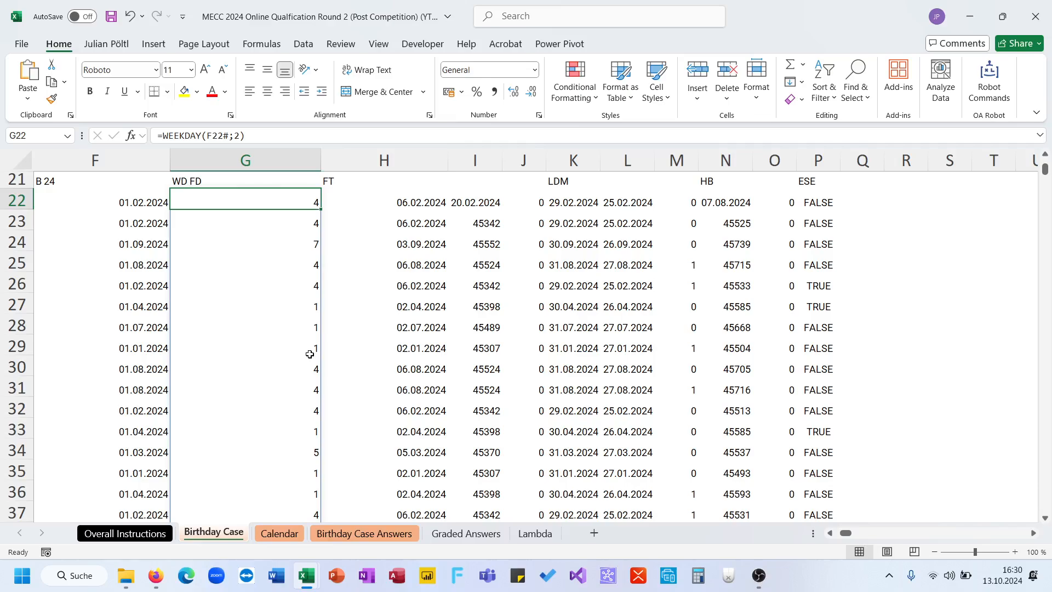
key(Left)
key(Right)
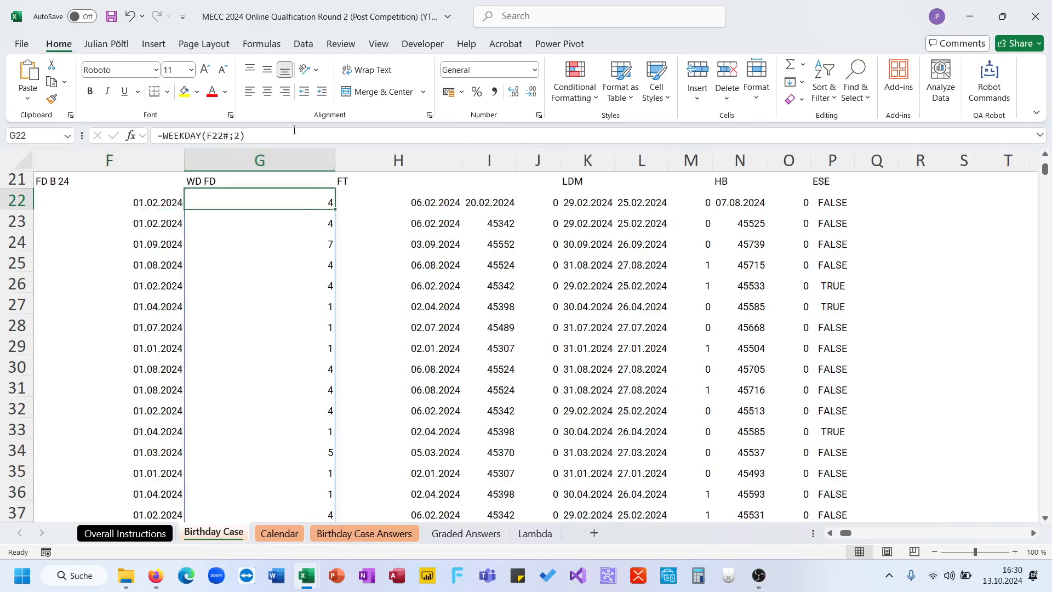
key(F2)
key(Escape)
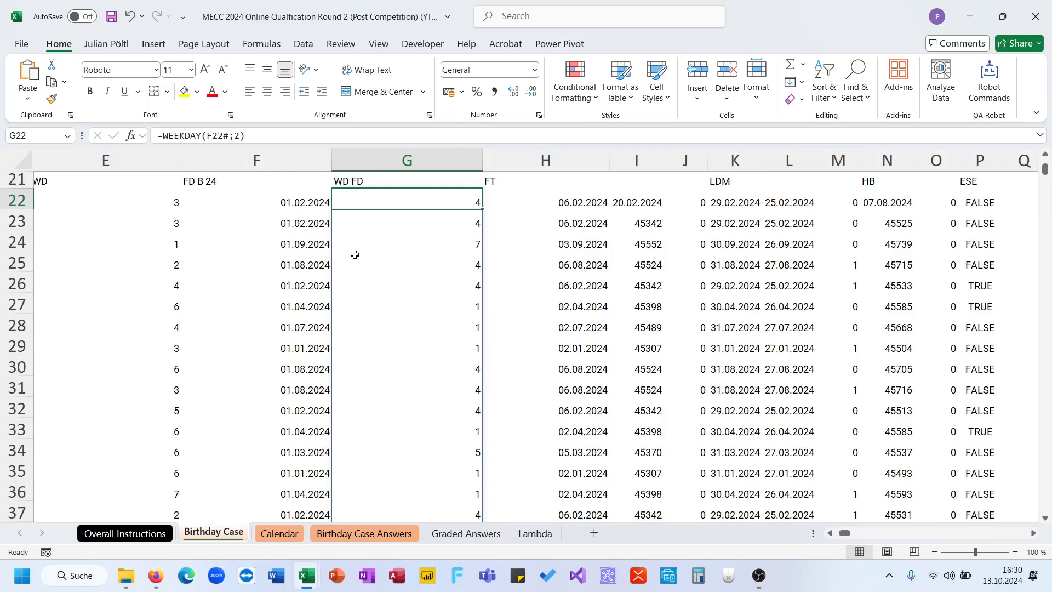
click(323, 243)
click(390, 241)
- Look at the Calendar sheet and recheck the E60 formula against the answer options for question 14
click(279, 533)
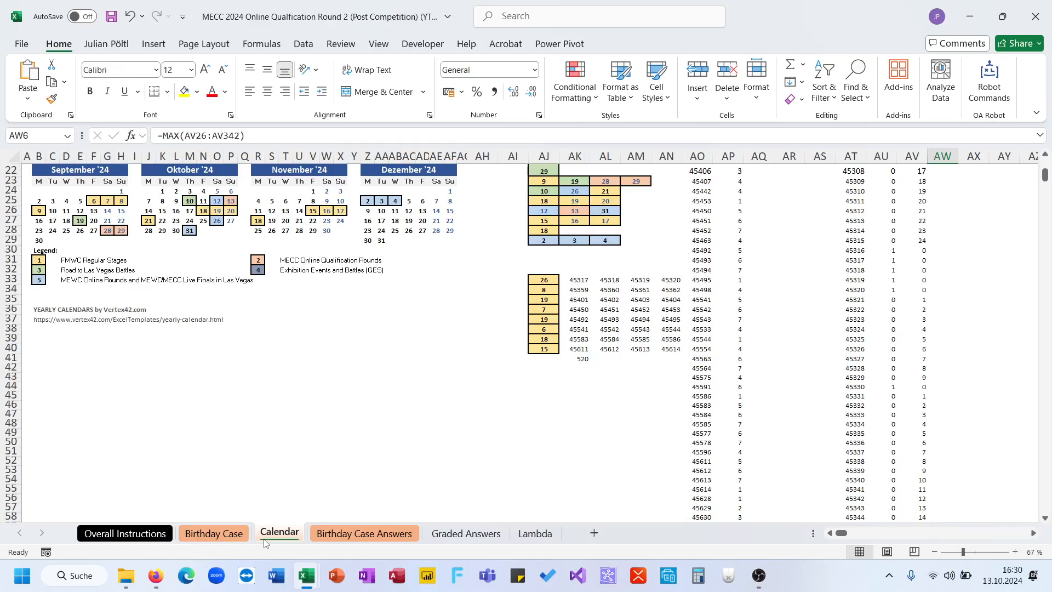
click(364, 533)
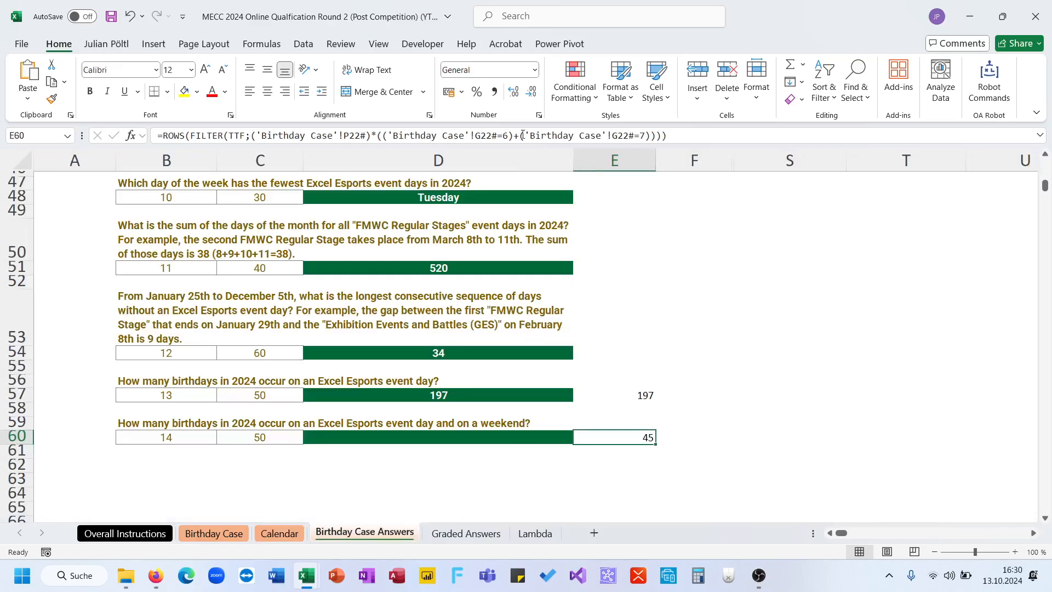
click(520, 135)
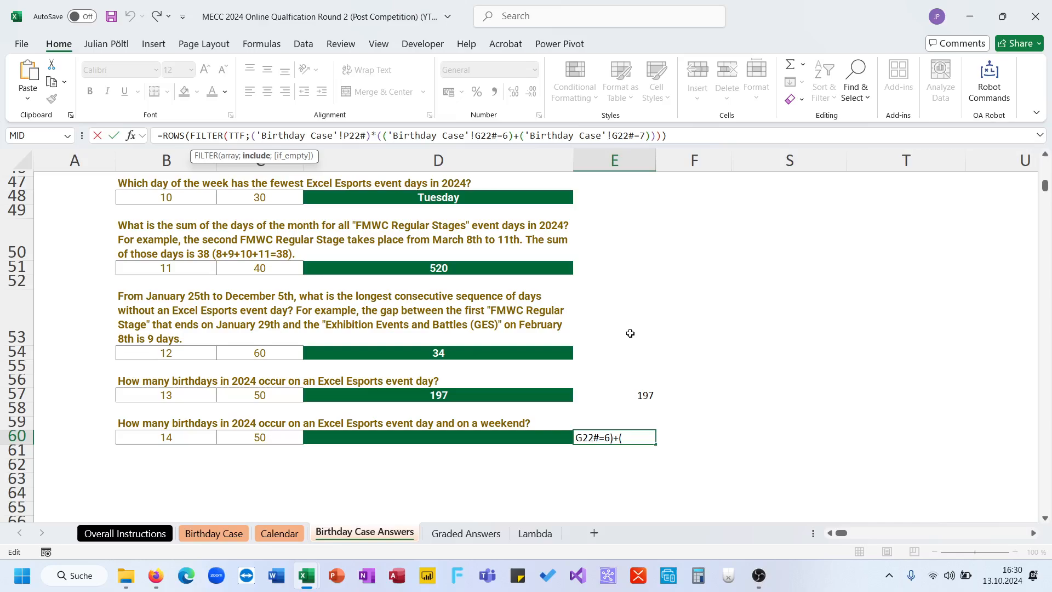
key(Return)
click(558, 439)
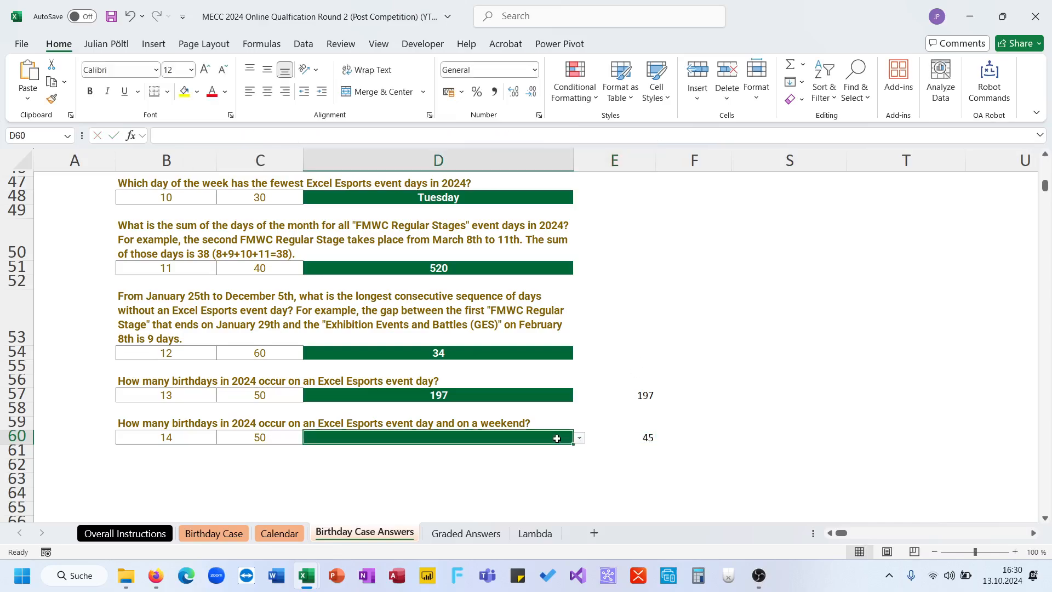
click(579, 438)
click(600, 440)
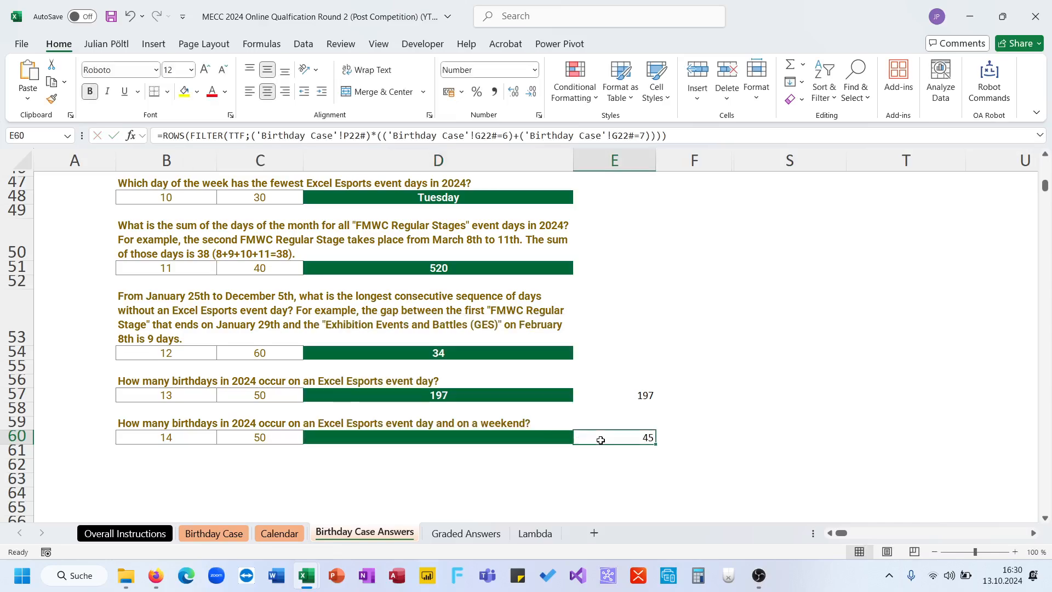
click(662, 136)
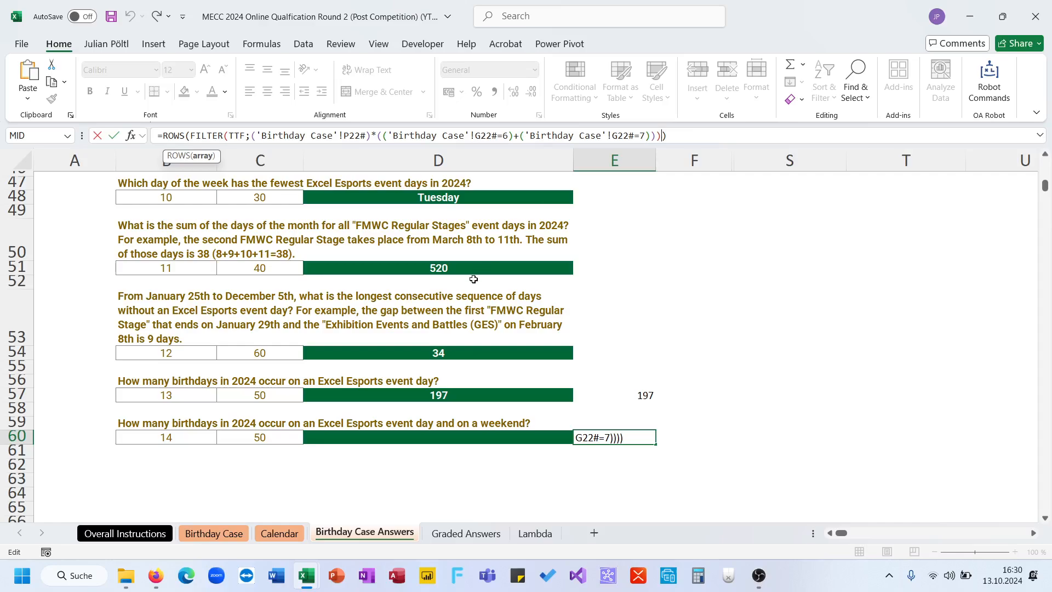
key(Return)
- Name the spilled event-day range P22# on the Birthday Case sheet ESE
click(214, 533)
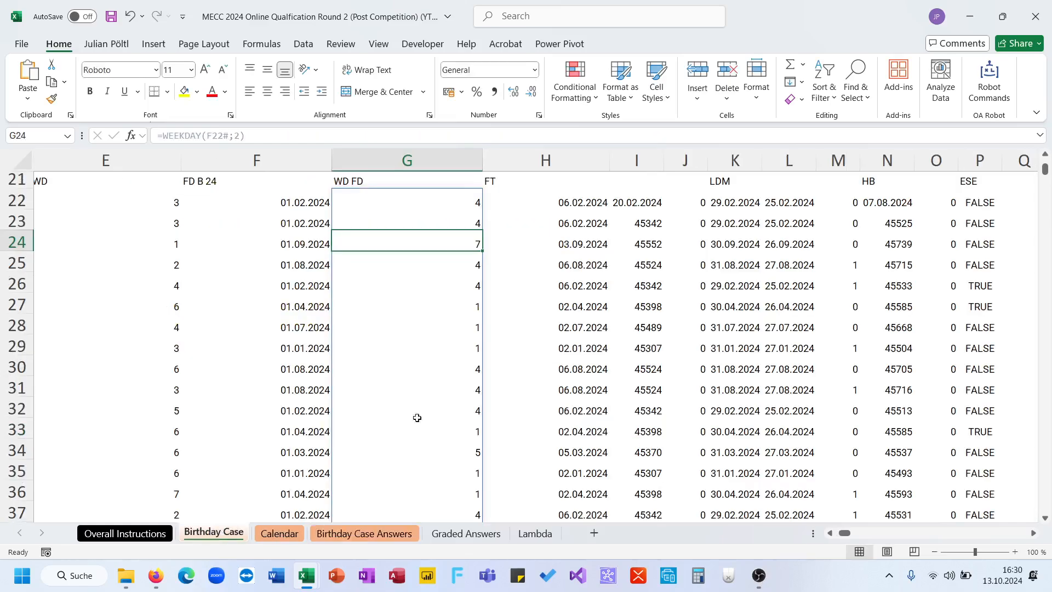
scroll(548, 360, up, 1)
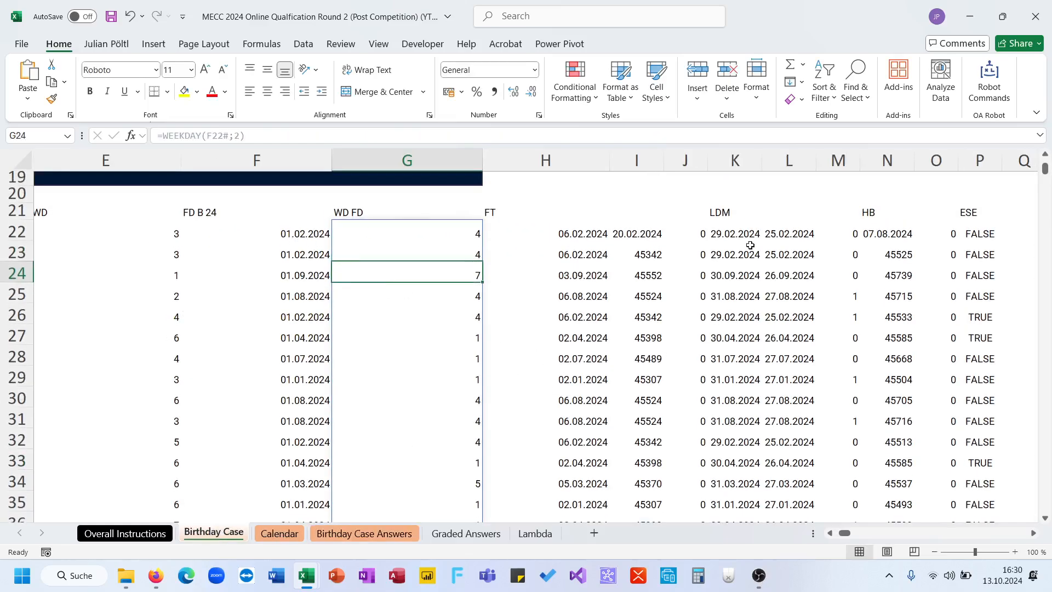
scroll(750, 244, right, 1)
click(810, 228)
key(ctrl+shift+Down)
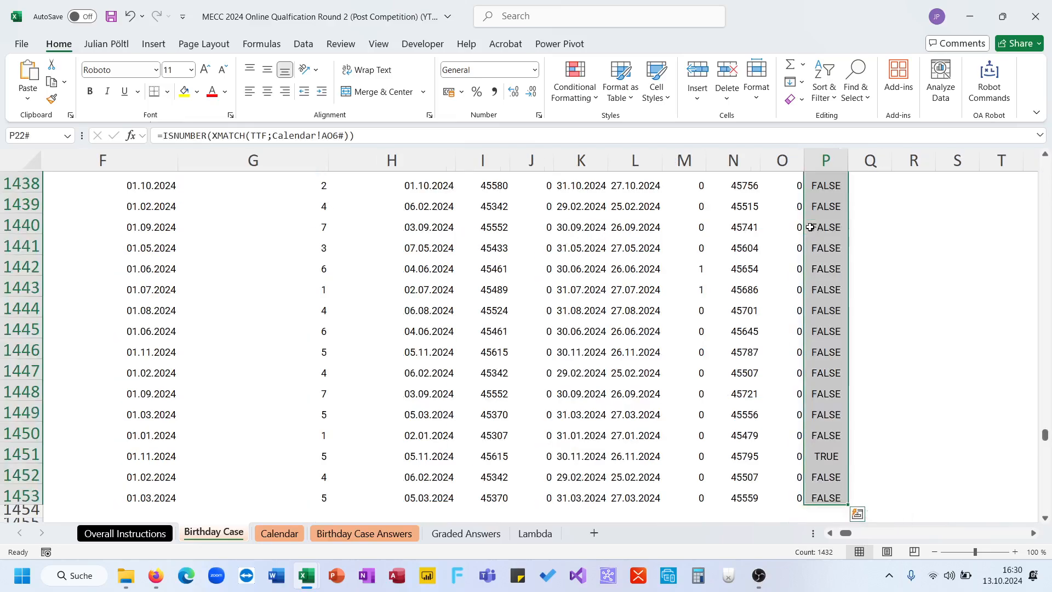
click(41, 136)
text(ESE)
key(Return)
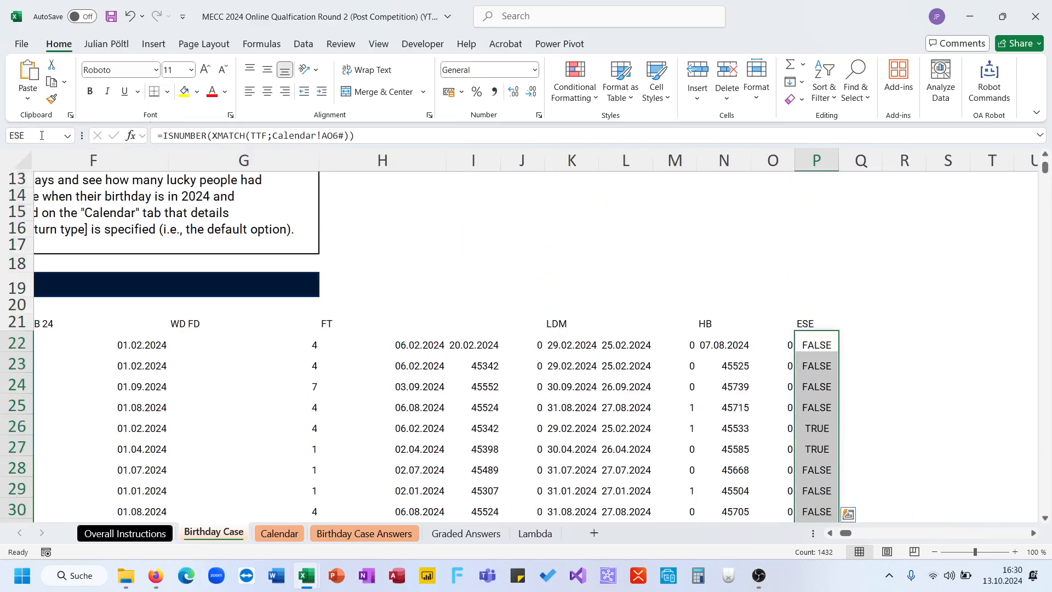
- Replace ('Birthday Case'!P22#) with the named range ESE in the E60 formula of the Birthday Case Answers sheet
click(379, 537)
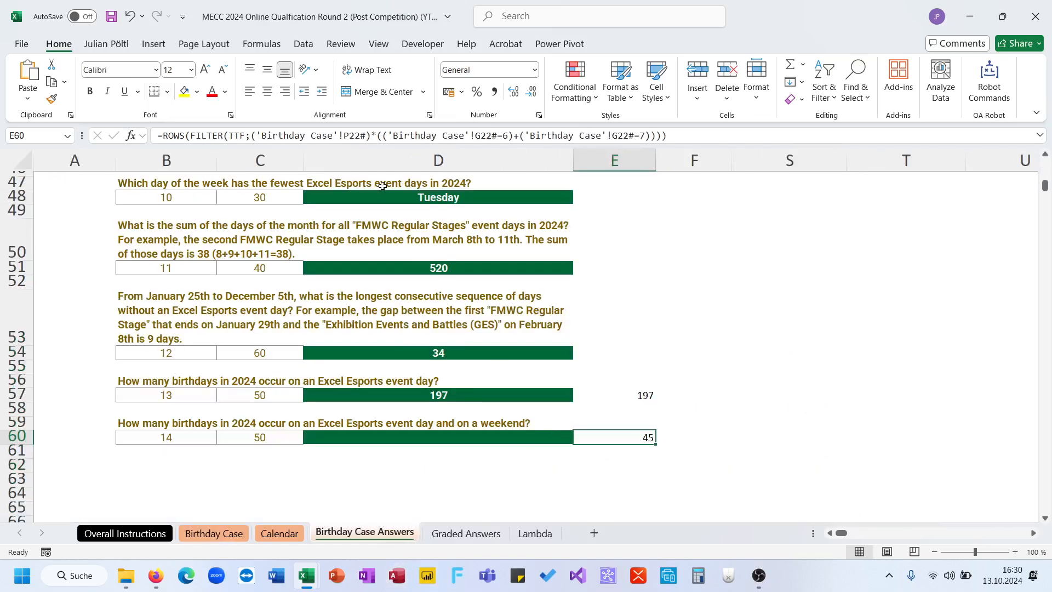
double_click(442, 138)
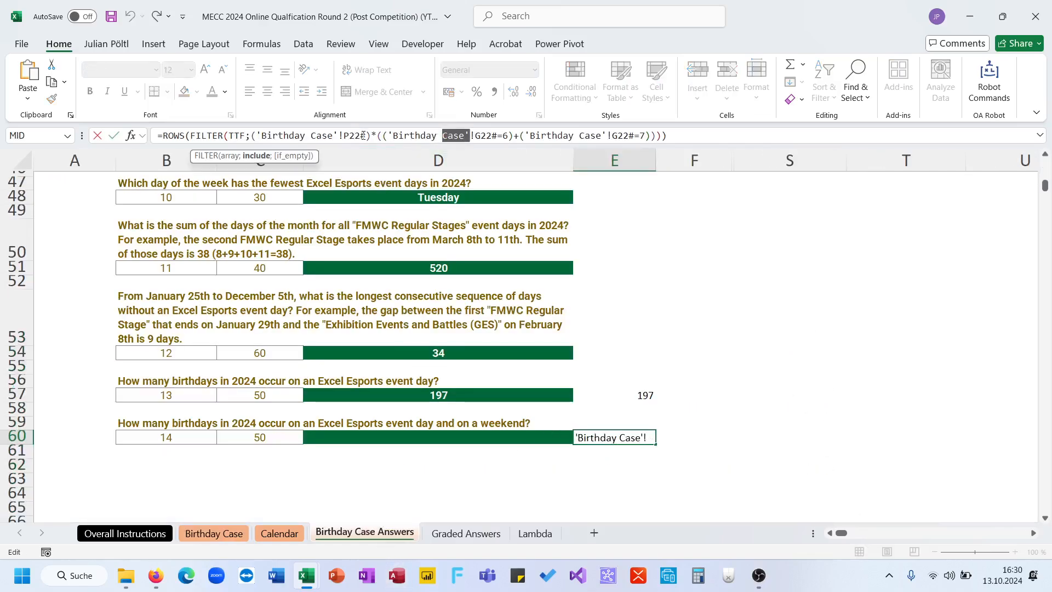
drag(372, 136, 253, 135)
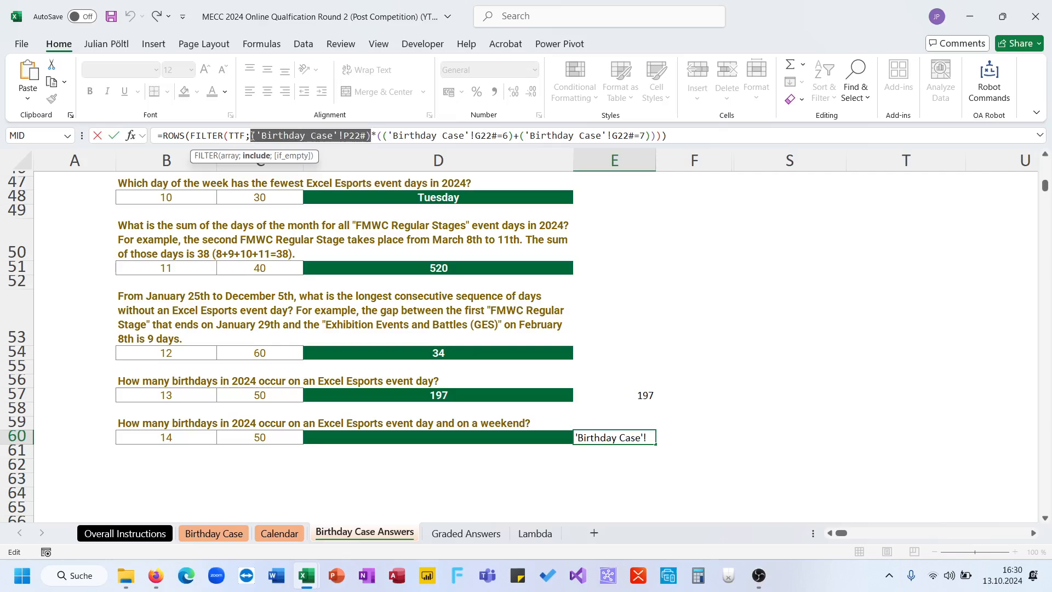
text(ESE)
key(Return)
key(Up)
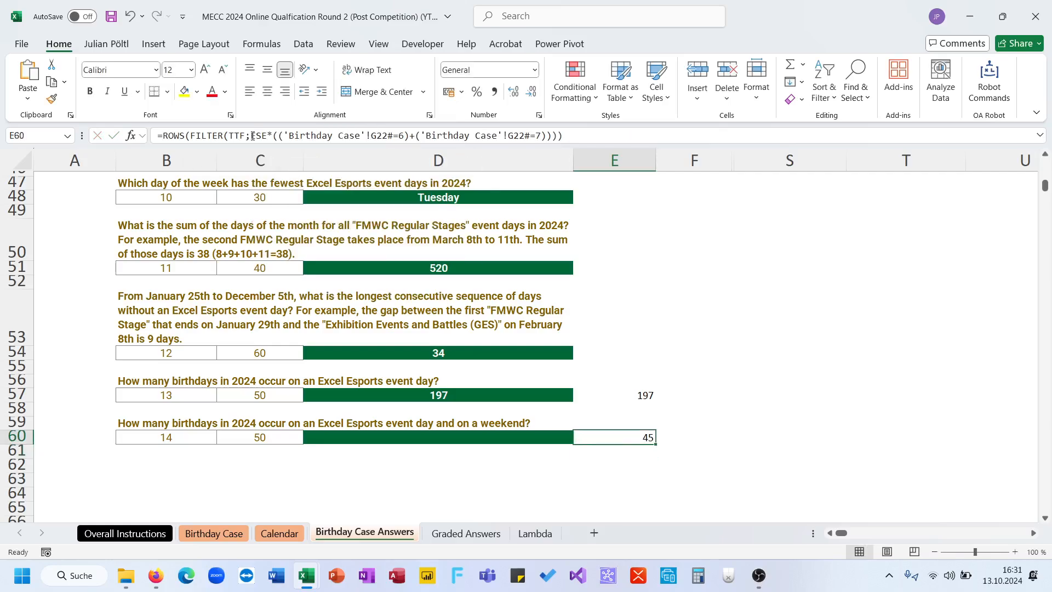
- Try to name the spilled weekday range starting at G22 on the Birthday Case sheet WD24
key(ctrl+Page_Up)
key(ctrl+Page_Up)
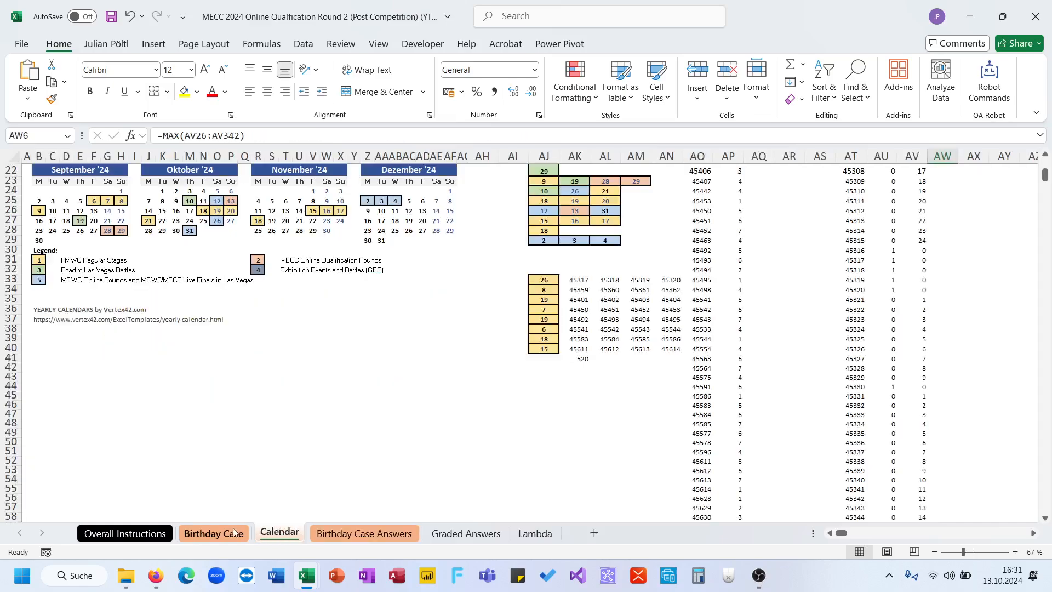
click(274, 351)
click(310, 136)
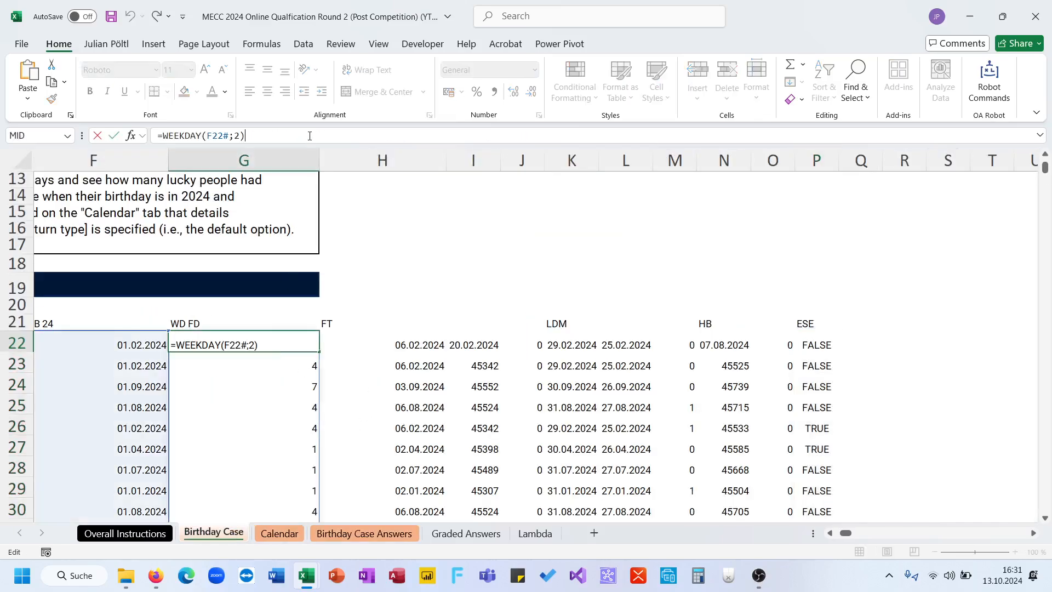
key(Escape)
key(ctrl+shift+Down)
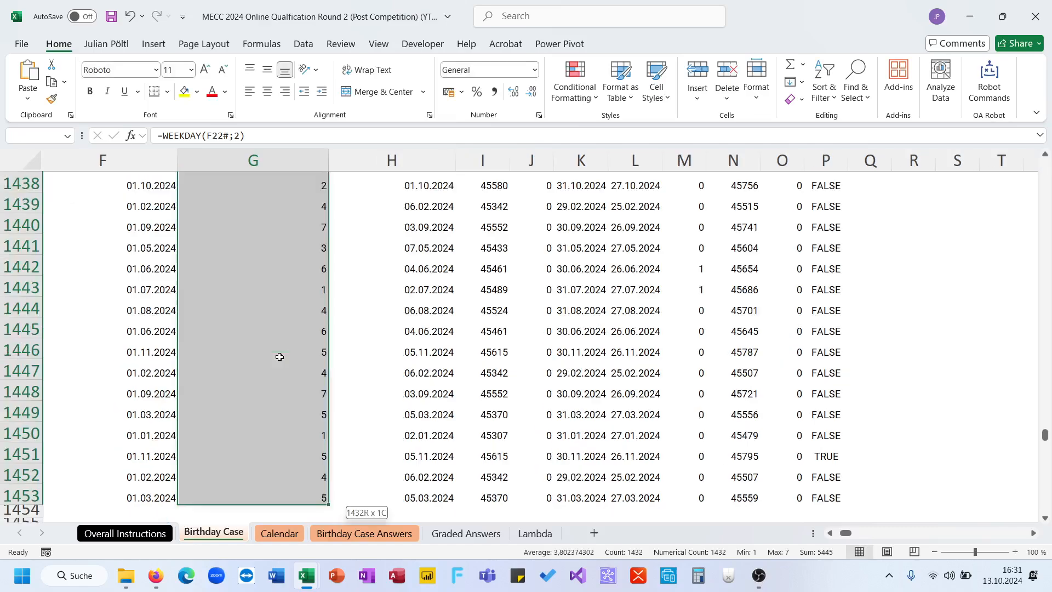
click(48, 133)
text(WD2)
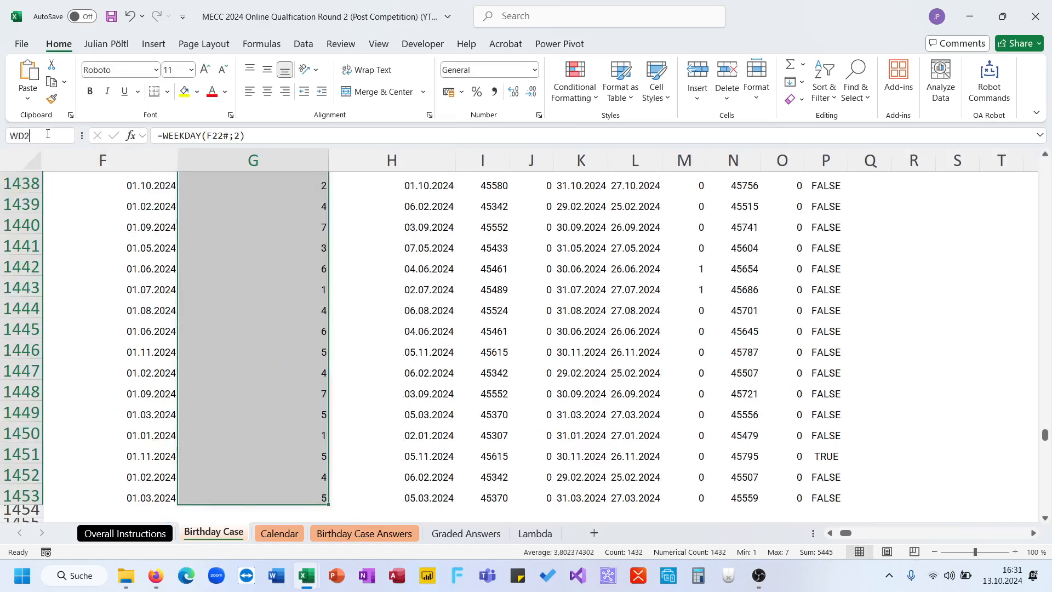
text(4)
key(Return)
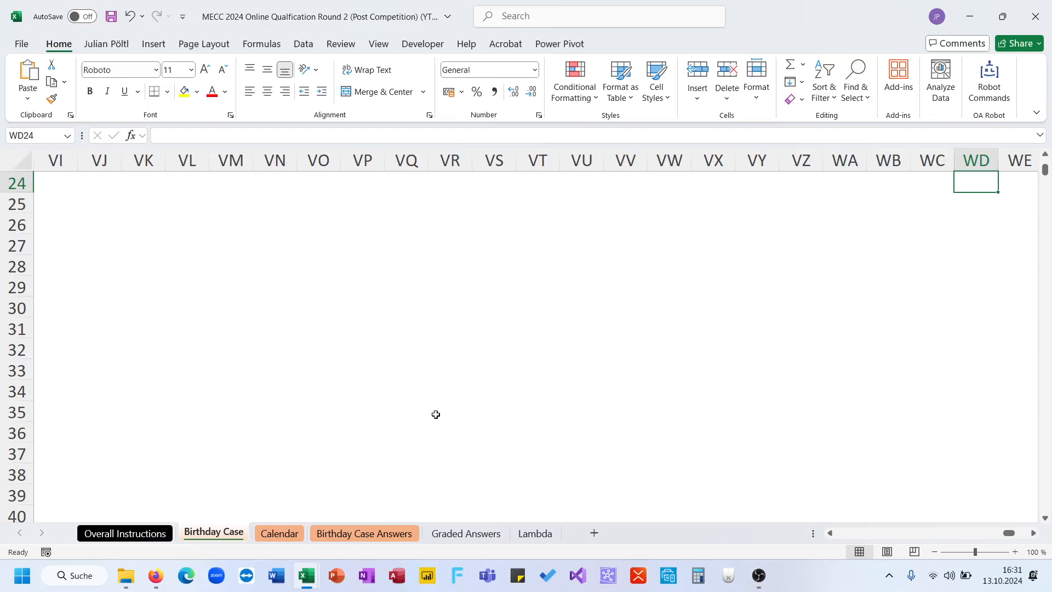
- Name the spilled birthday weekday range starting at E22 on the Birthday Case sheet WDT
scroll(435, 413, up, 2)
key(ctrl+Home)
scroll(591, 364, down, 5)
click(628, 312)
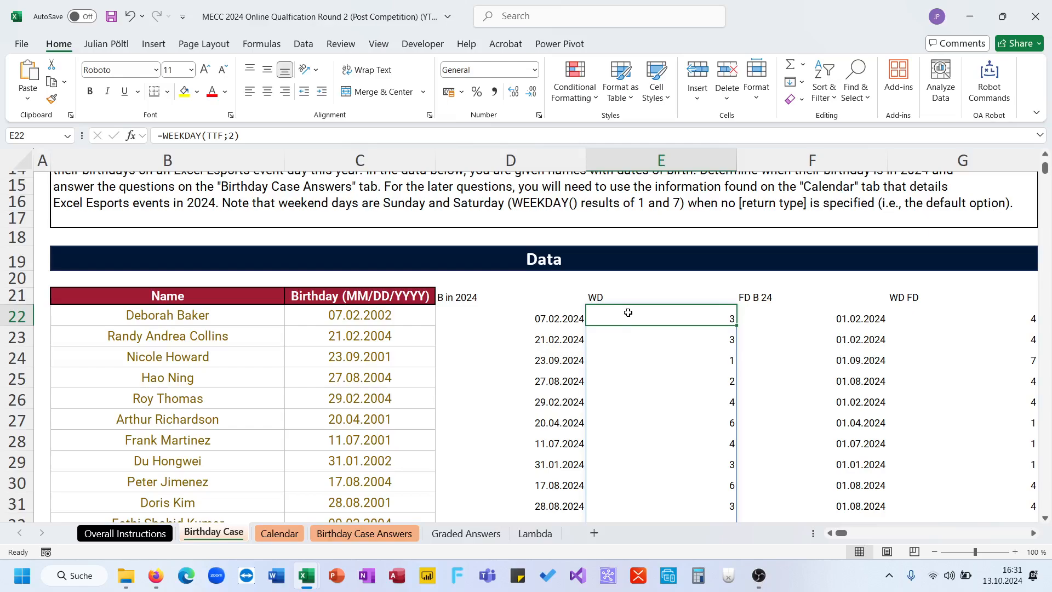
key(ctrl+shift+Down)
click(36, 134)
text(WD)
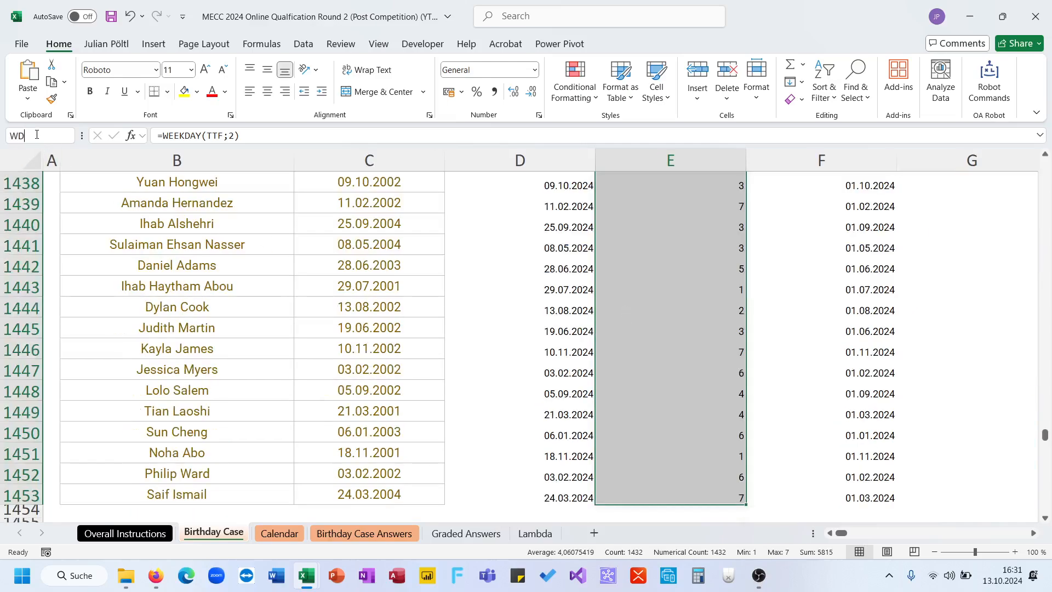
text(T)
key(Return)
- Replace both 'Birthday Case'!G22# references in the E60 formula of the Birthday Case Answers sheet with the named range WDT
click(384, 535)
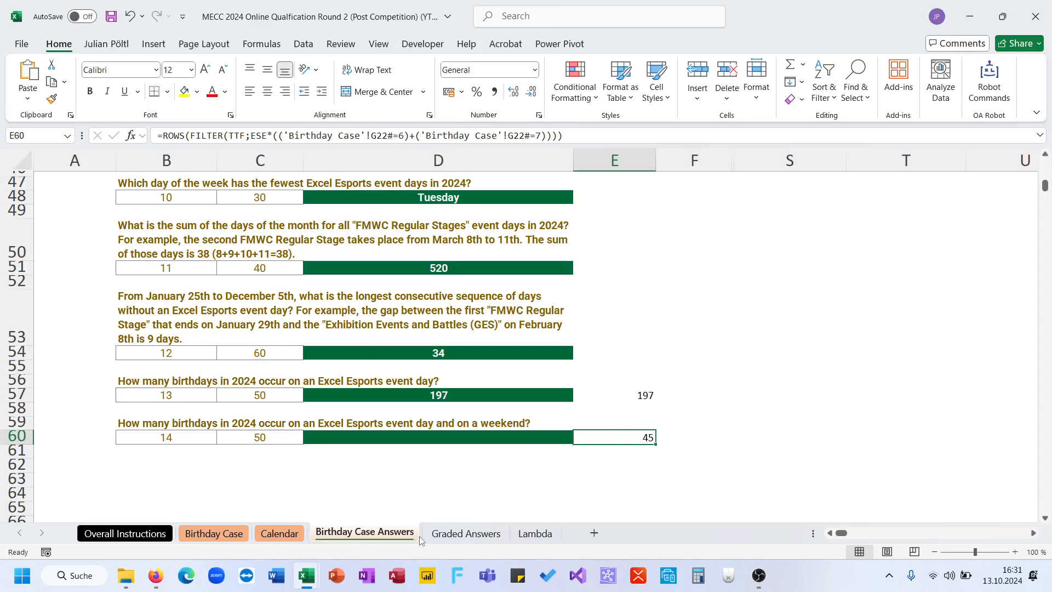
drag(393, 135, 286, 139)
text(WDT)
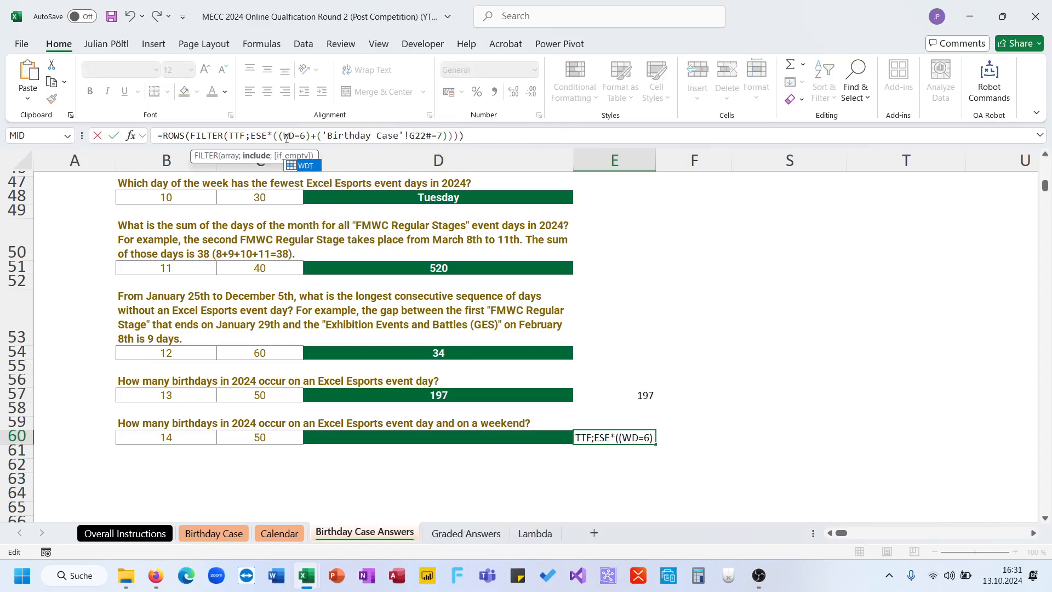
drag(441, 136, 327, 135)
text(WDT)
key(ctrl+Return)
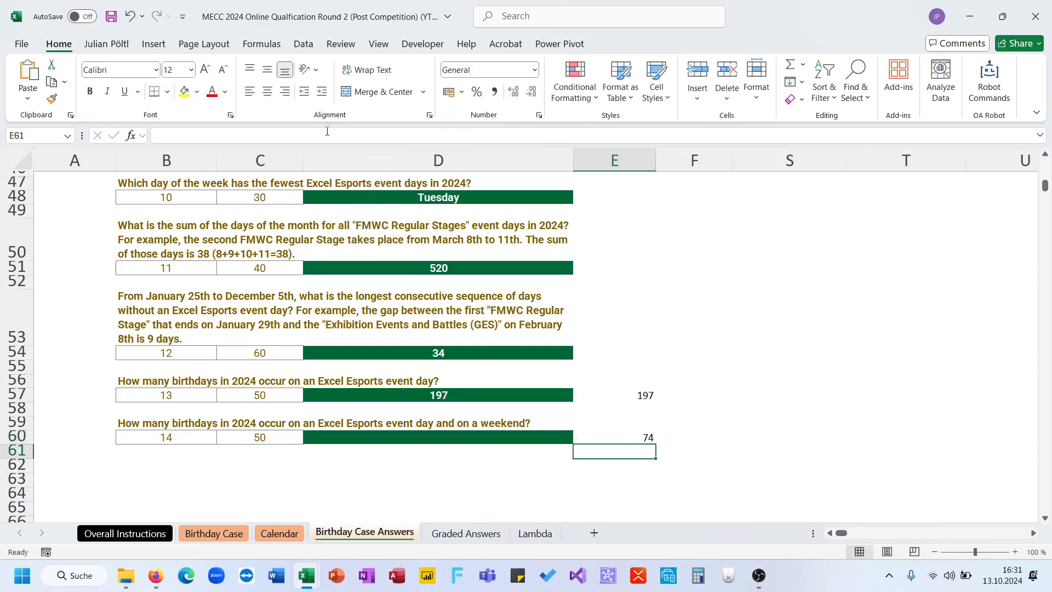
- Recheck the E60 formula and choose 74 as the answer to question 14 in D60
click(354, 136)
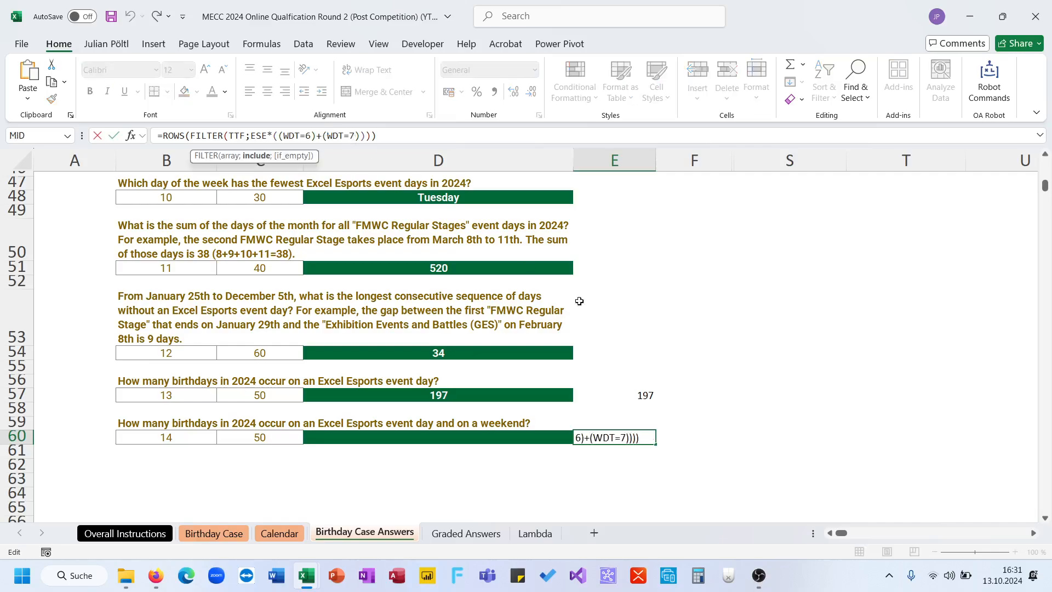
key(Escape)
click(568, 438)
click(579, 438)
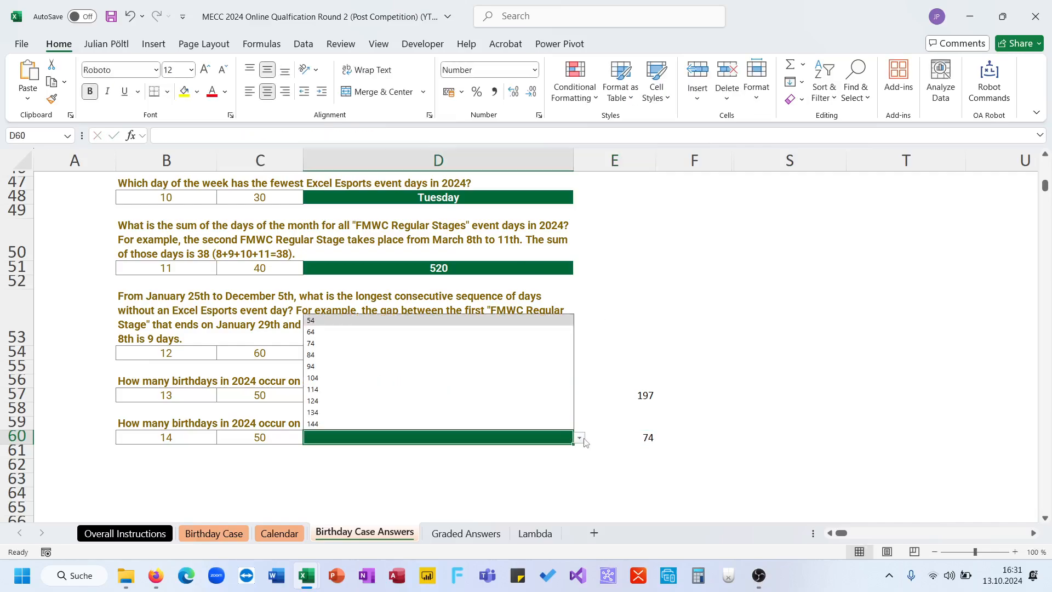
click(568, 344)
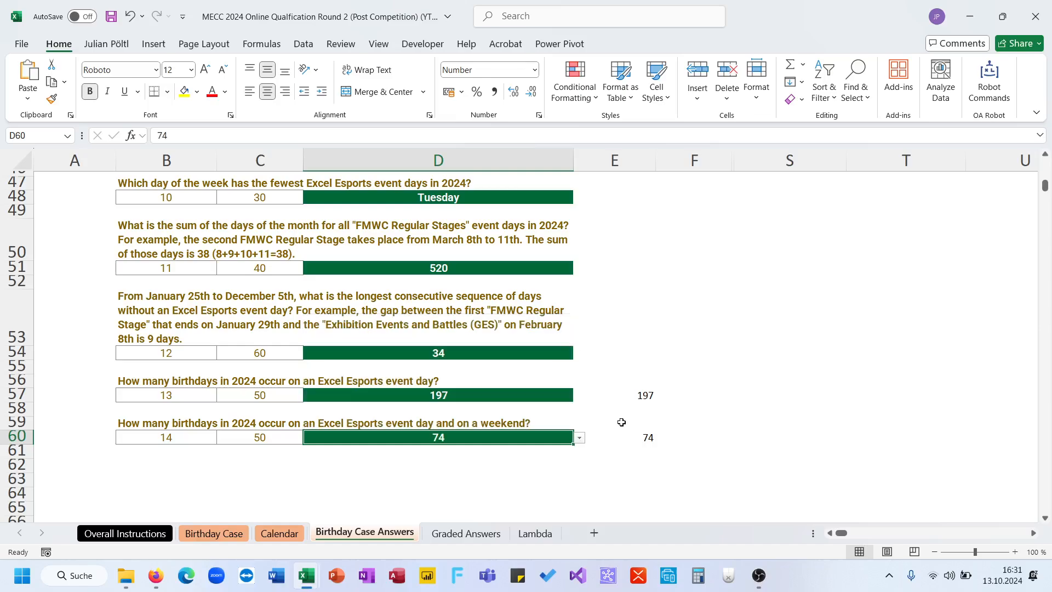
- Undo the question 14 answer and the E60 formula change to compare the two formula versions, and redo both
click(619, 437)
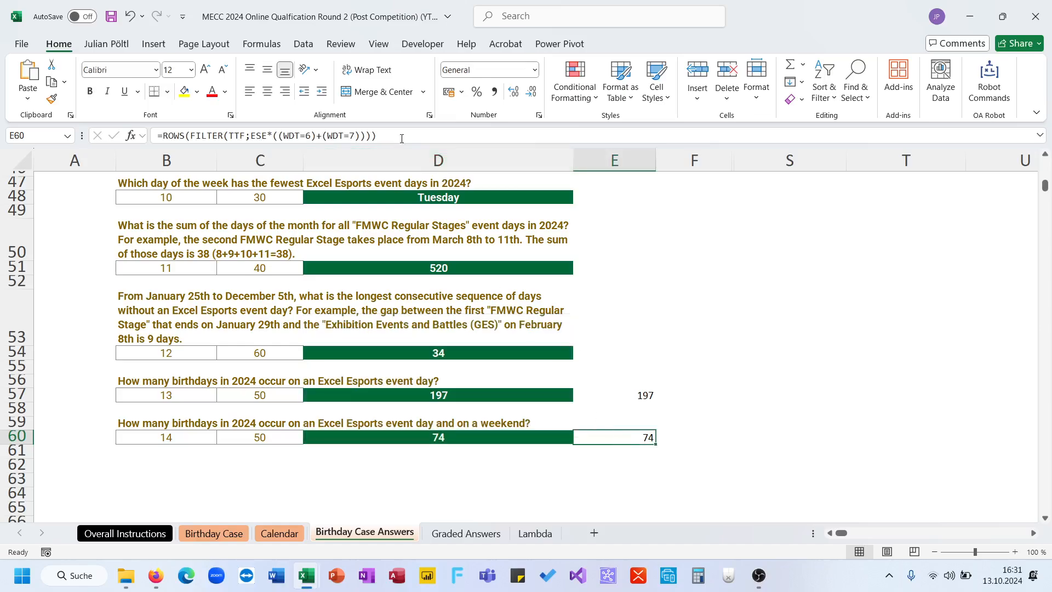
key(ctrl+z)
key(ctrl+z)
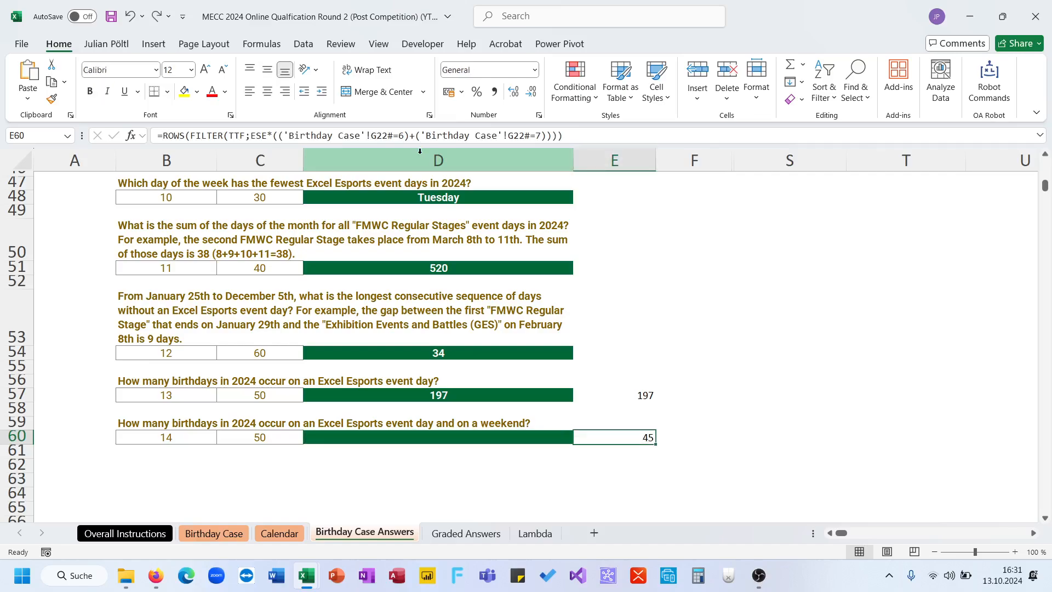
key(ctrl+y)
key(ctrl+y)
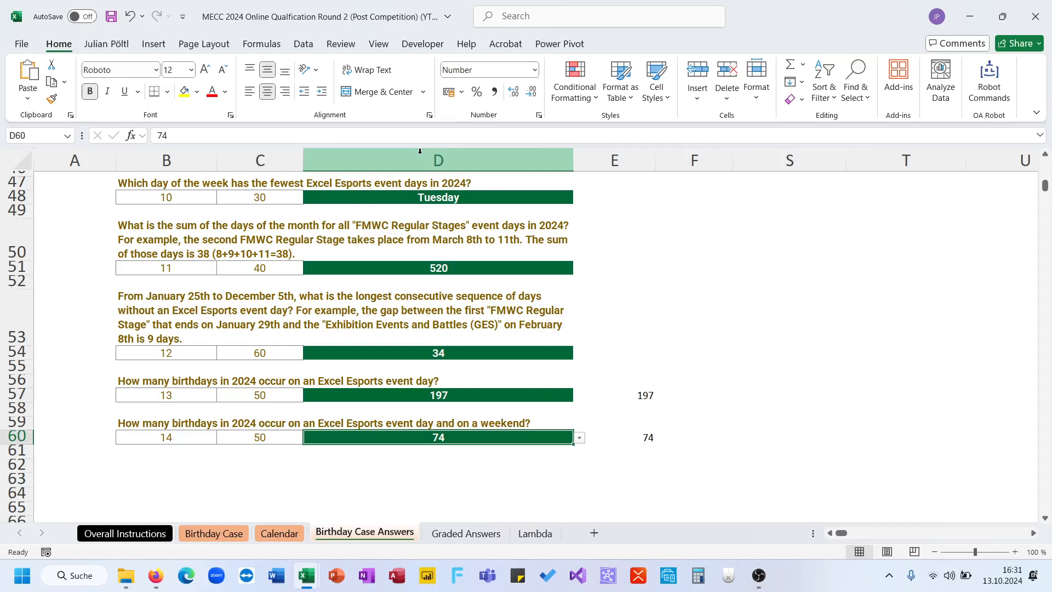
- Check the correctness flags in G273:G286 of the Graded Answers sheet and return to the beginning of the Birthday Case sheet
scroll(652, 228, up, 15)
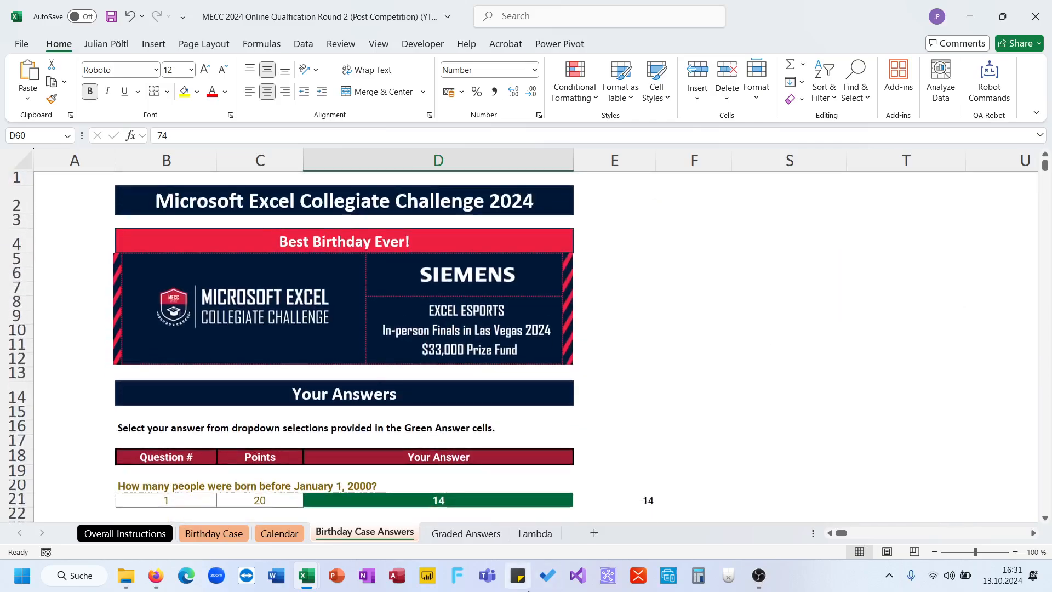
click(466, 533)
drag(692, 226, 678, 430)
scroll(641, 369, up, 1)
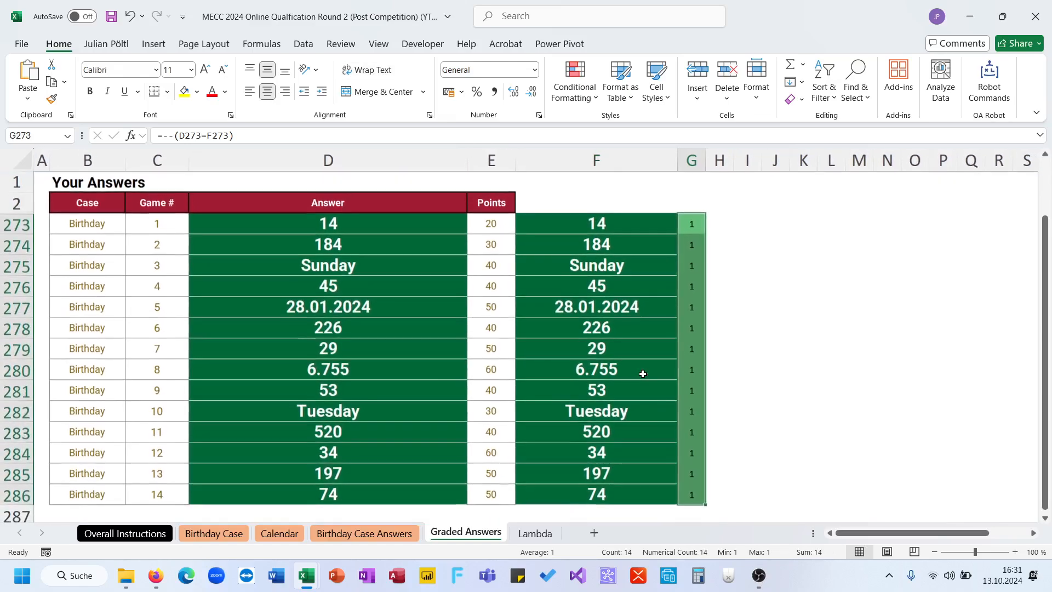
click(200, 529)
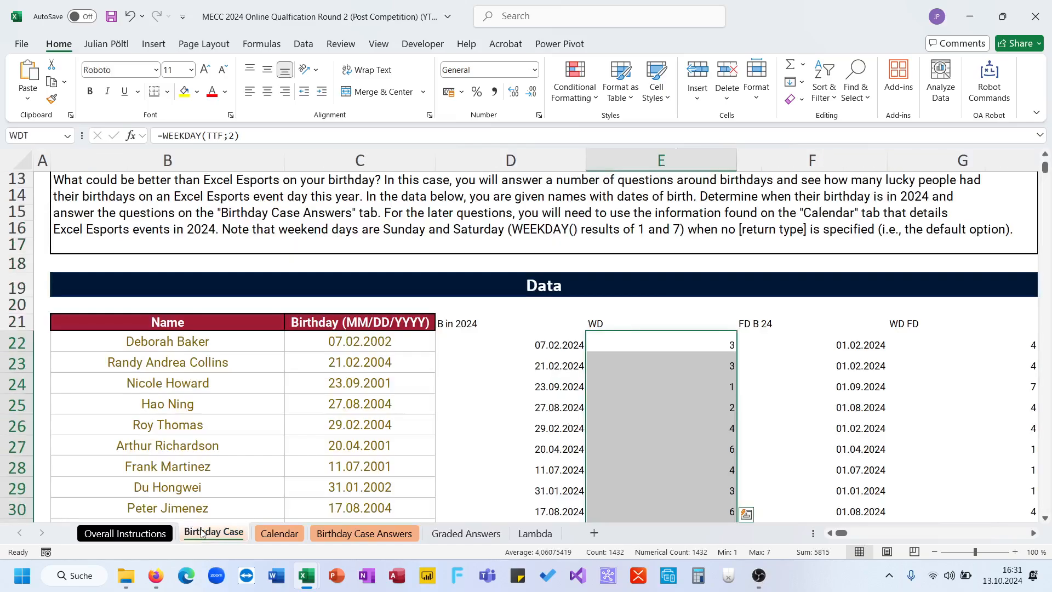
scroll(447, 353, up, 5)
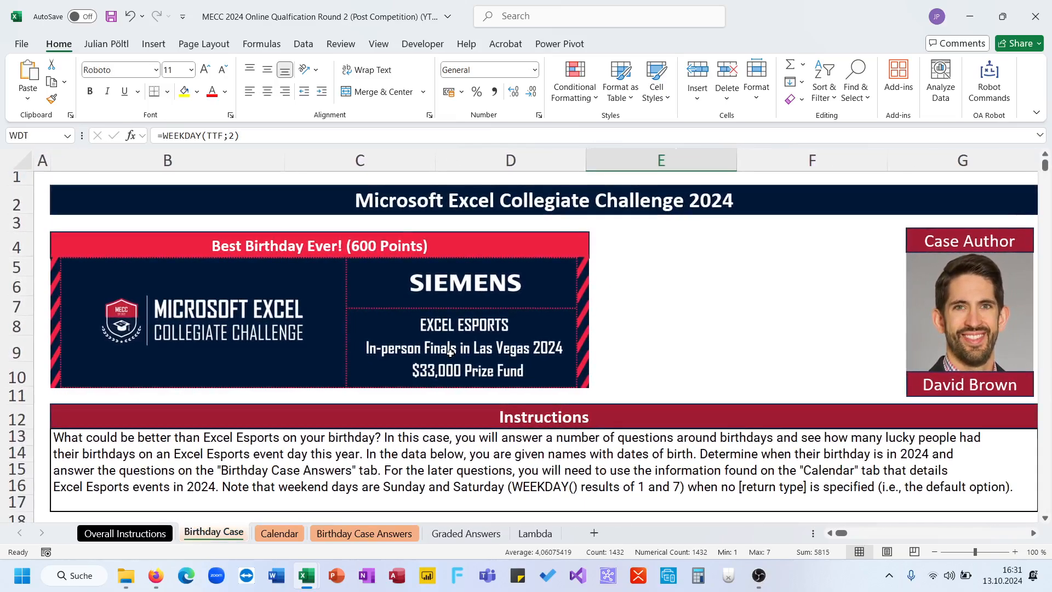